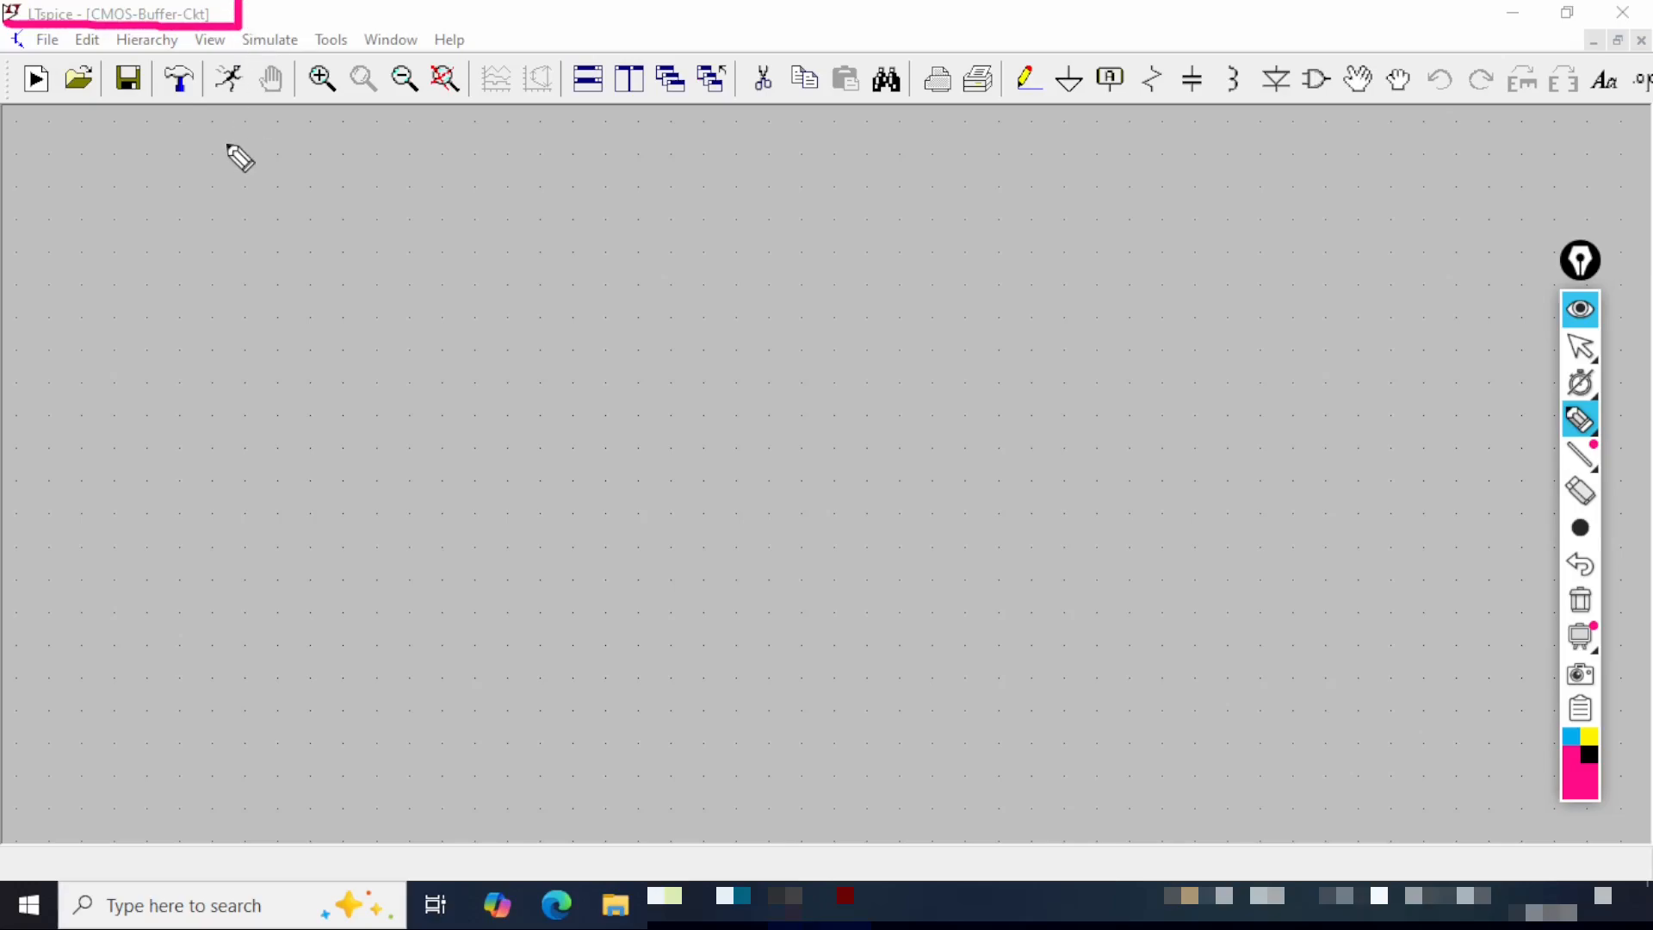
# - Place two pmos4 transistors side by side in the upper part of the schematic, leaving a wide gap between them
pyautogui.hotkey('ctrl', 'shift', '1')
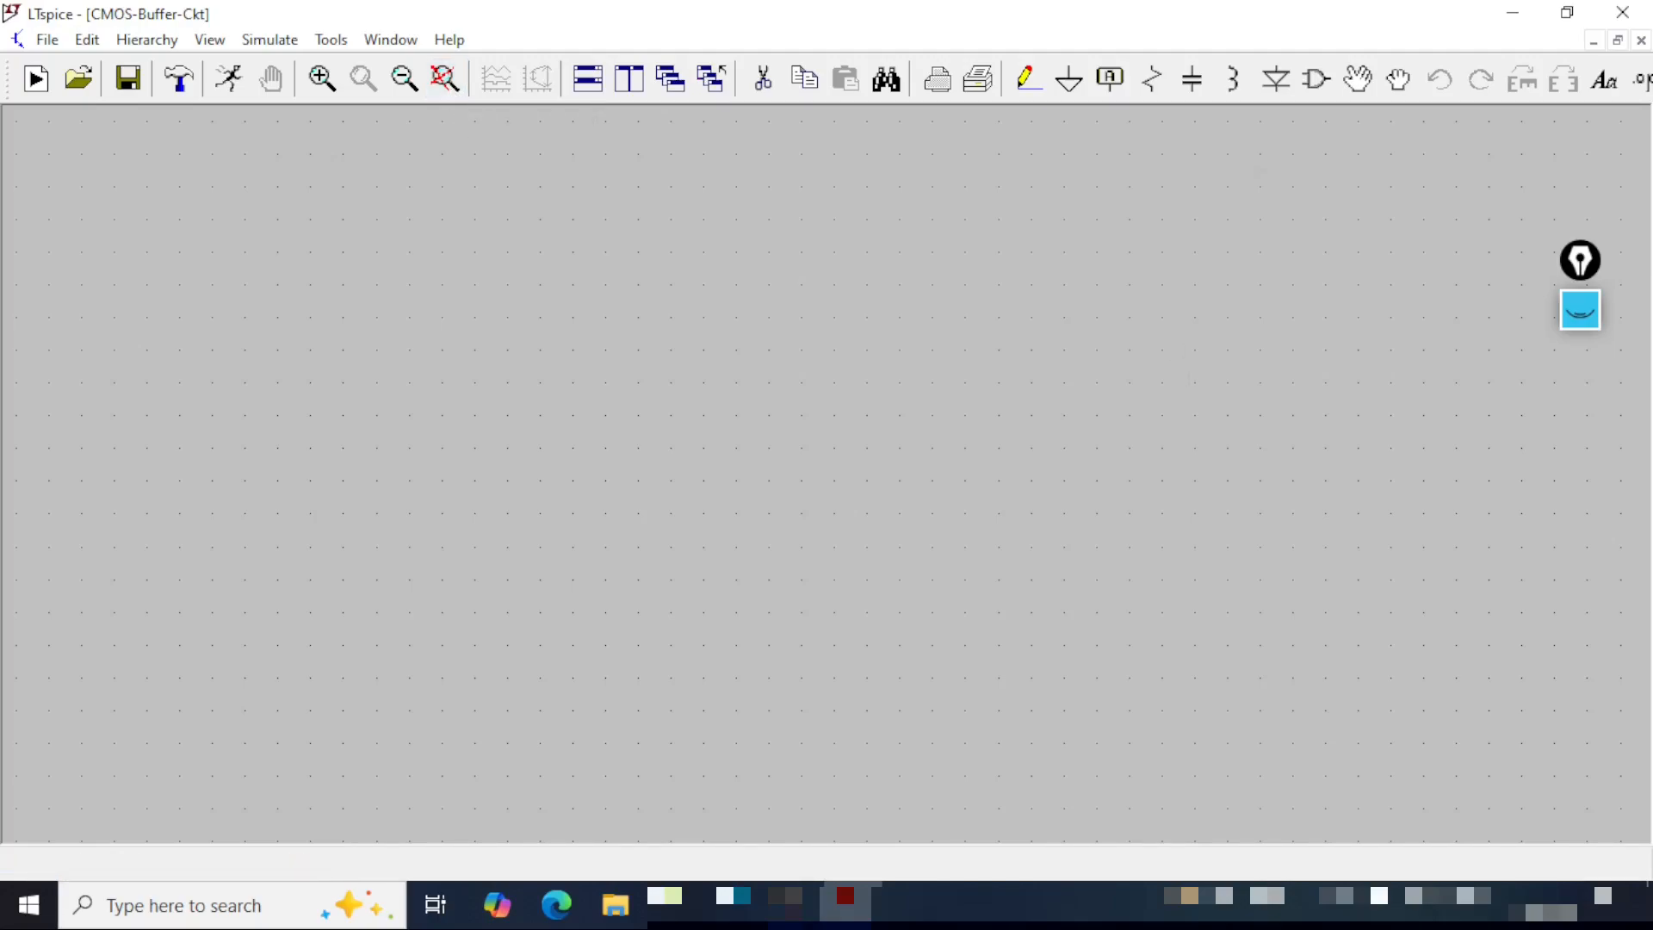
pyautogui.click(1316, 79)
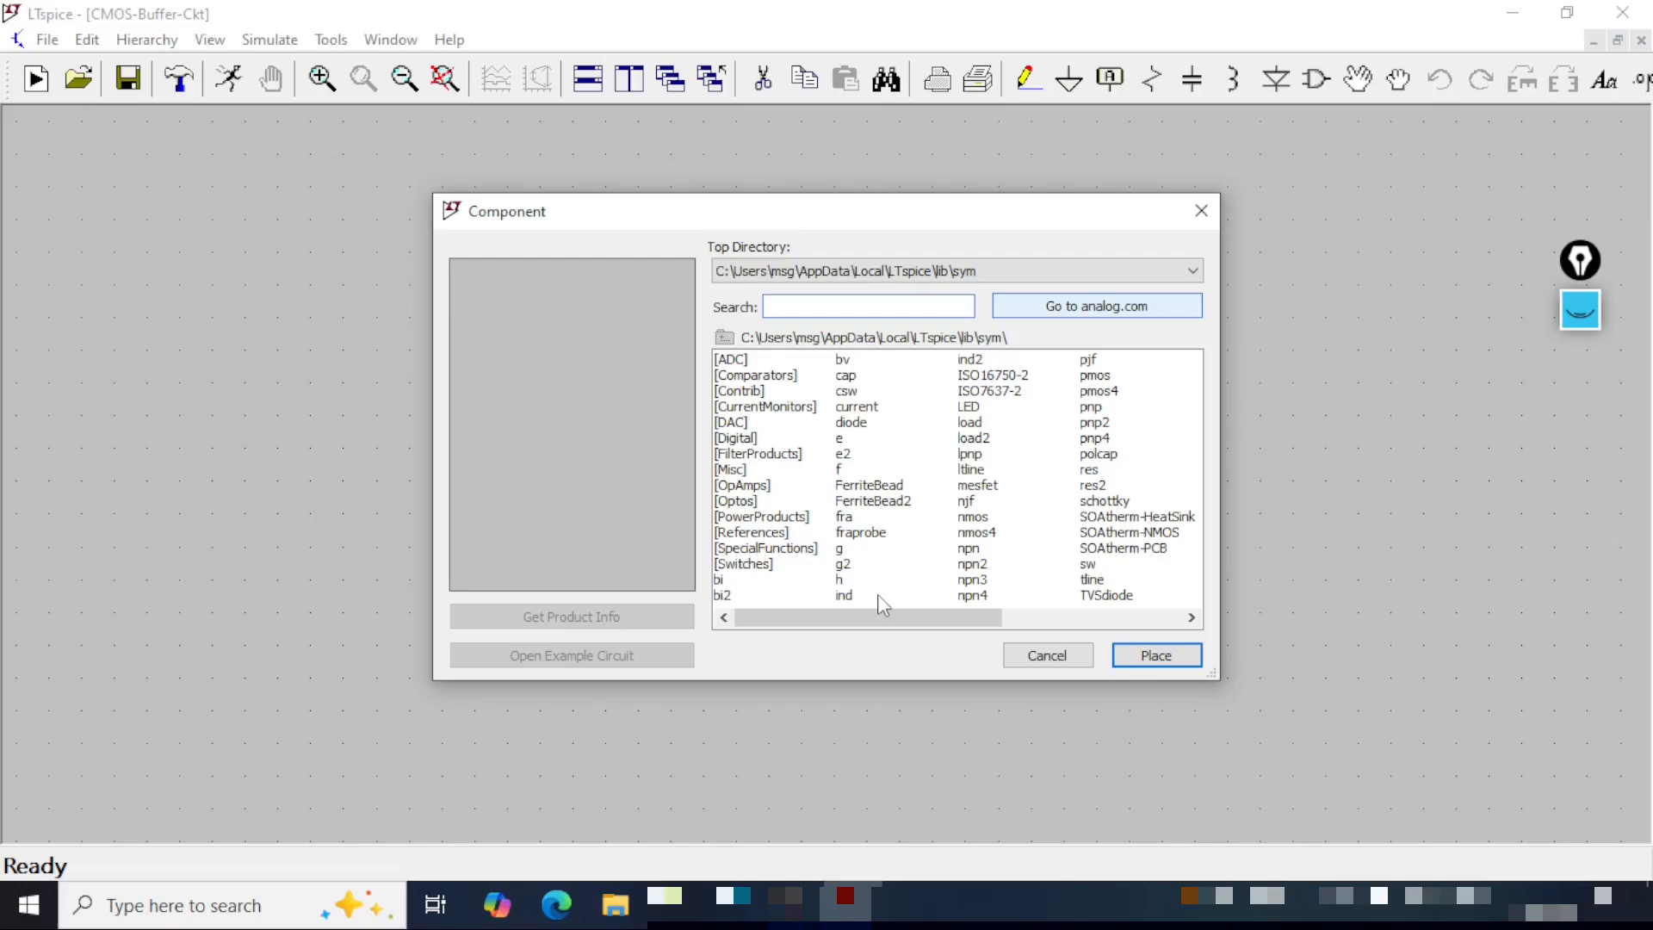
pyautogui.moveTo(878, 617); pyautogui.dragTo(1177, 617)
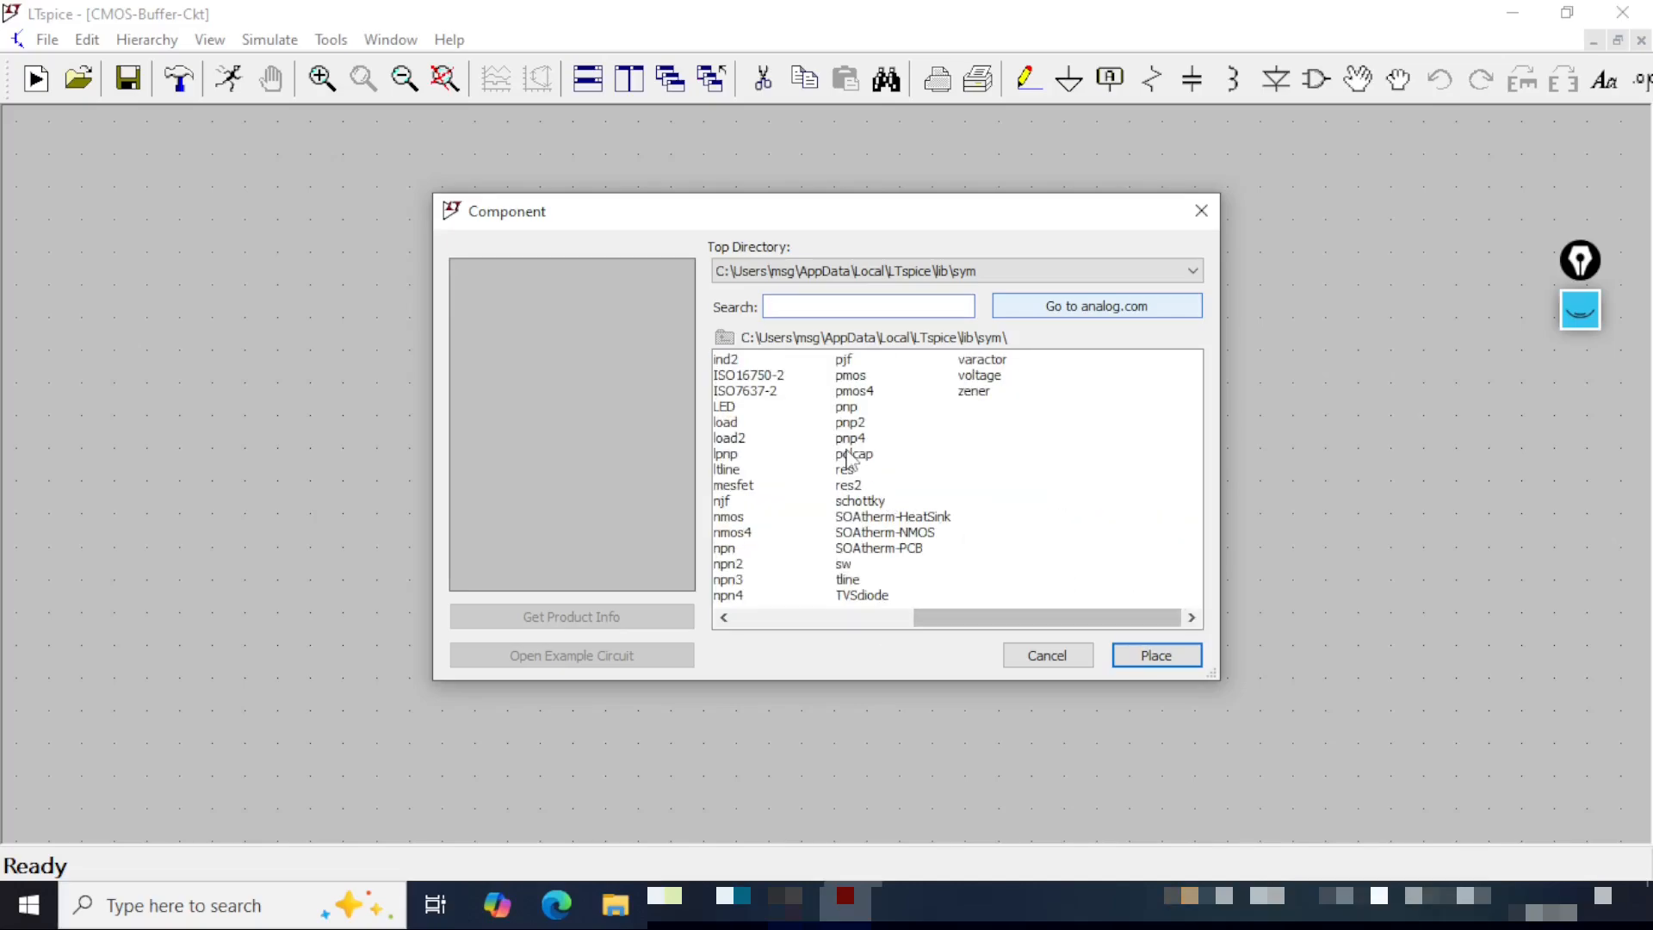
pyautogui.click(855, 391)
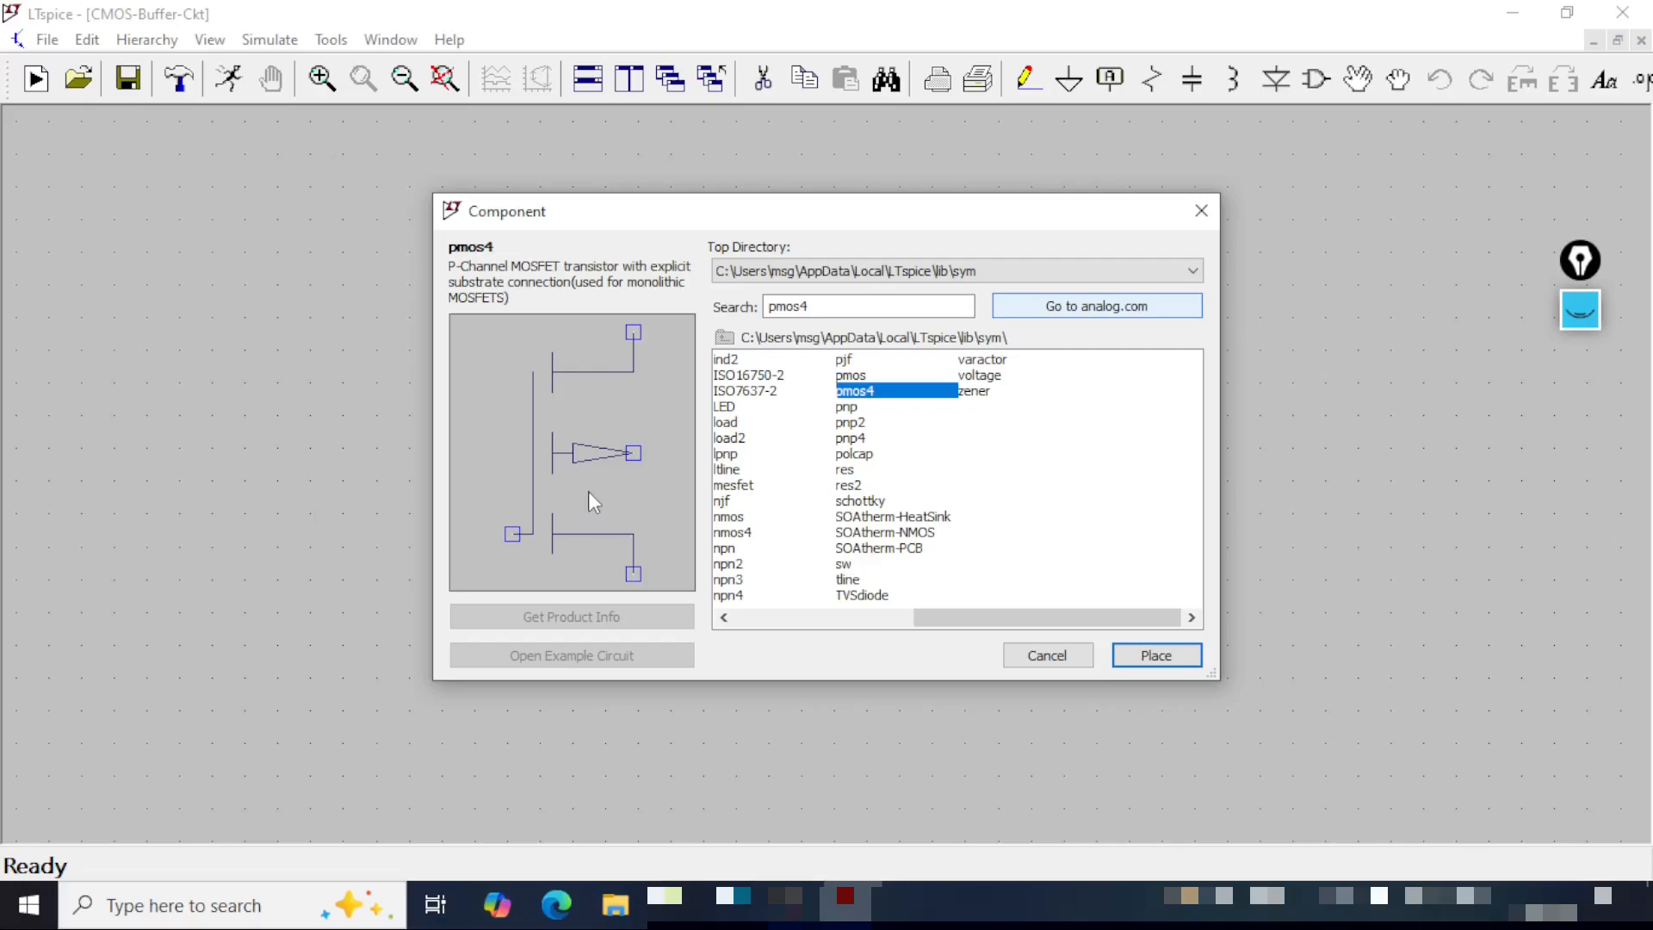
pyautogui.click(1179, 659)
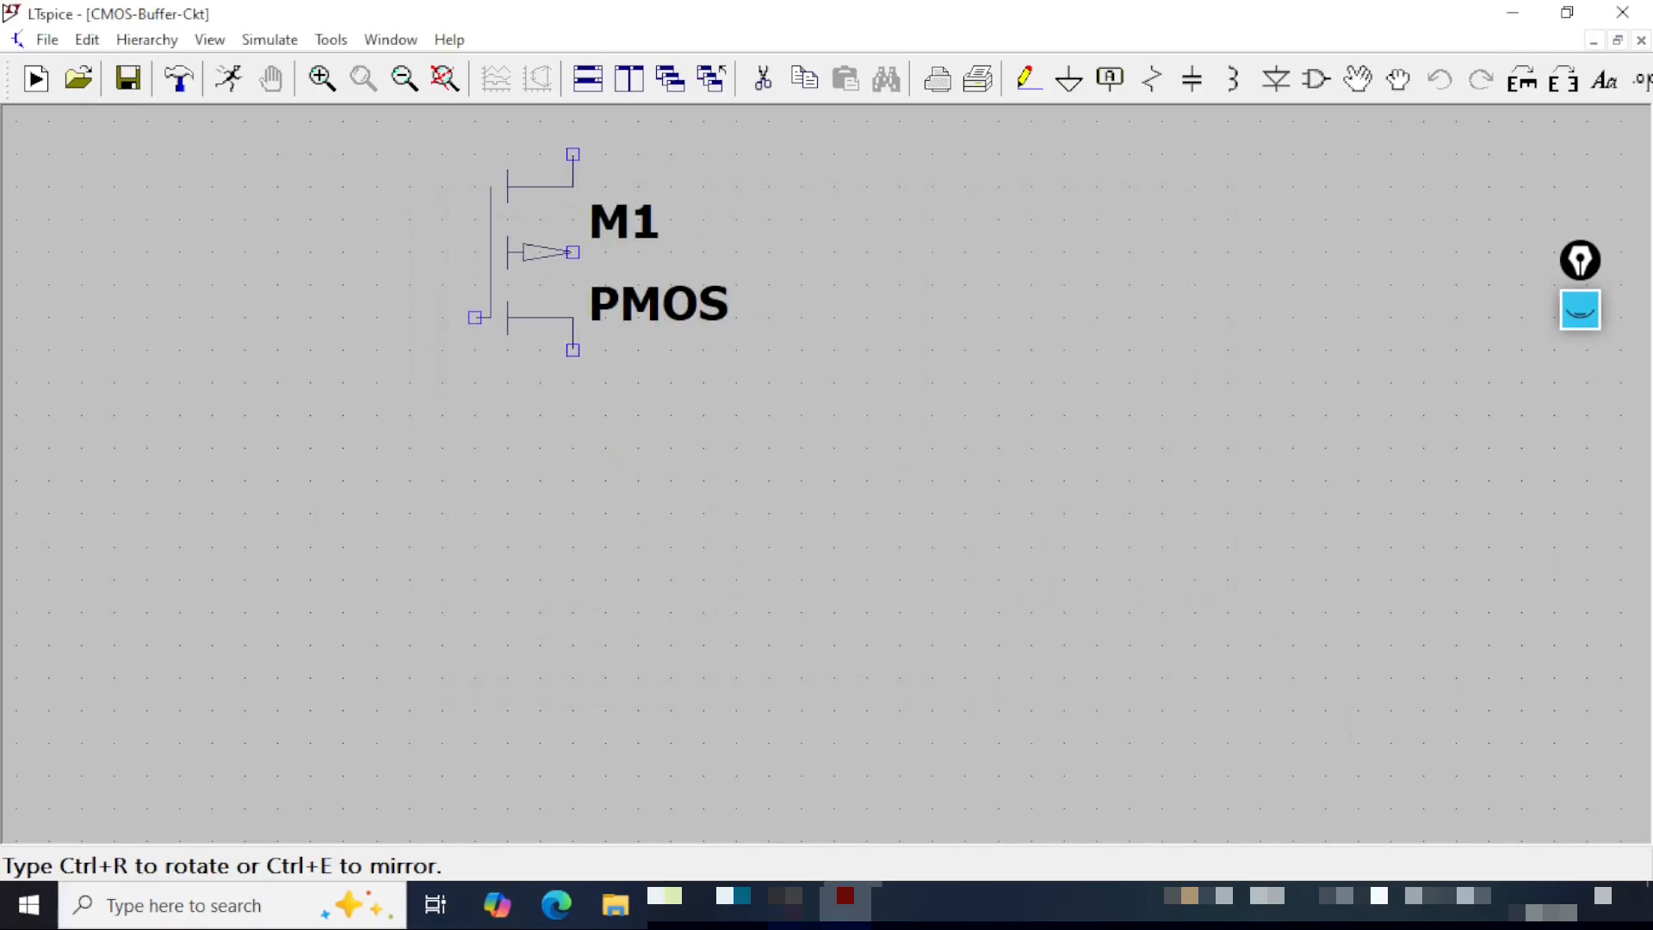
pyautogui.click(410, 317)
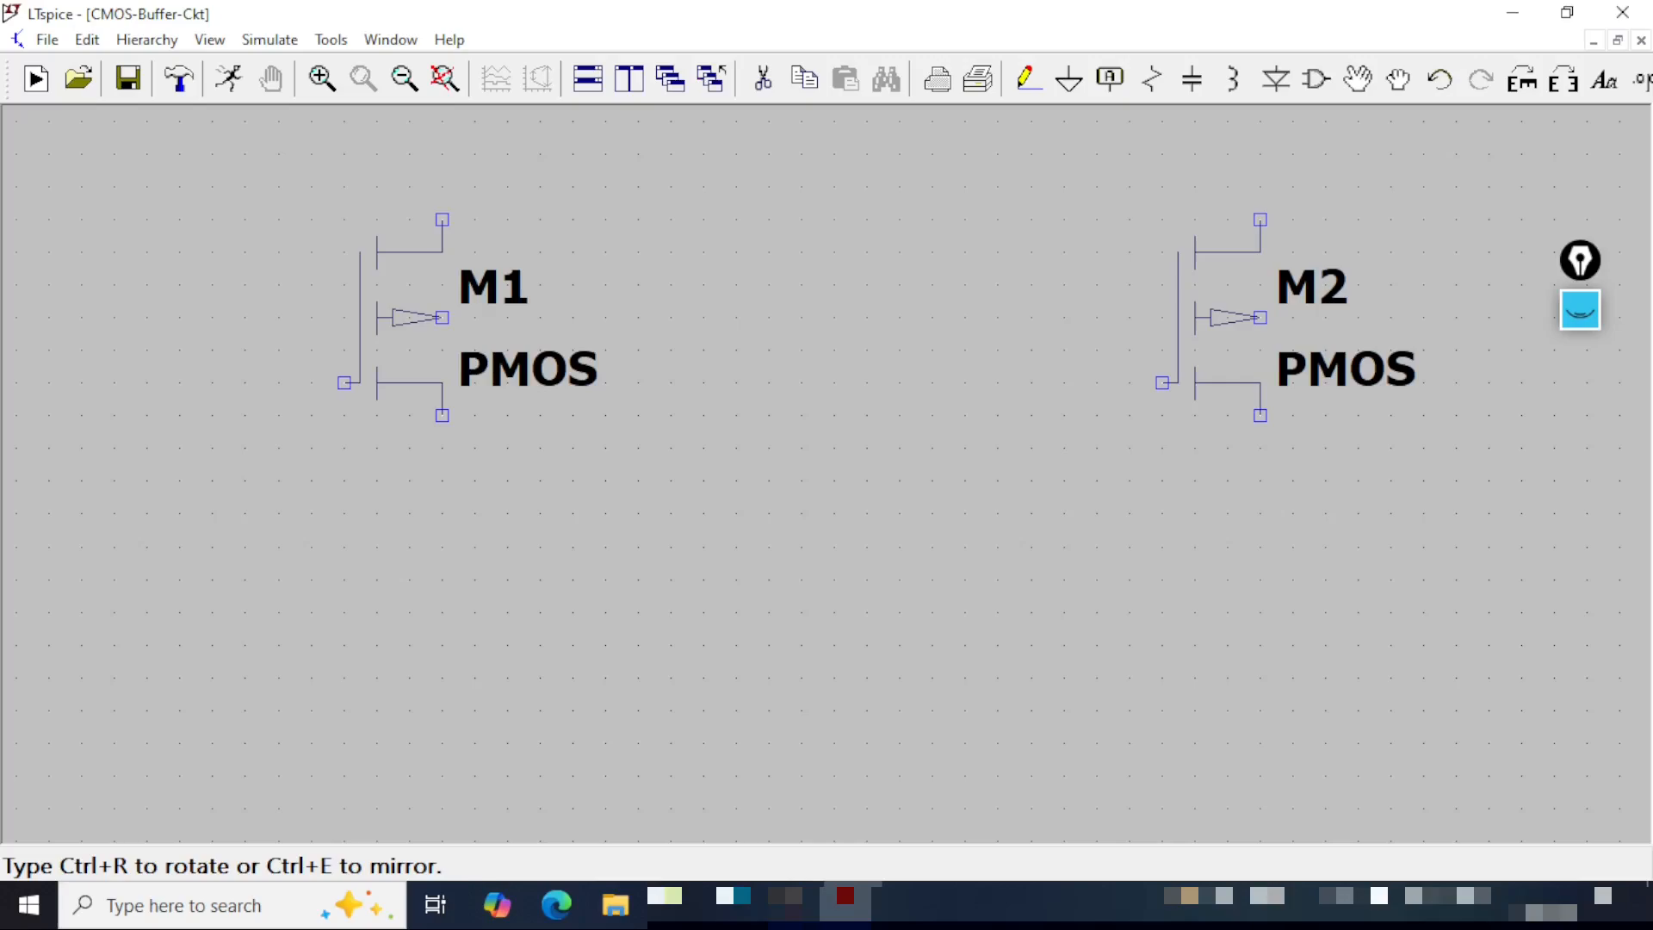
pyautogui.click(1228, 317)
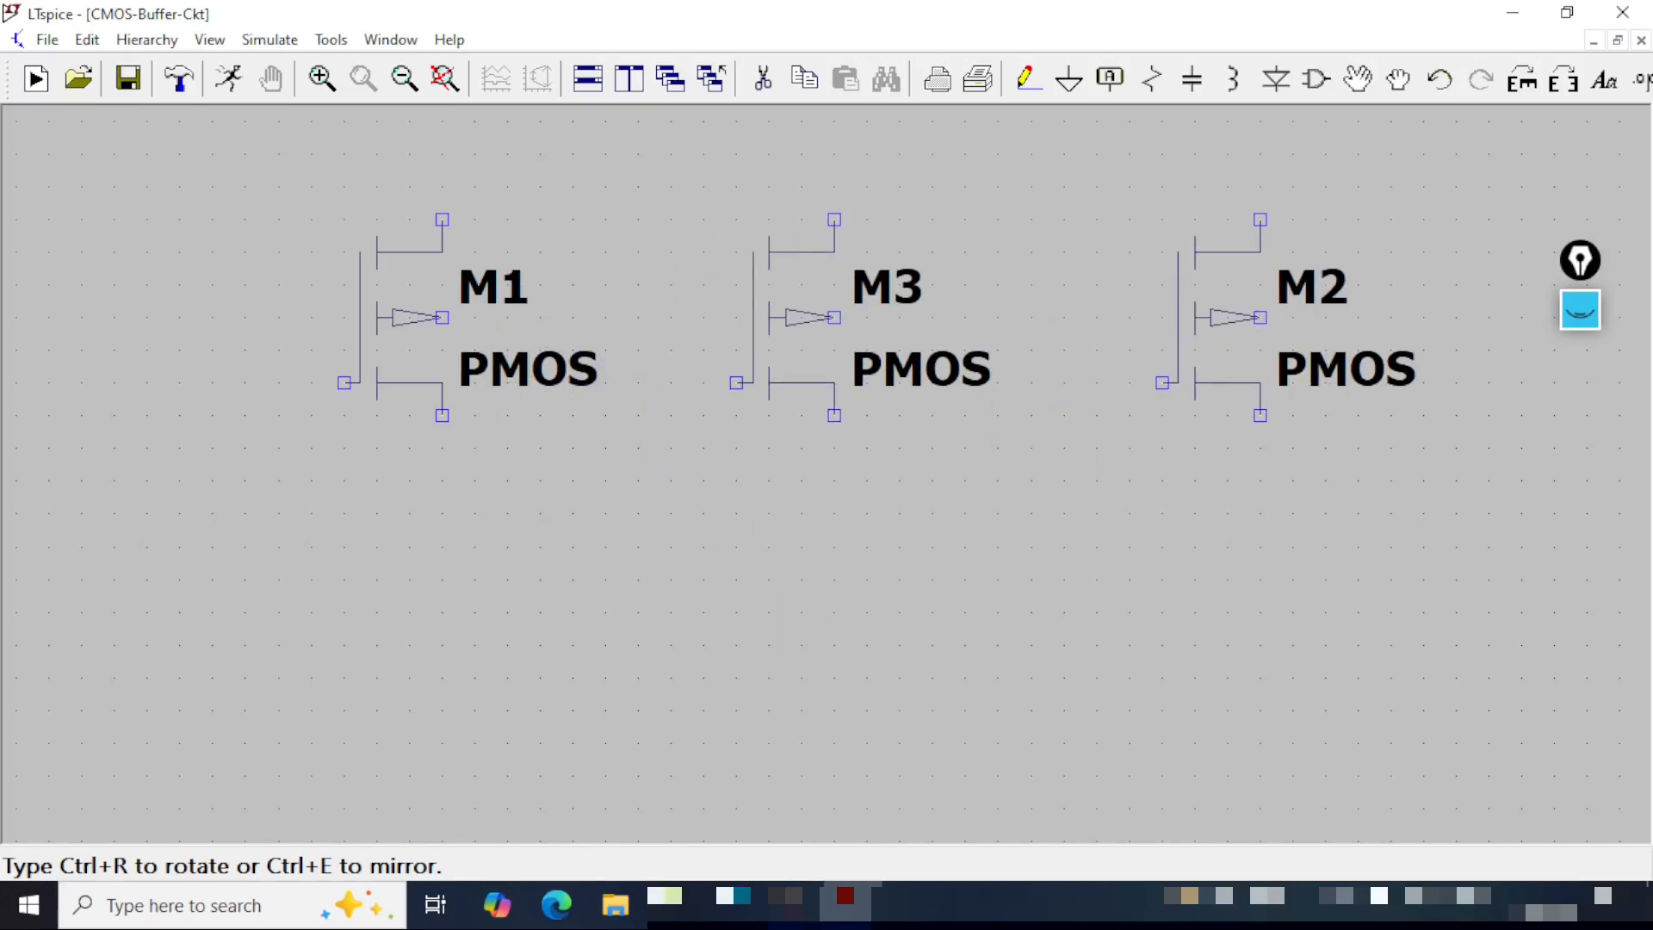
pyautogui.press('Escape')
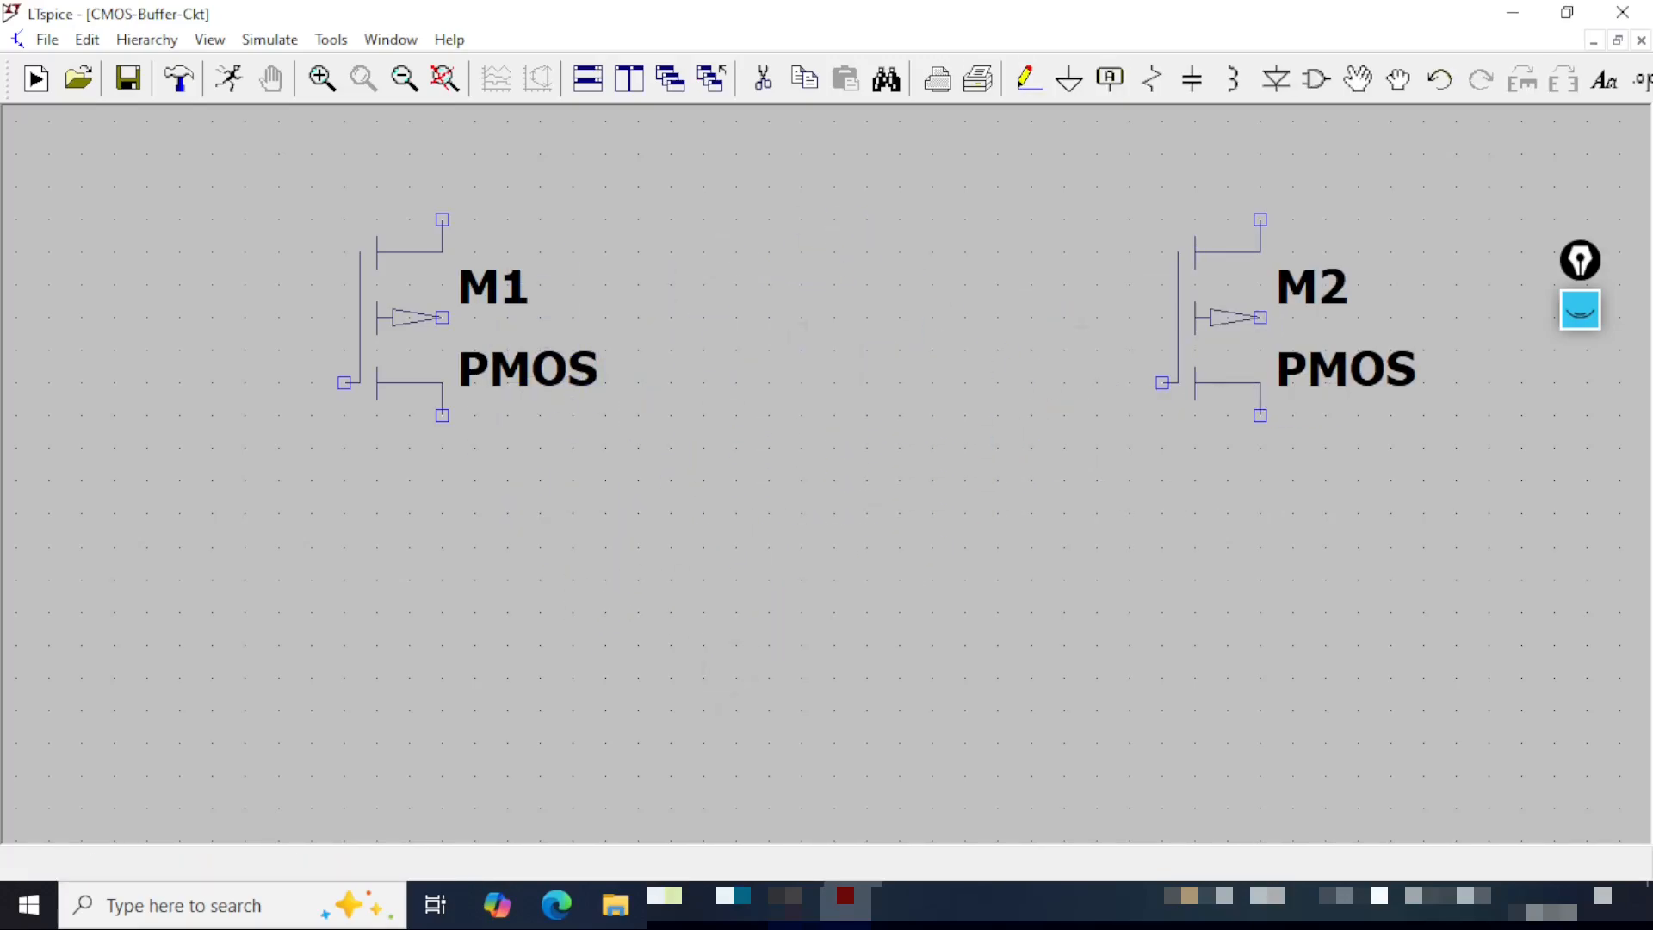
# - Place two nmos4 transistors, one vertically aligned below each PMOS transistor
pyautogui.click(1316, 79)
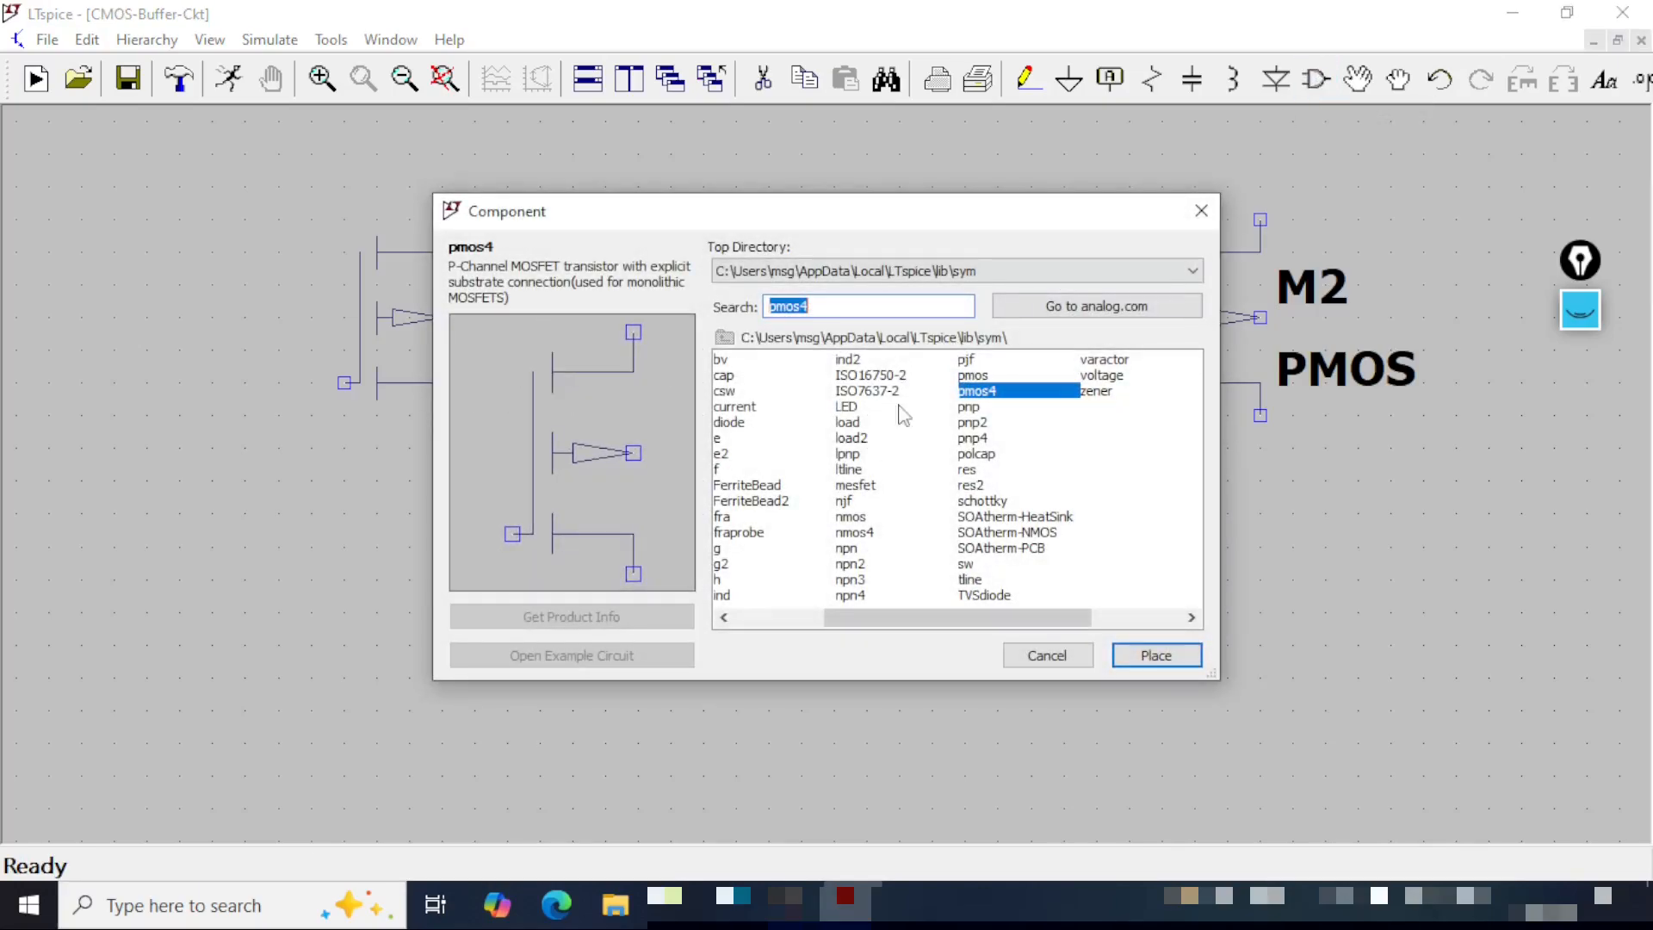
pyautogui.click(866, 533)
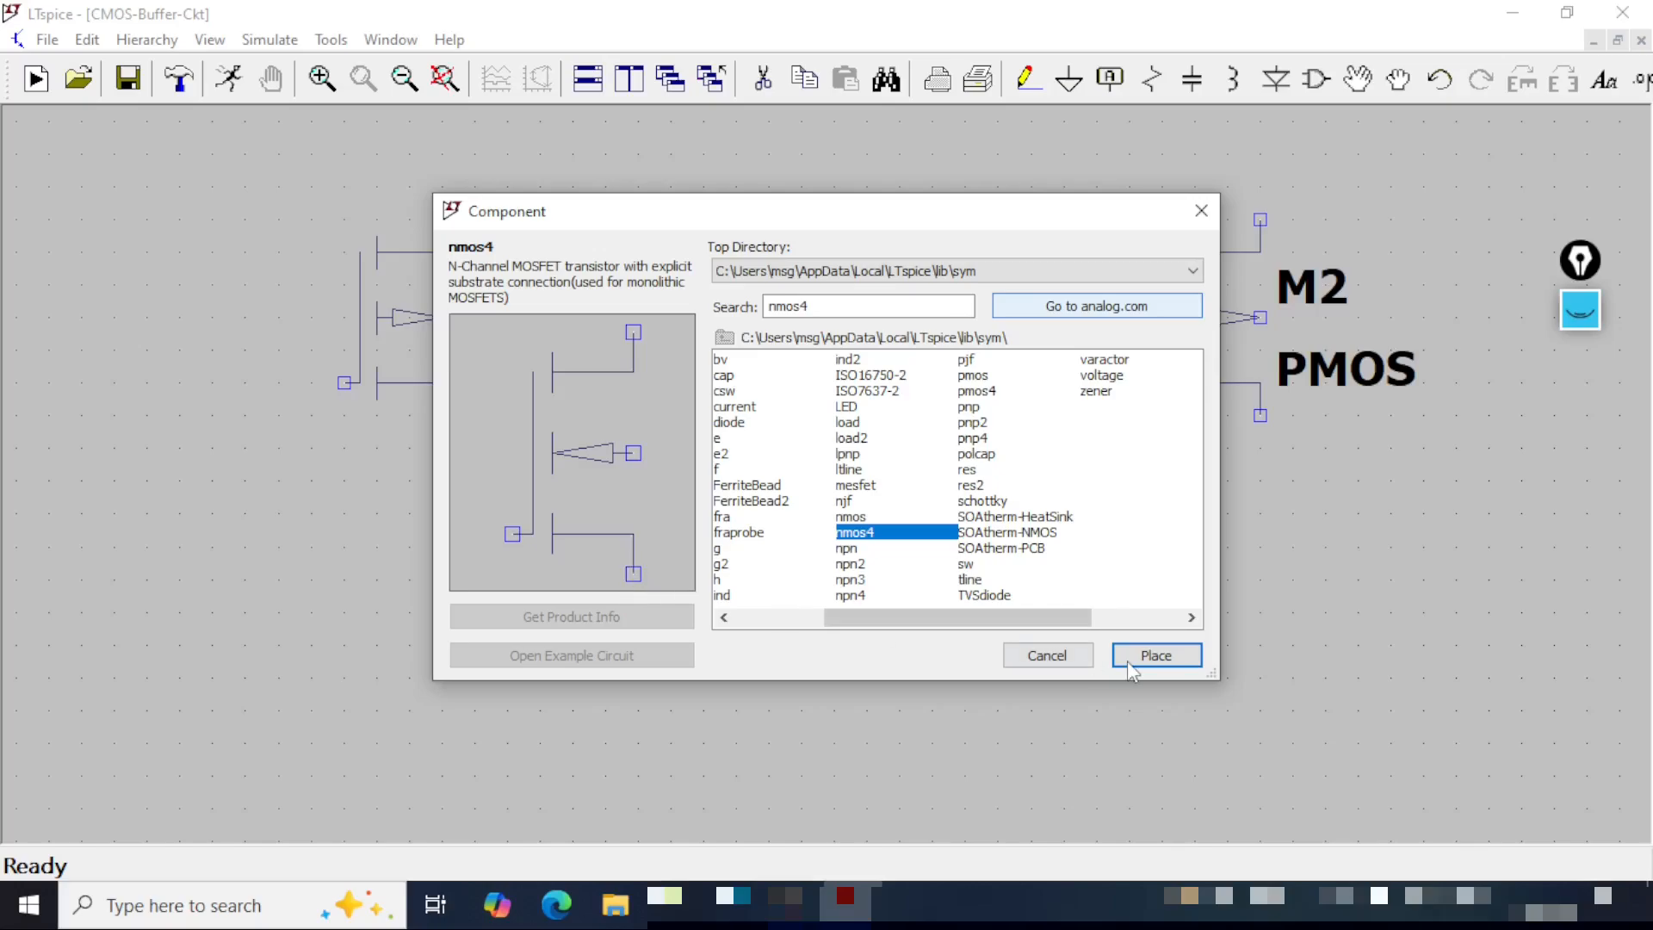
pyautogui.click(1182, 661)
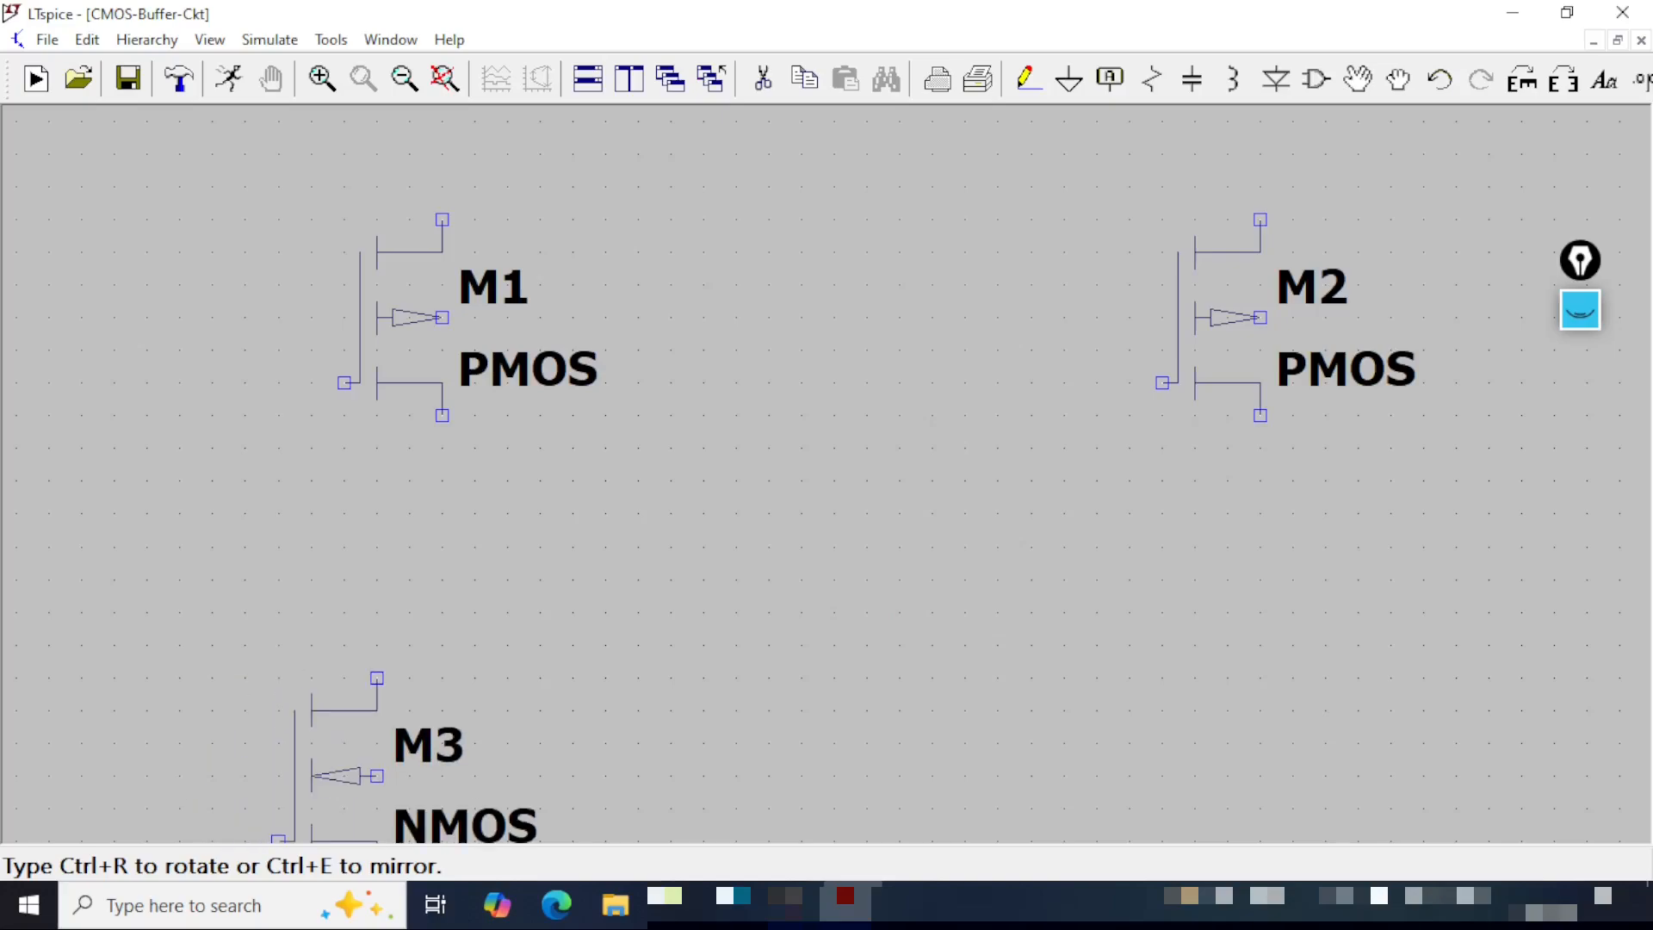
pyautogui.click(345, 645)
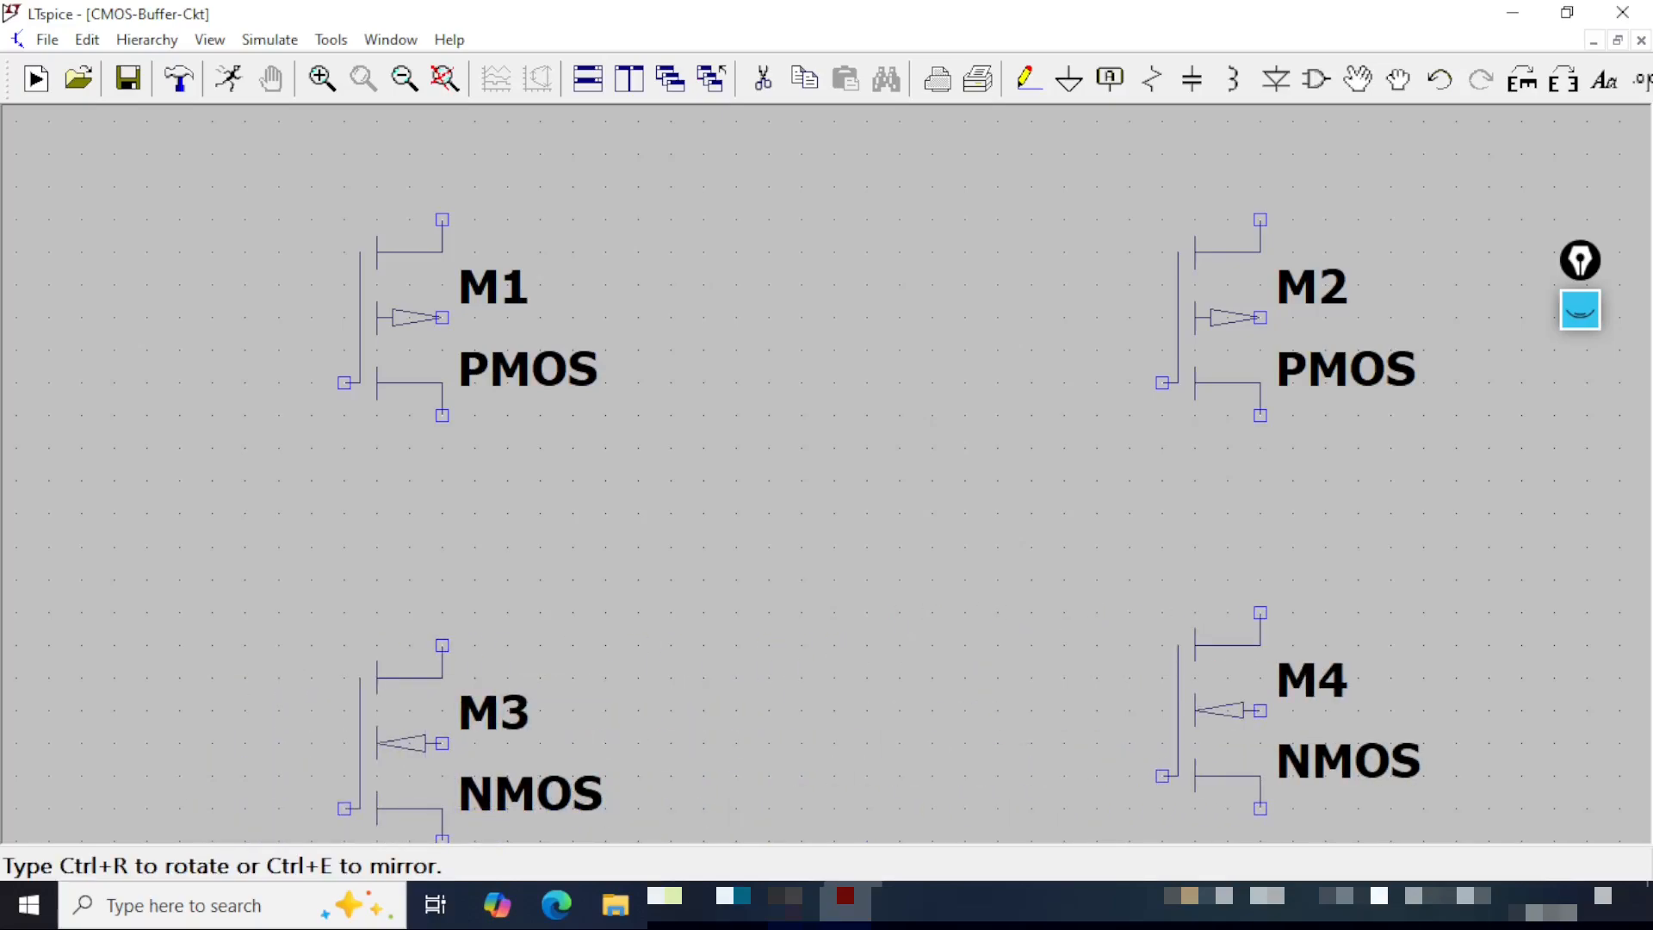
pyautogui.click(1162, 645)
pyautogui.press('Escape')
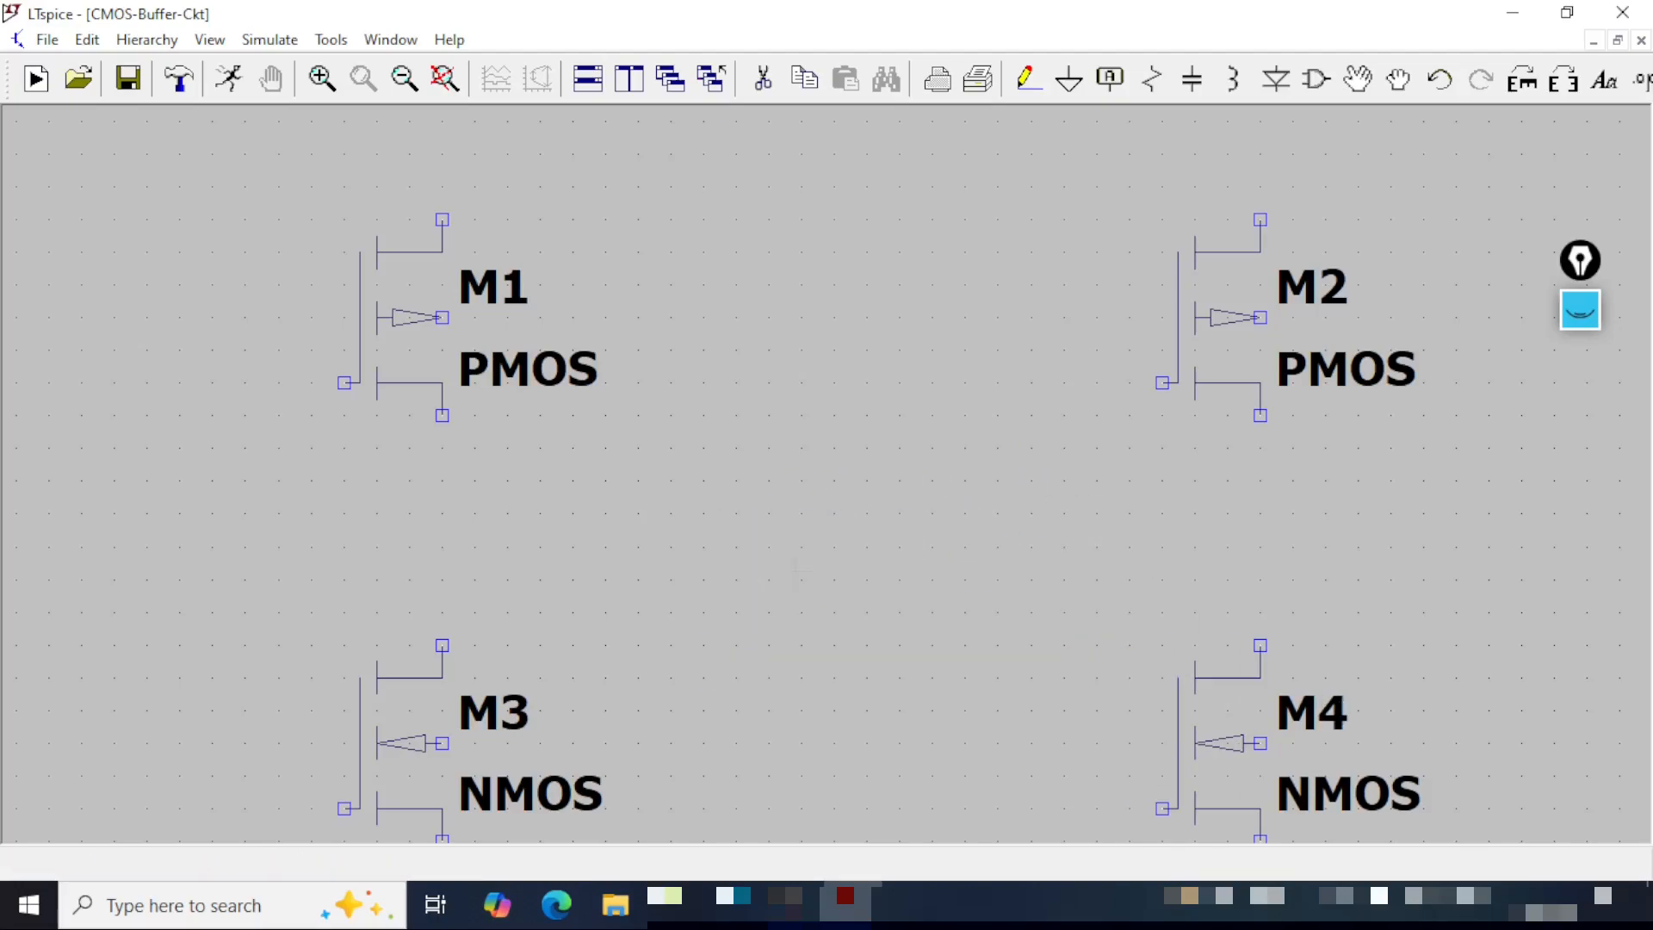
# - Save the schematic containing the four transistors
pyautogui.click(406, 79)
pyautogui.click(406, 79)
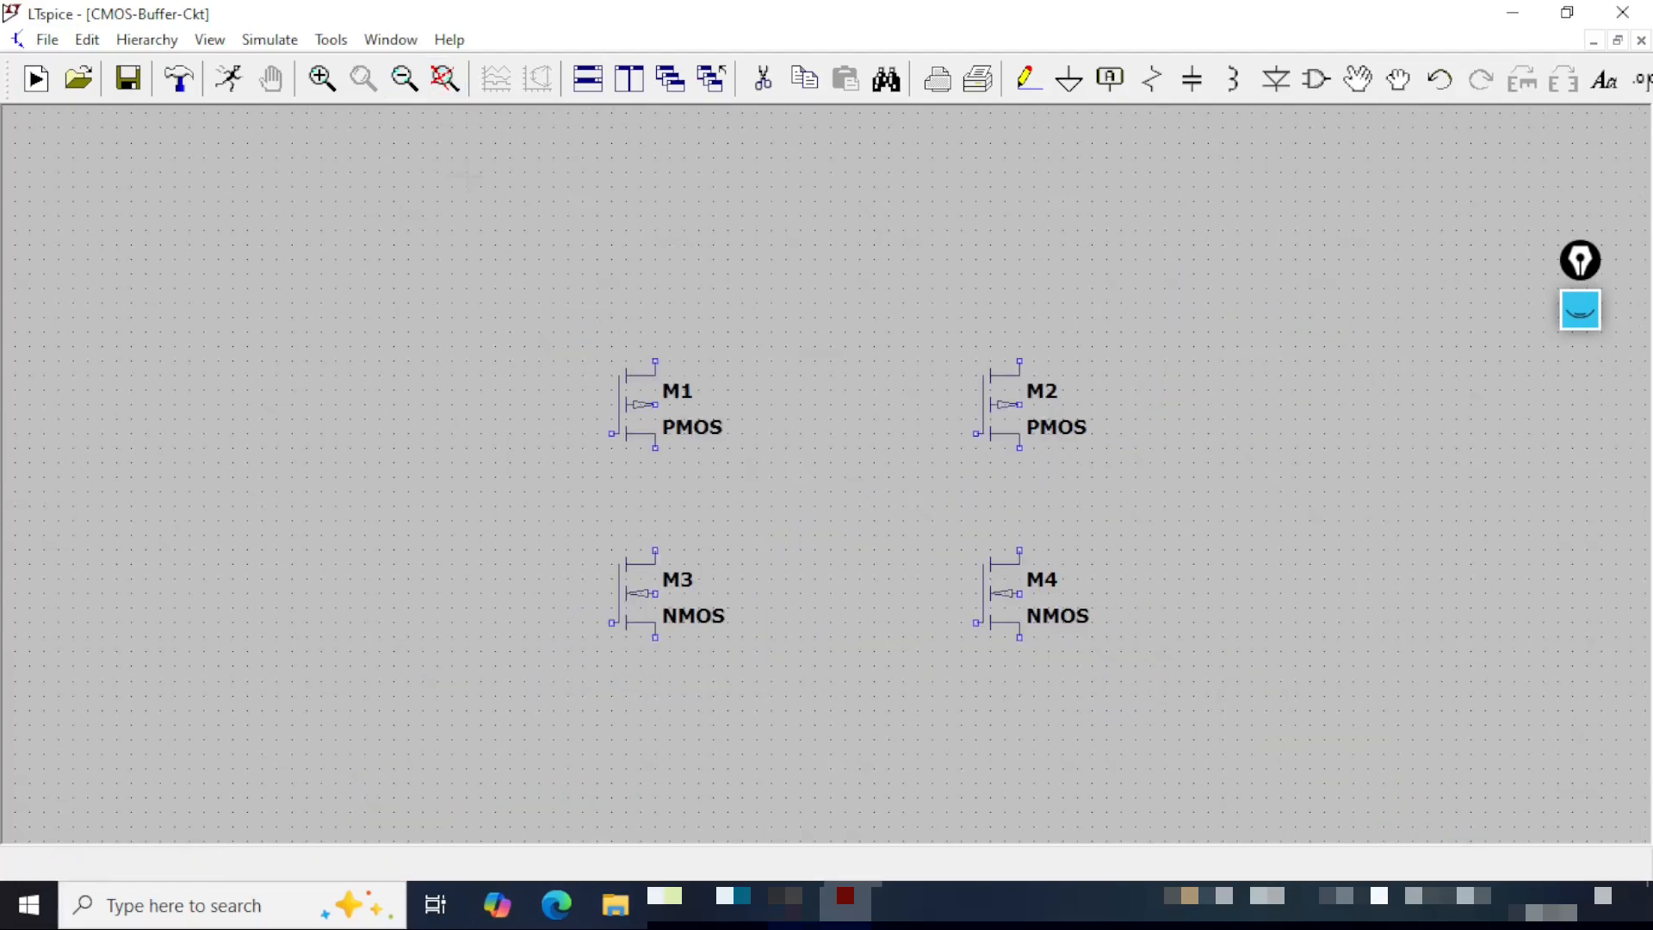
pyautogui.moveTo(826, 516); pyautogui.dragTo(890, 432)
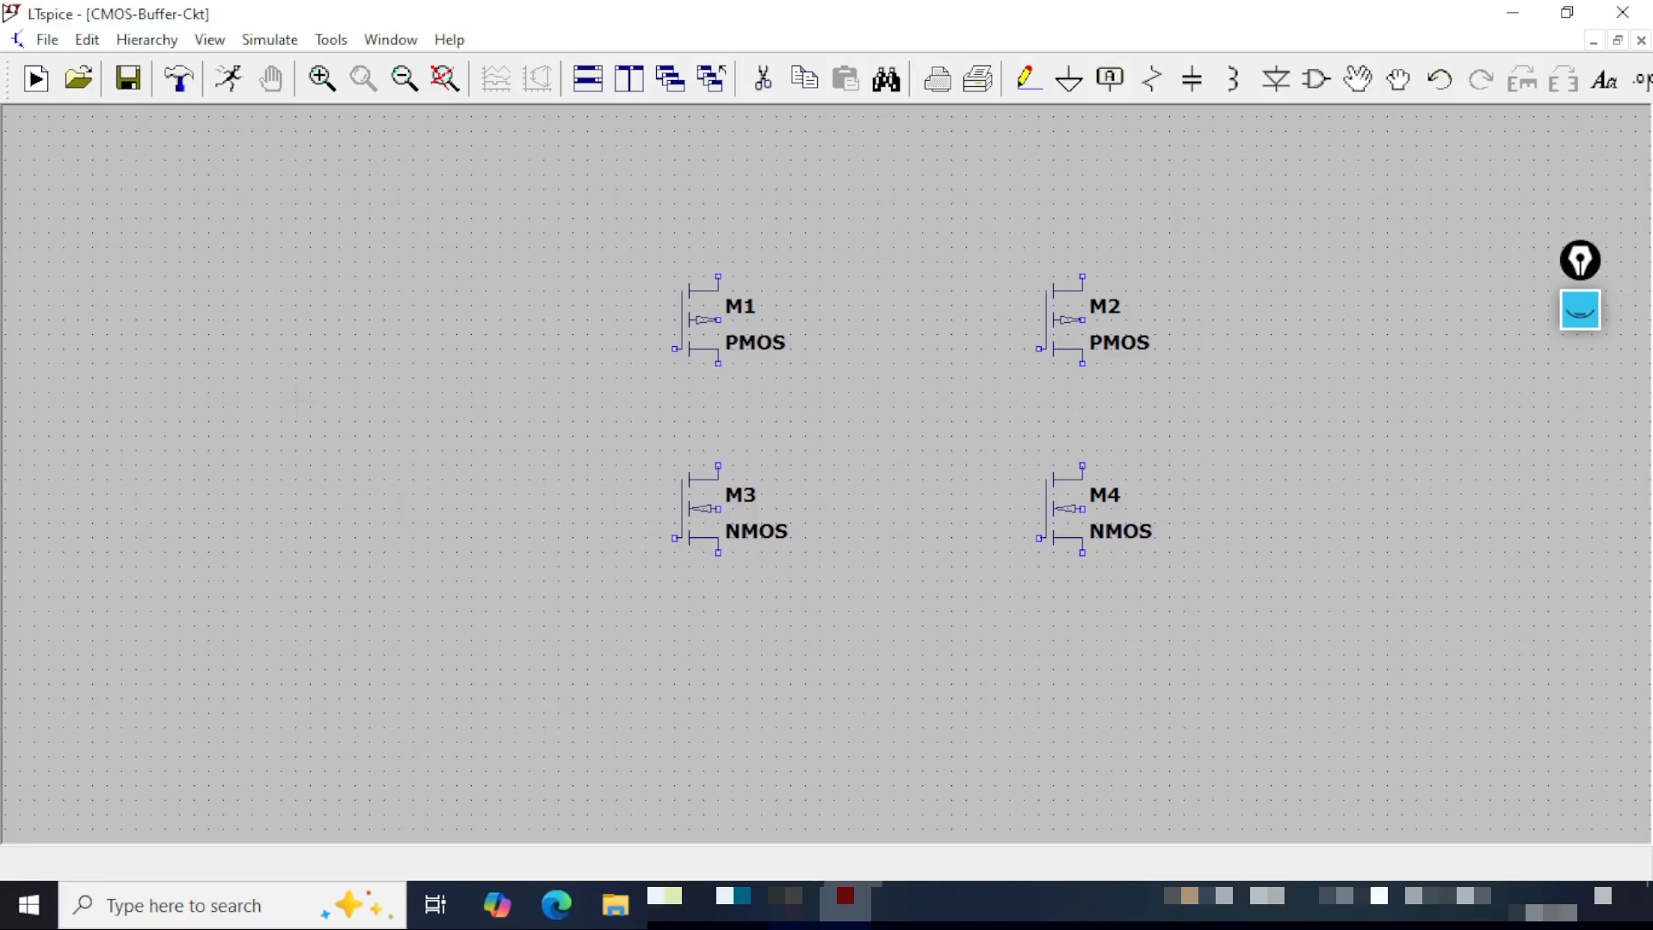
pyautogui.click(129, 81)
# - Place a voltage source to the far left of the four transistors
pyautogui.click(1316, 79)
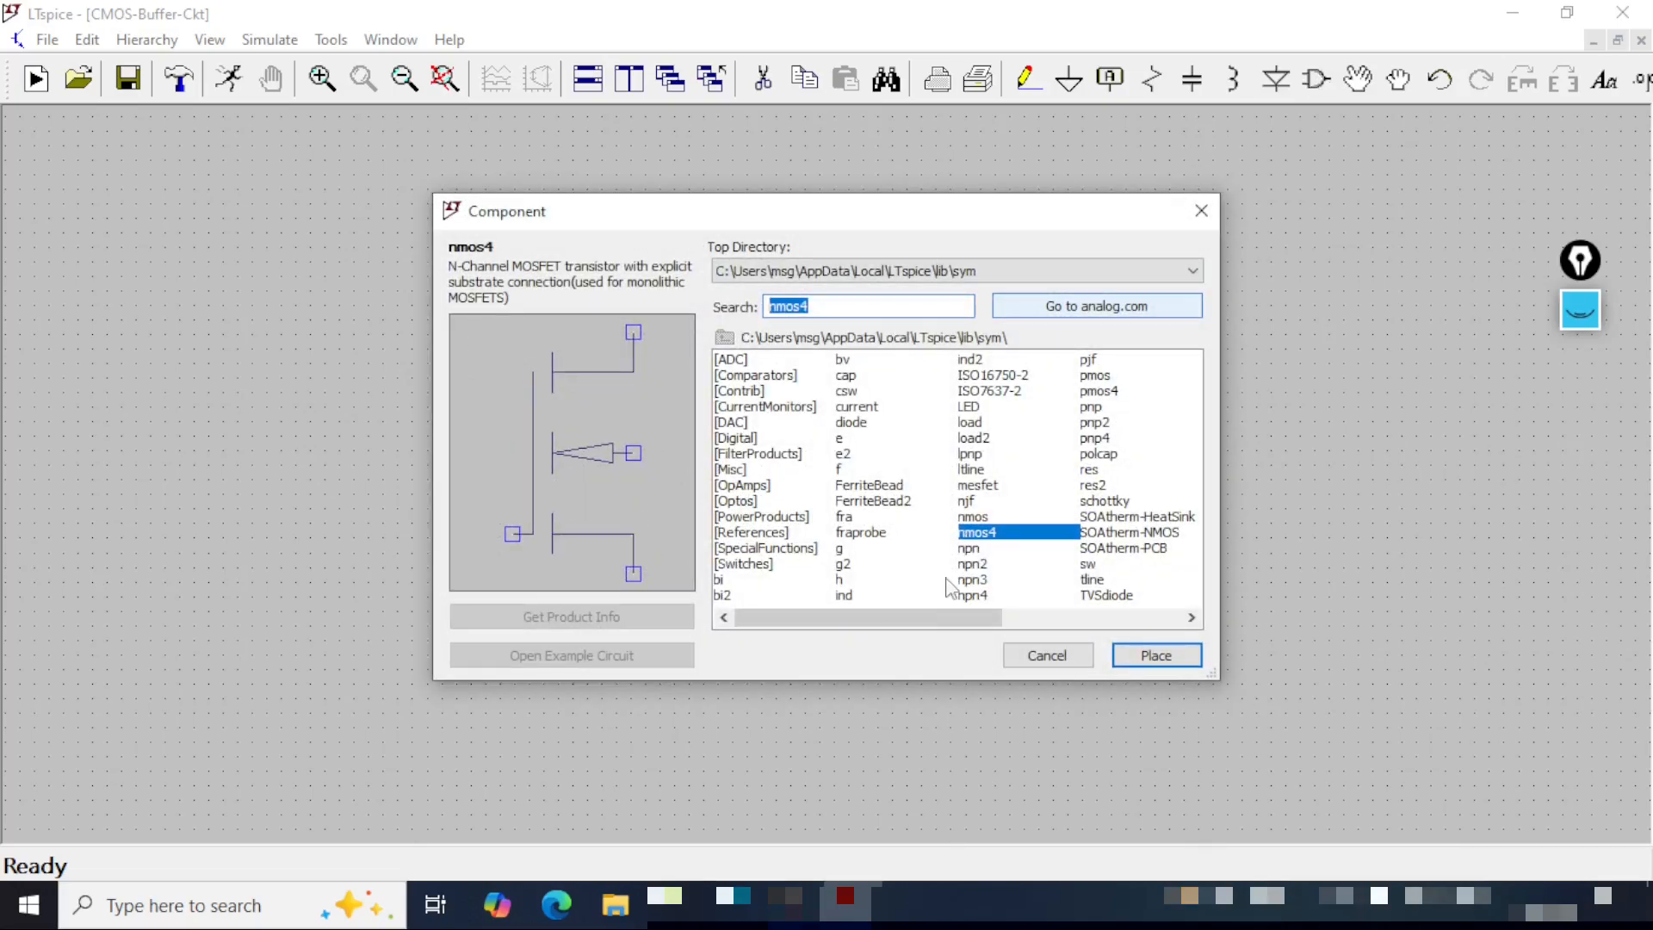
pyautogui.moveTo(914, 622); pyautogui.dragTo(1095, 622)
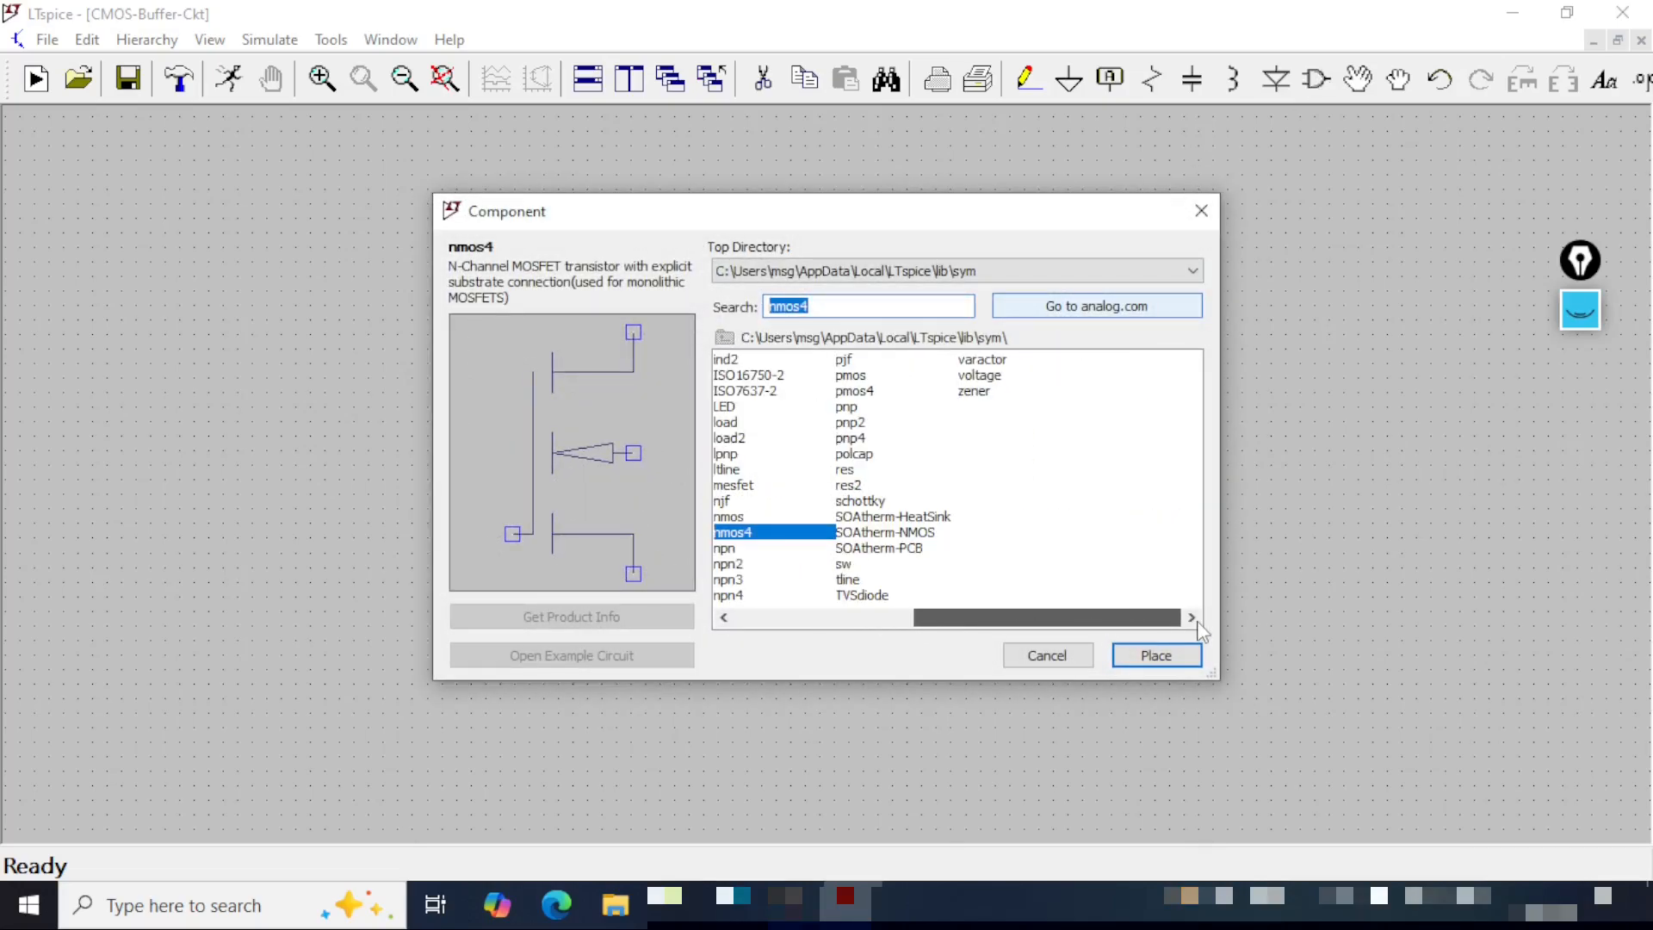
pyautogui.click(981, 375)
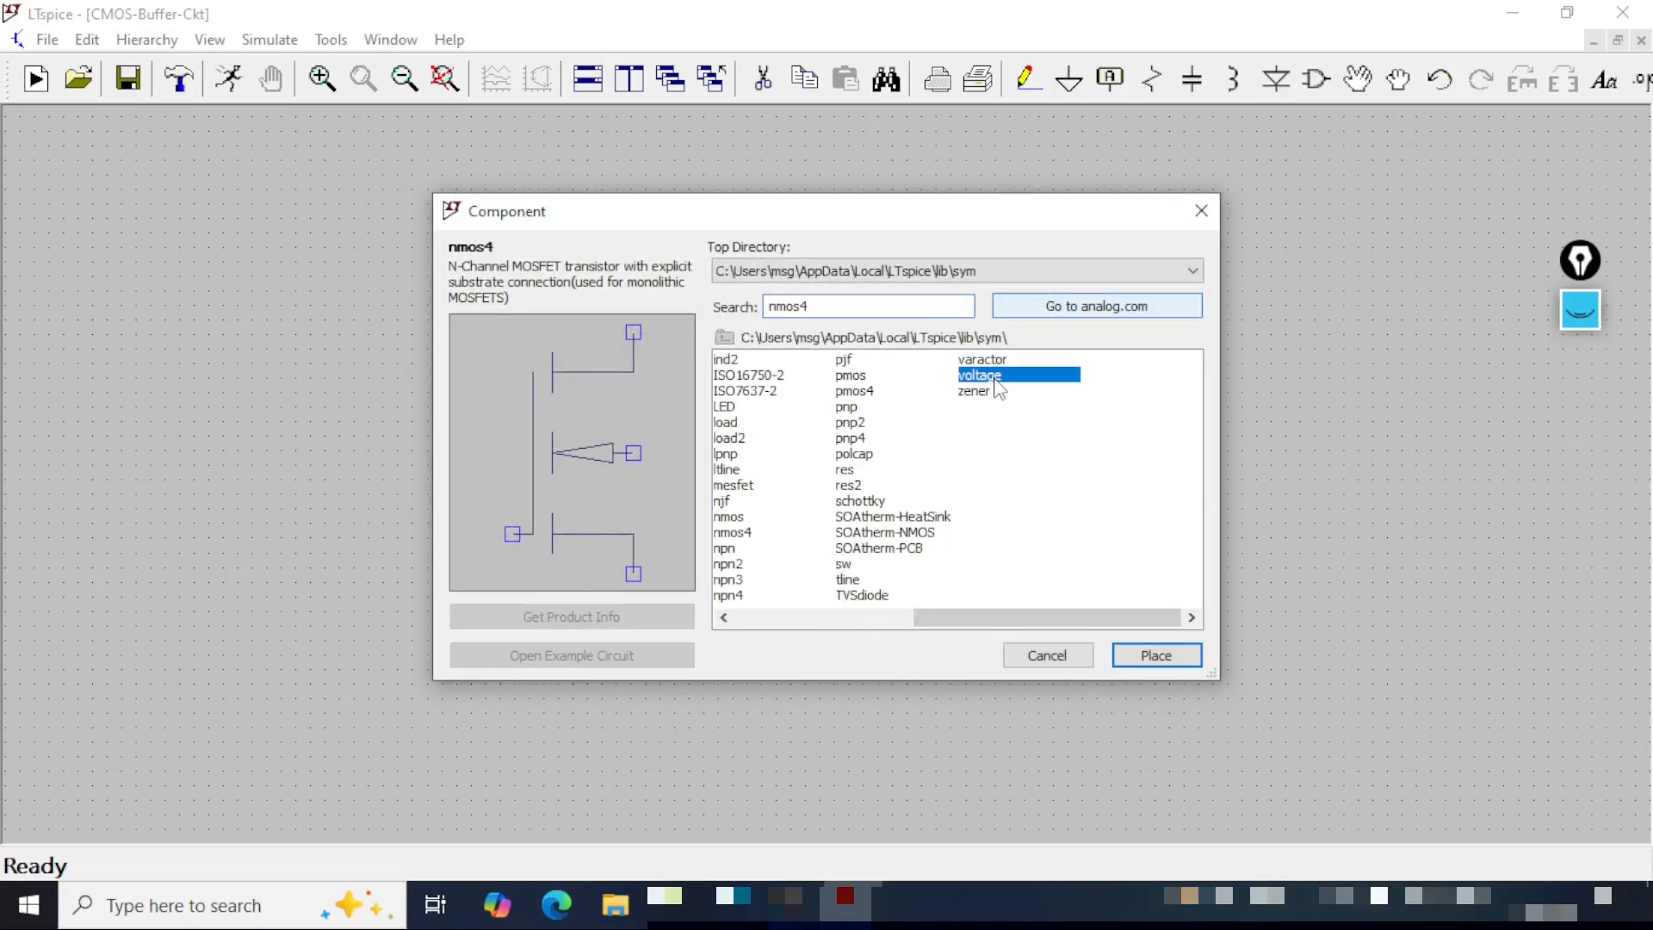
pyautogui.click(1188, 658)
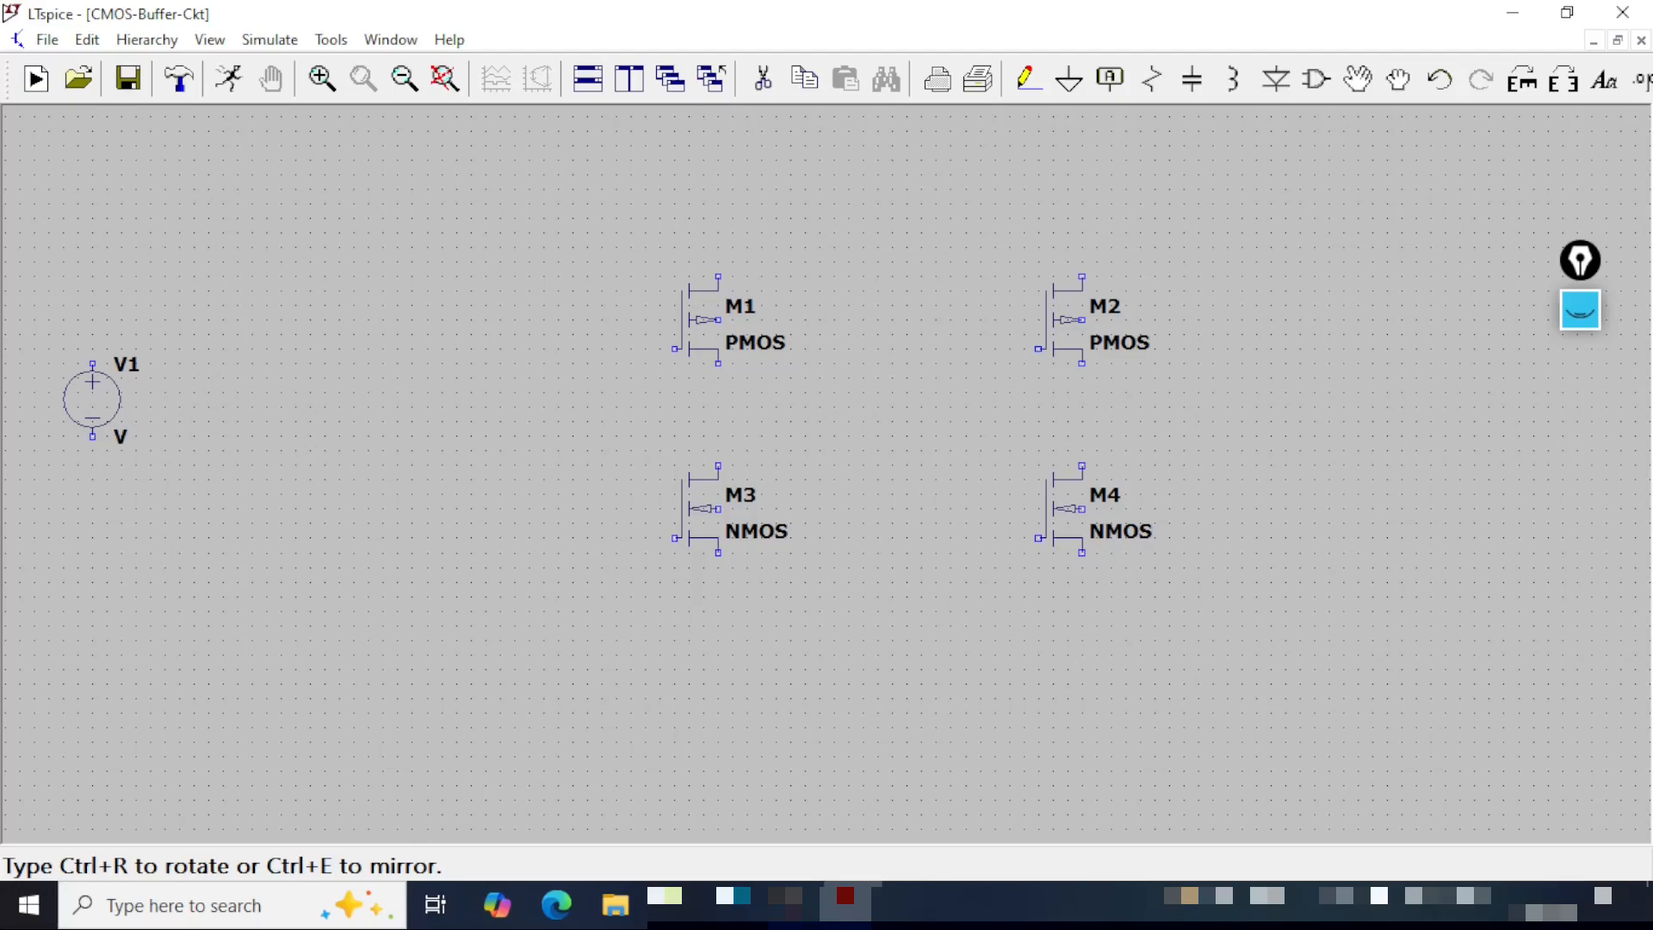
pyautogui.click(93, 398)
pyautogui.press('Escape')
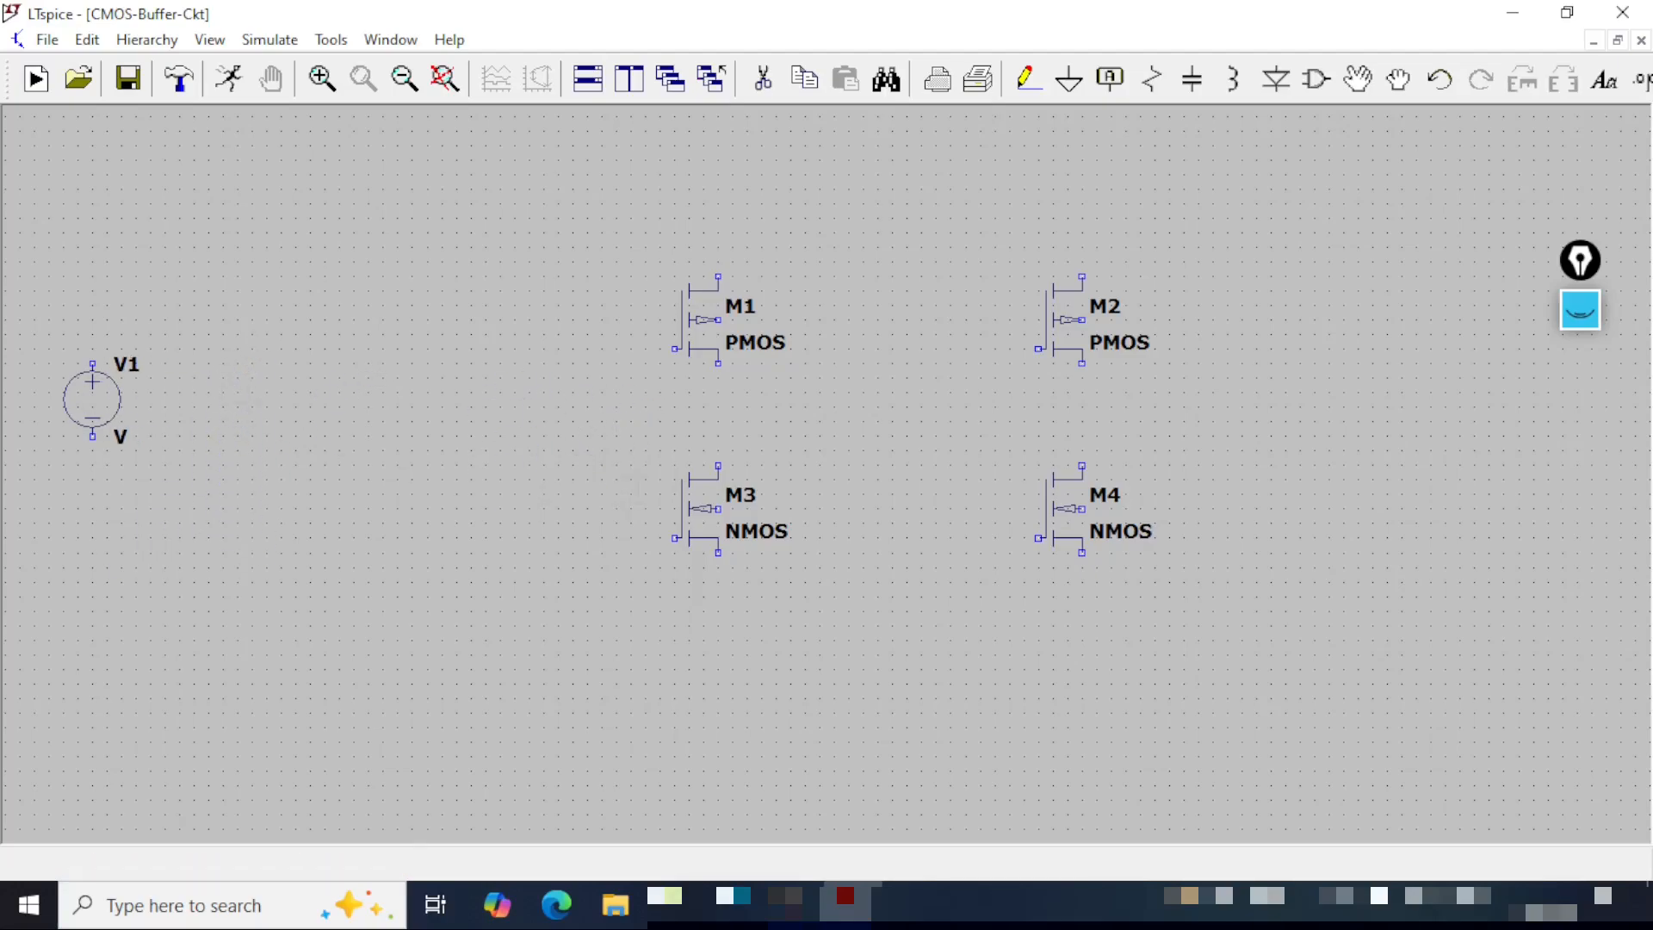
# - Wire V1's positive terminal up and across above the PMOS transistors as a supply rail, ending at M2's body terminal
pyautogui.click(1028, 79)
pyautogui.click(92, 362)
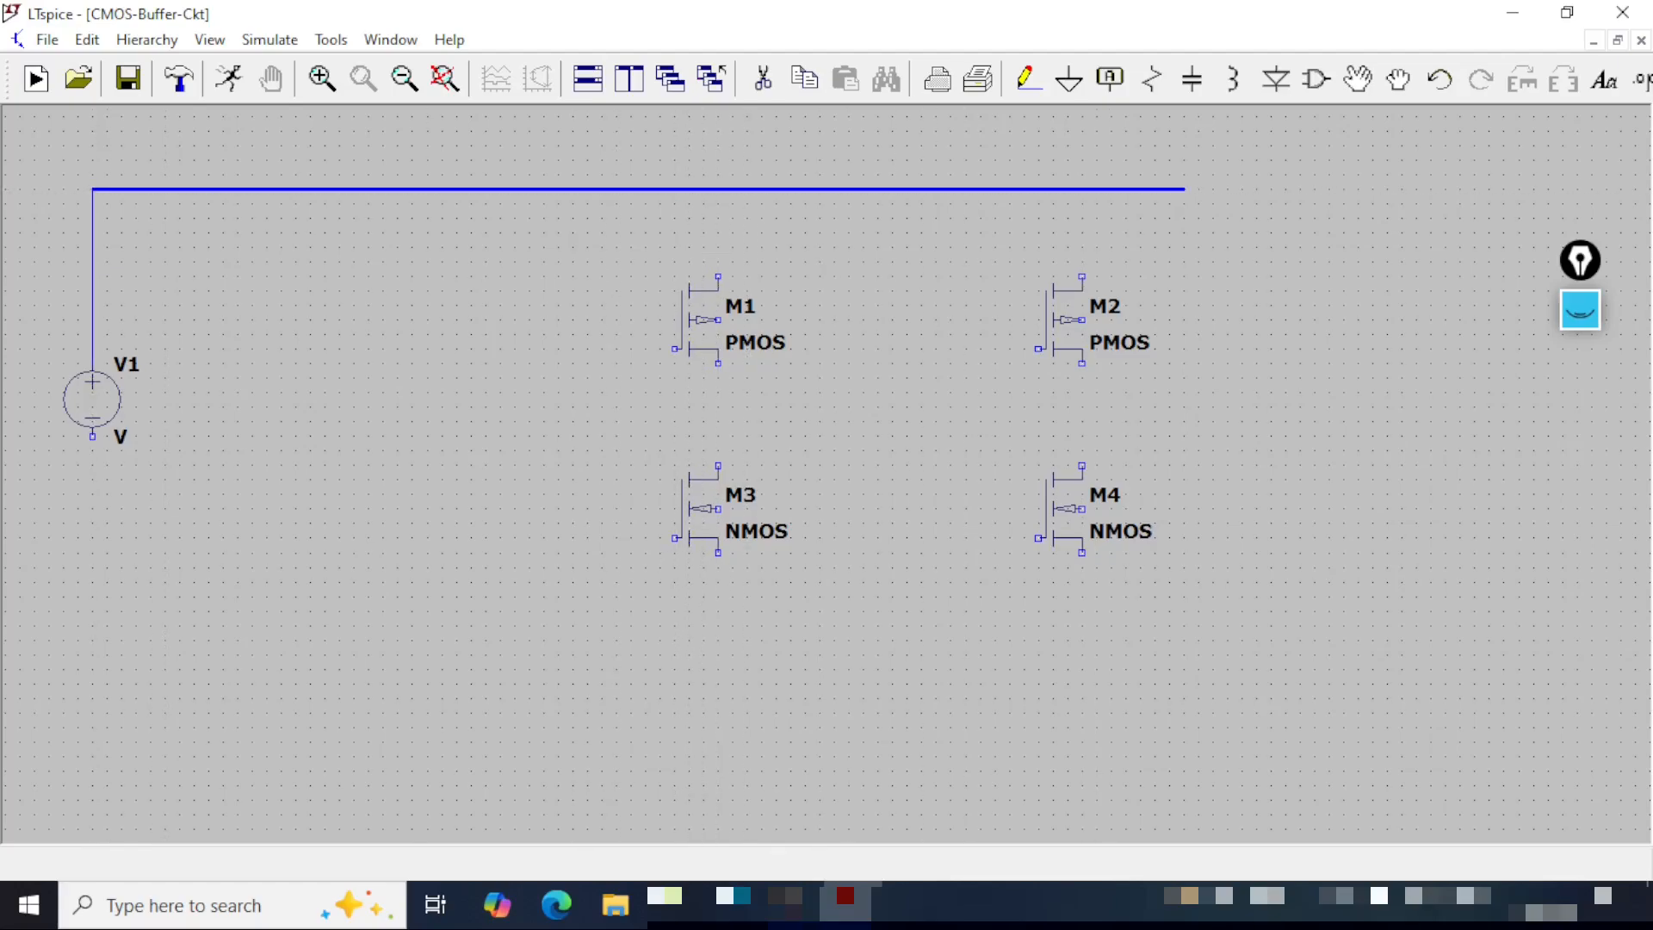
pyautogui.click(1227, 188)
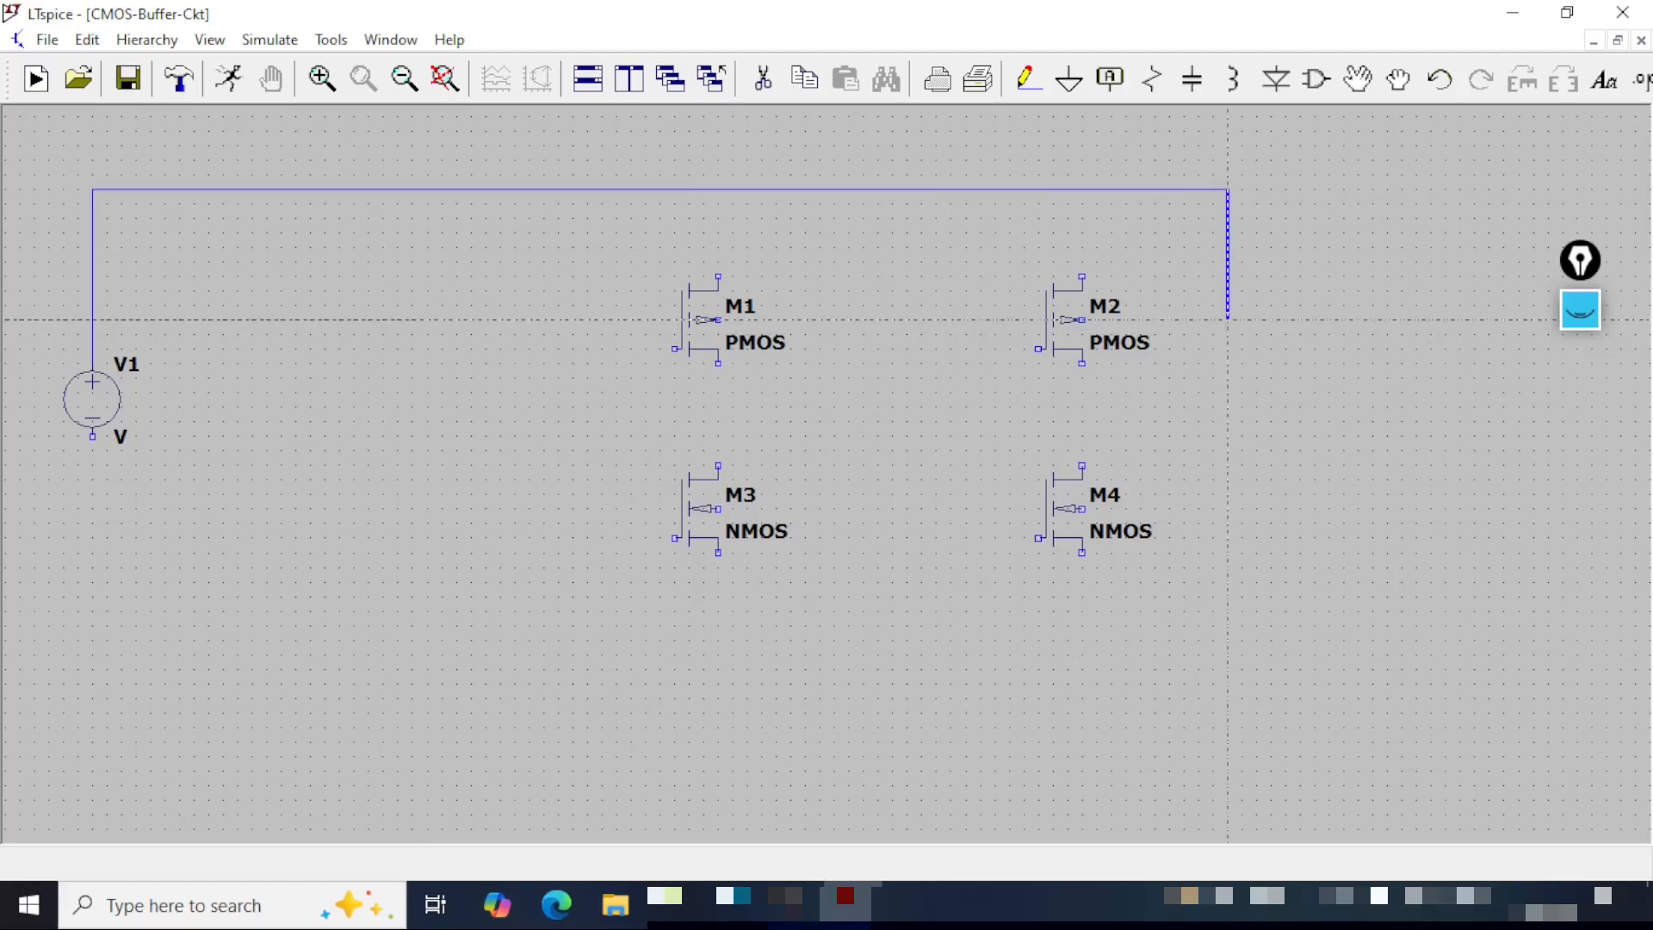
pyautogui.click(1227, 319)
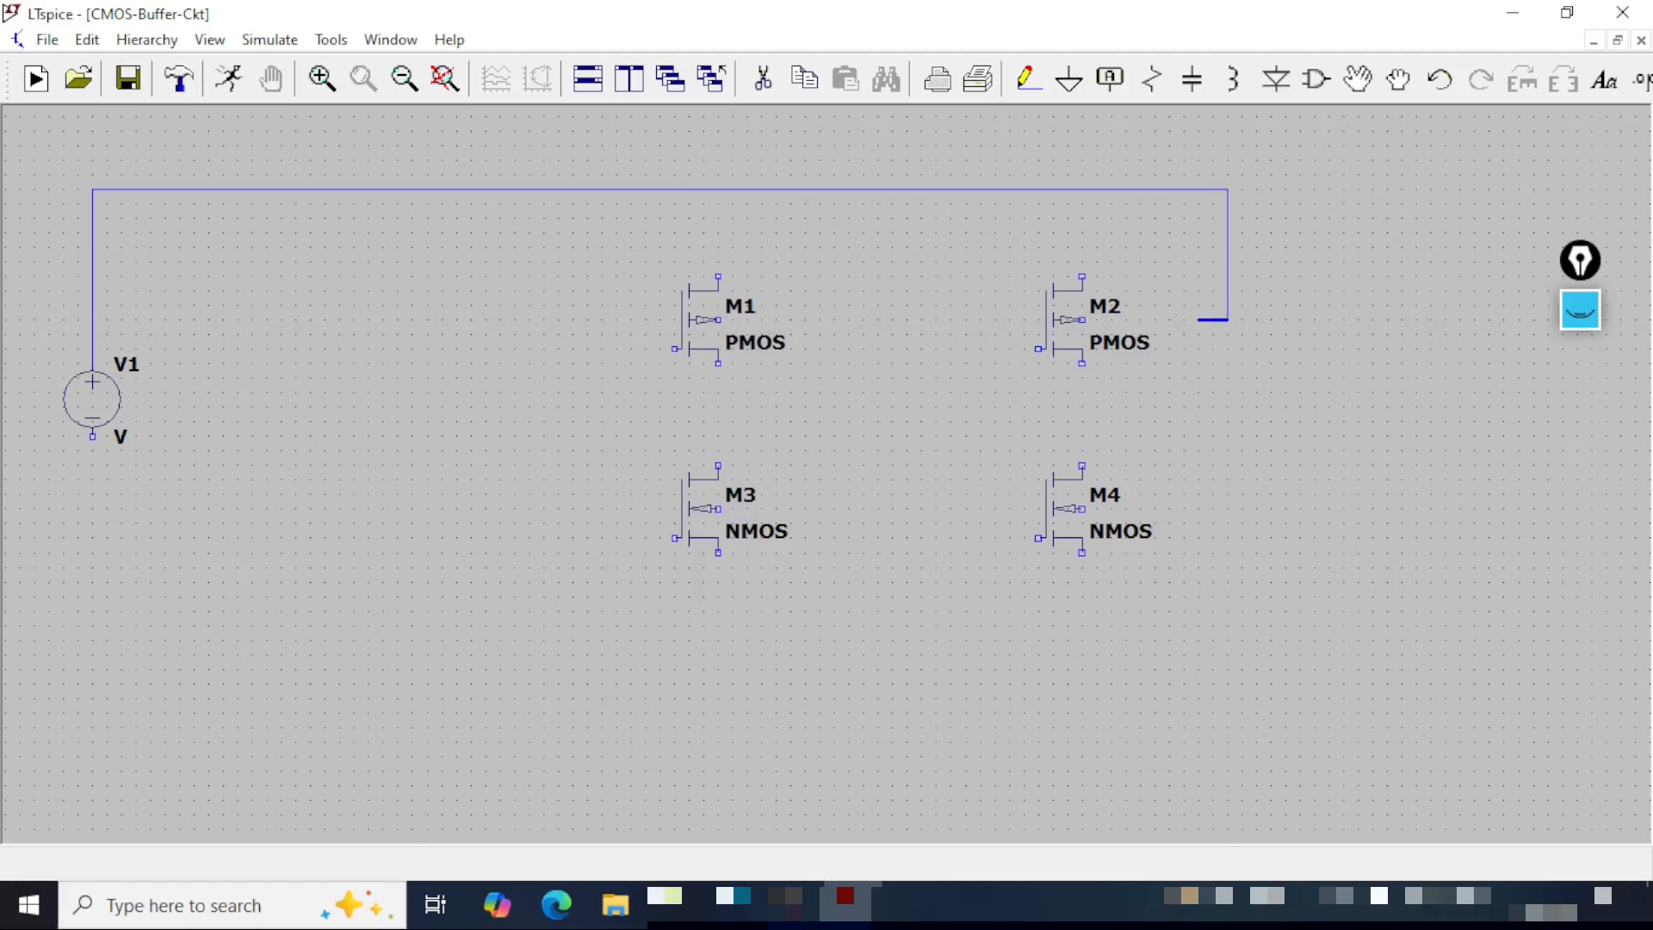
pyautogui.click(1082, 320)
# - Wire M1's body terminal and its upper terminal to the supply rail above it
pyautogui.click(790, 320)
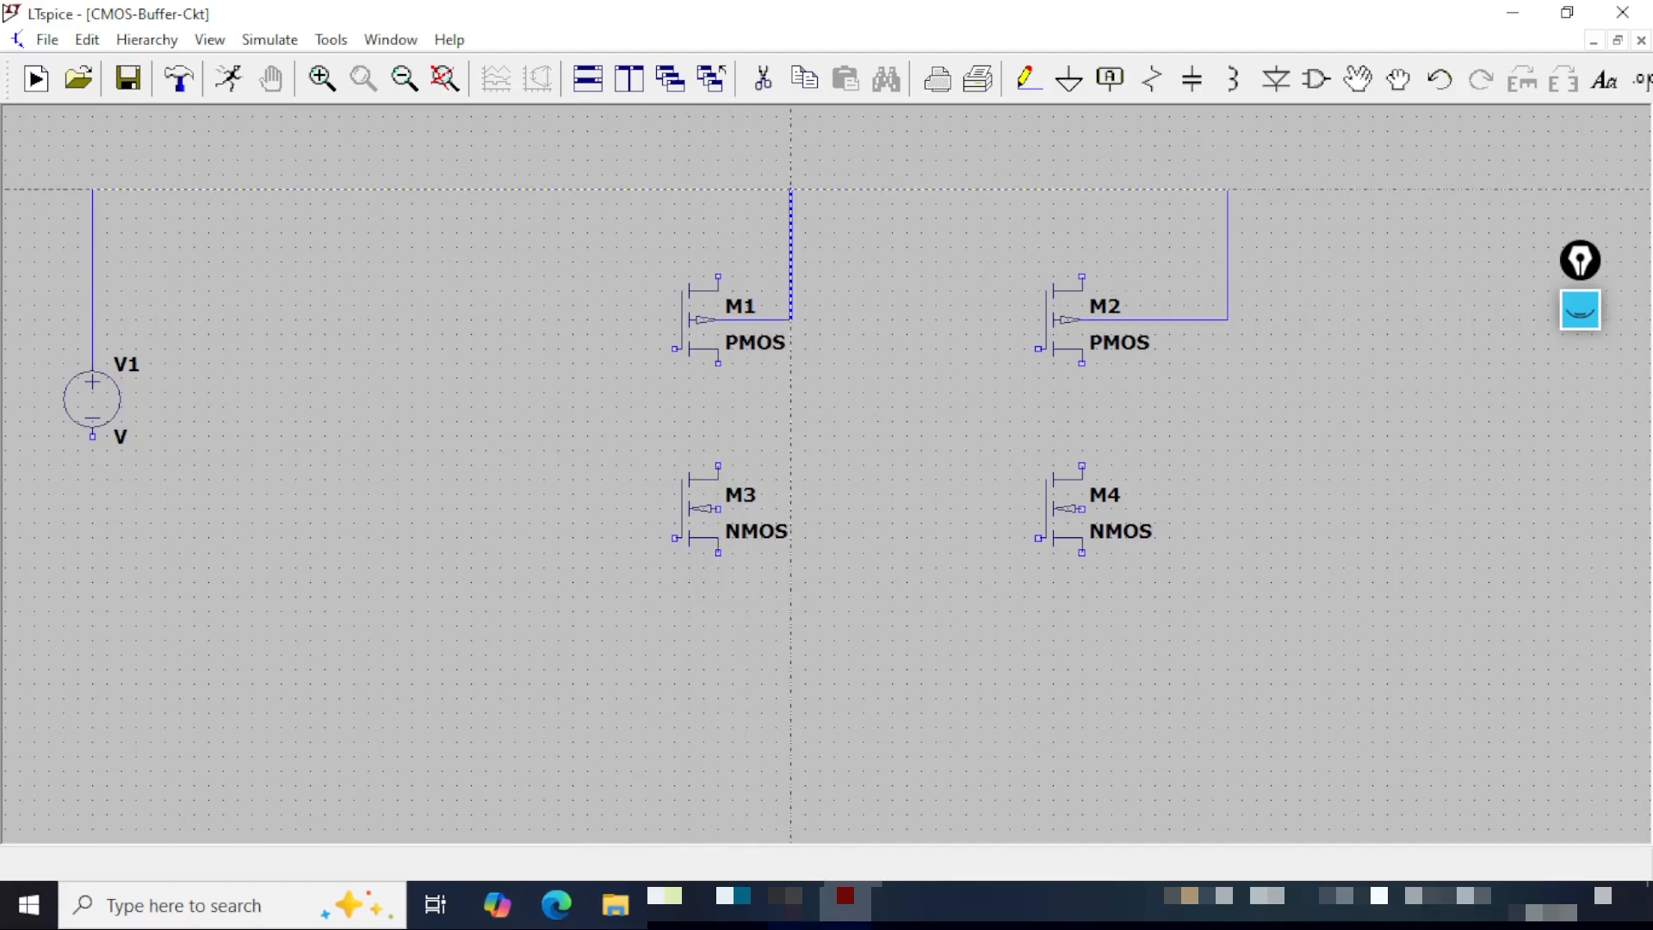
pyautogui.click(791, 189)
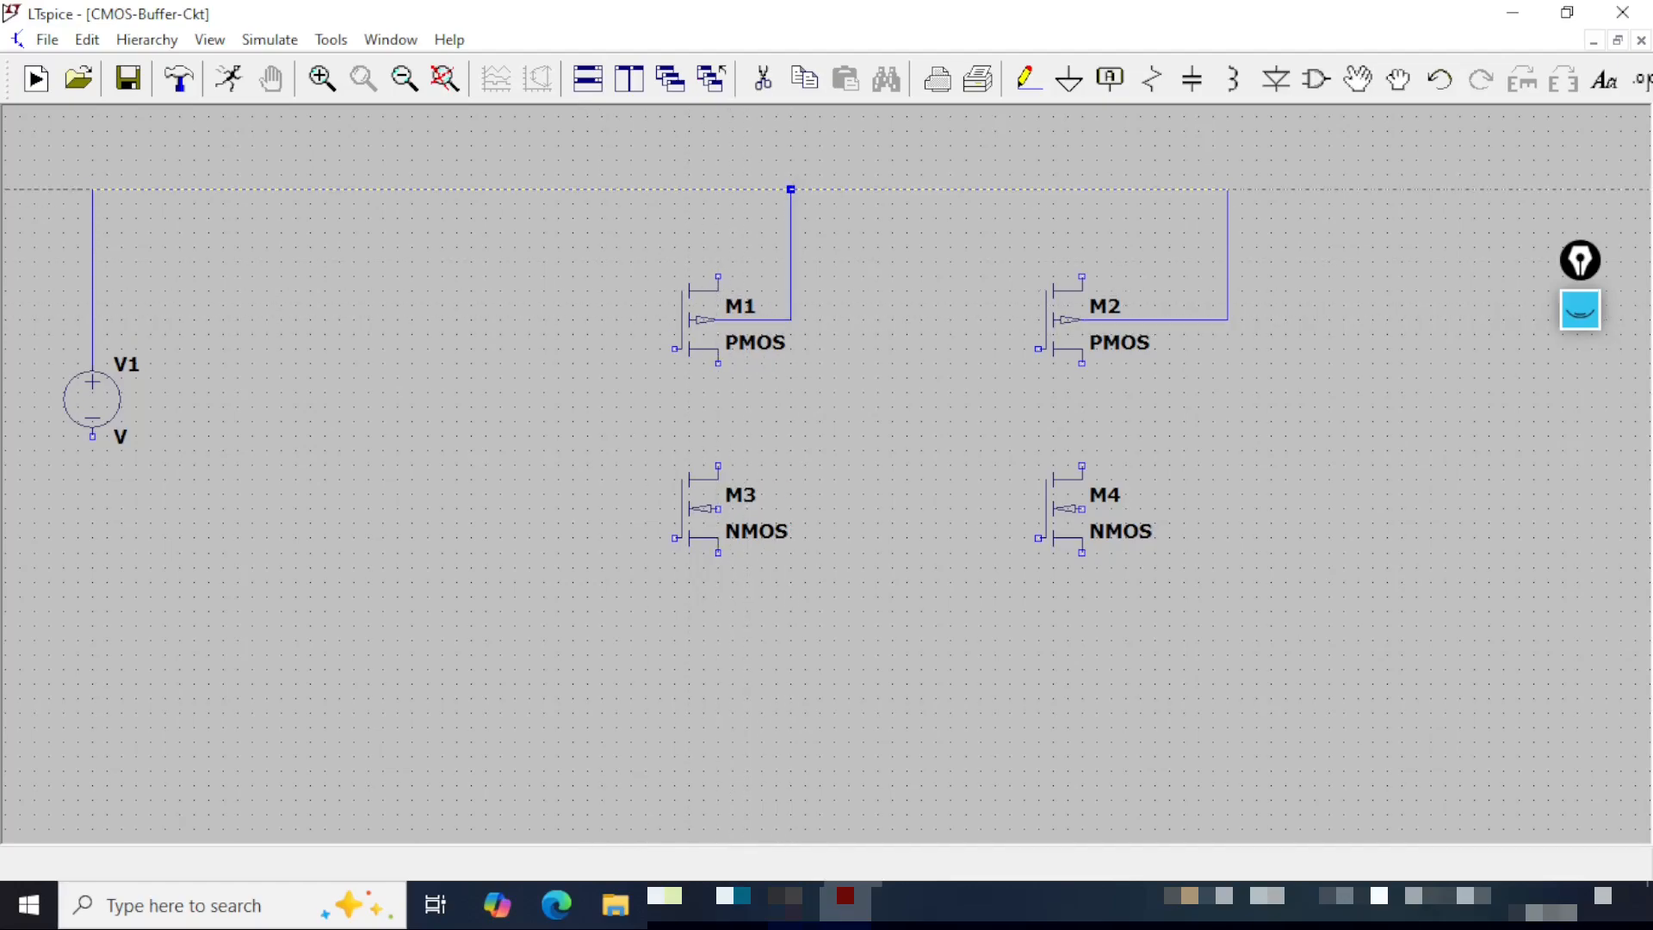
pyautogui.click(717, 276)
pyautogui.click(717, 190)
# - Wire M2's upper terminal straight up to the supply rail
pyautogui.click(1082, 277)
pyautogui.press('Escape')
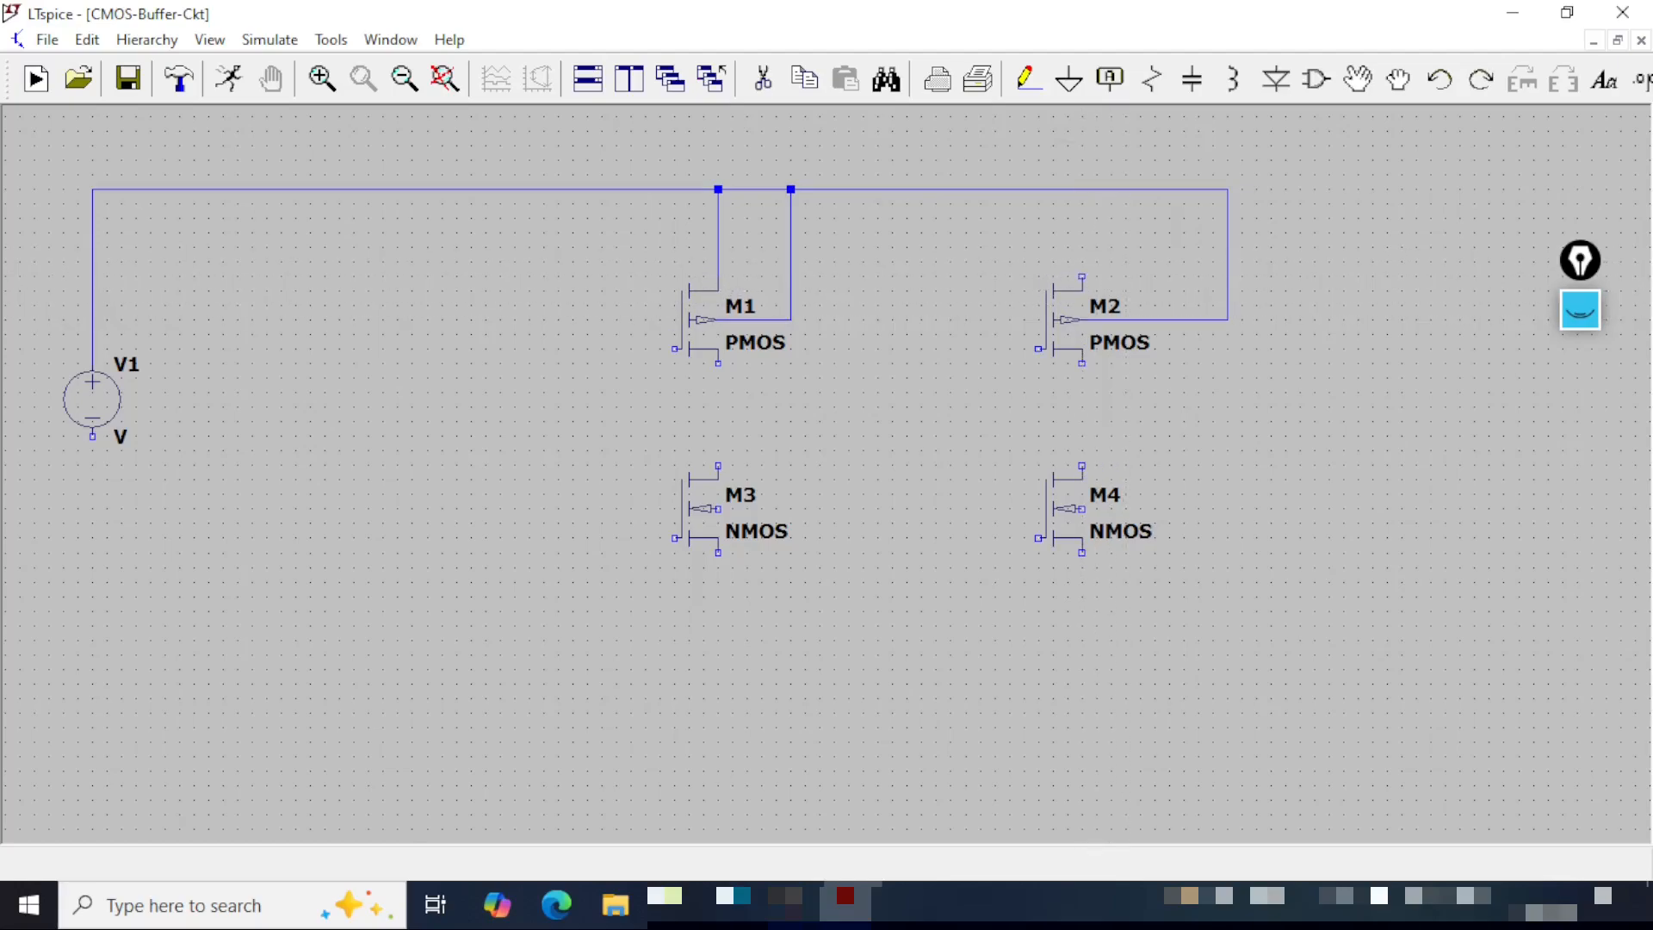
pyautogui.click(1034, 86)
pyautogui.click(1082, 277)
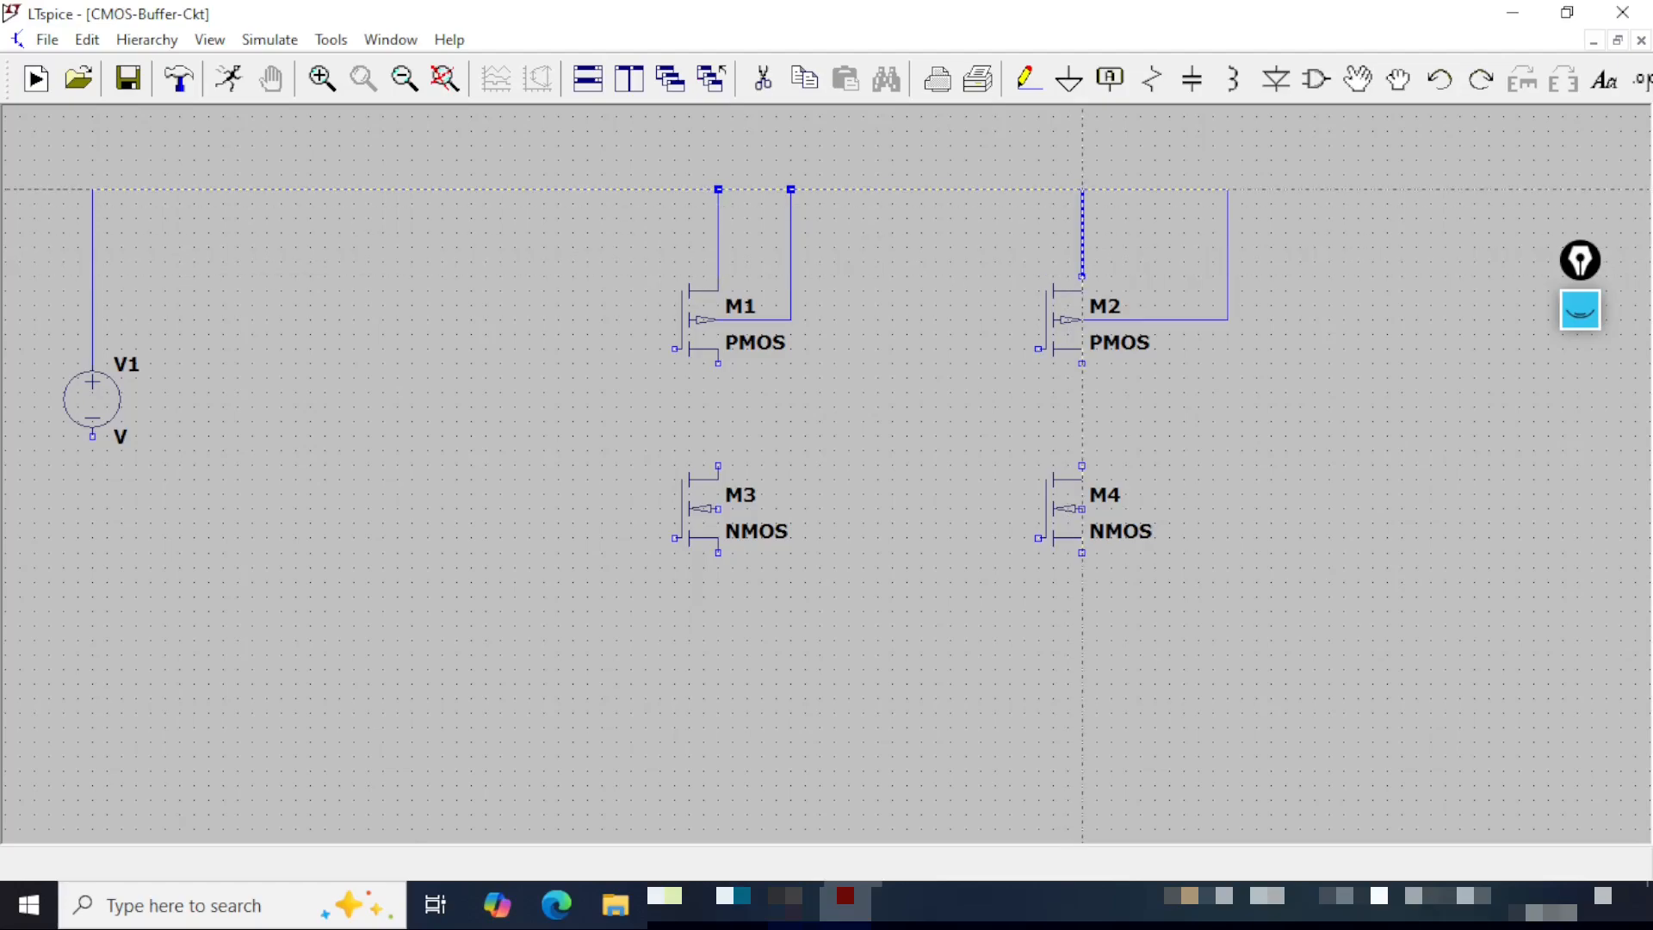
pyautogui.click(1082, 189)
# - Draw the lower rail from V1's negative terminal down and across beneath the NMOS transistors, ending well past M4
pyautogui.click(93, 447)
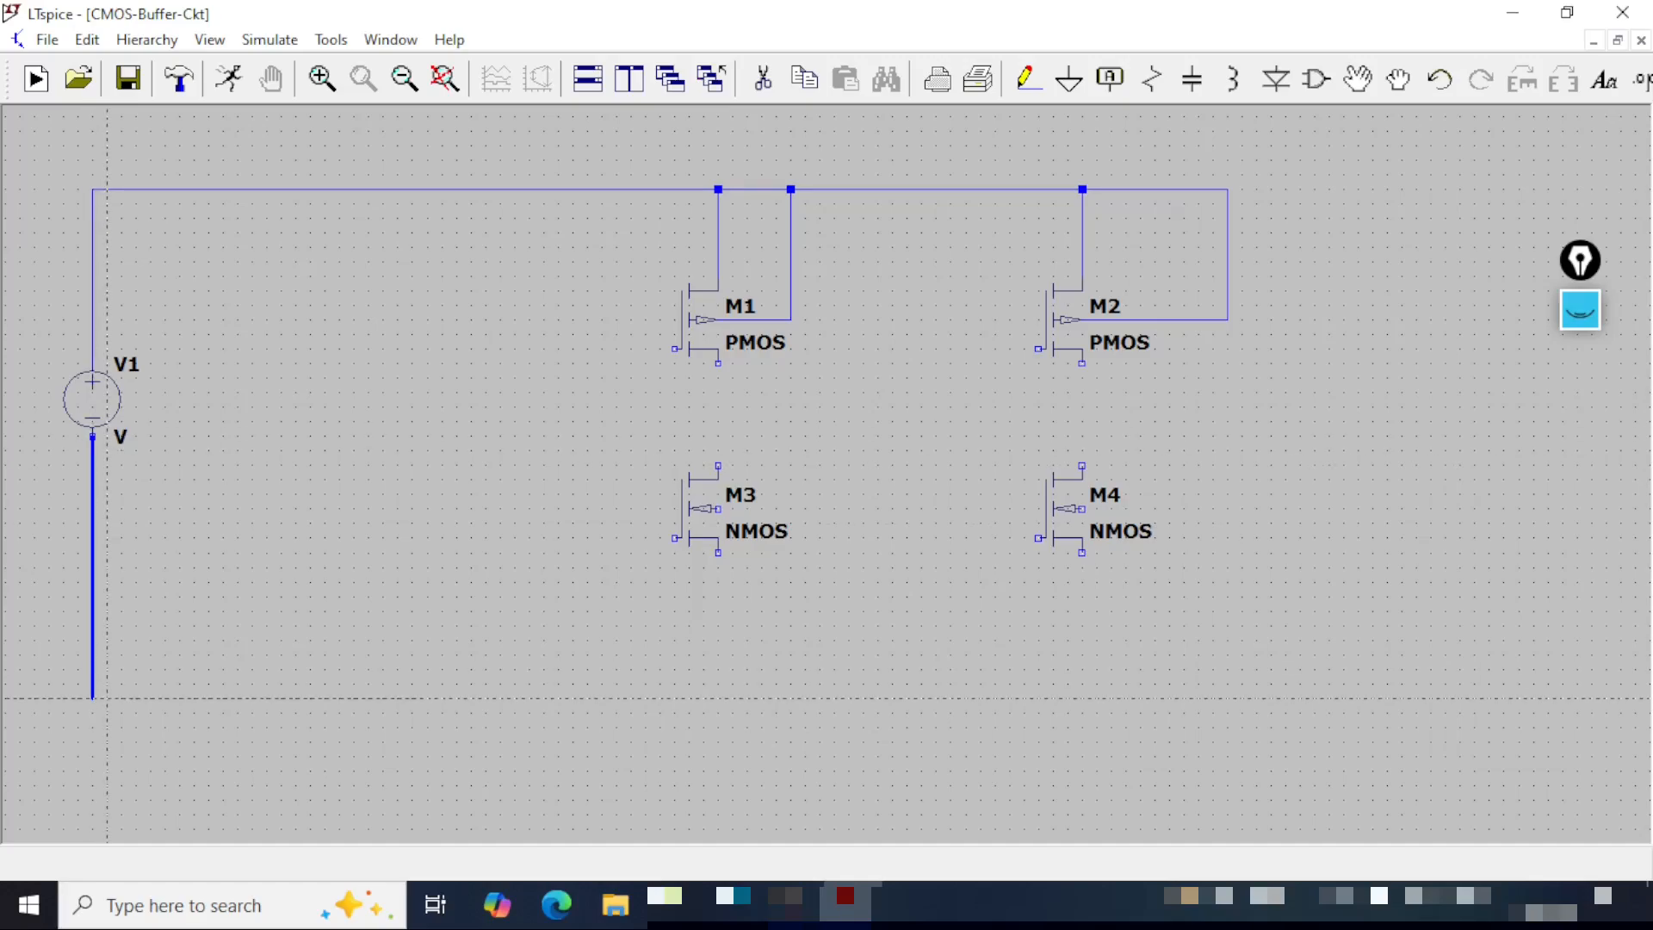
pyautogui.click(93, 698)
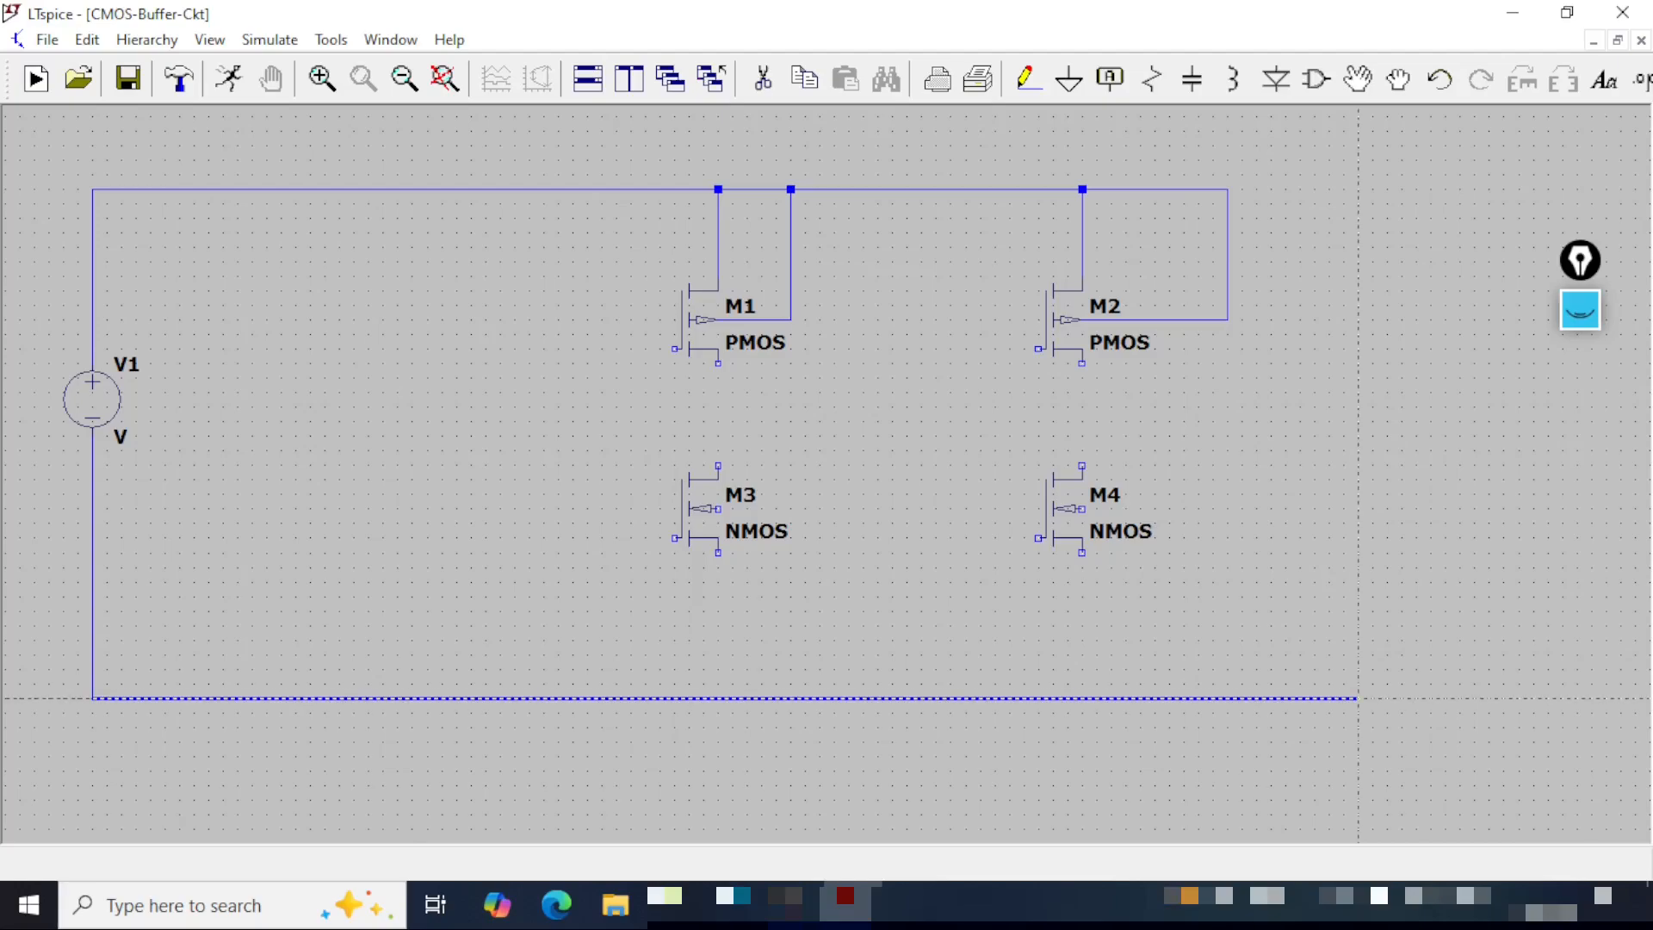
pyautogui.click(1387, 698)
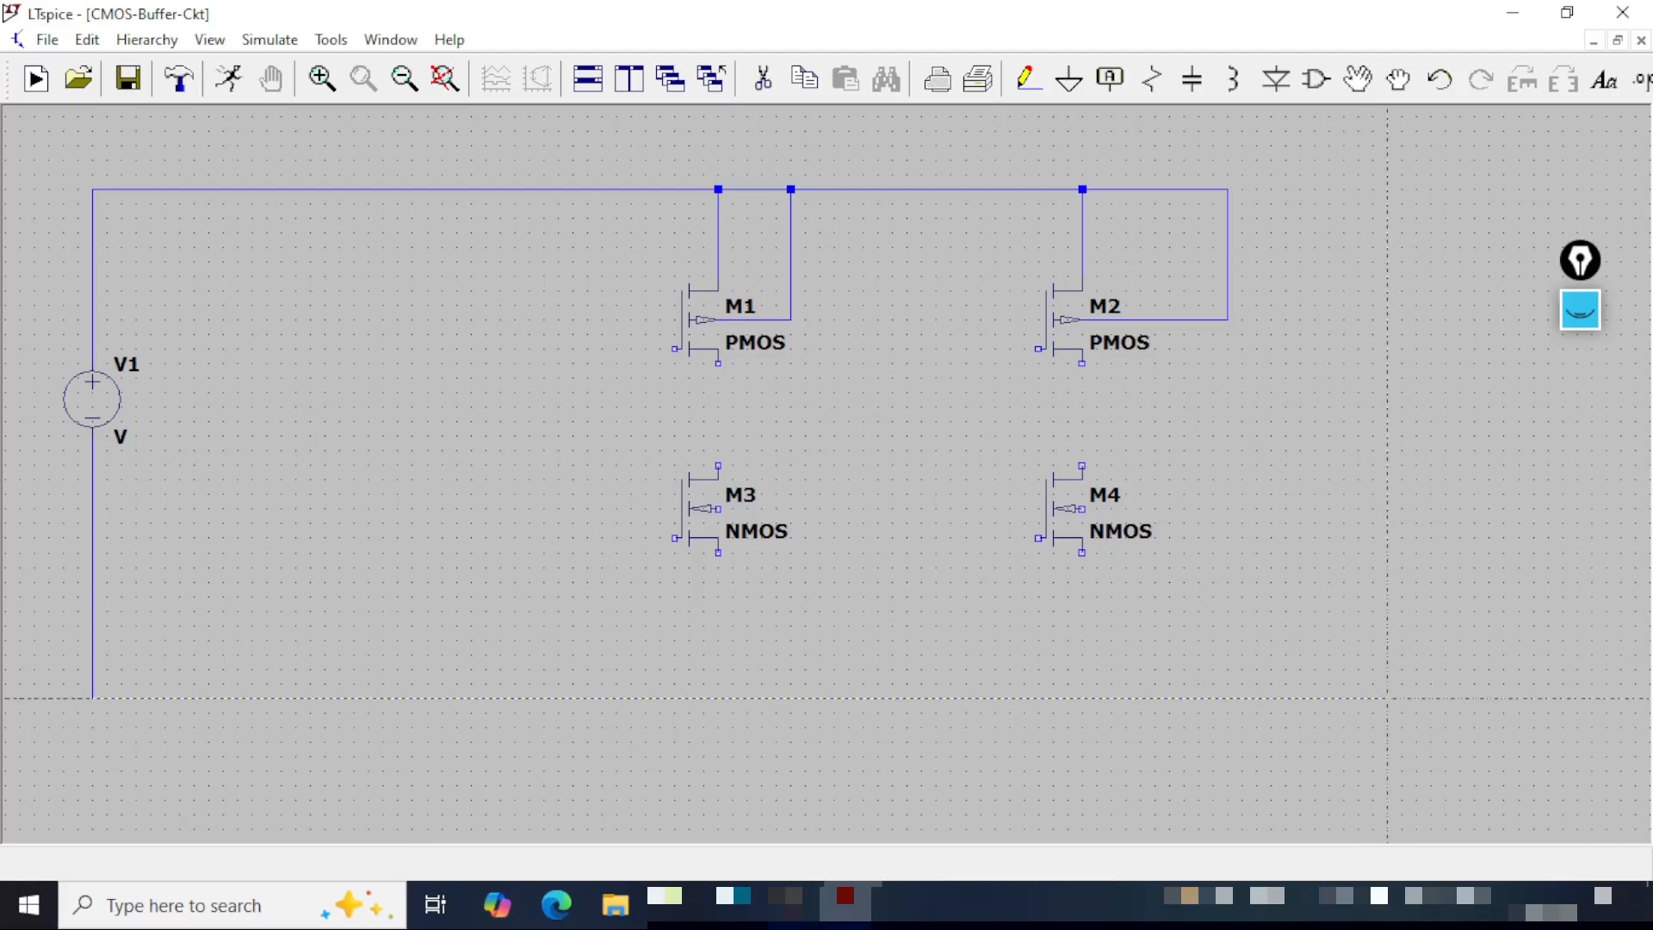
pyautogui.rightClick(1358, 654)
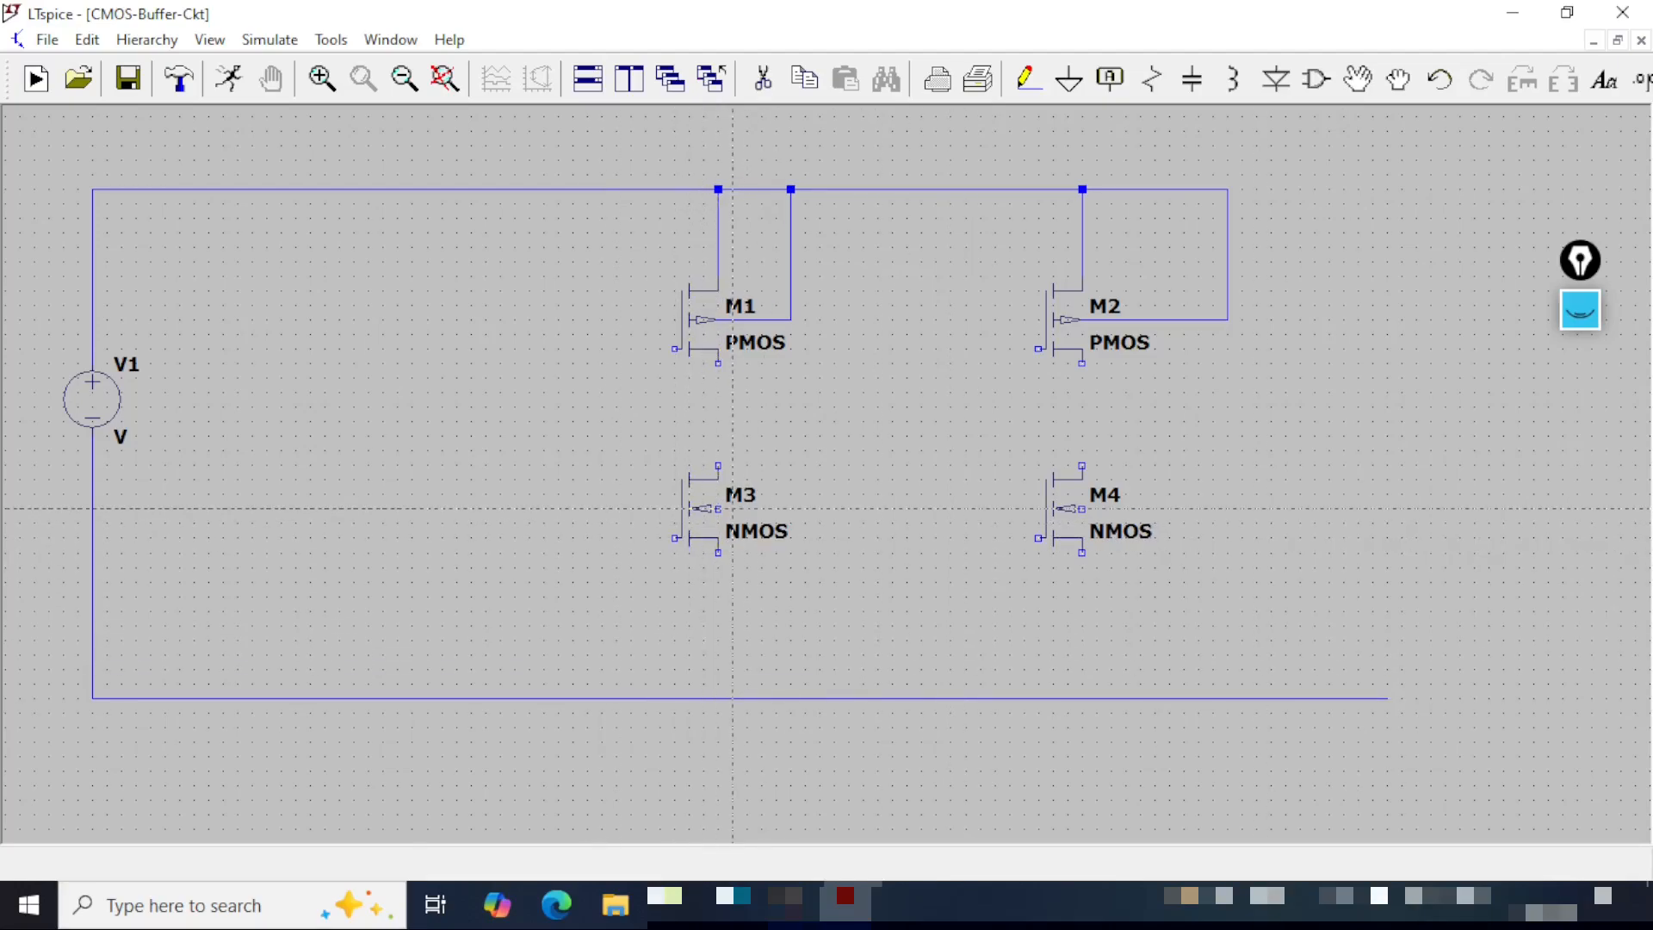
# - Wire the body terminals of M3 and M4 out to the right and down to the lower rail
pyautogui.click(718, 508)
pyautogui.click(820, 508)
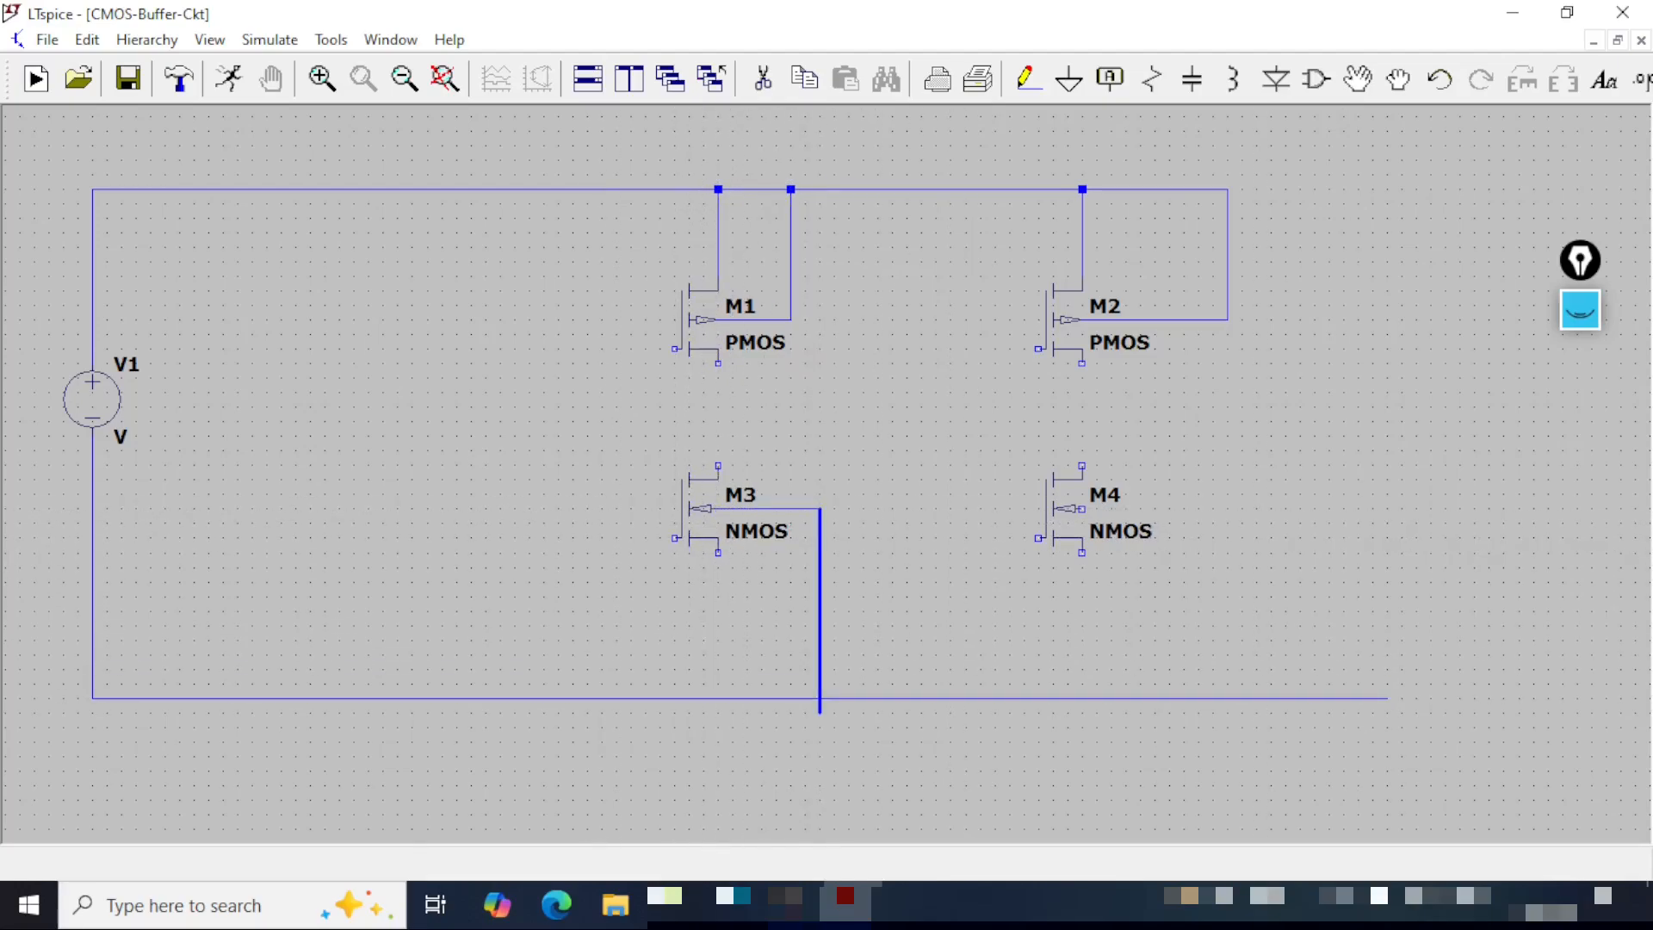
pyautogui.click(820, 698)
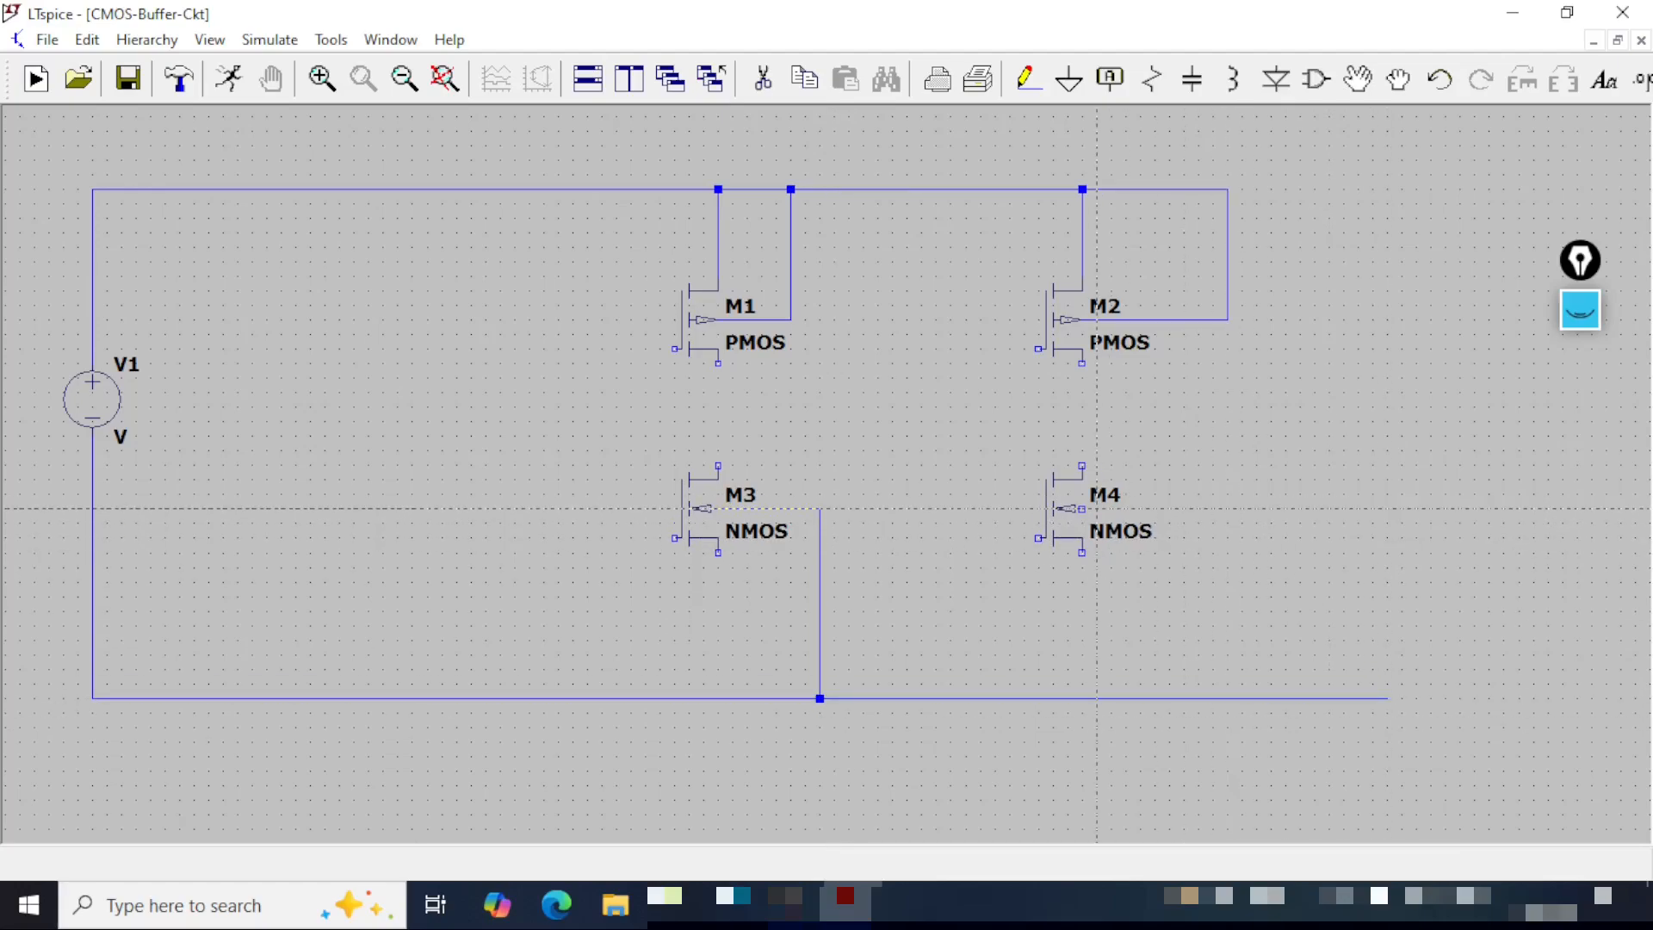
pyautogui.click(1082, 508)
pyautogui.click(1227, 507)
pyautogui.click(1227, 698)
# - Wire the lower terminals of M3 and M4 straight down to the lower rail
pyautogui.click(718, 554)
pyautogui.click(718, 698)
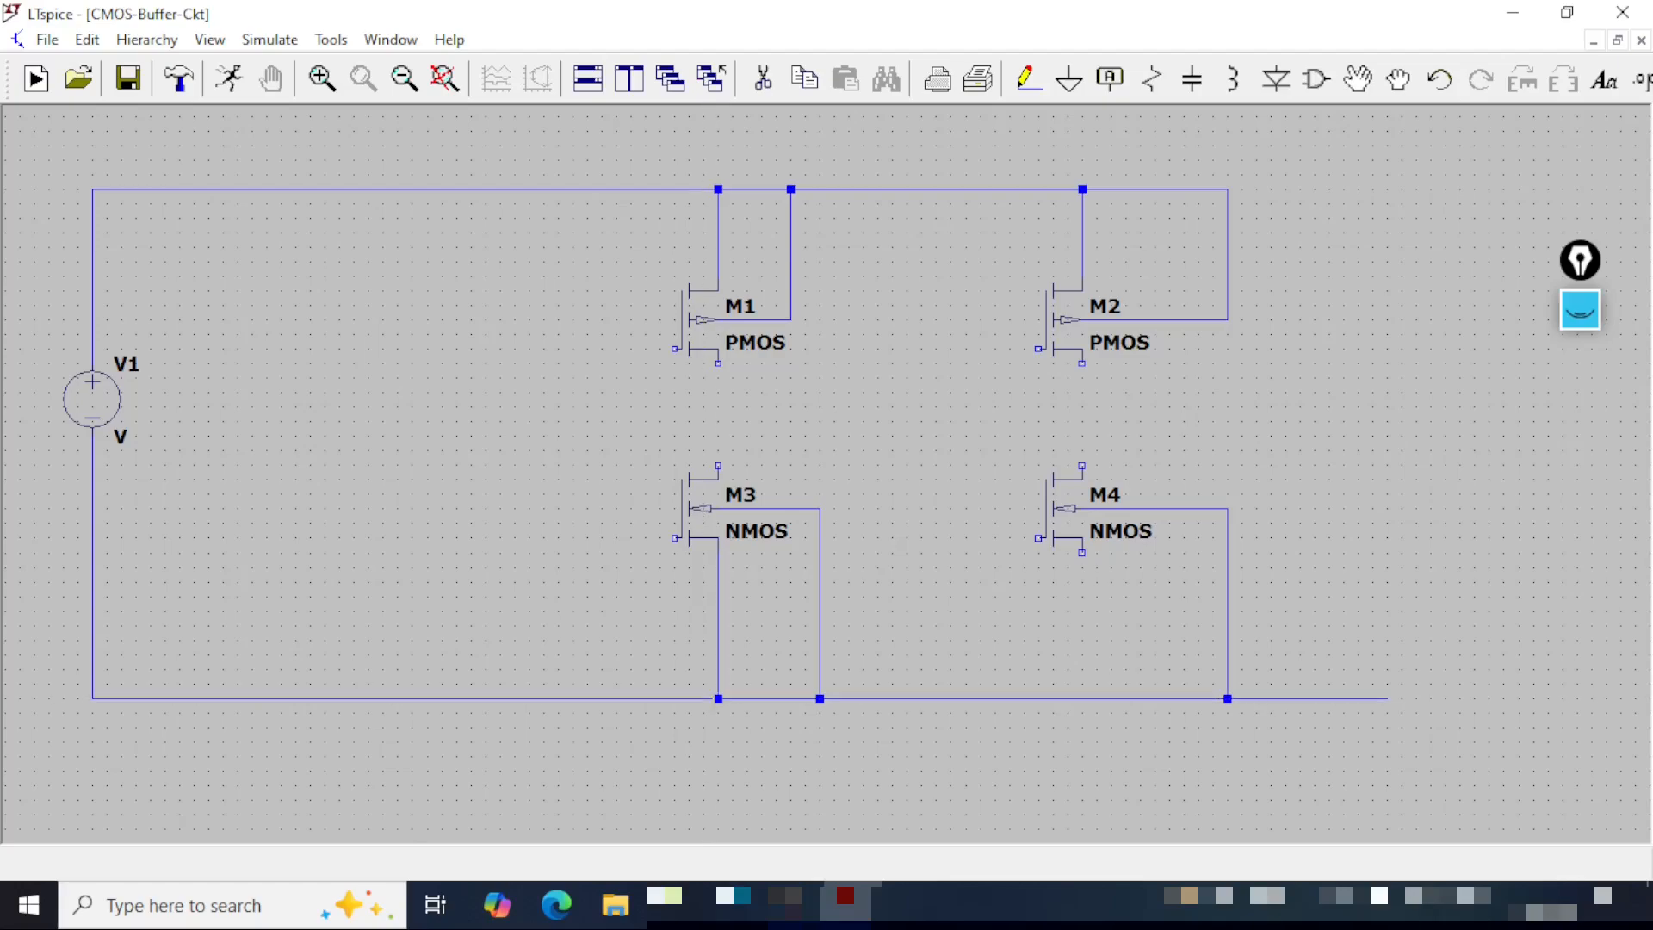
pyautogui.click(1082, 554)
pyautogui.click(1082, 698)
# - Join each PMOS to the NMOS below it by wiring M2 to M4 and M1 to M3
pyautogui.click(1082, 362)
pyautogui.click(1082, 465)
pyautogui.click(718, 362)
pyautogui.click(718, 466)
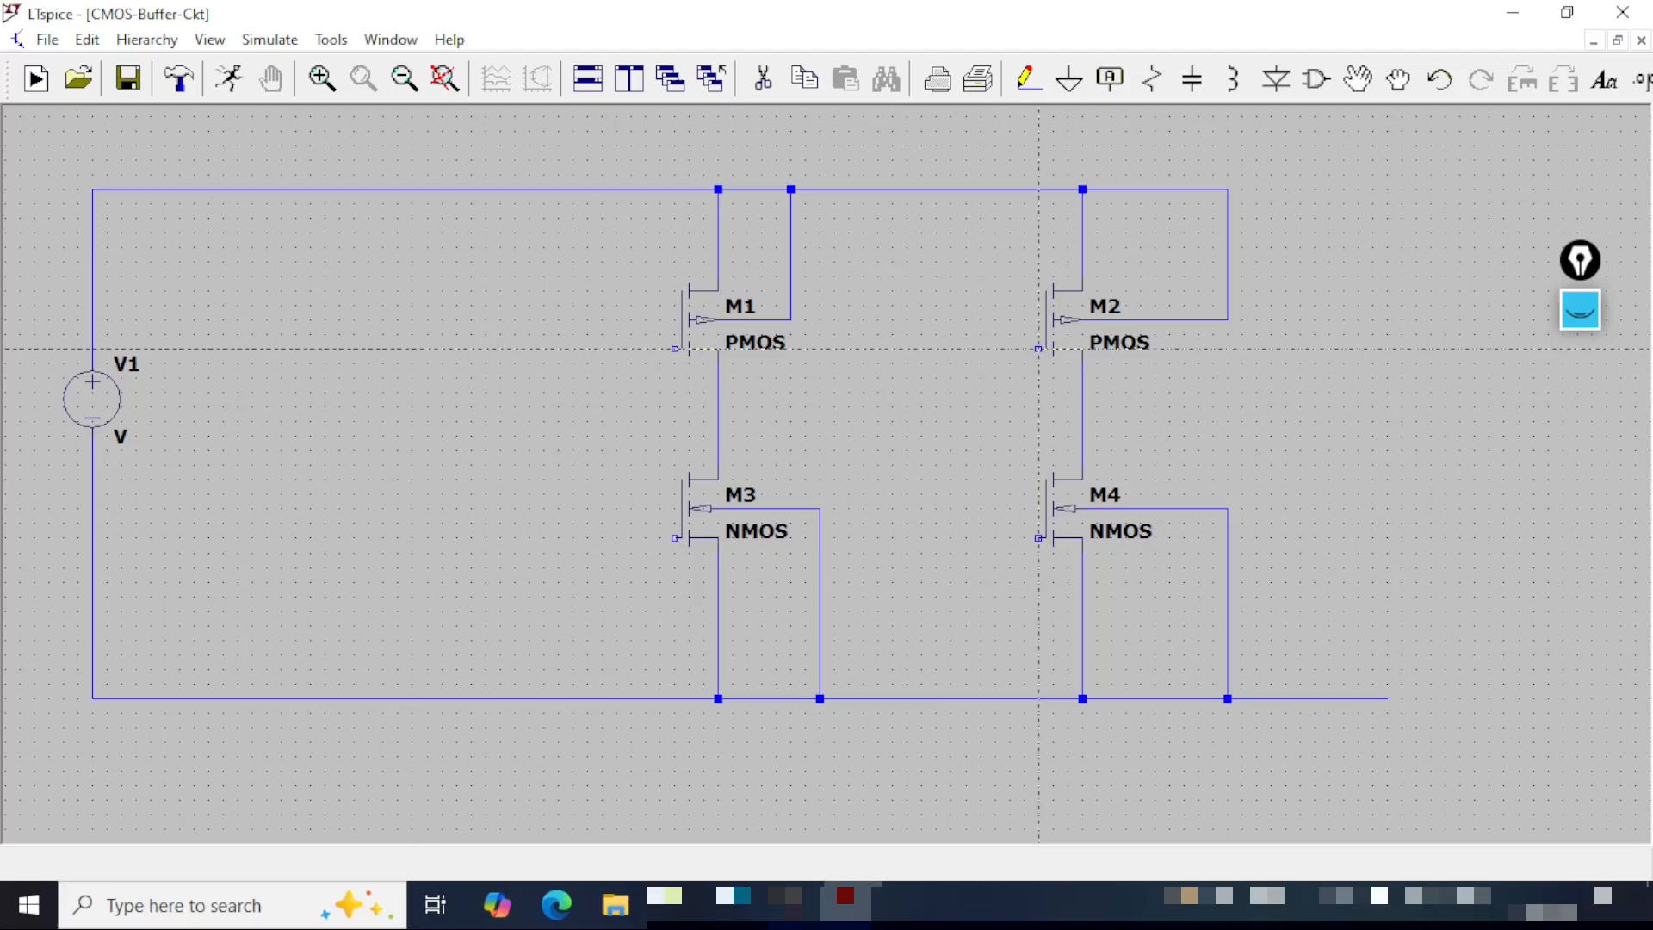
# - Tie the gates of M2 and M4 together and the gates of M1 and M3 together with wires looping out to their left
pyautogui.click(1038, 349)
pyautogui.click(995, 538)
pyautogui.click(1038, 538)
pyautogui.click(675, 348)
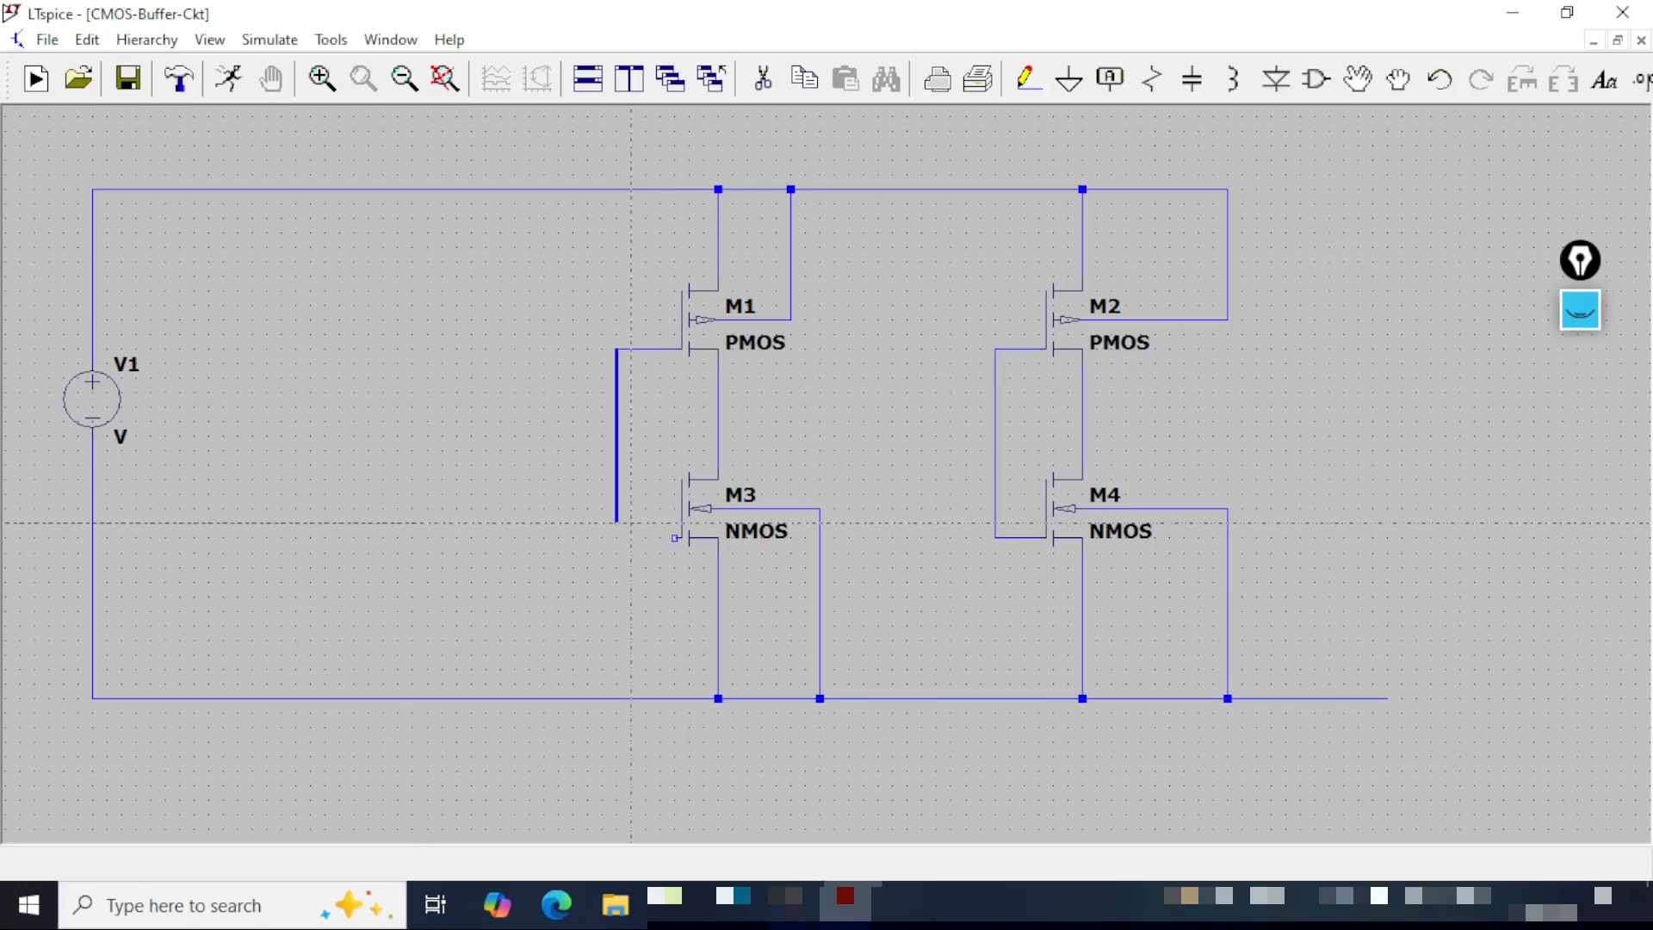
pyautogui.click(617, 538)
pyautogui.click(674, 538)
# - Wire the M1–M3 output to the M2–M4 gate line, and run the M2–M4 output right to the lower rail's end, turning down
pyautogui.click(718, 422)
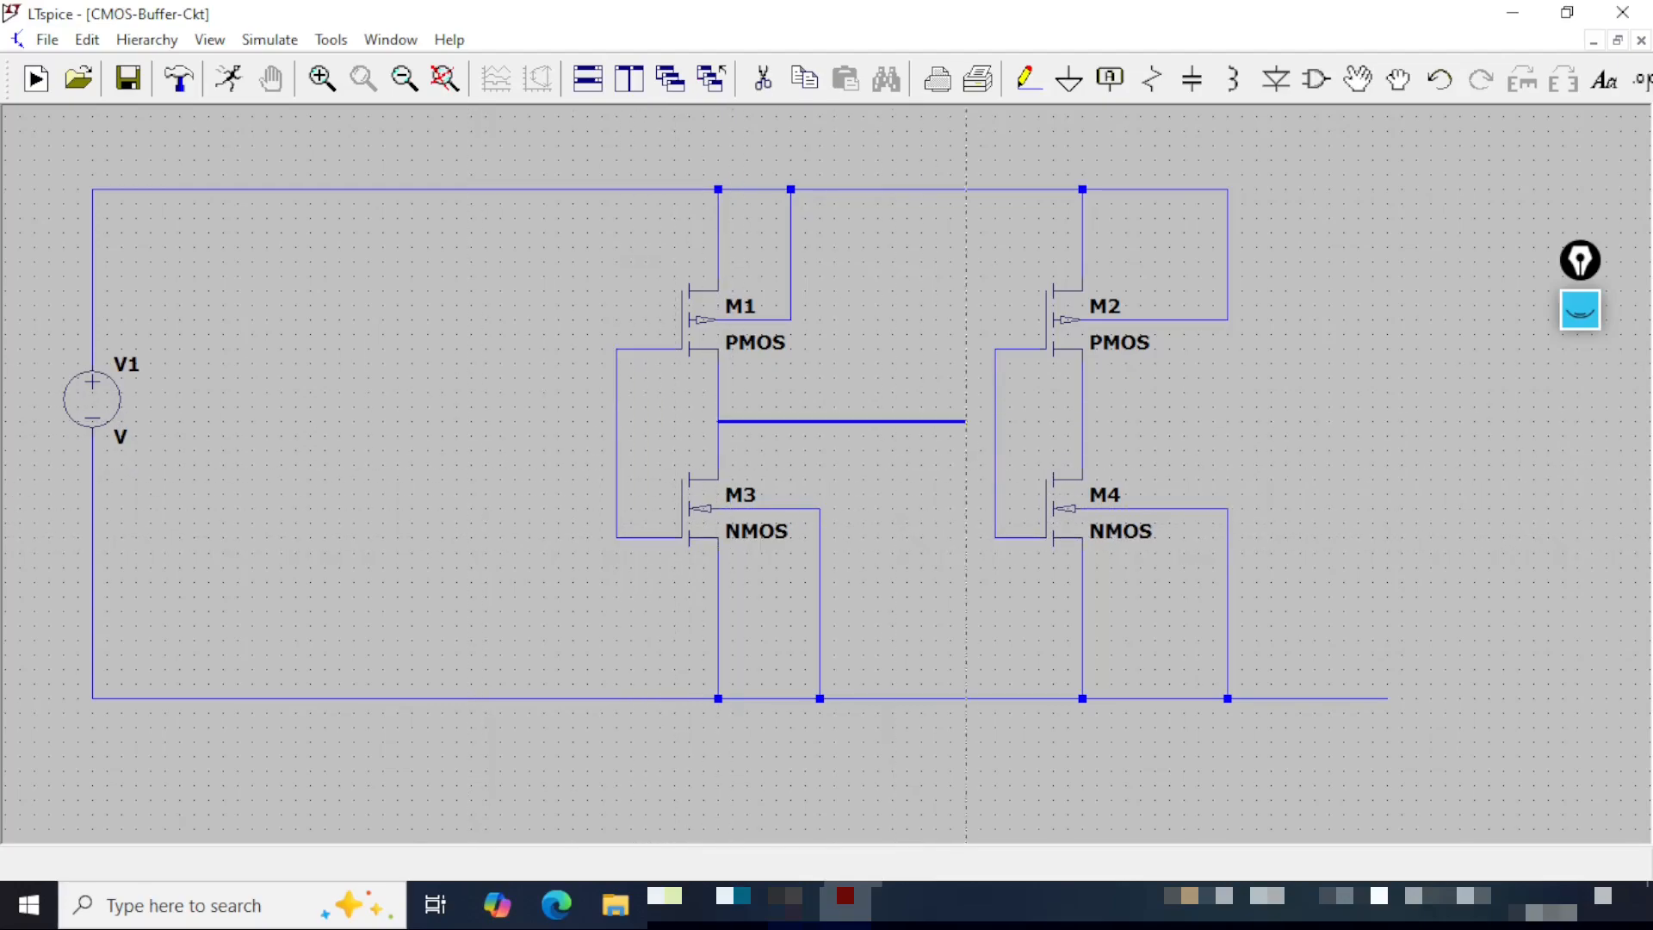
pyautogui.click(995, 422)
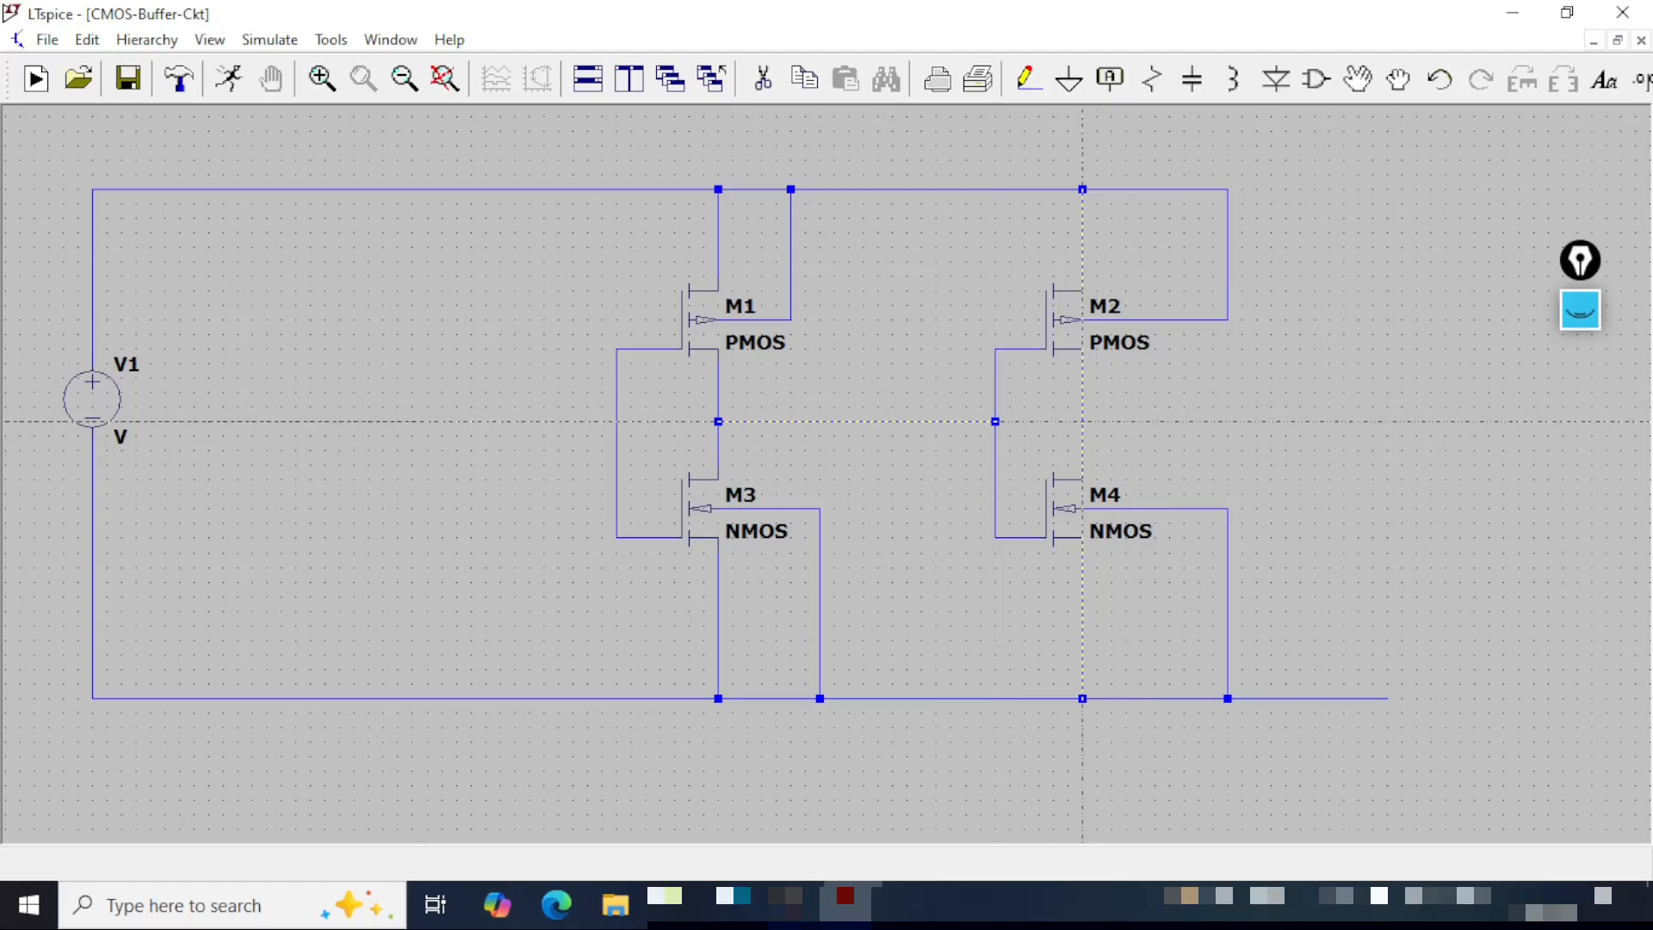
pyautogui.click(1082, 421)
pyautogui.click(1386, 421)
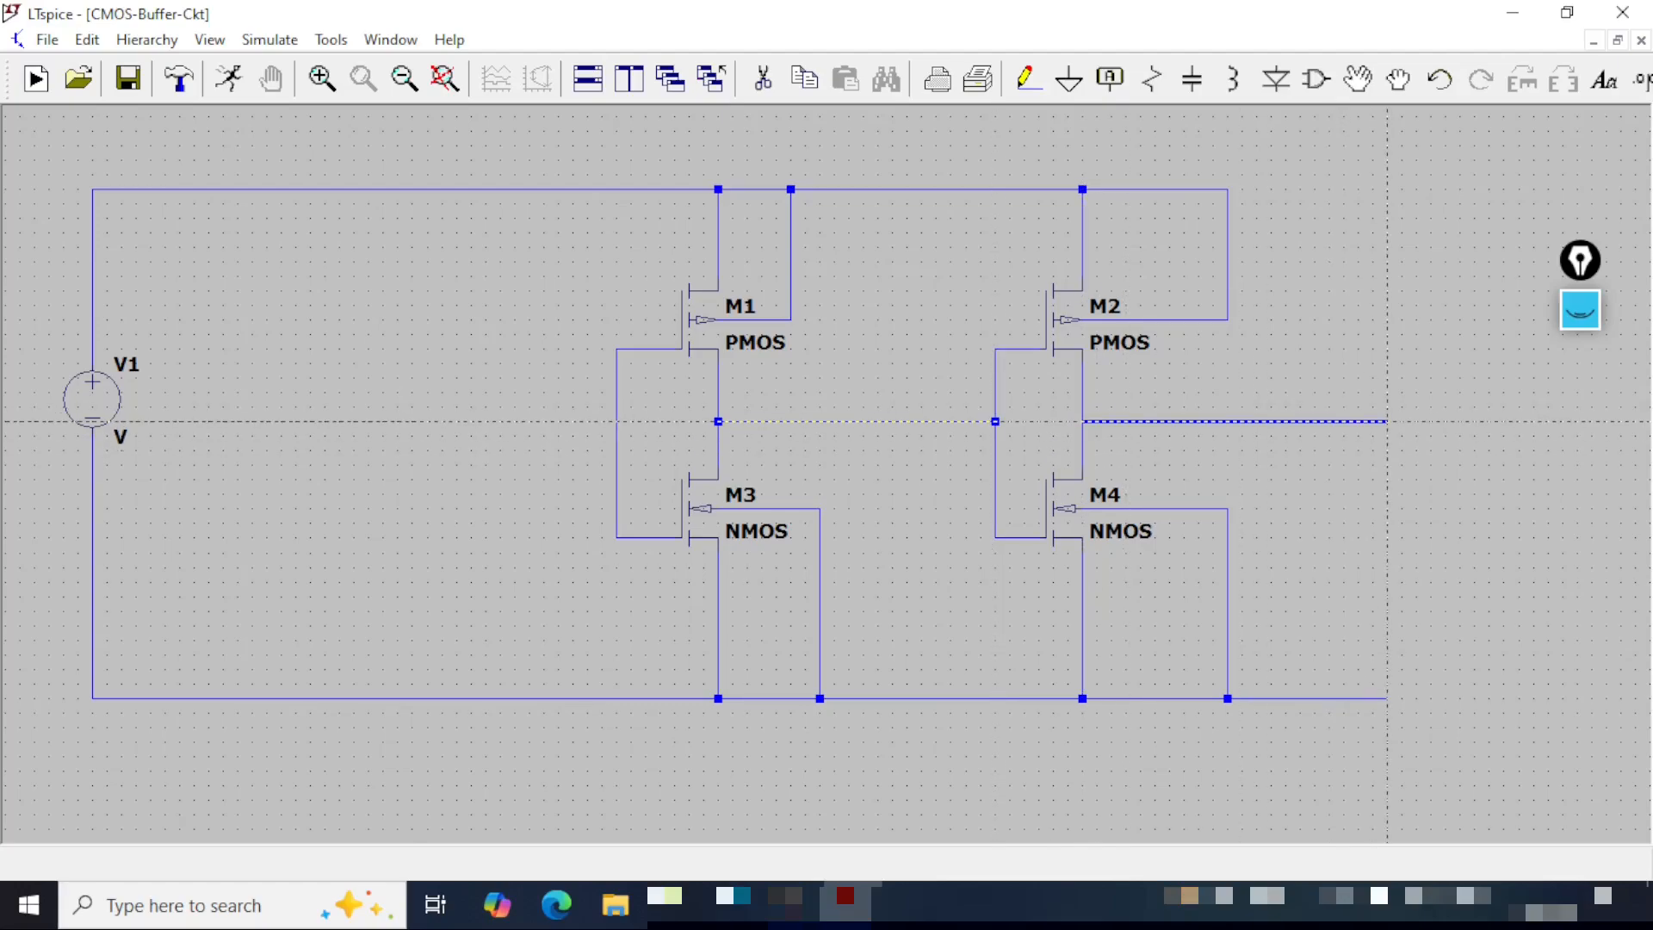
pyautogui.click(1386, 421)
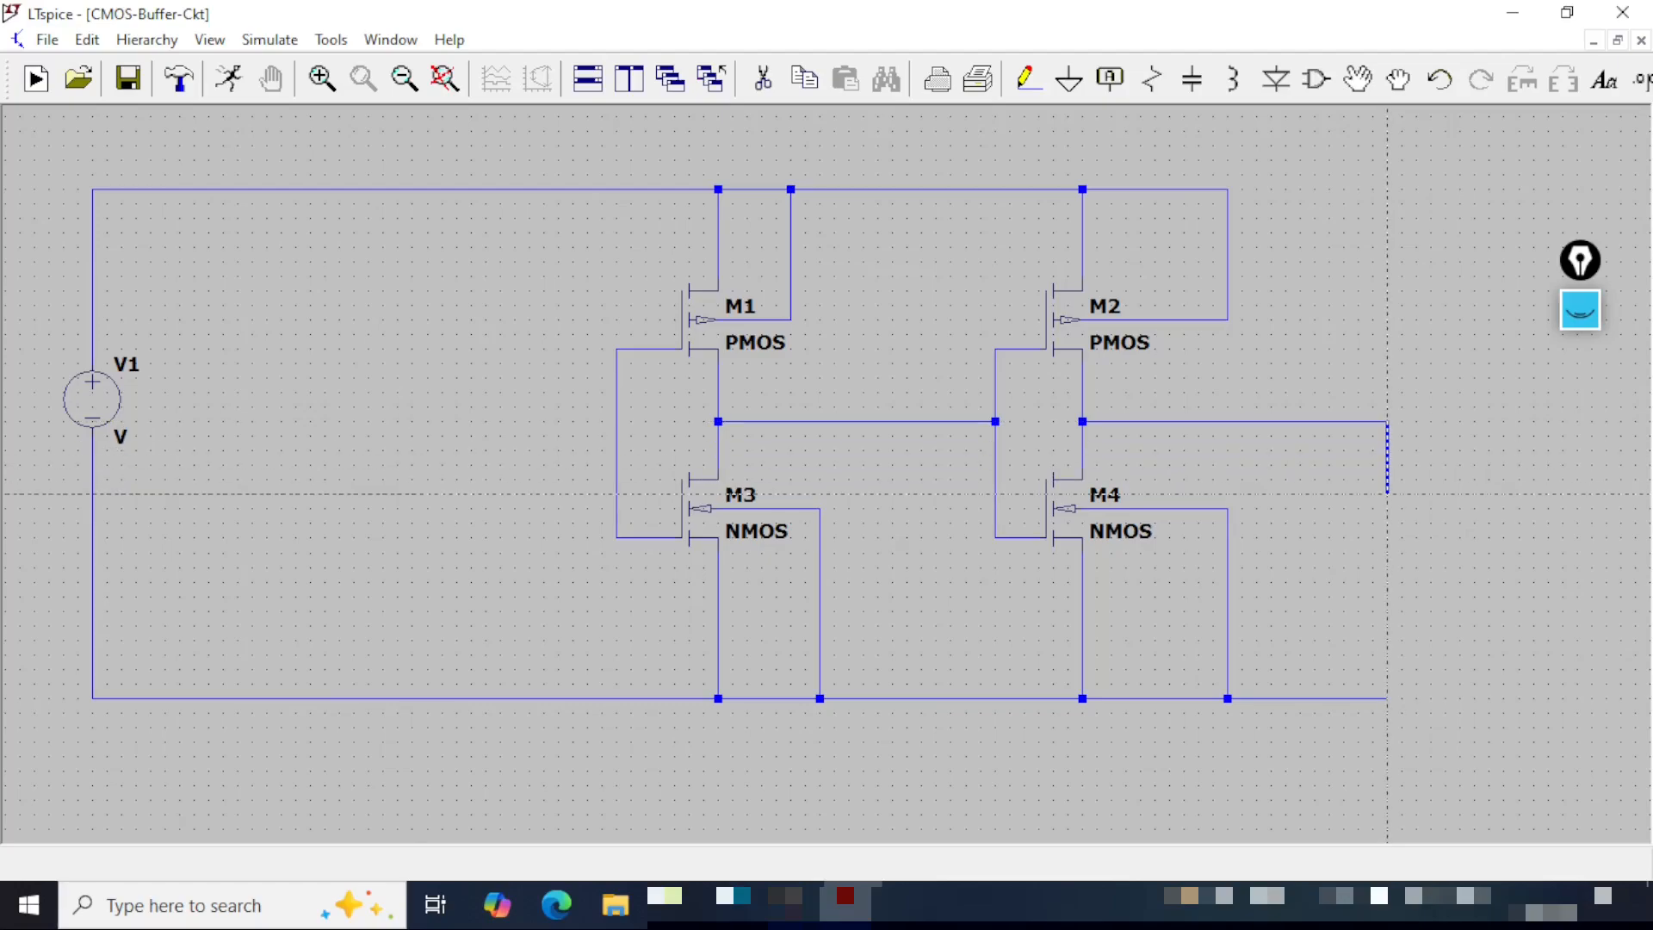
pyautogui.click(1387, 509)
pyautogui.rightClick(1328, 509)
# - Place a resistor vertically at the lower end of the second inverter's output wire
pyautogui.click(1152, 79)
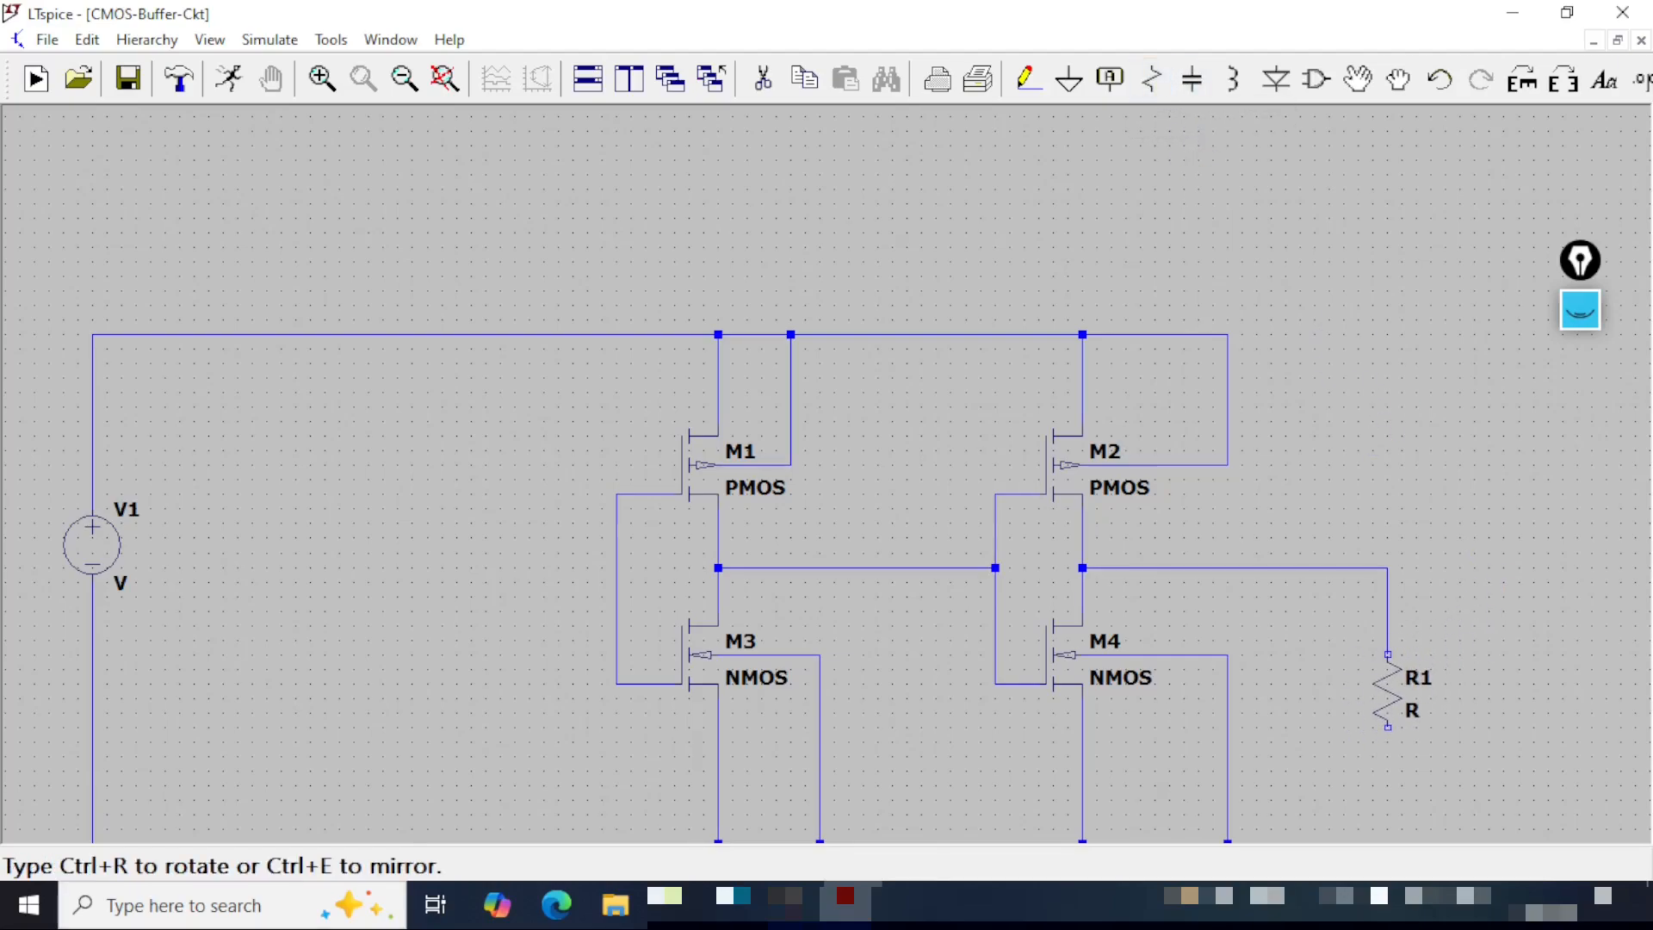
pyautogui.click(1387, 688)
pyautogui.rightClick(1328, 689)
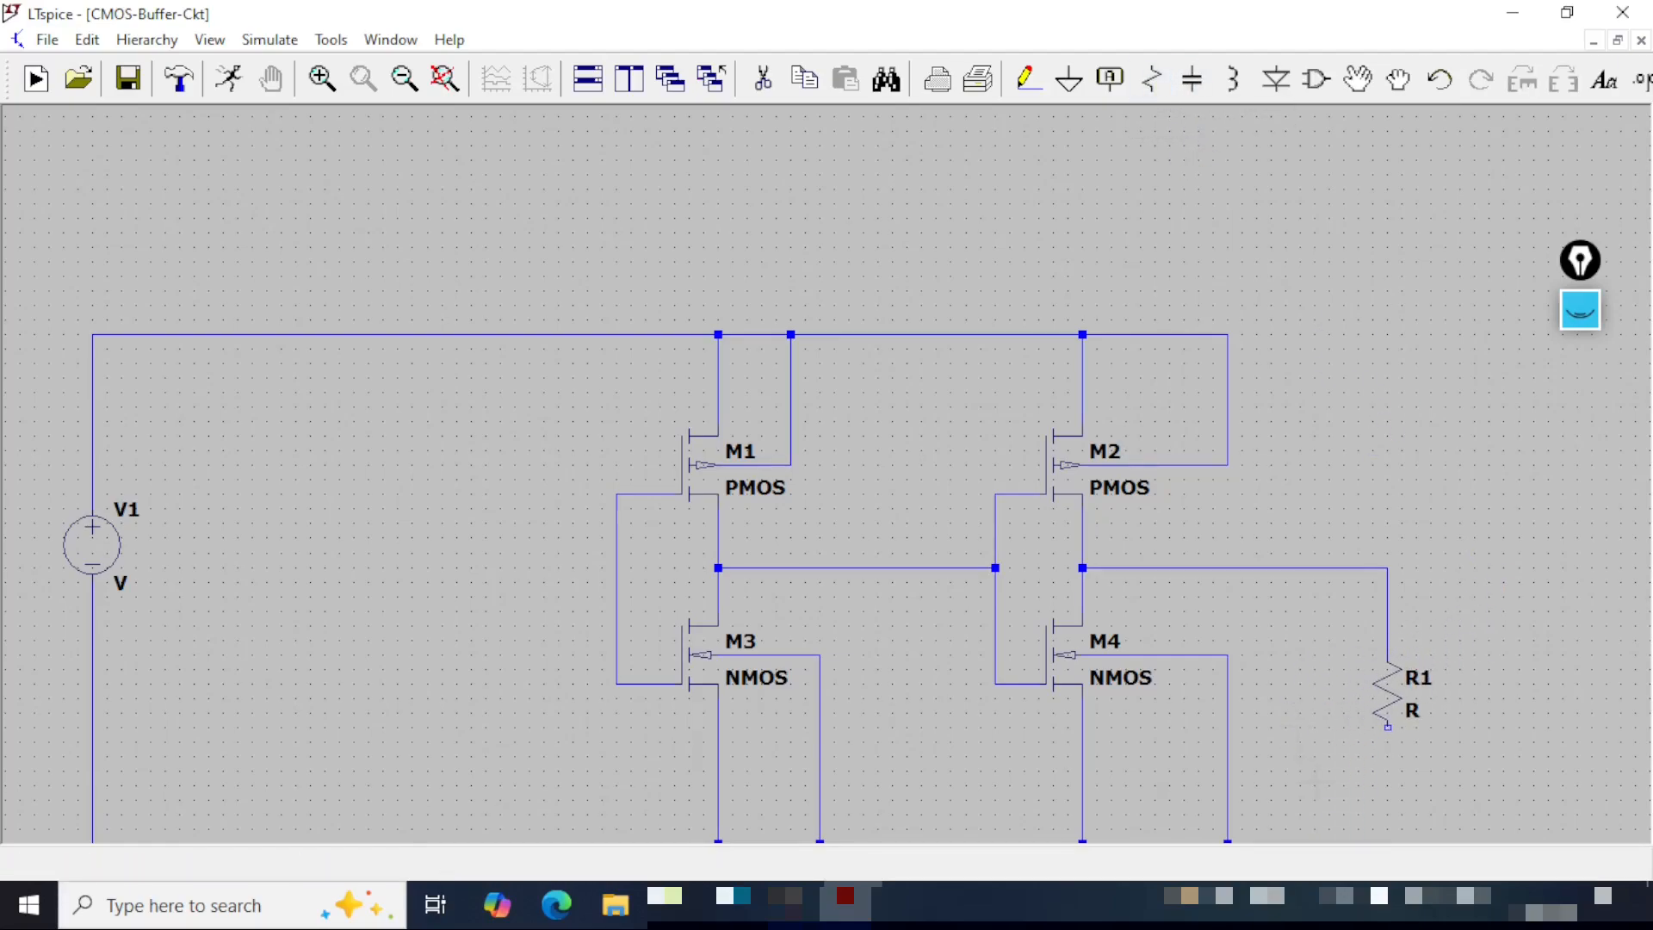
# - Wire resistor R1's lower terminal down to the end of the lower rail and save the schematic
pyautogui.moveTo(1315, 782); pyautogui.dragTo(1257, 553)
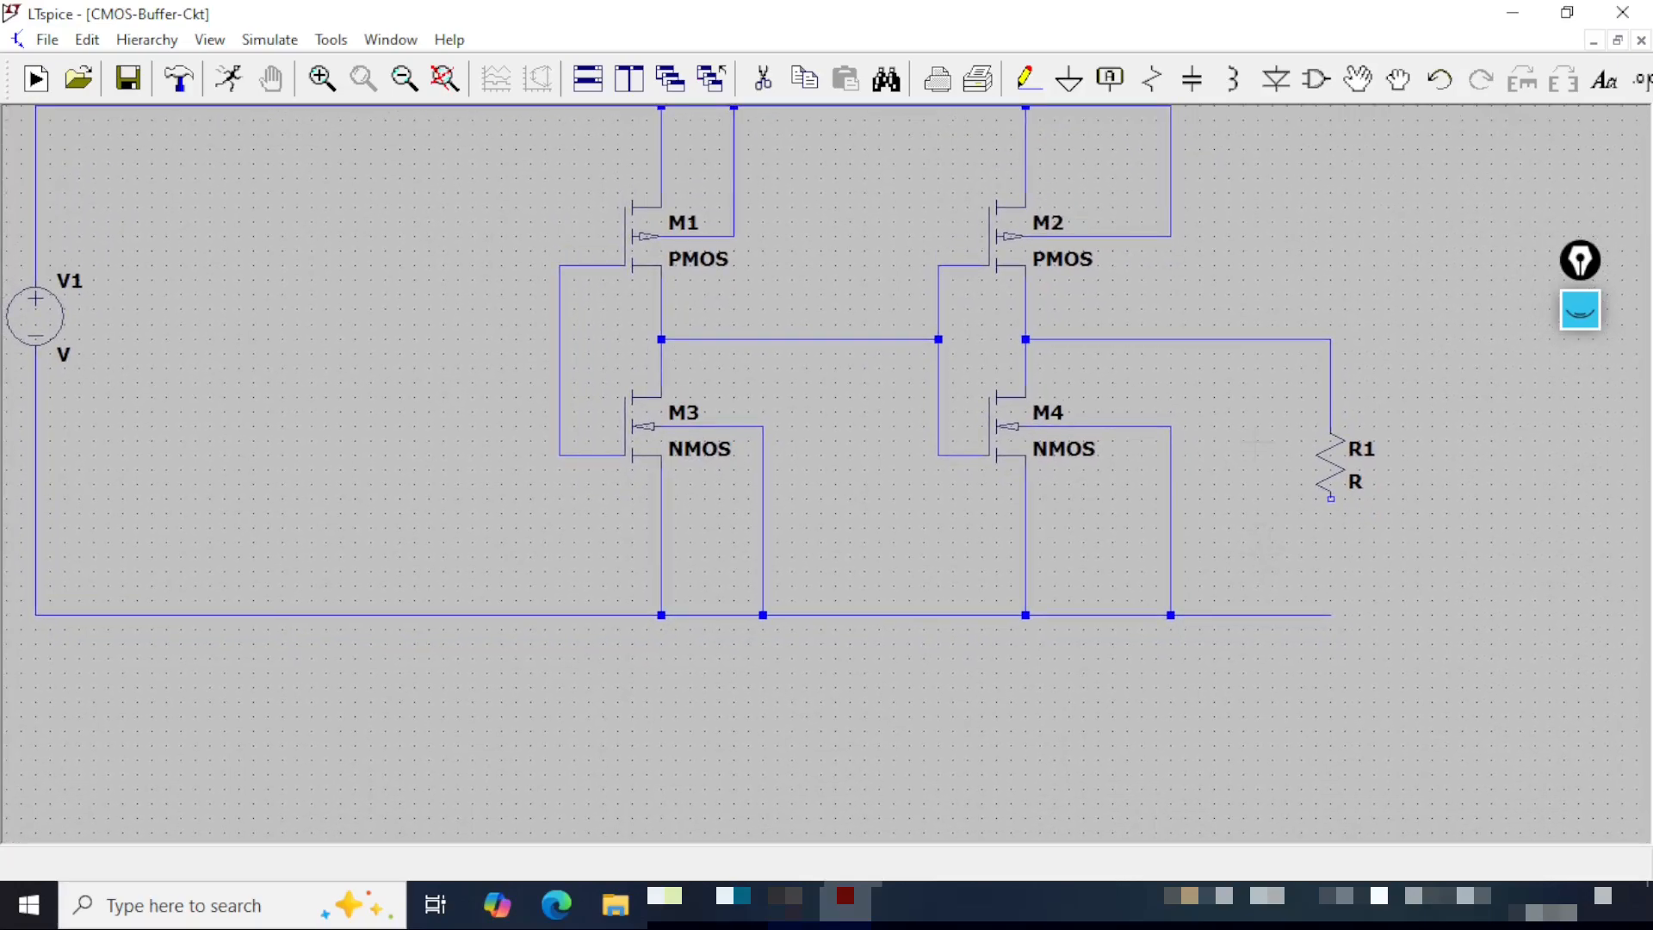
pyautogui.click(1026, 79)
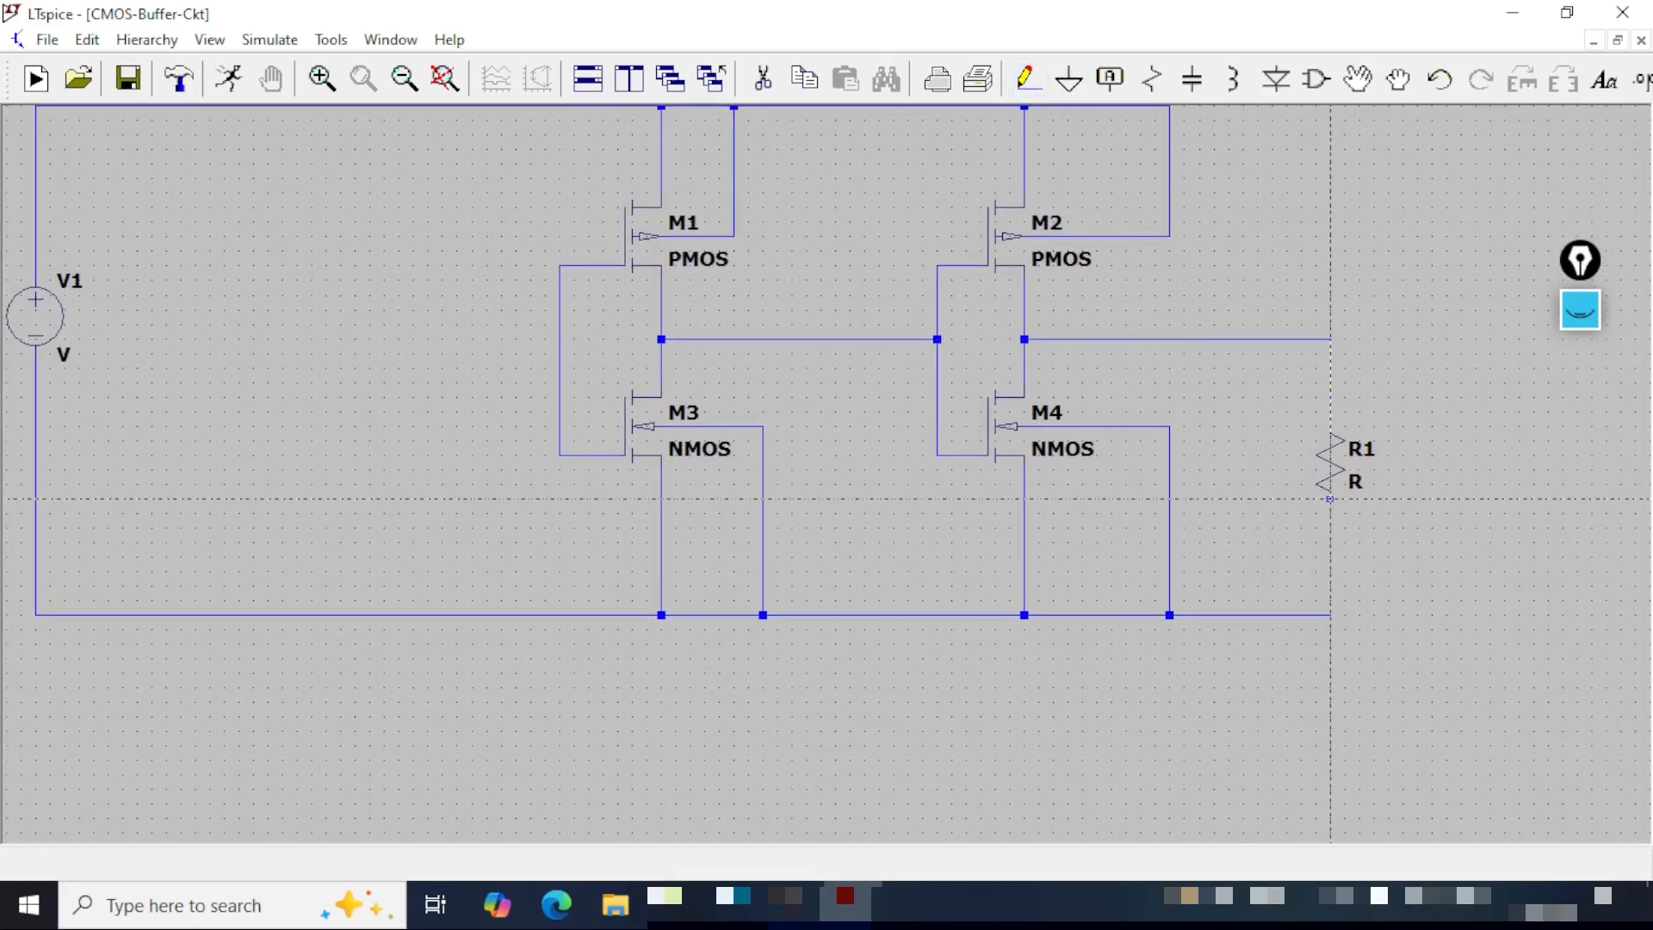
pyautogui.click(1330, 498)
pyautogui.click(1330, 614)
pyautogui.click(1330, 436)
pyautogui.click(1330, 339)
pyautogui.press('Escape')
pyautogui.moveTo(335, 487); pyautogui.dragTo(609, 534)
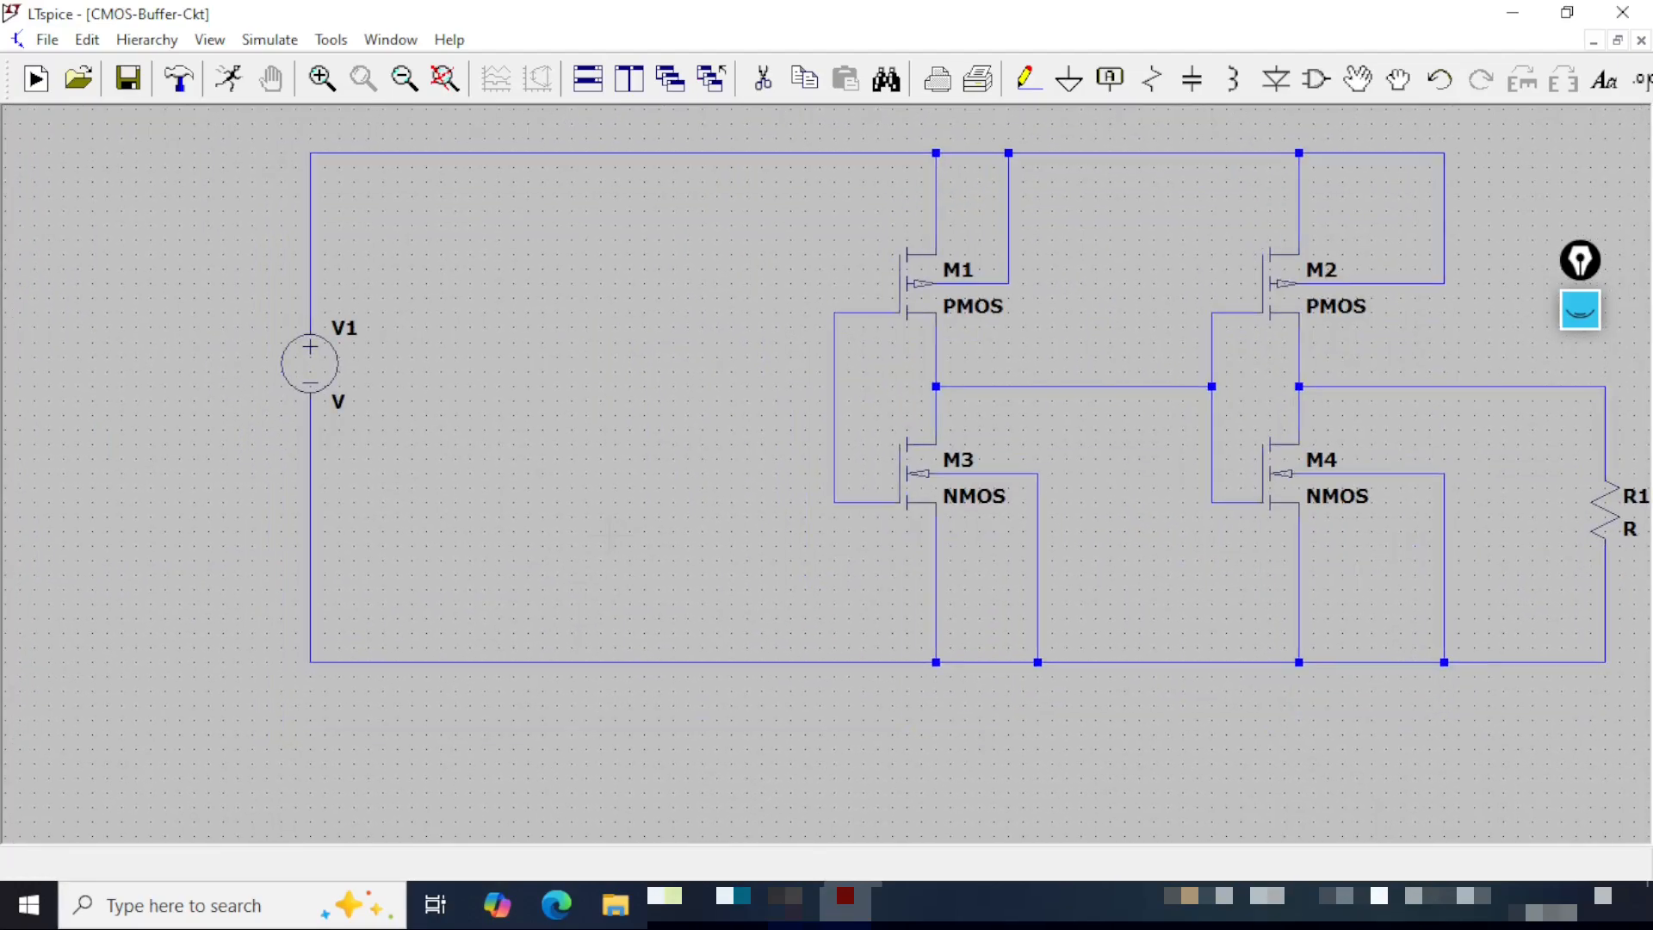
pyautogui.click(127, 79)
# - Place a second voltage source between V1 and the first inverter, slightly lower than V1
pyautogui.click(1307, 86)
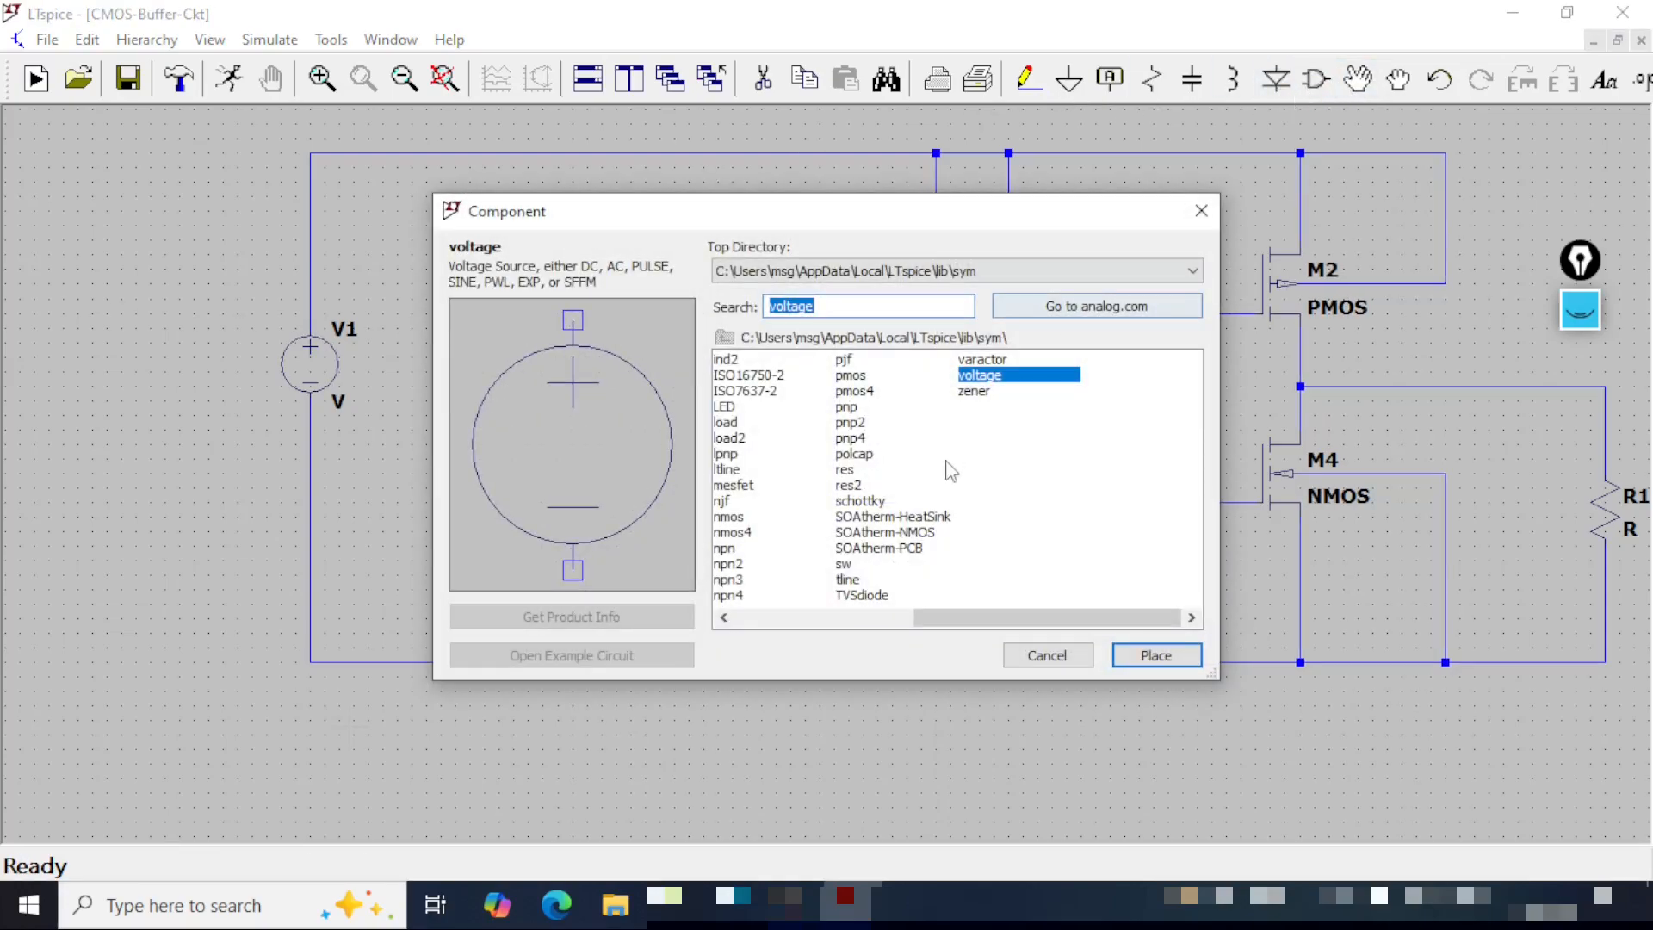
pyautogui.click(1172, 665)
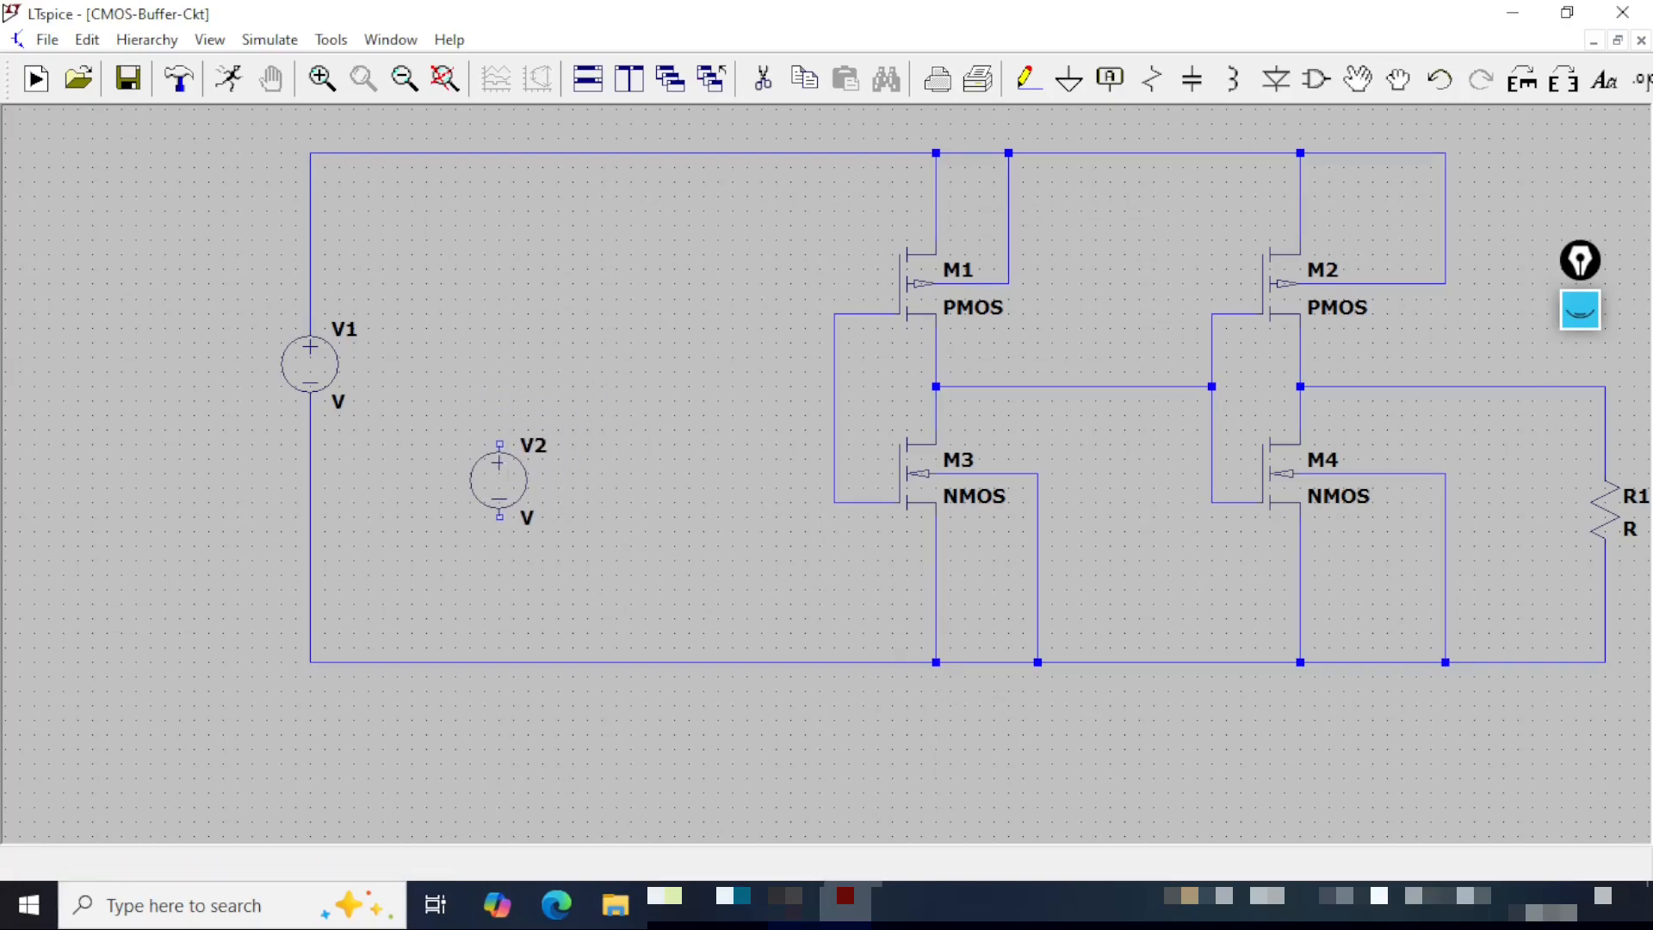
pyautogui.click(499, 479)
pyautogui.press('Escape')
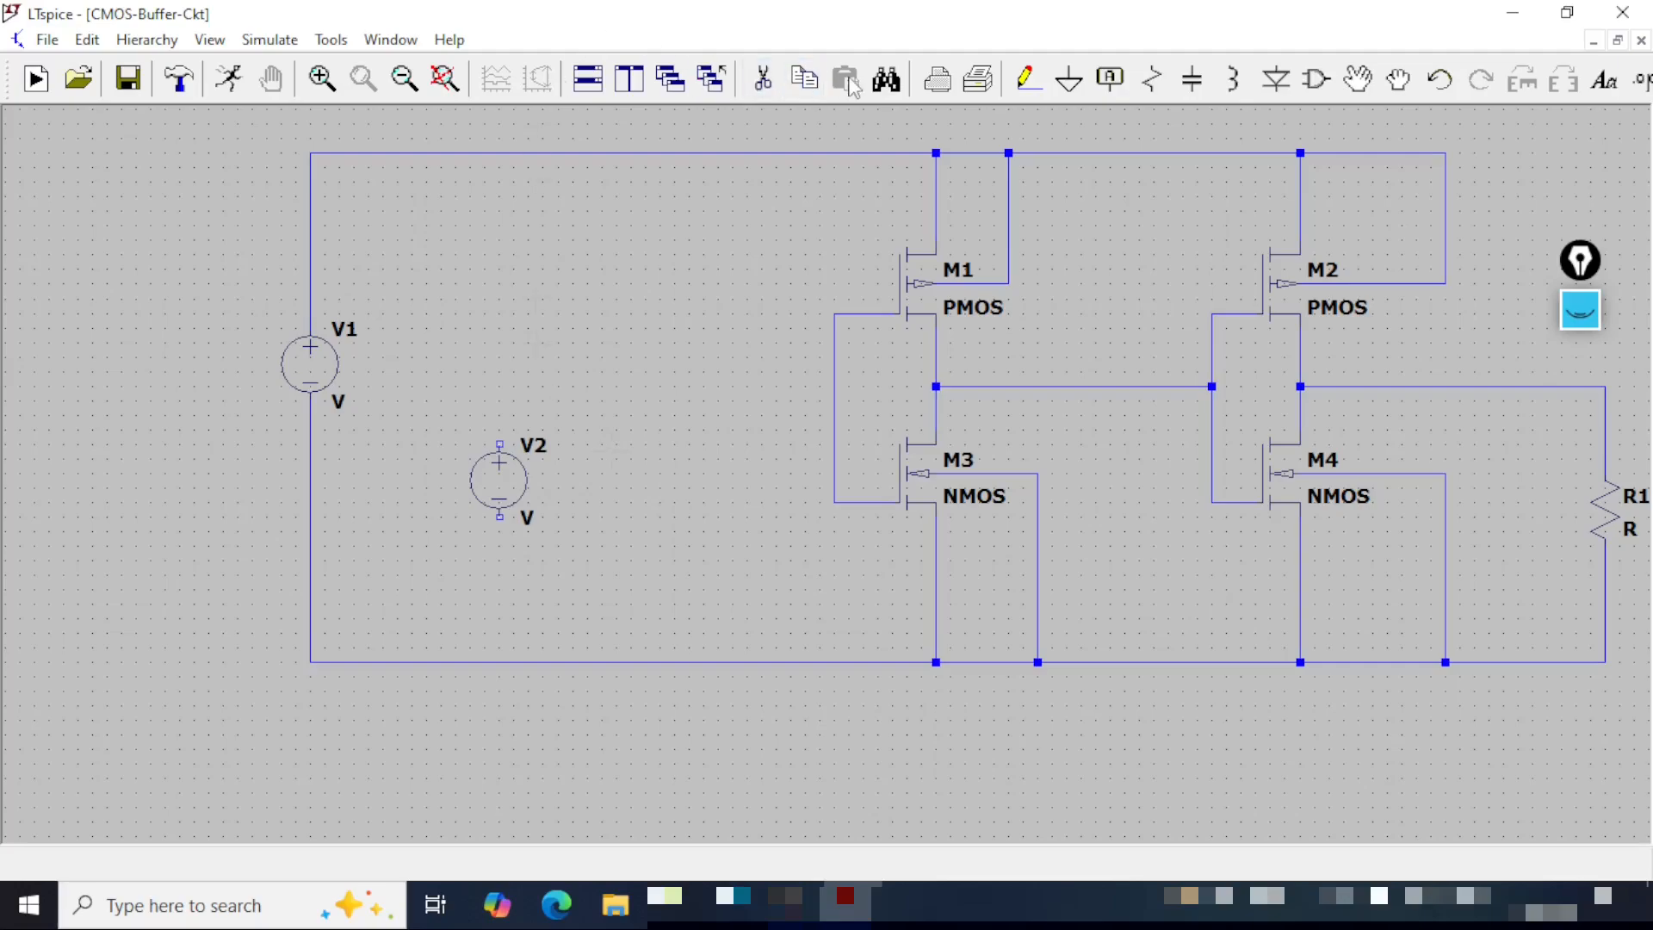
# - Wire V2's positive terminal to the M1–M3 gate line and its negative terminal down to the lower rail
pyautogui.click(1027, 79)
pyautogui.click(499, 445)
pyautogui.click(499, 400)
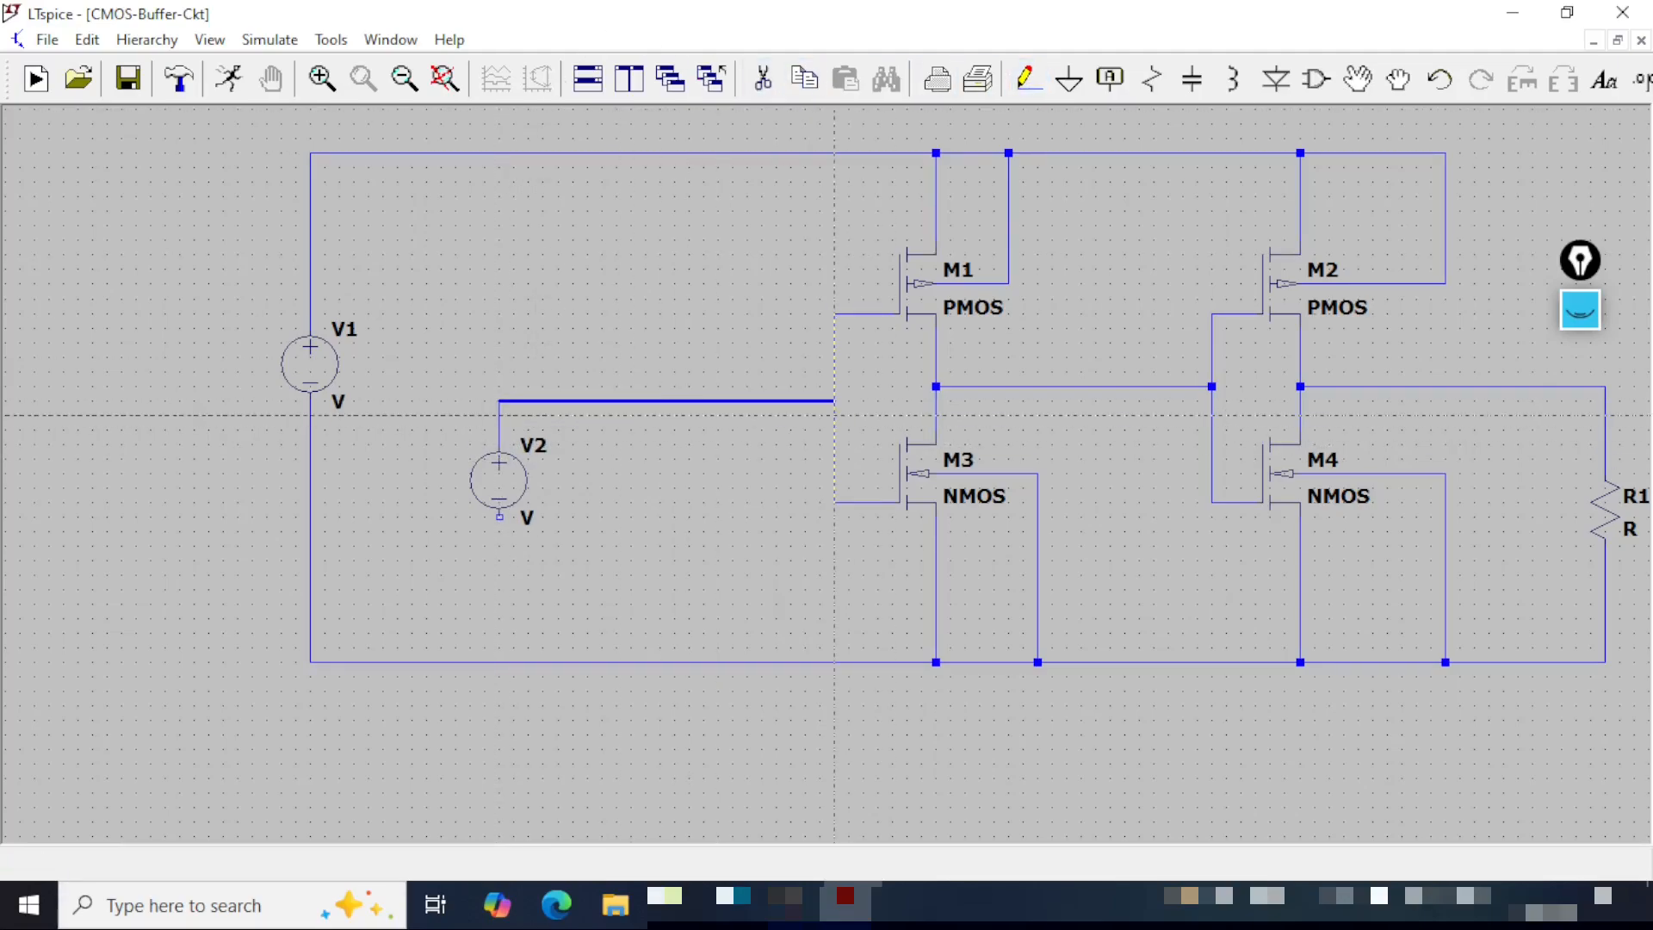
pyautogui.click(834, 400)
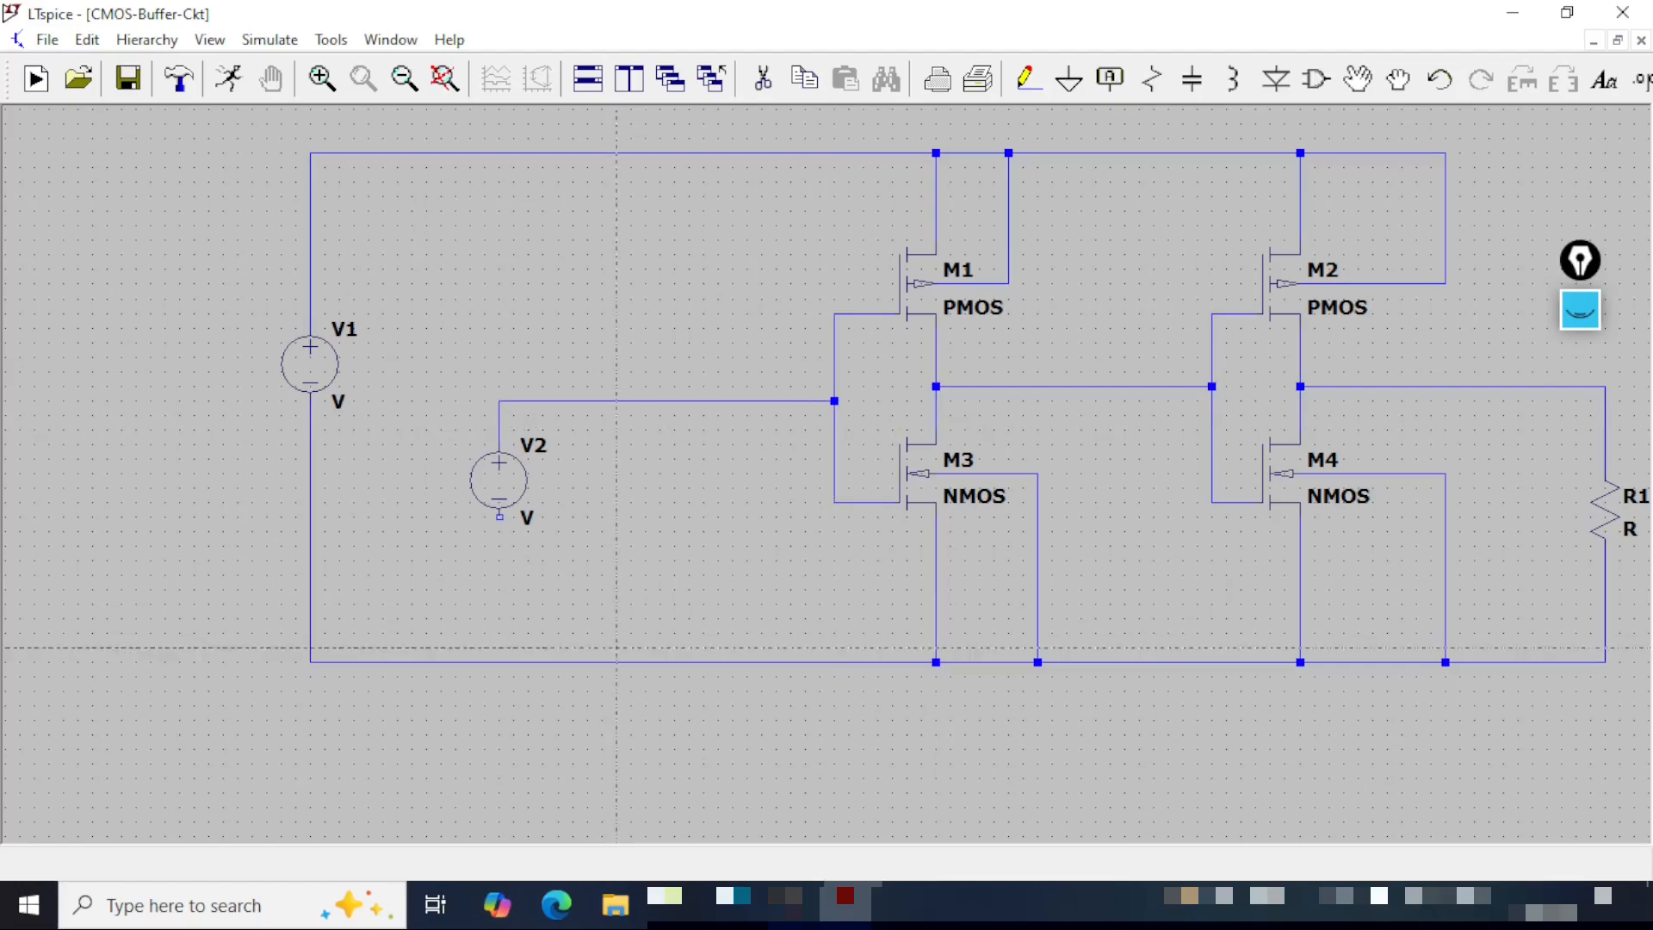
pyautogui.click(499, 517)
pyautogui.click(499, 662)
pyautogui.press('Escape')
# - Place a ground symbol beneath the lower rail between V2 and M3, wire it up to the rail, and save the schematic
pyautogui.moveTo(674, 545); pyautogui.dragTo(516, 587)
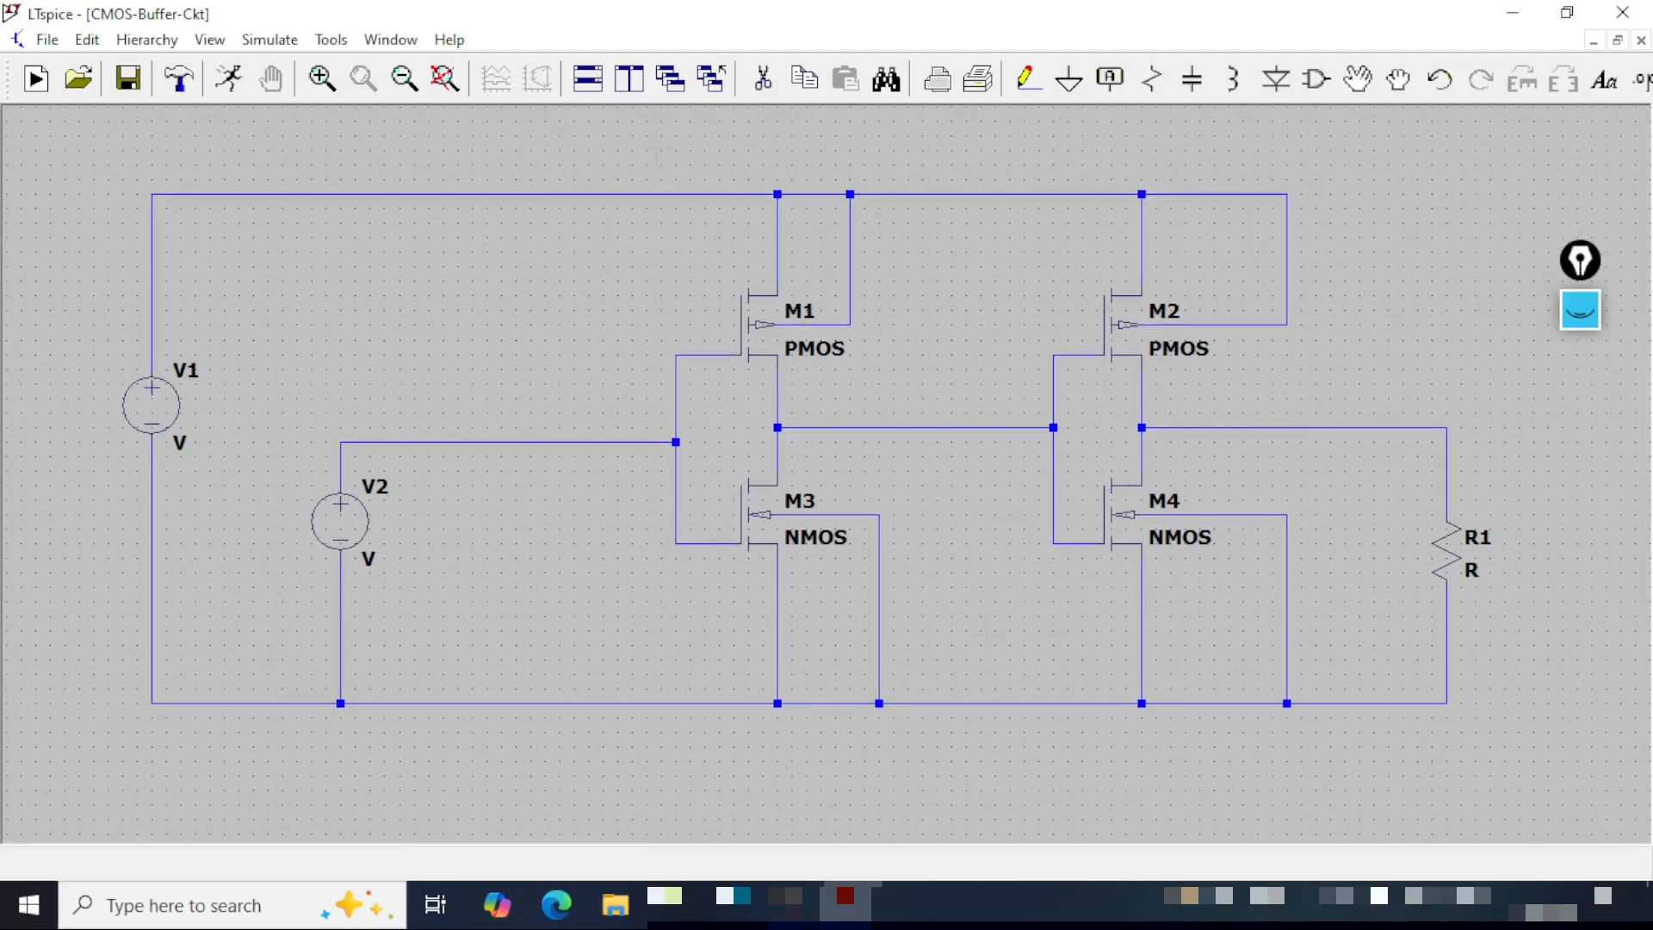
pyautogui.click(1072, 91)
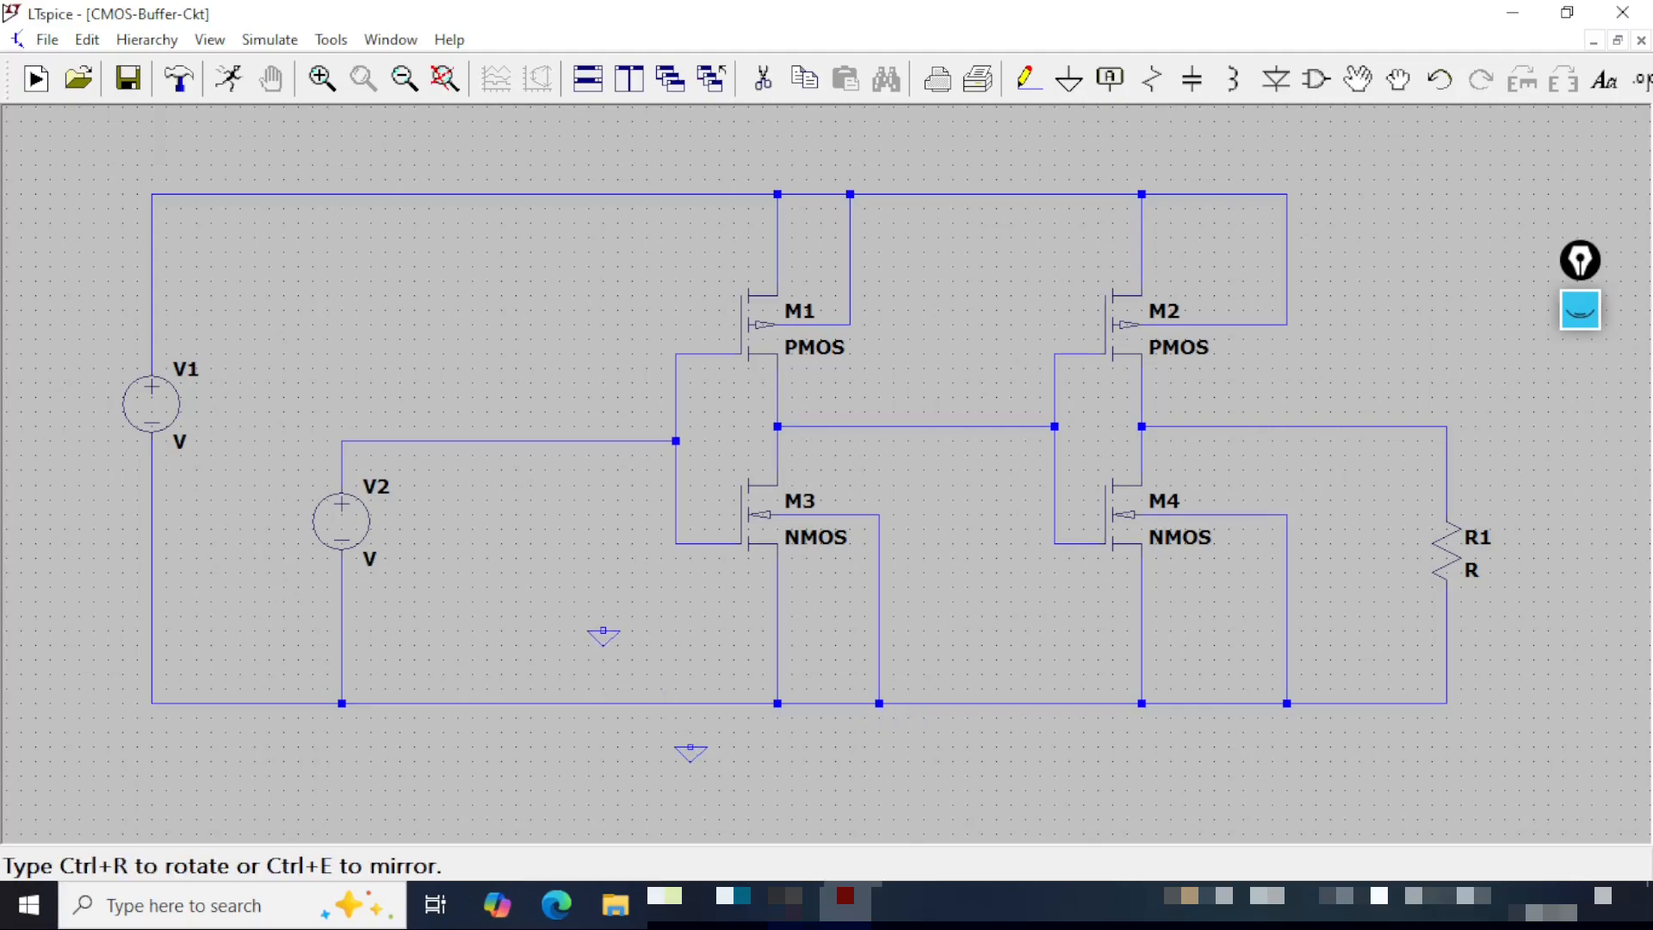
pyautogui.press('Escape')
pyautogui.click(1041, 80)
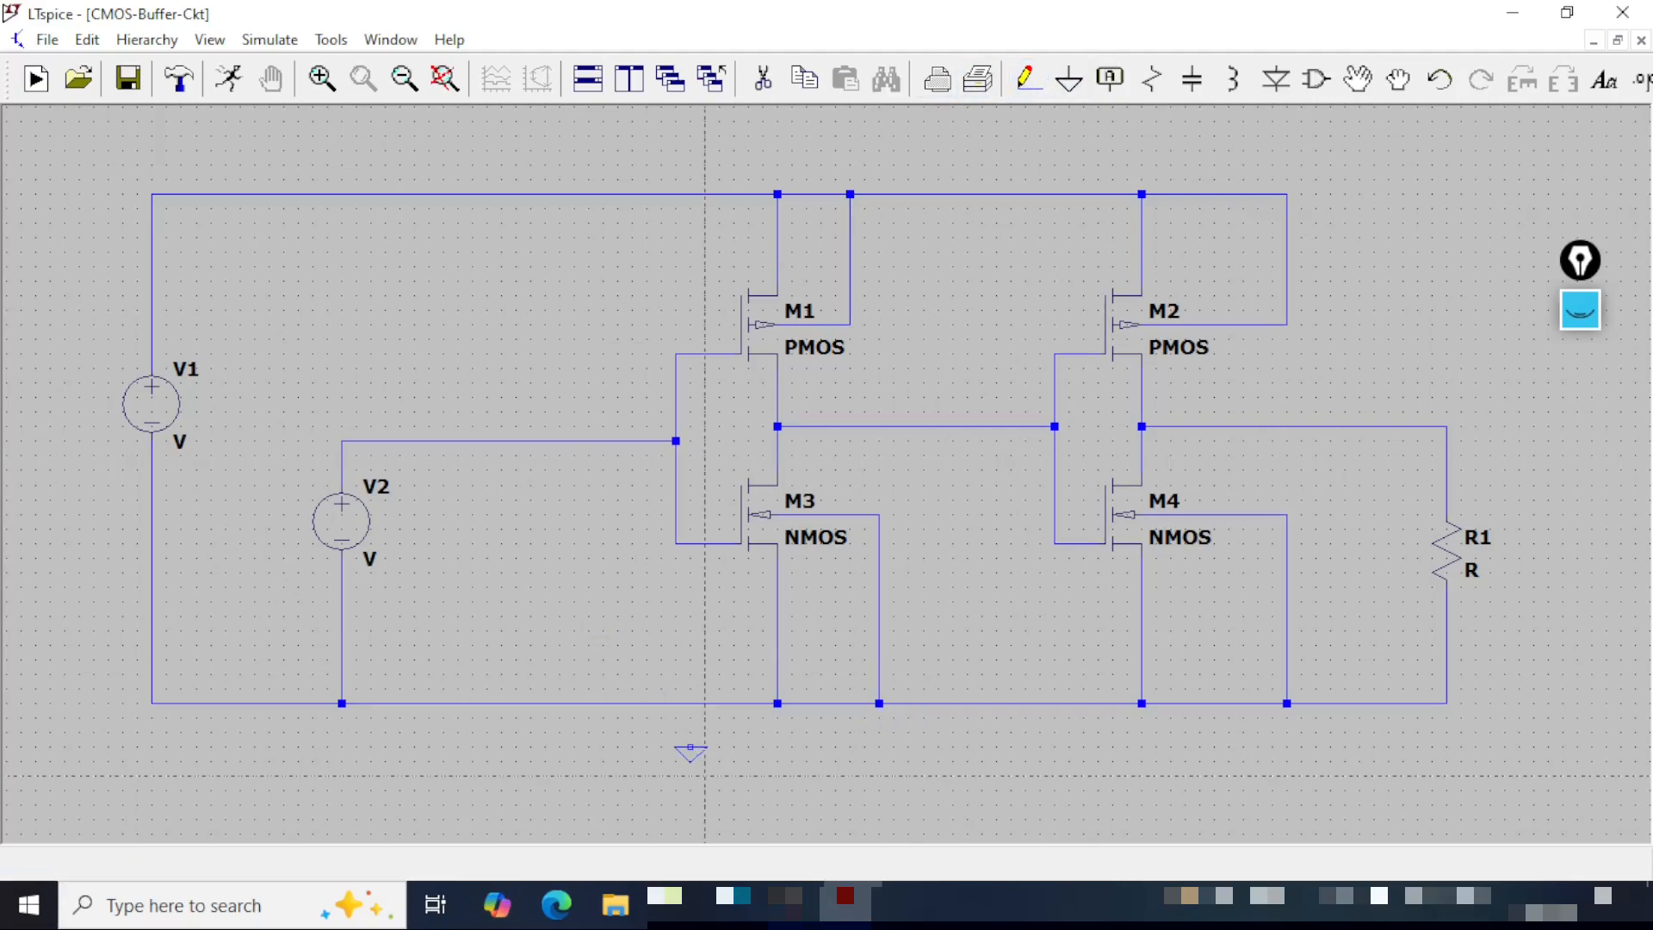
pyautogui.click(690, 747)
pyautogui.click(690, 702)
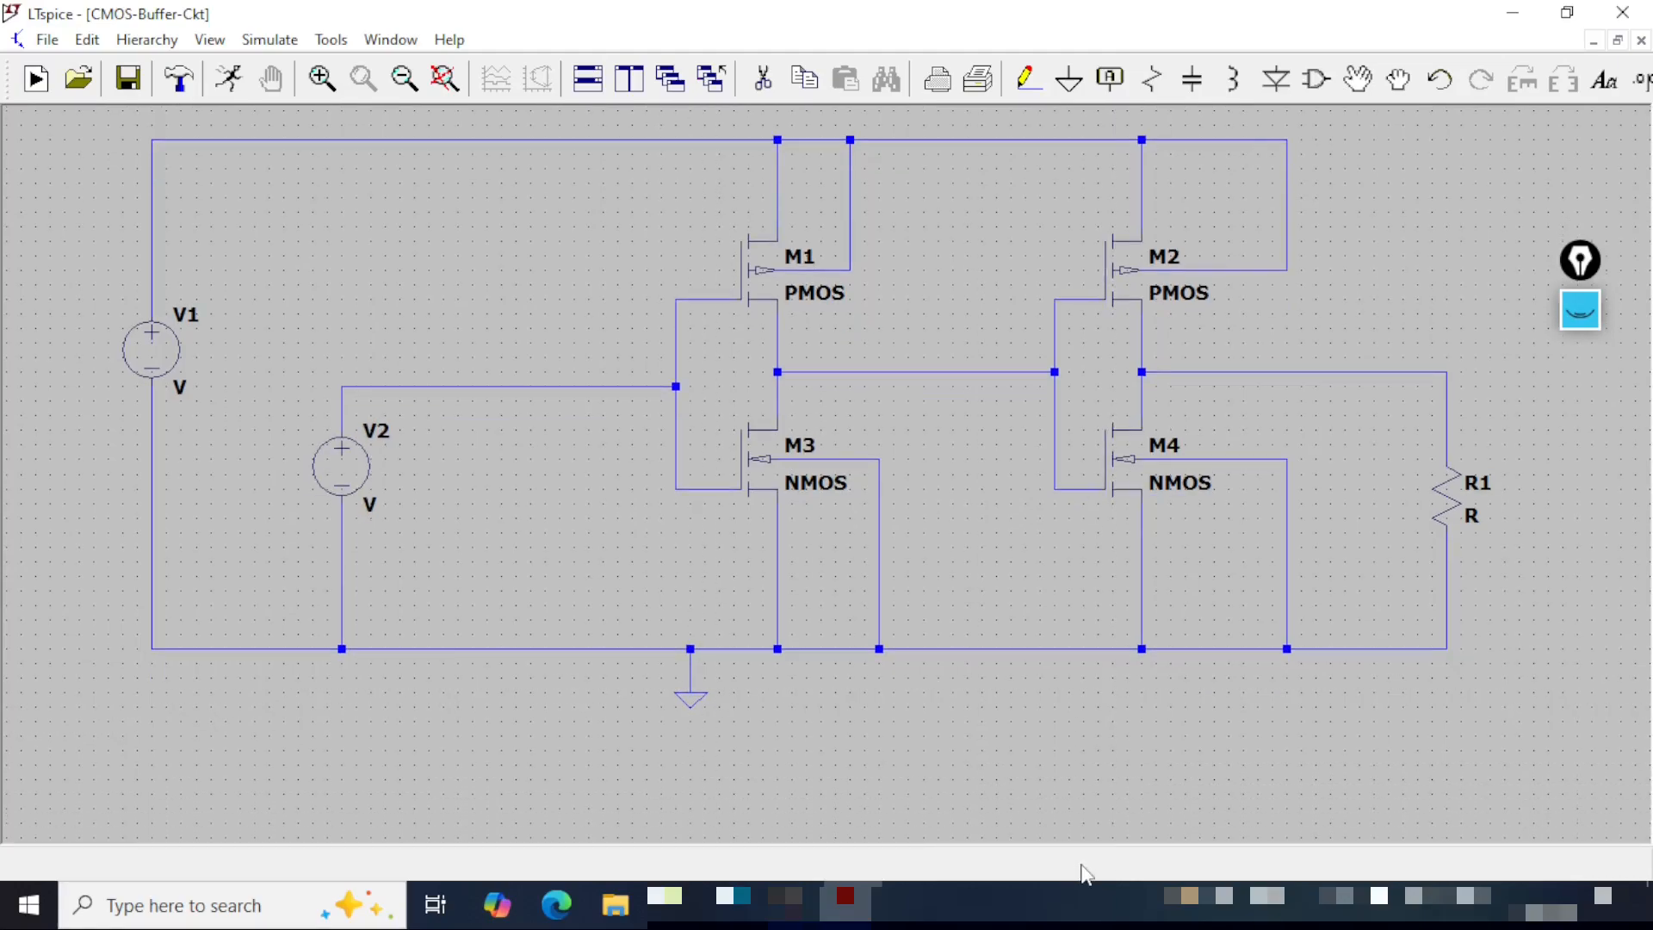
pyautogui.click(131, 92)
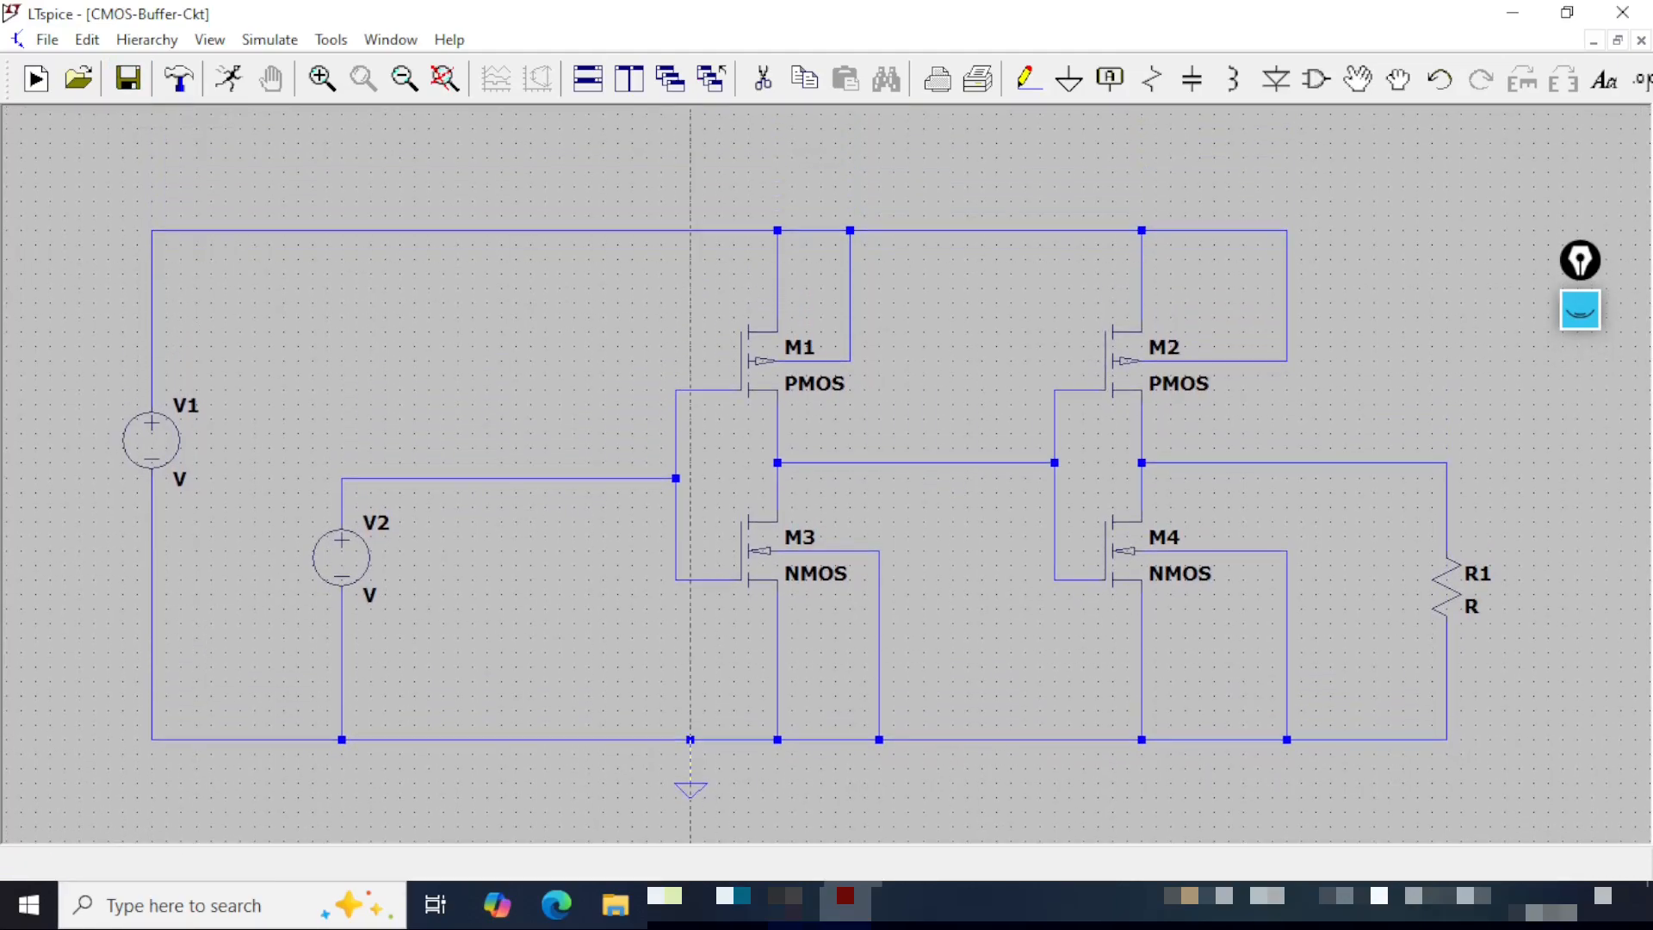
pyautogui.press('Escape')
# - Set the length of PMOS M1 to 20u and its width to 200u
pyautogui.moveTo(921, 344)
pyautogui.mouseDown()
pyautogui.moveTo(903, 380)
pyautogui.moveTo(909, 348)
pyautogui.mouseUp()
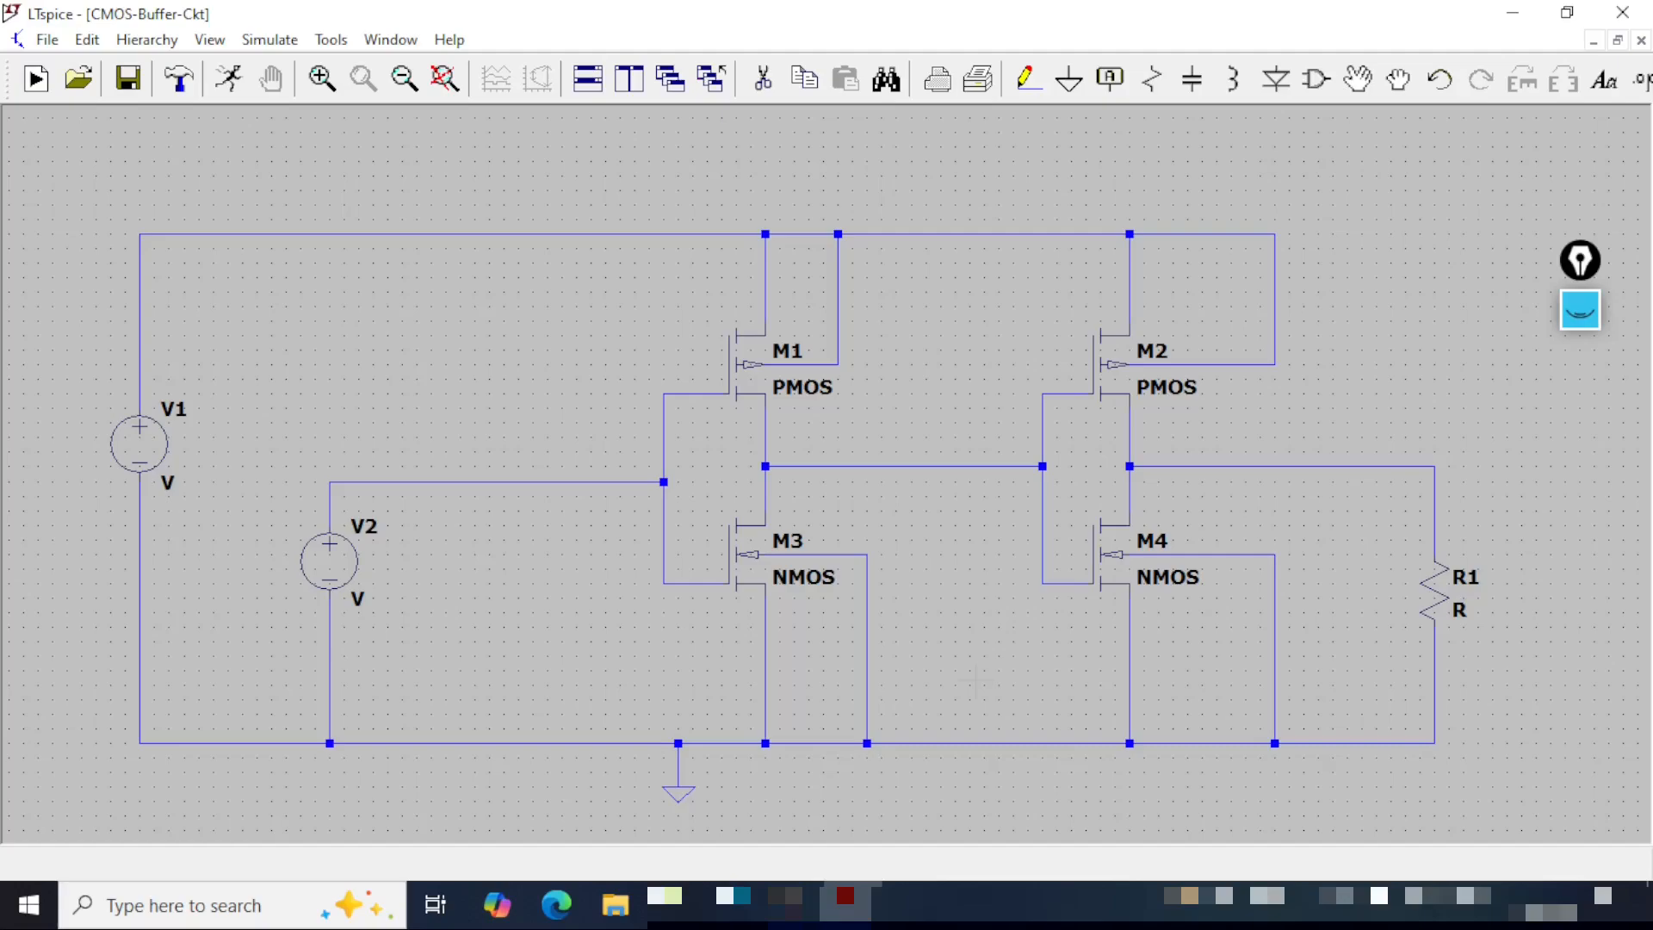
pyautogui.rightClick(745, 361)
pyautogui.click(879, 337)
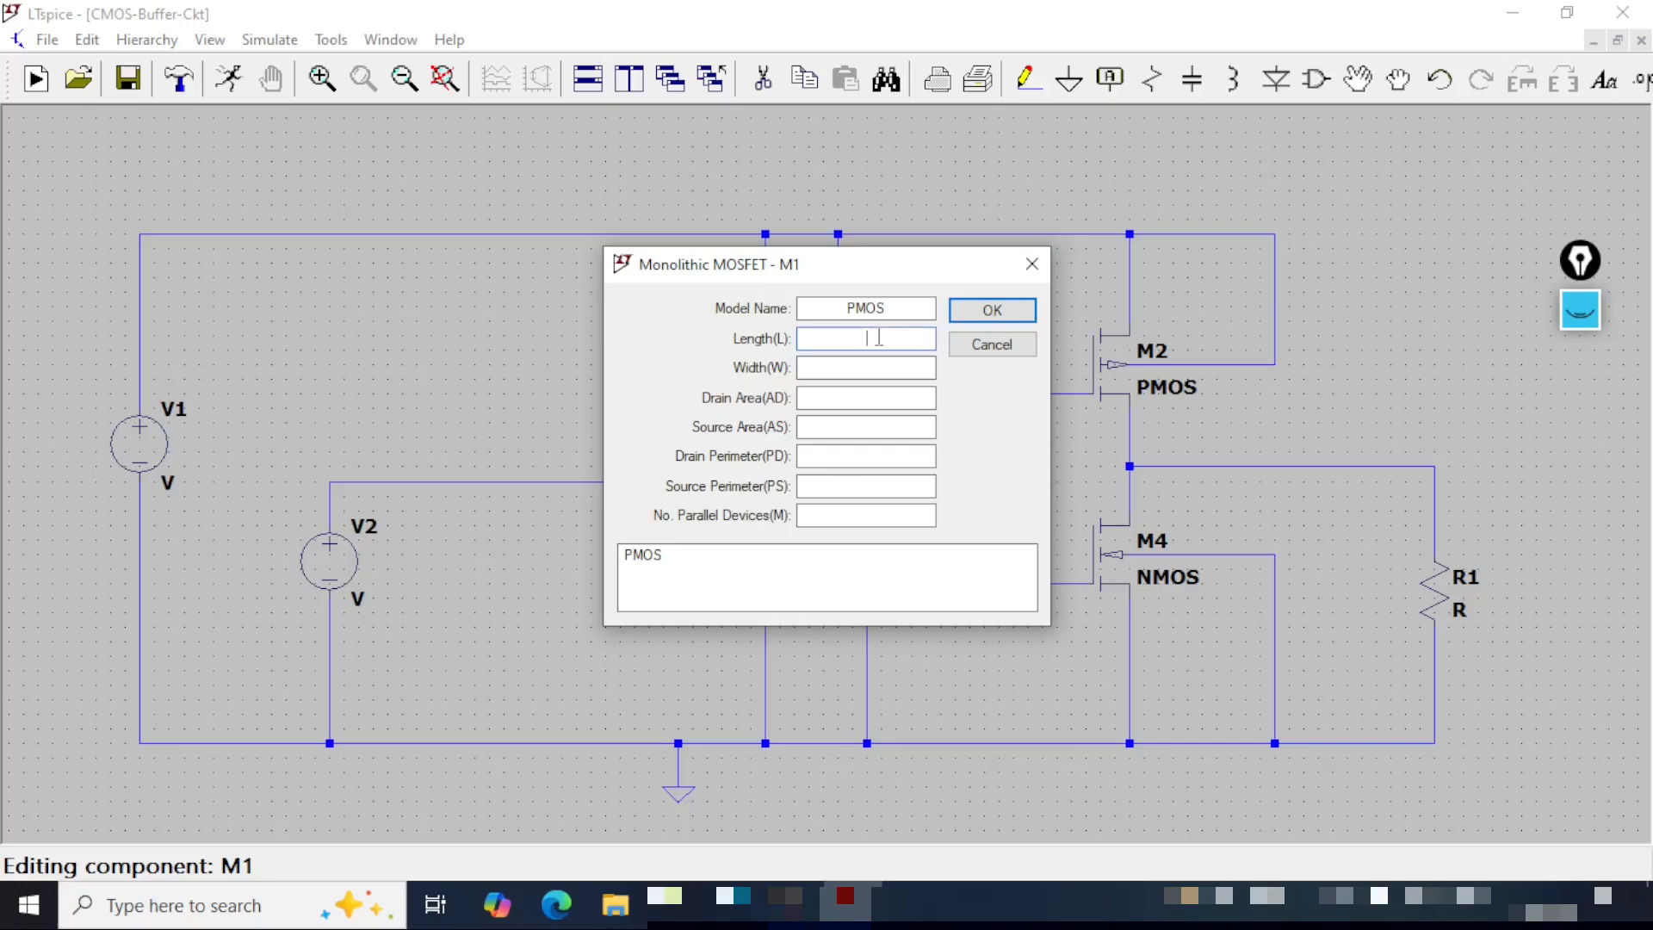
pyautogui.write('2')
pyautogui.write('200u')
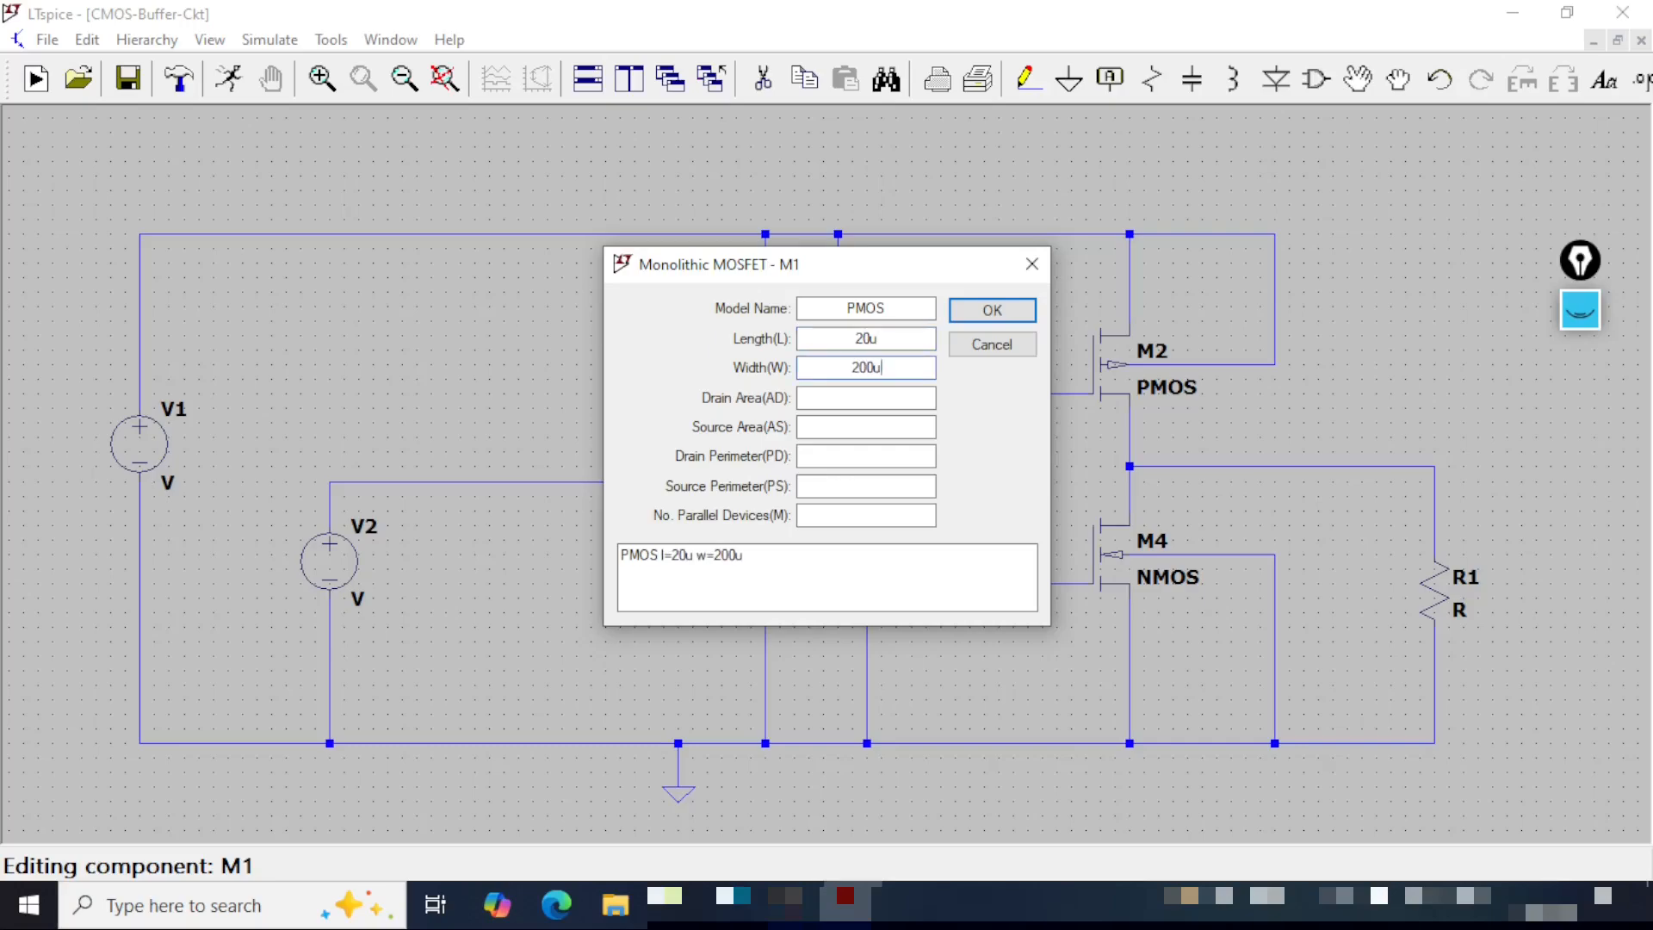
pyautogui.click(1030, 308)
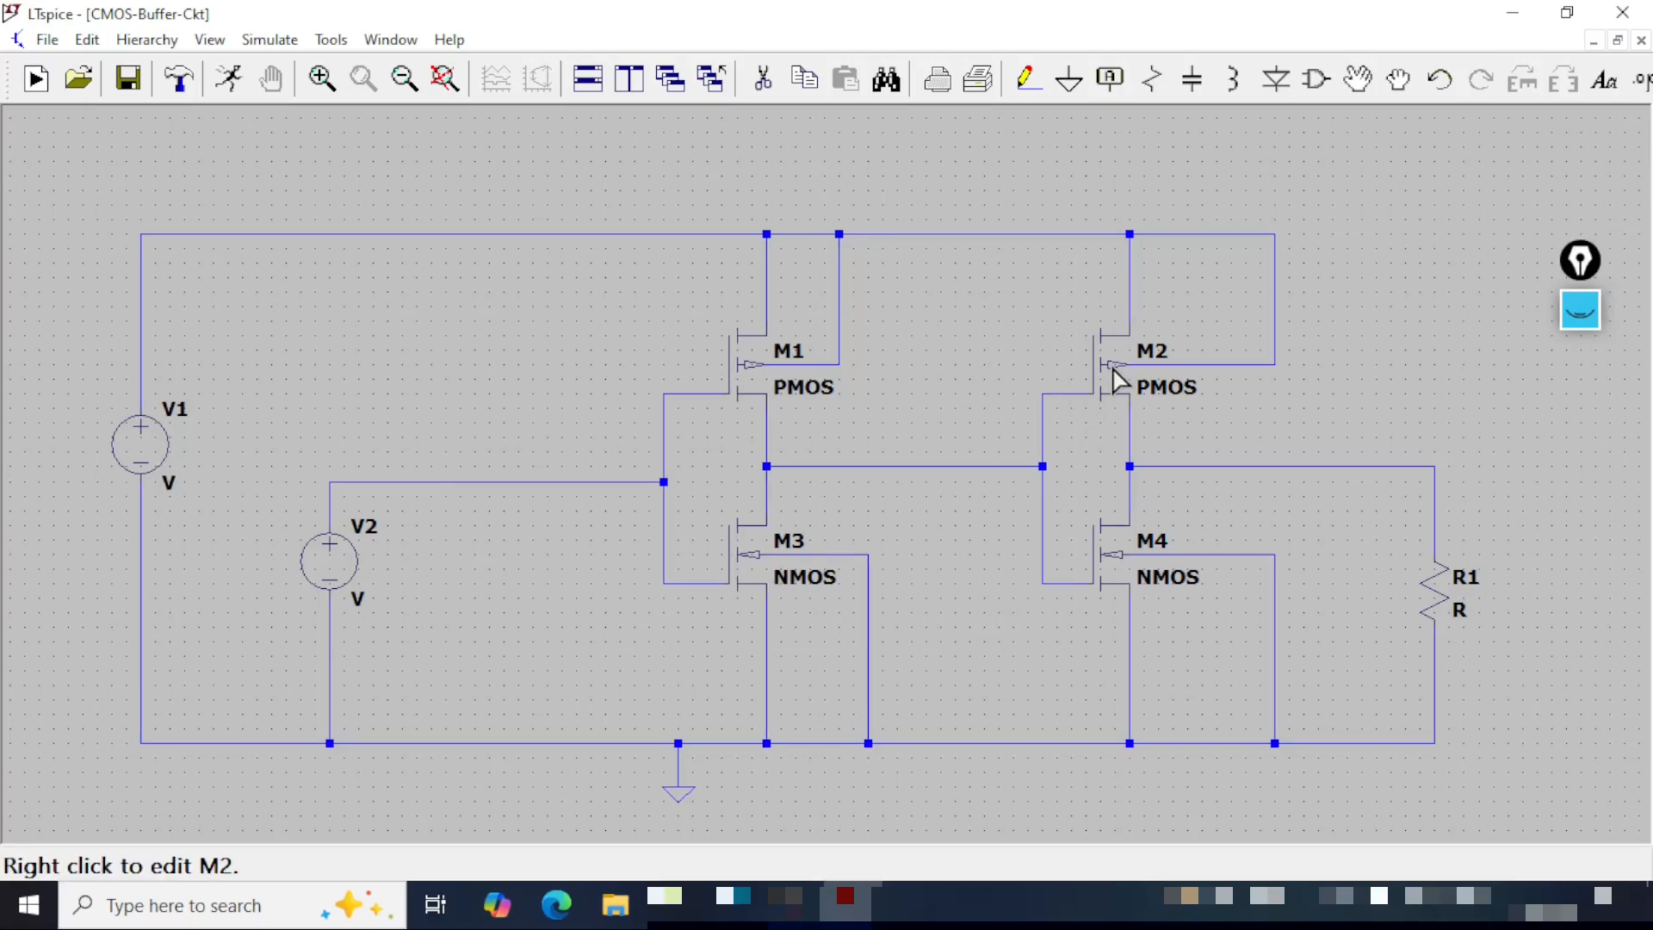
# - Set the length of PMOS M2 to 20u and its width to 200u
pyautogui.rightClick(1117, 379)
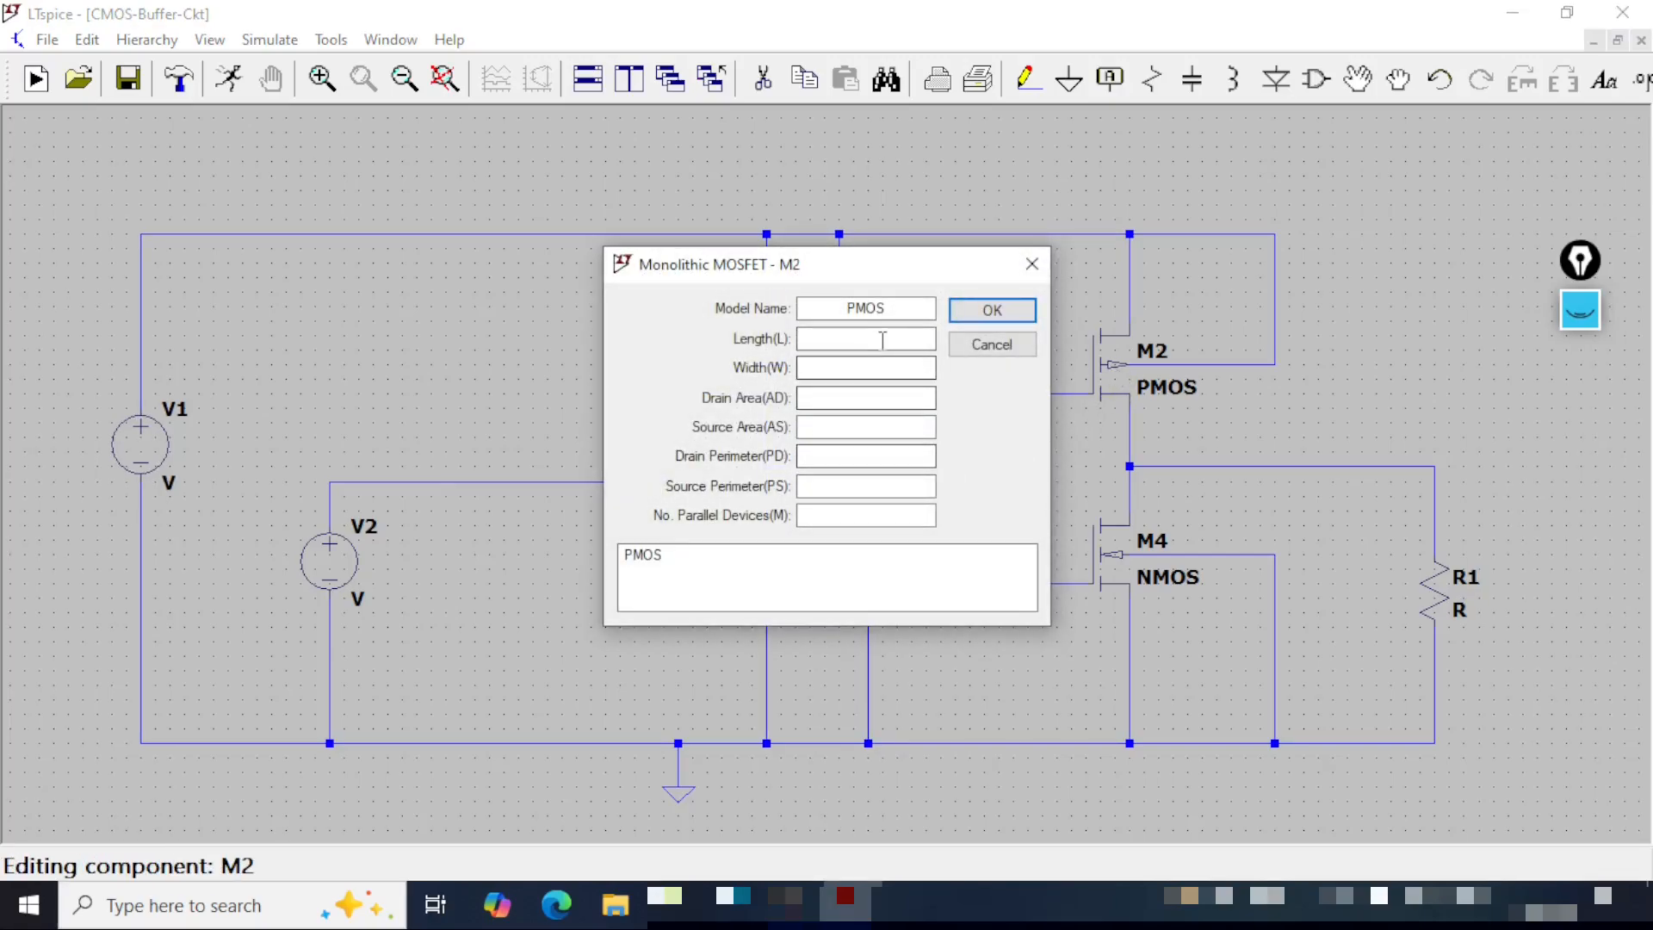
pyautogui.write('20u')
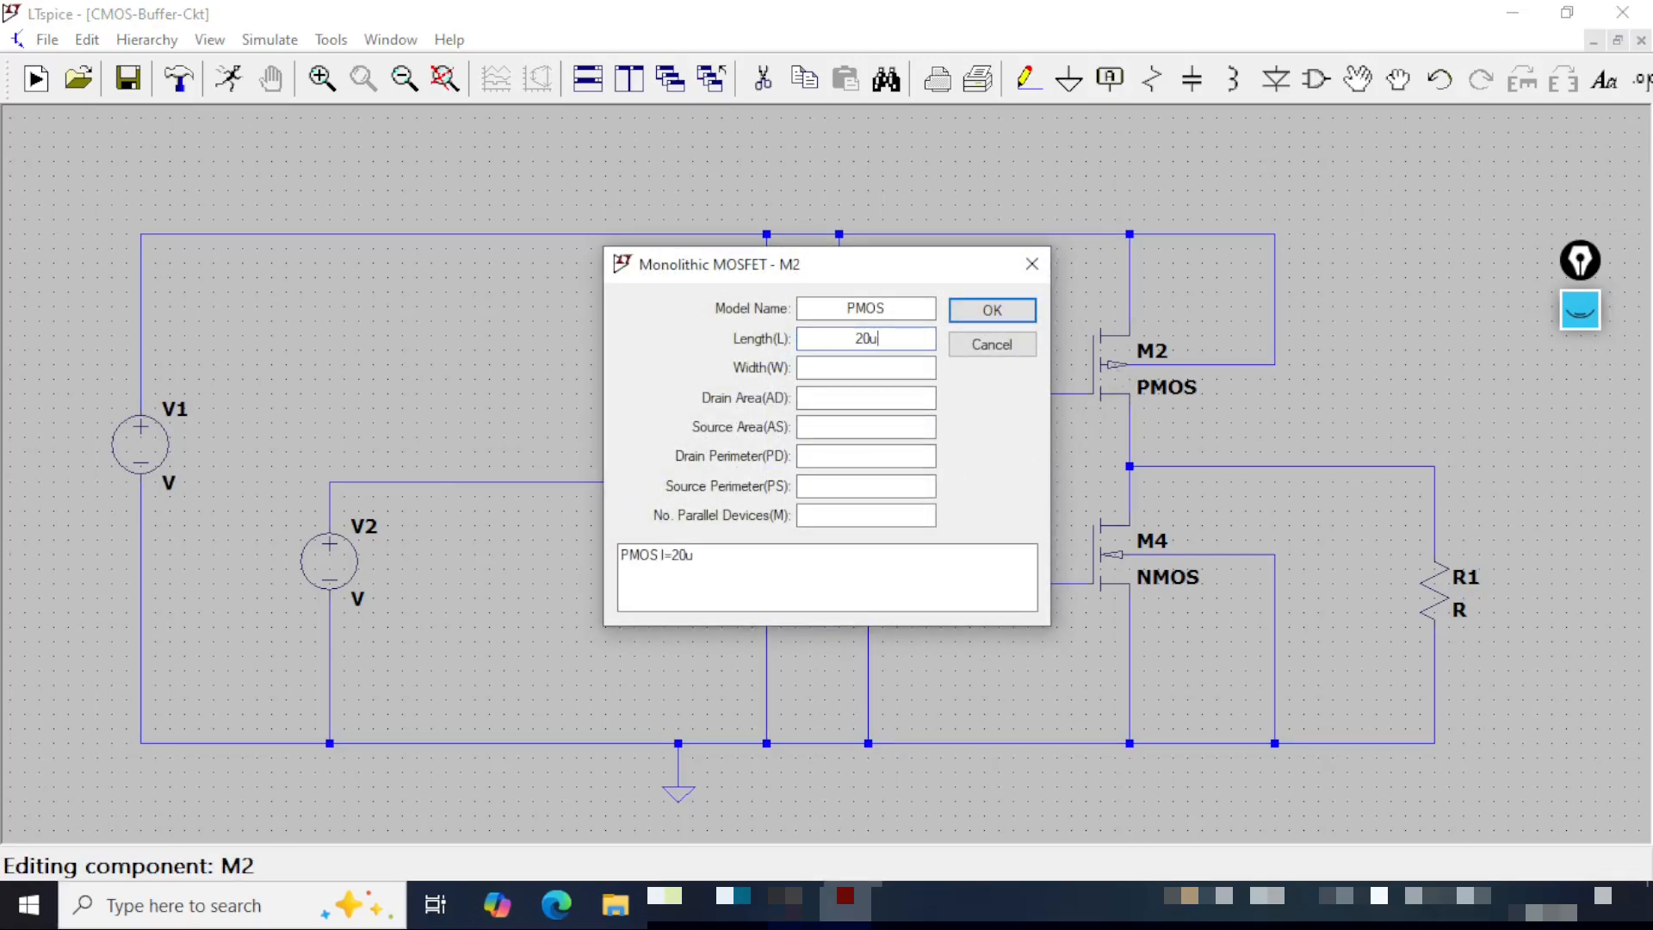
pyautogui.press('Tab')
pyautogui.write('200u')
pyautogui.click(990, 312)
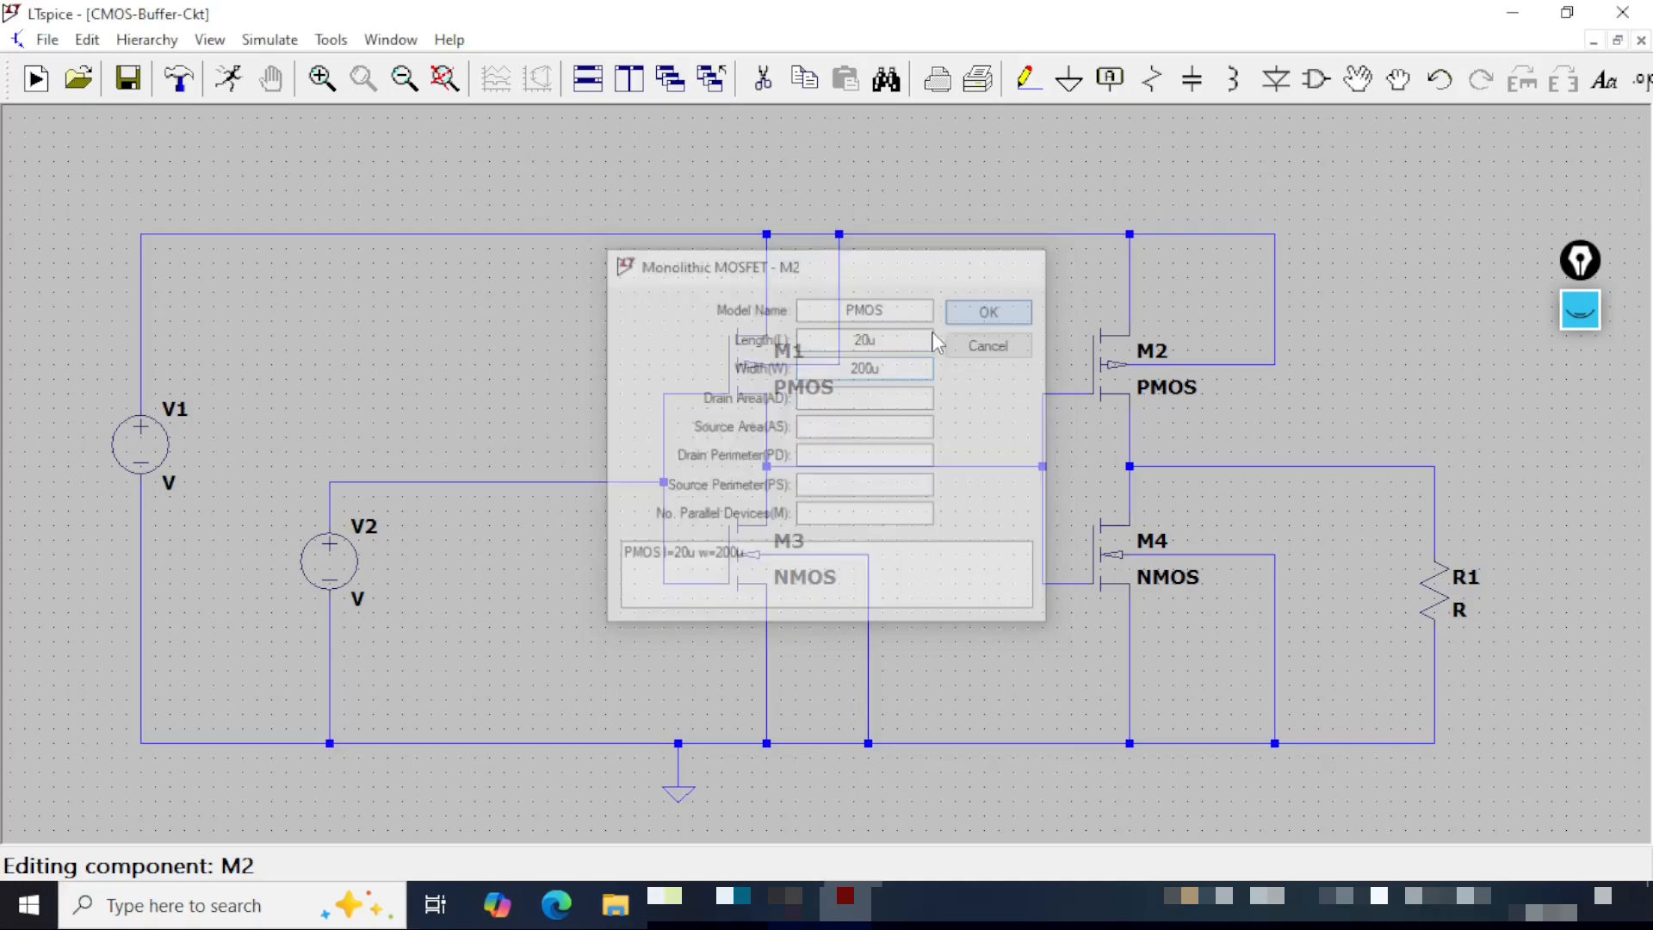
# - Set the length of NMOS M3 to 20u and its width to 100u
pyautogui.rightClick(742, 570)
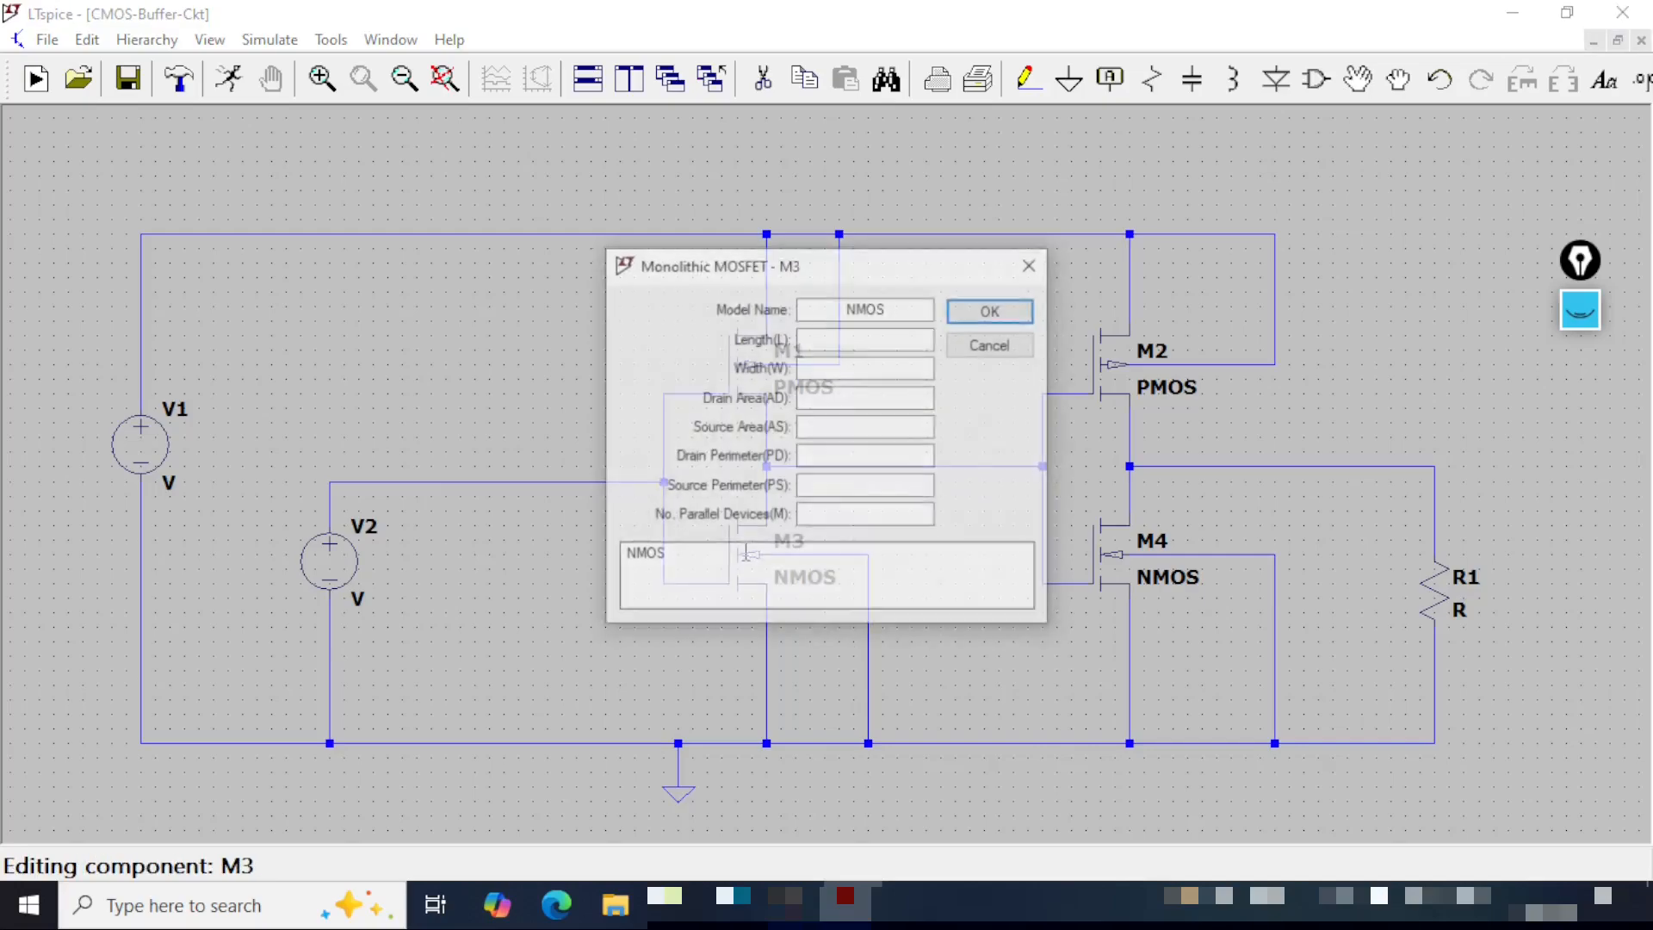
pyautogui.click(885, 340)
pyautogui.write('20u')
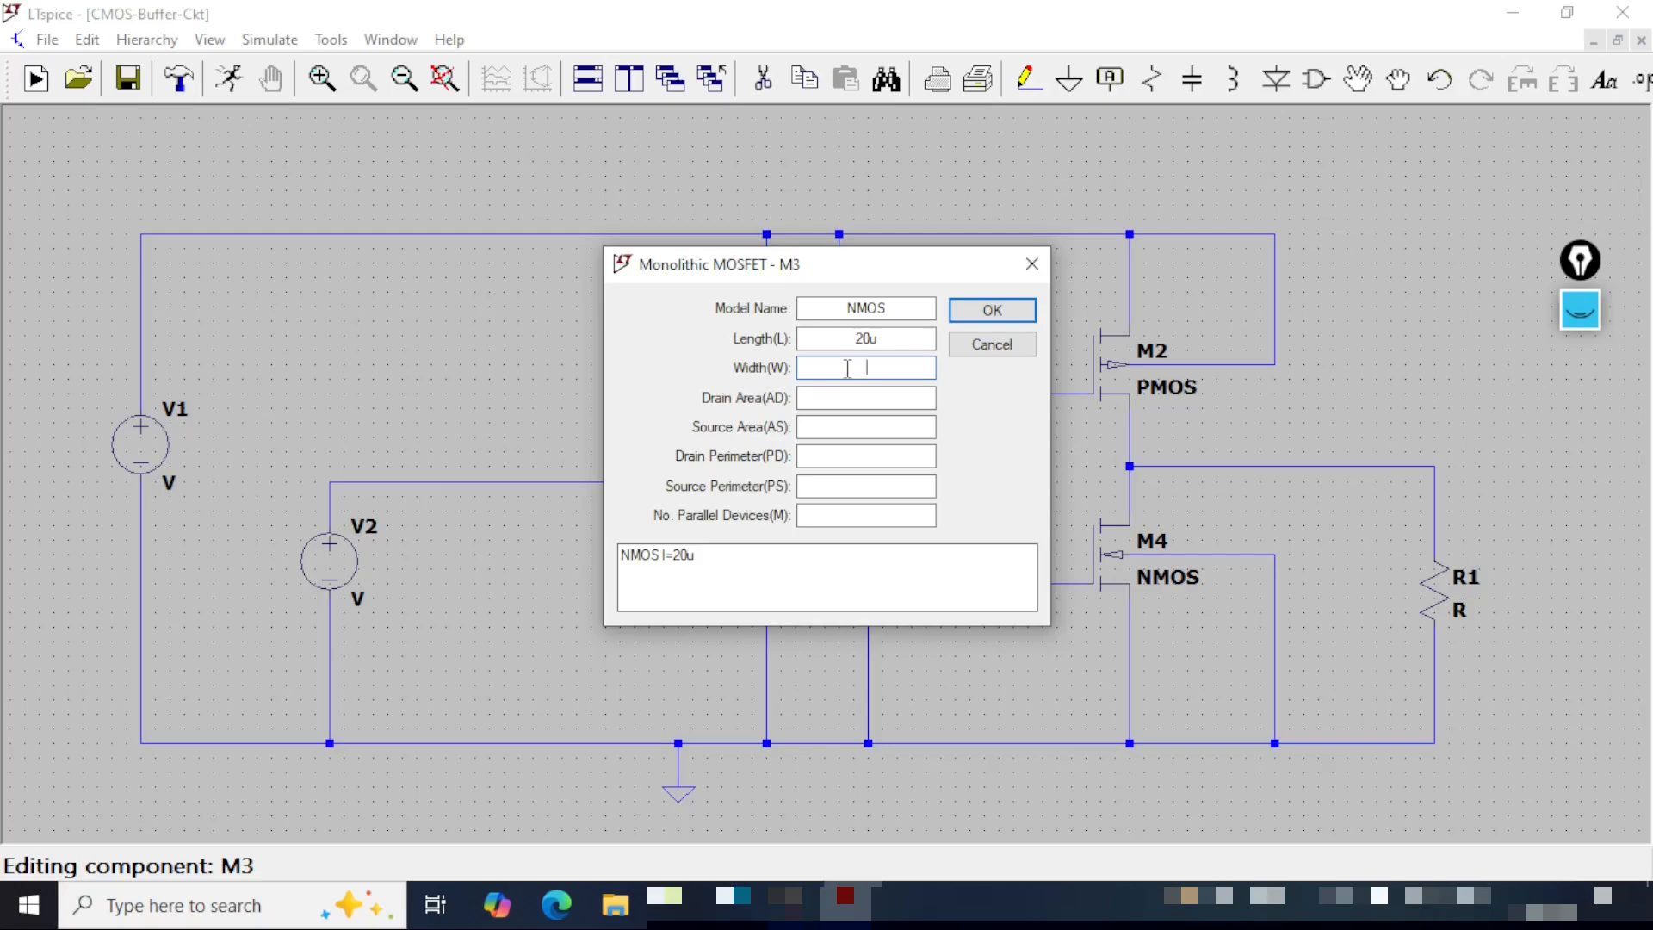
pyautogui.write('100u')
pyautogui.click(992, 310)
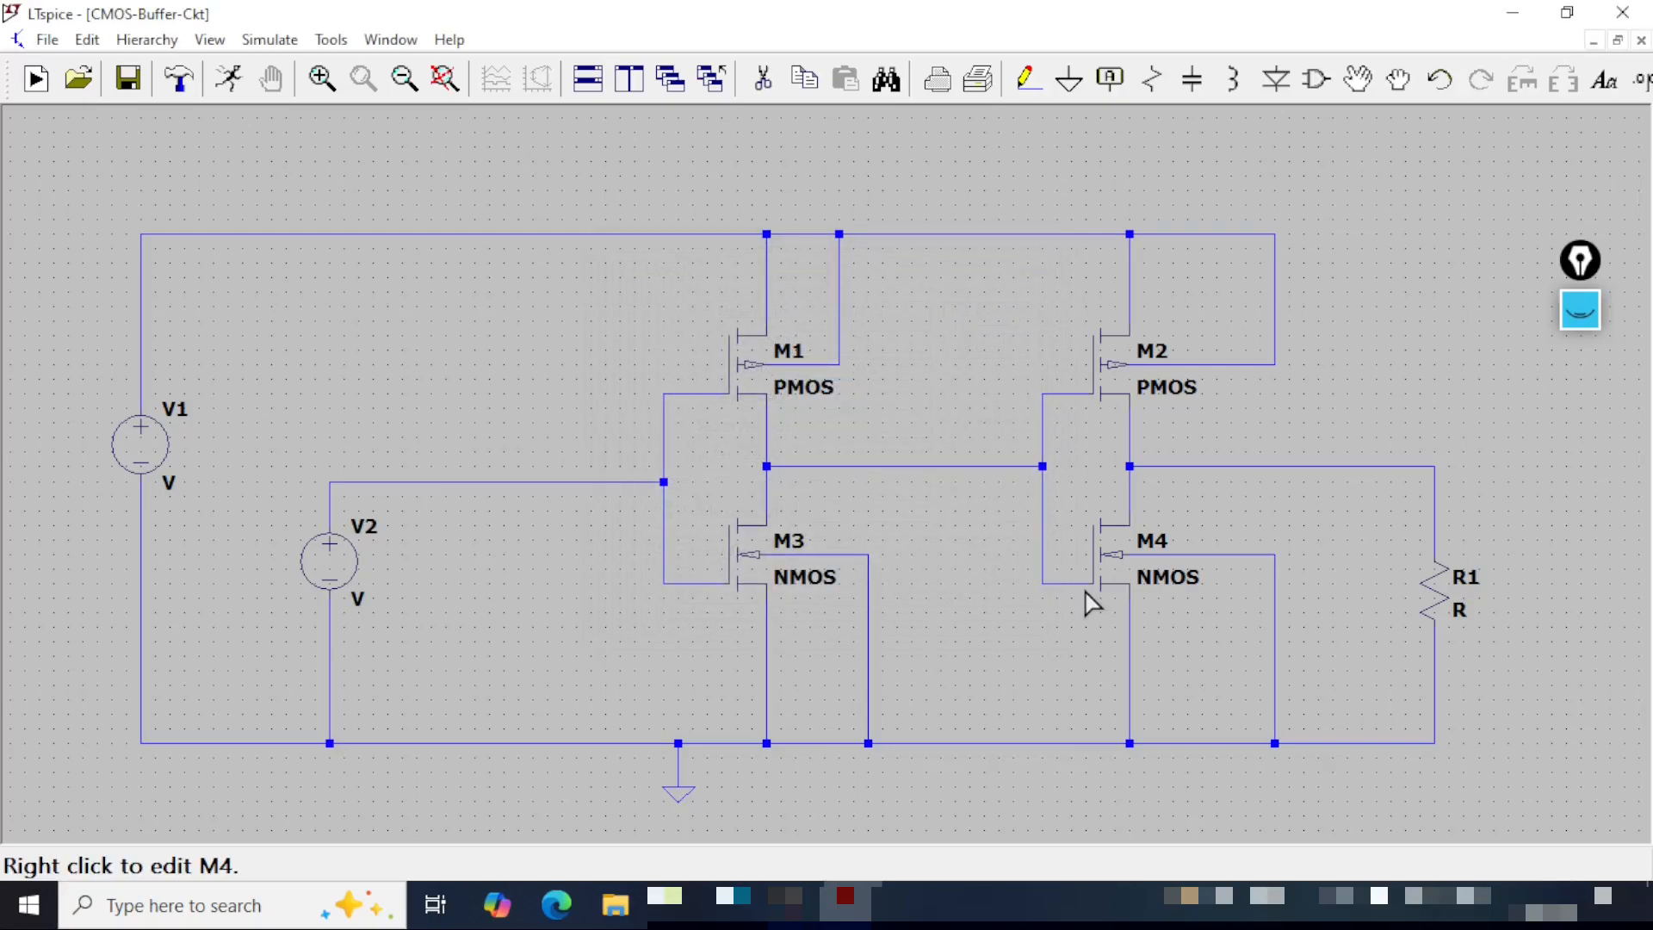
# - Set the length of NMOS M4 to 20u and its width to 100u, and save the schematic
pyautogui.rightClick(1109, 564)
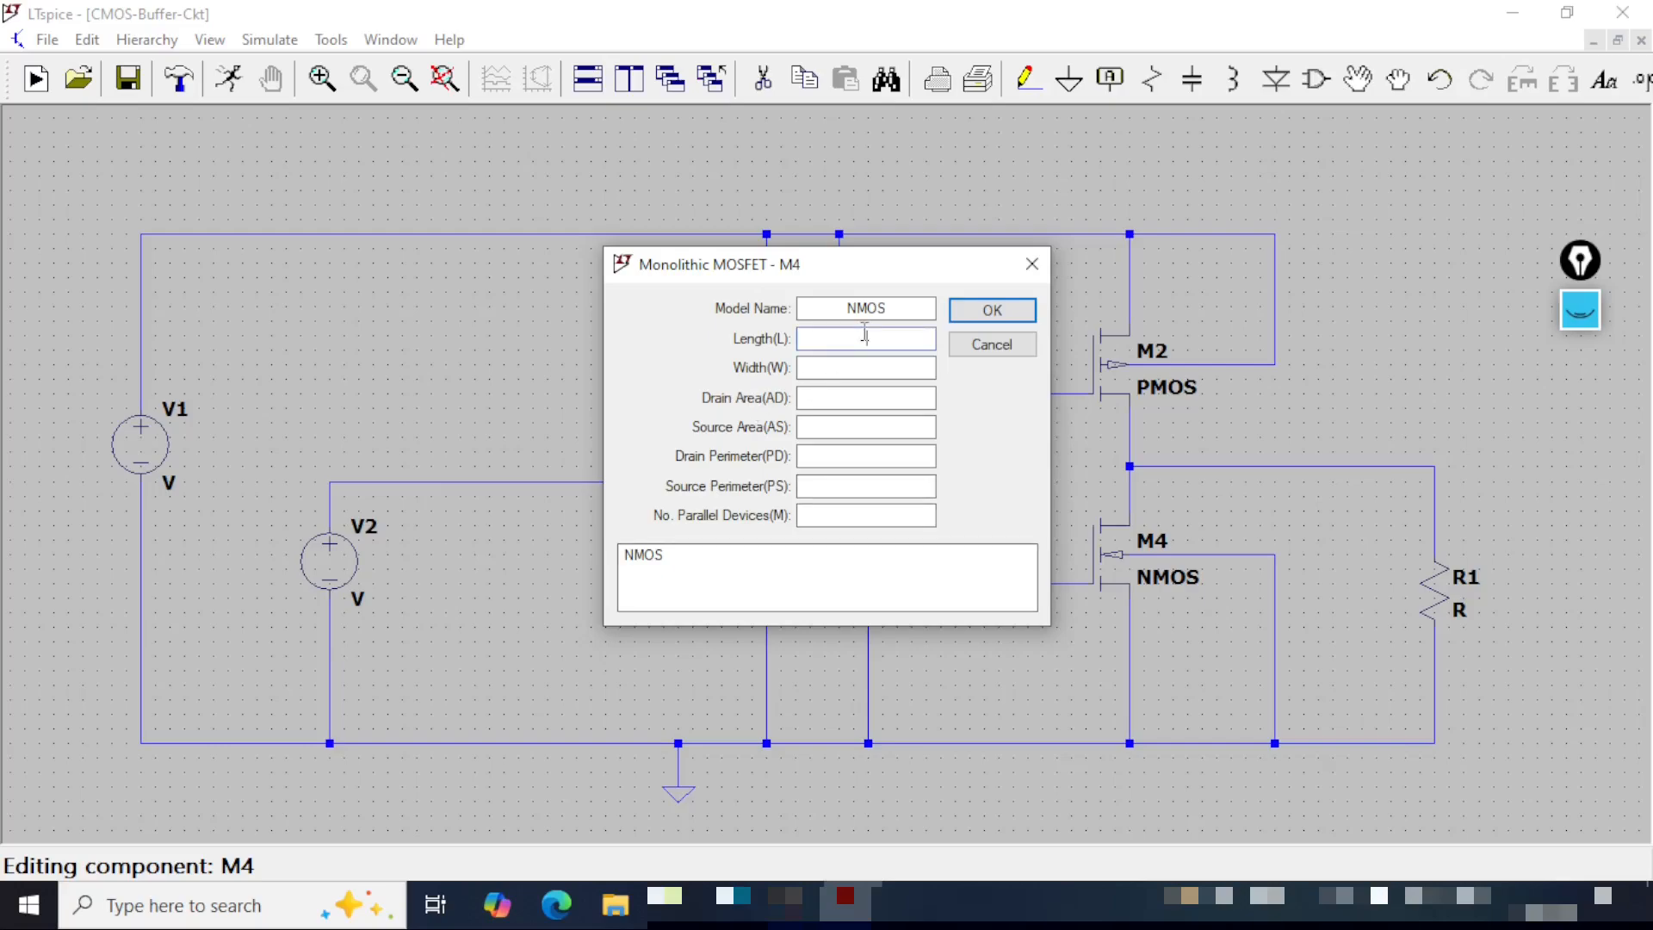
pyautogui.click(864, 338)
pyautogui.write('20u')
pyautogui.click(868, 369)
pyautogui.write('100u')
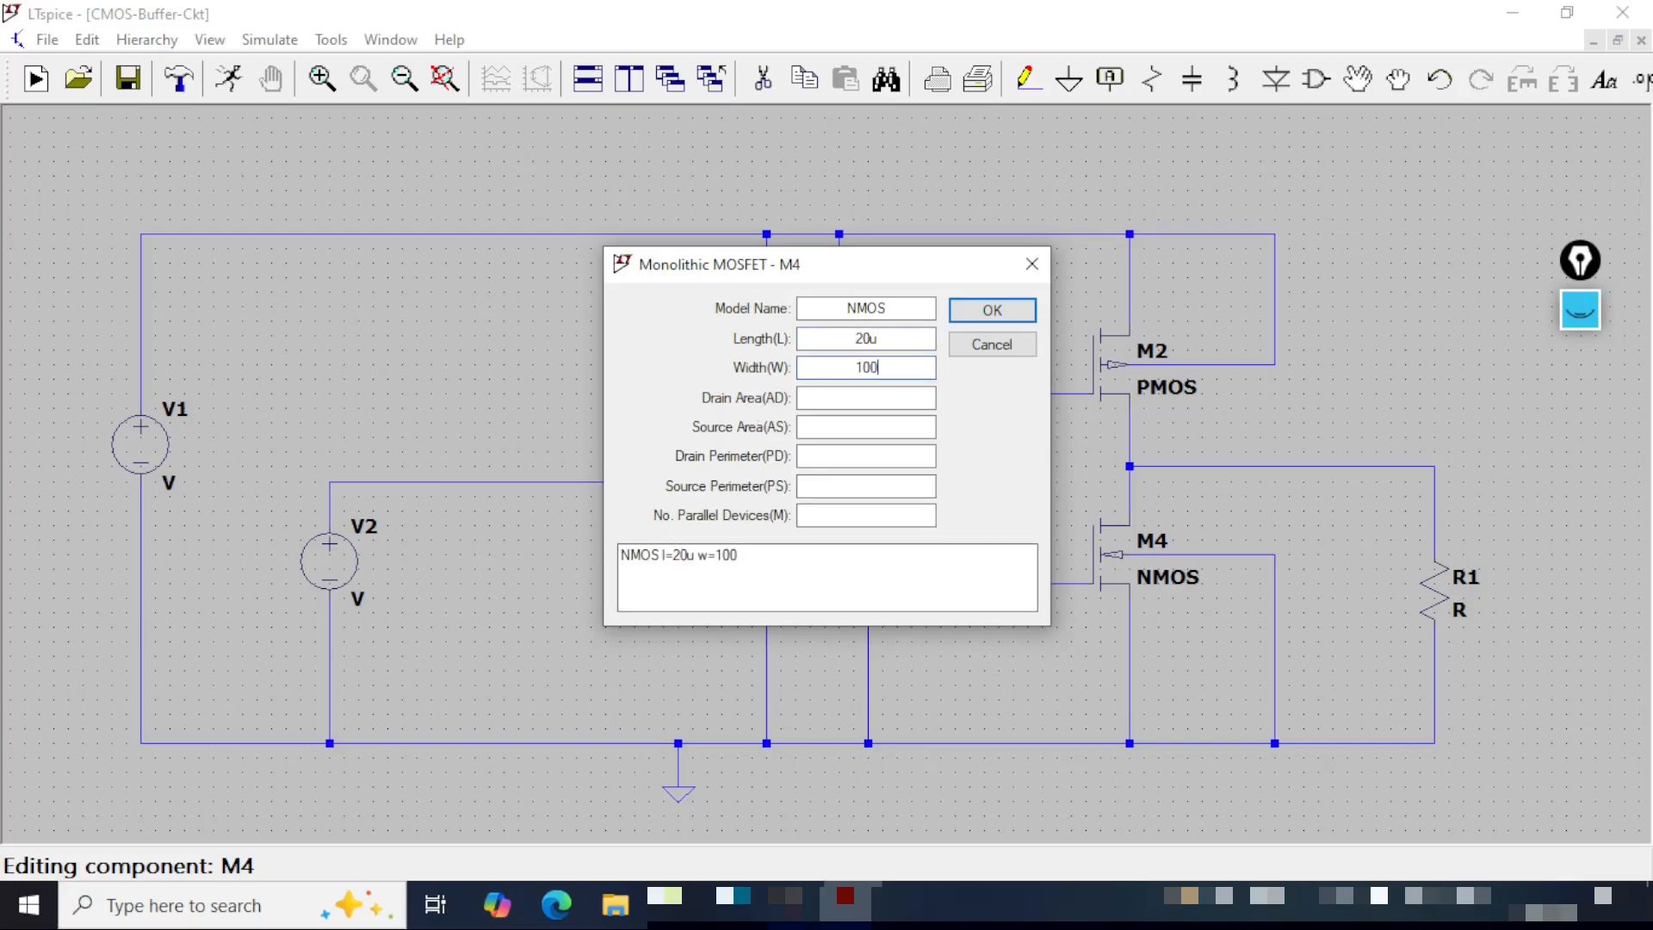
pyautogui.click(982, 310)
pyautogui.click(126, 80)
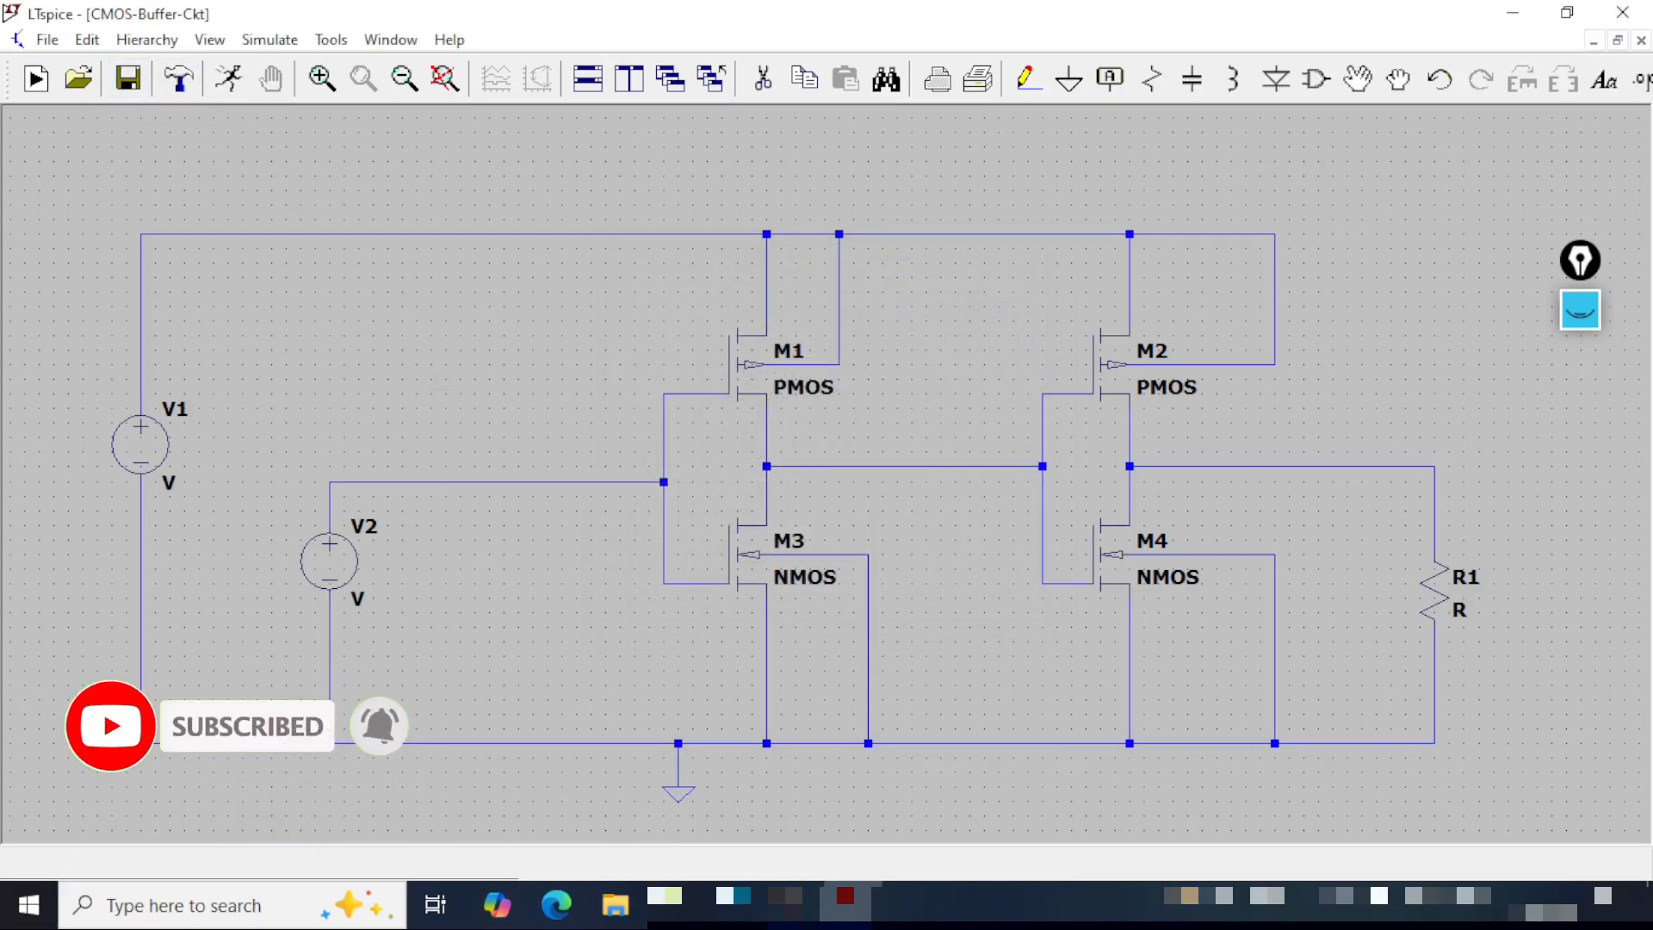
# - Rename resistor R1 as R-Load
pyautogui.rightClick(1470, 584)
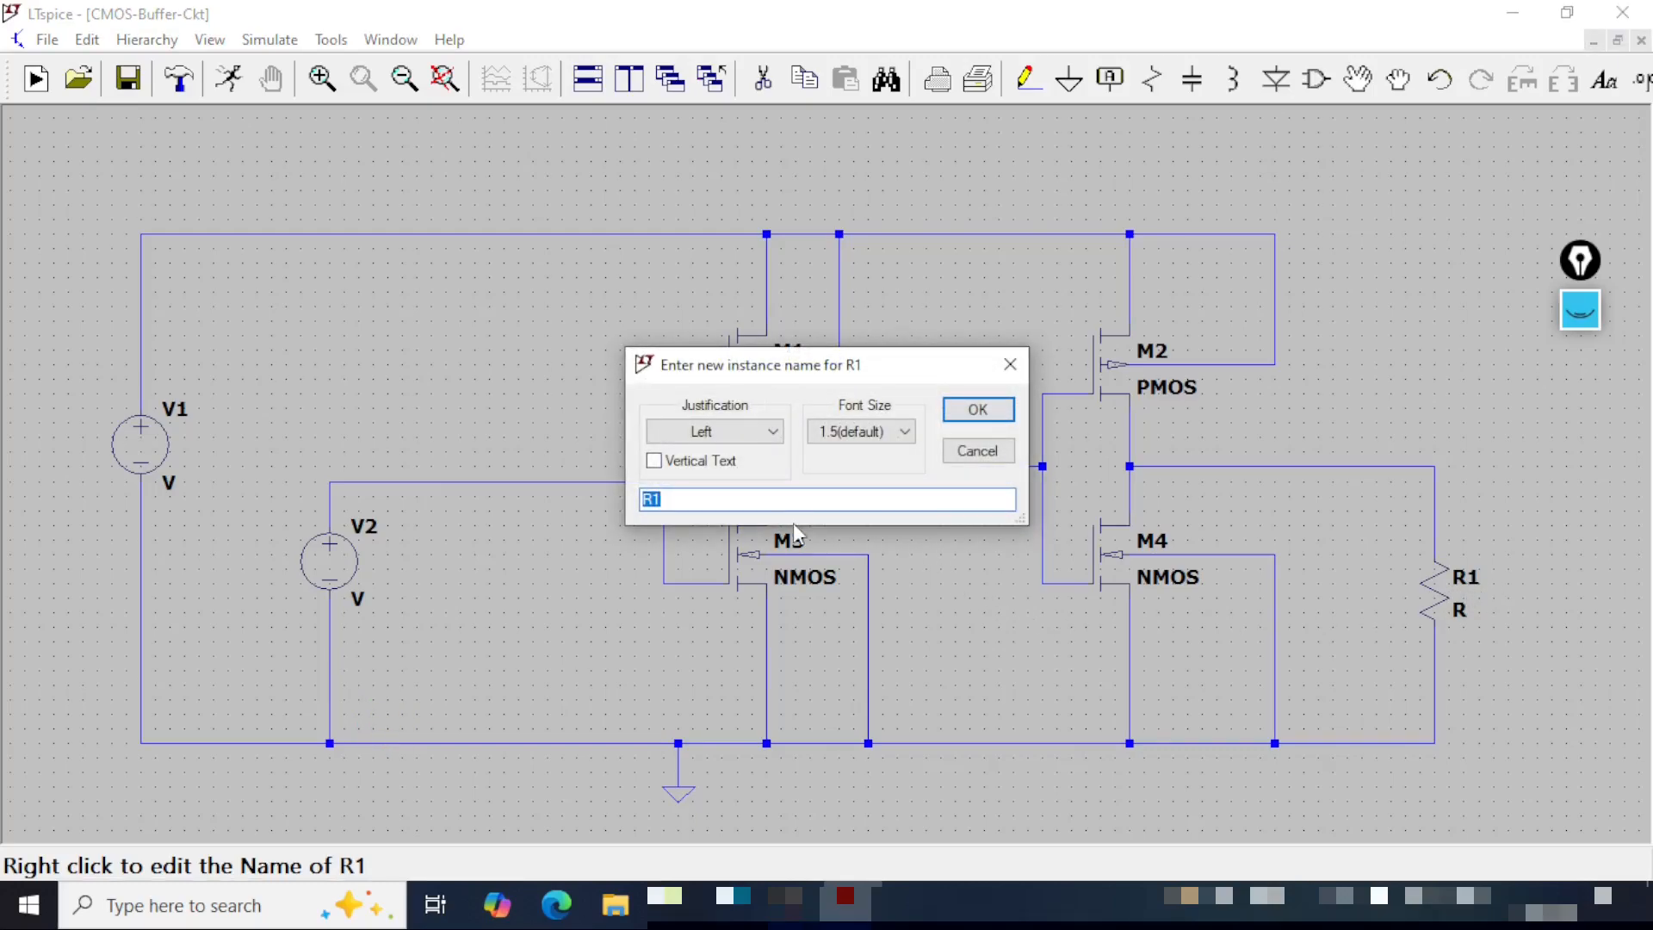
pyautogui.write('R-Load')
pyautogui.click(971, 408)
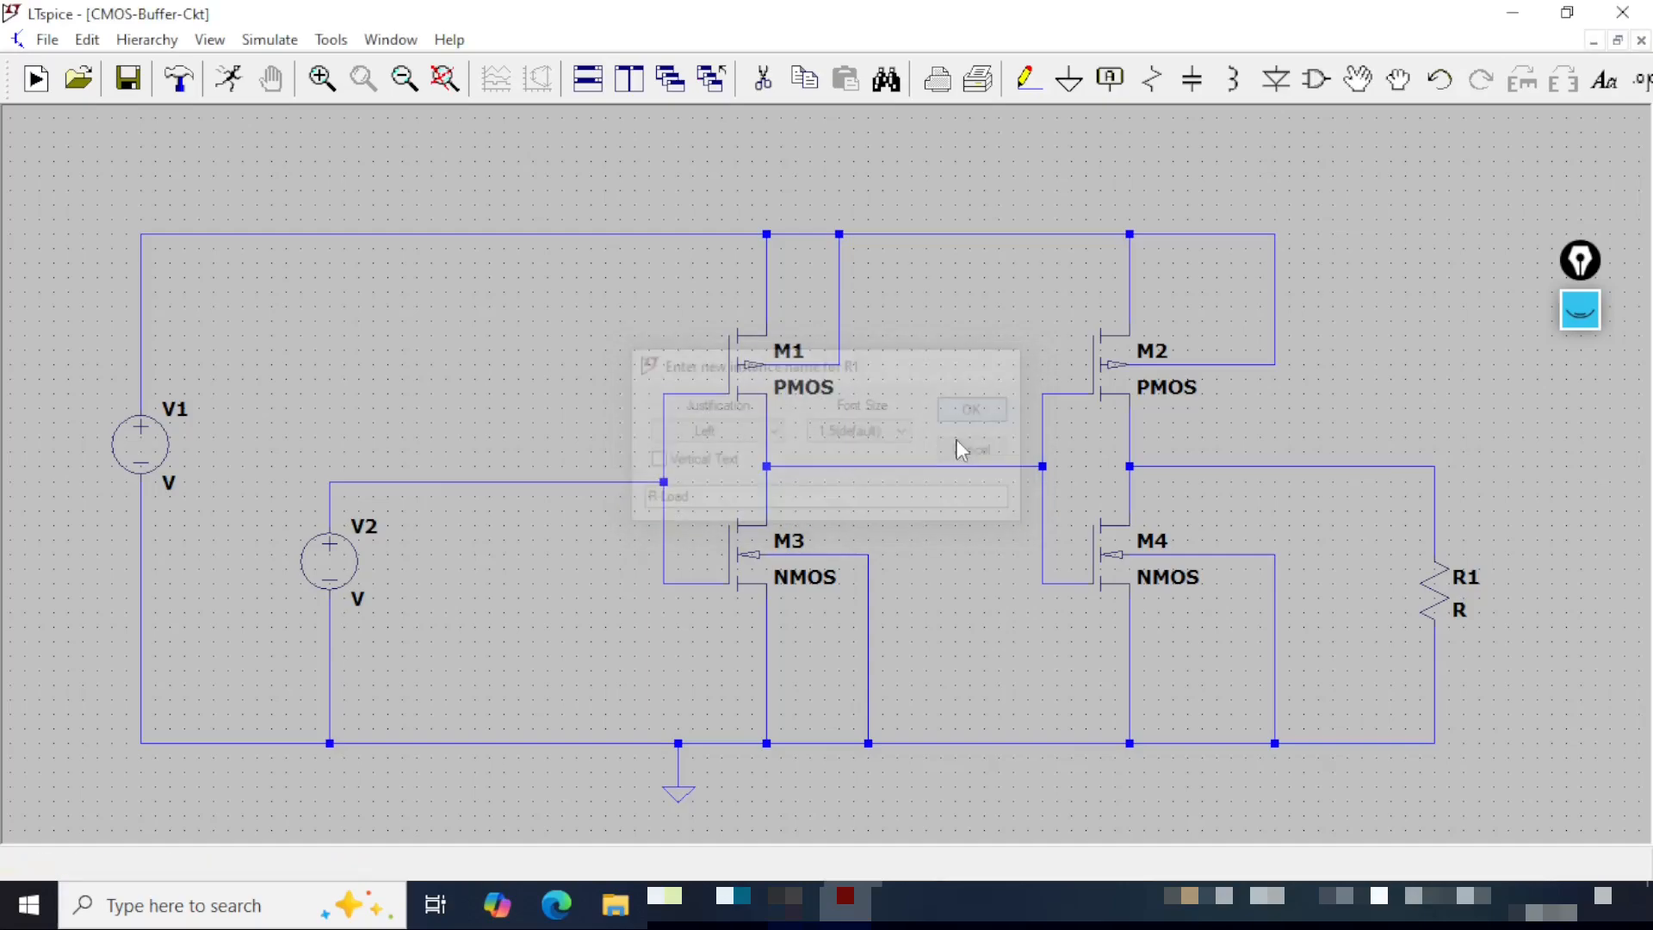
# - Set the resistance of load resistor R-Load to 100k
pyautogui.rightClick(1439, 602)
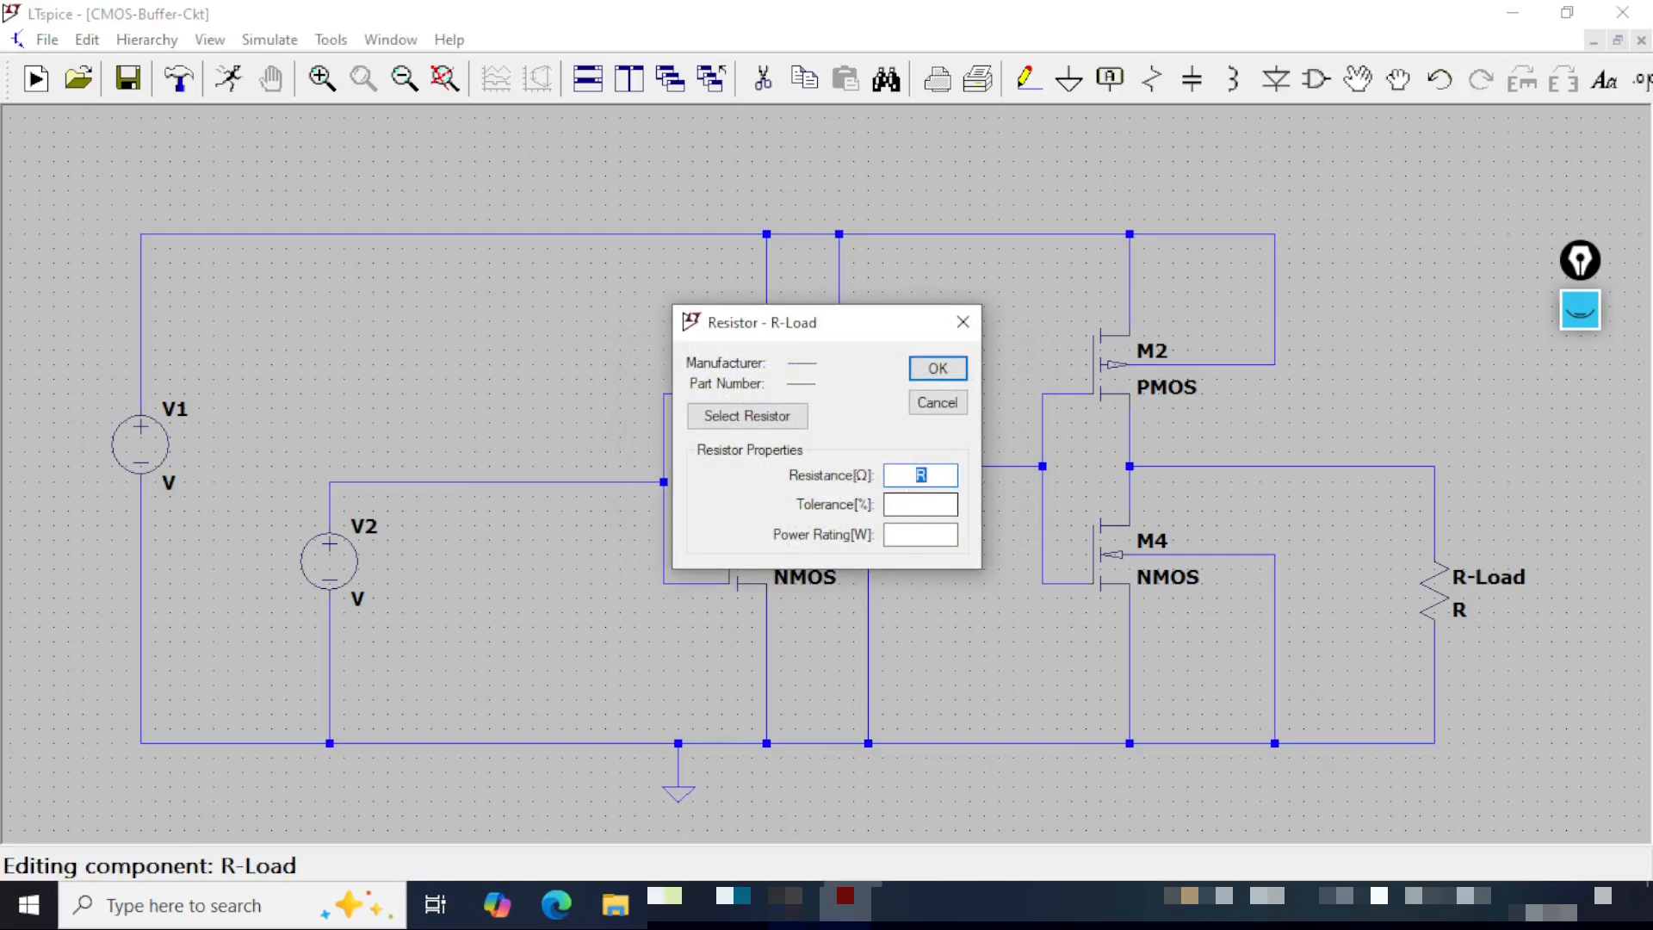
pyautogui.write('100k')
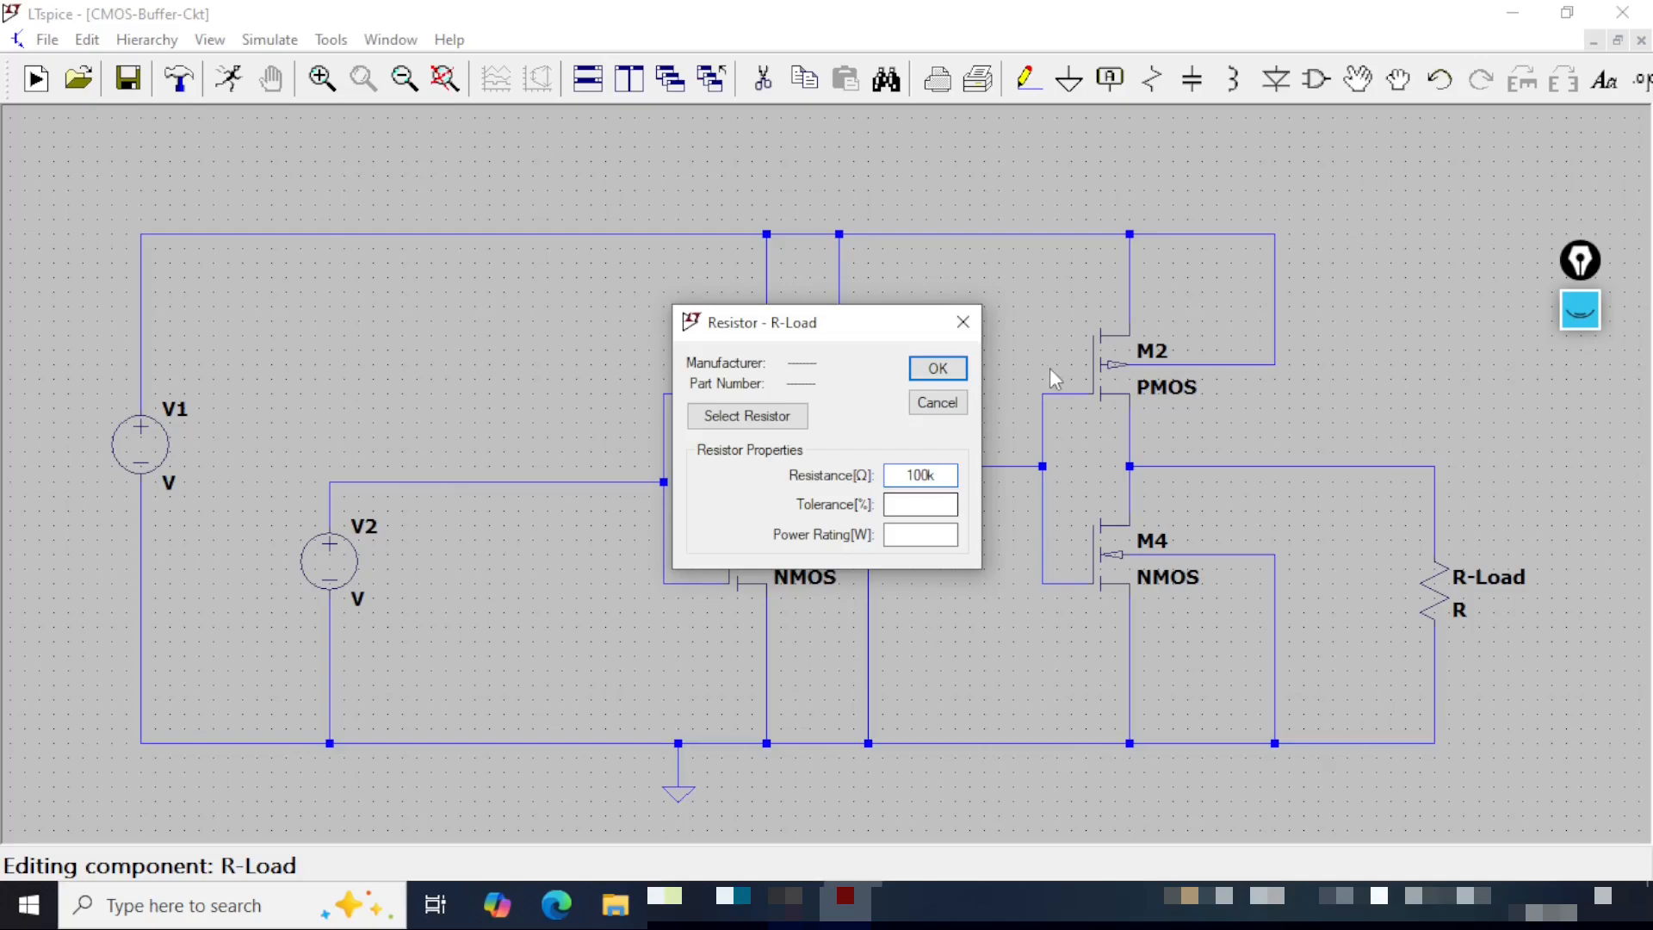
pyautogui.click(946, 368)
# - Rename voltage source V1 as VDD, set its DC value to 5v, and save the schematic
pyautogui.rightClick(177, 413)
pyautogui.write('VDD')
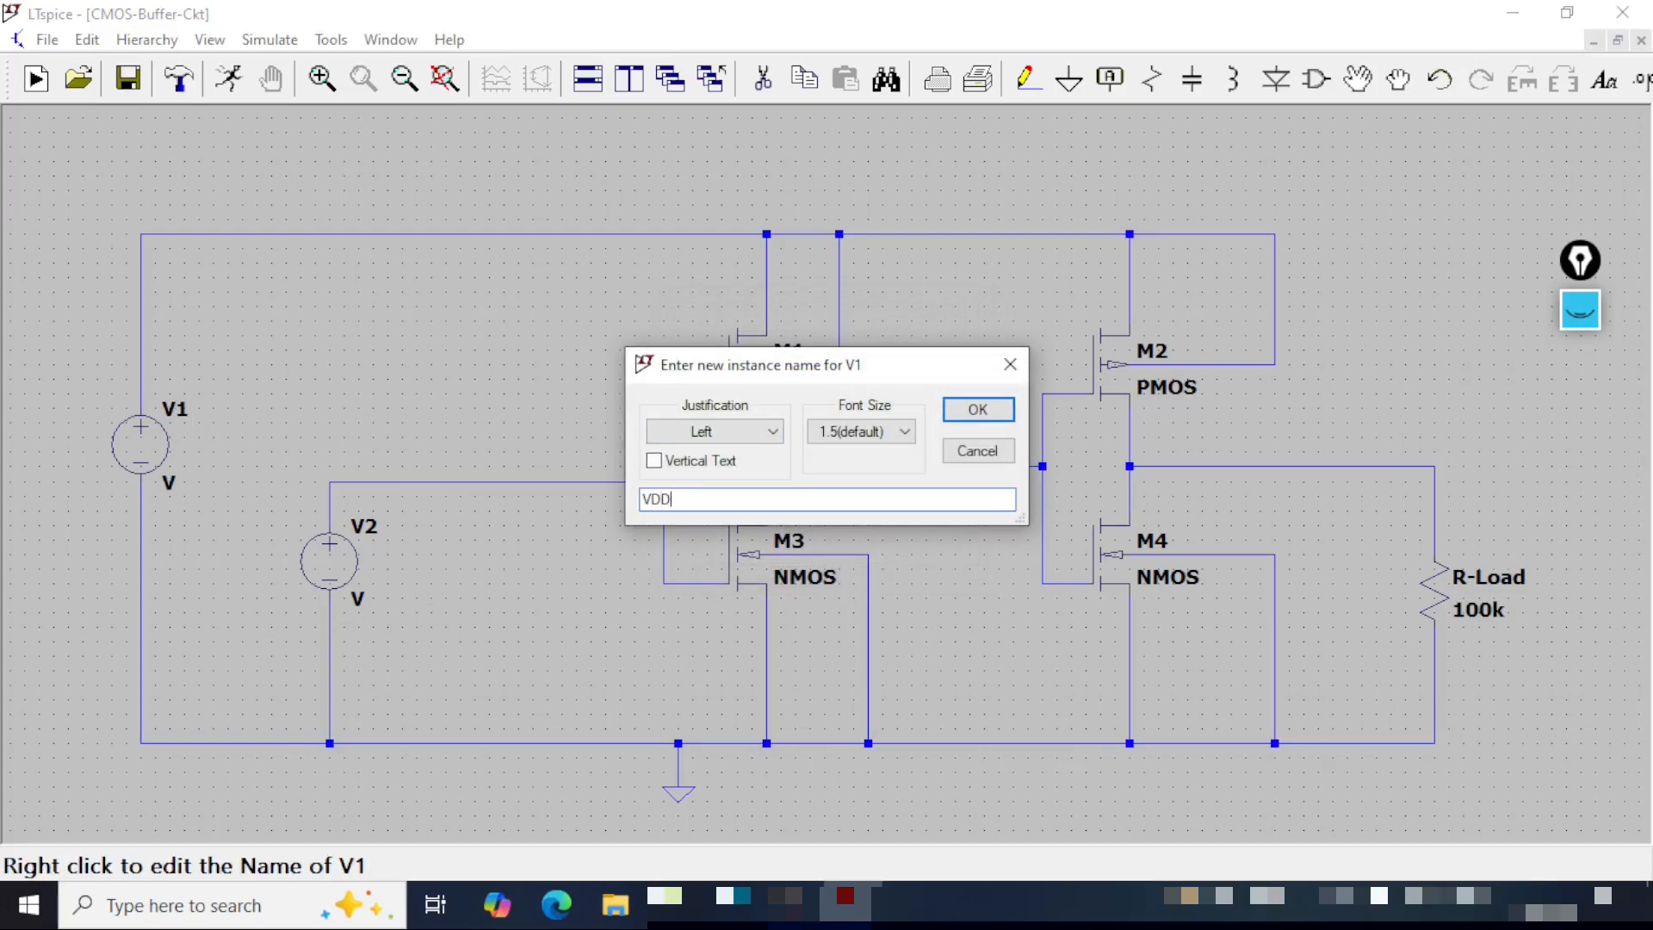
pyautogui.press('Return')
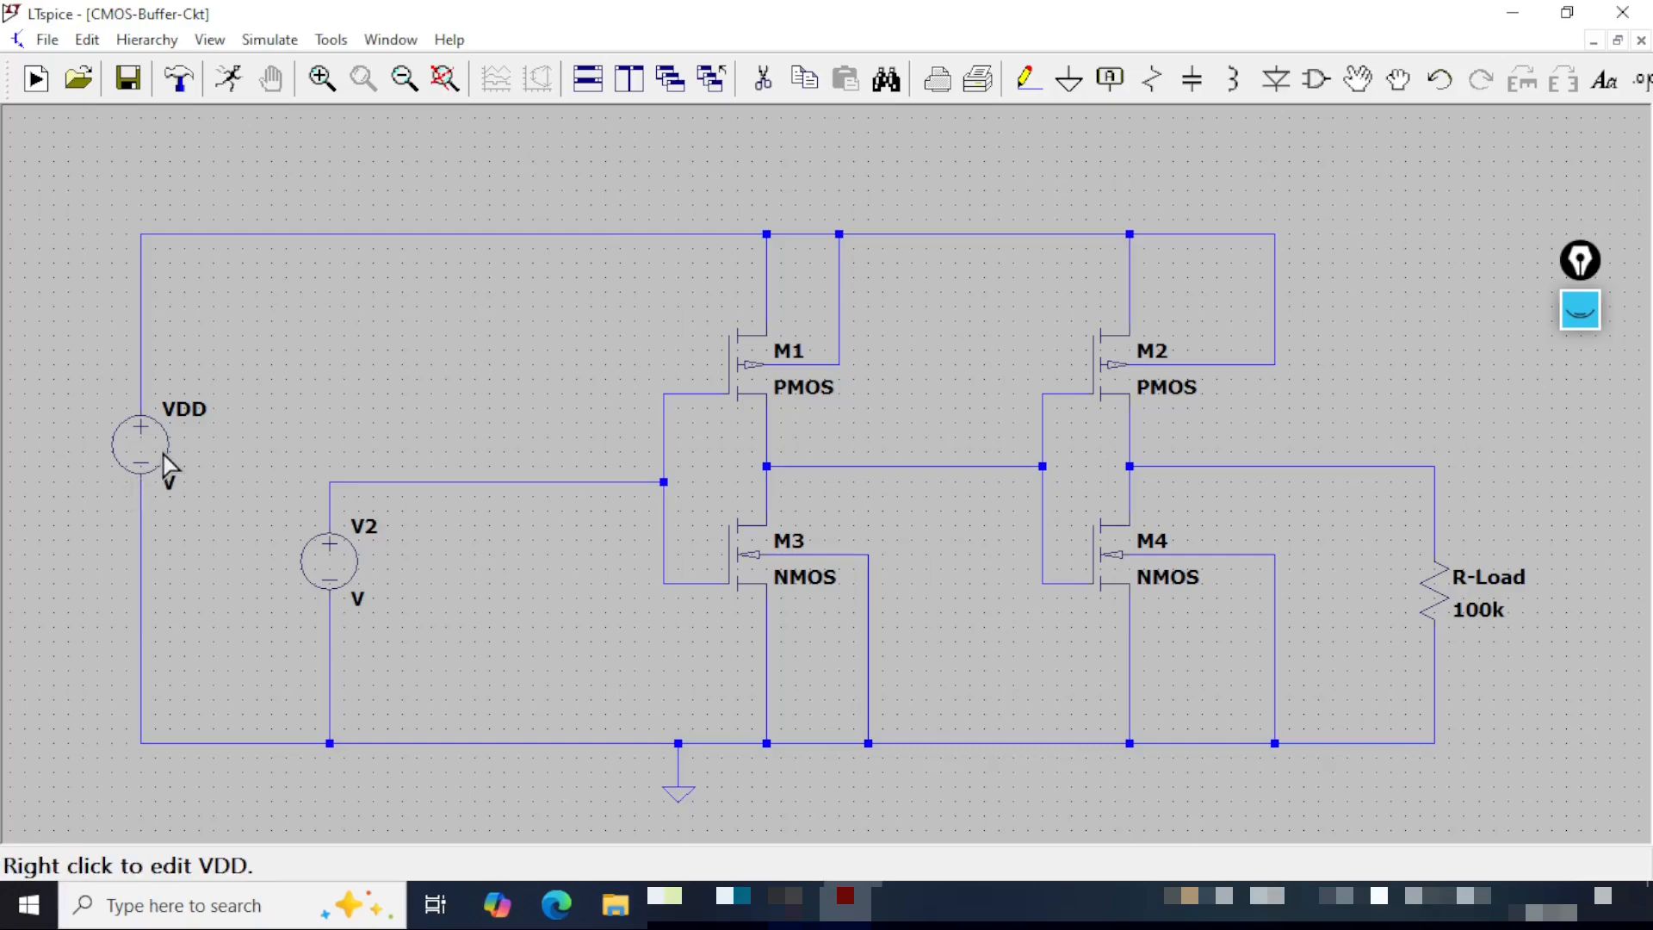
pyautogui.rightClick(137, 447)
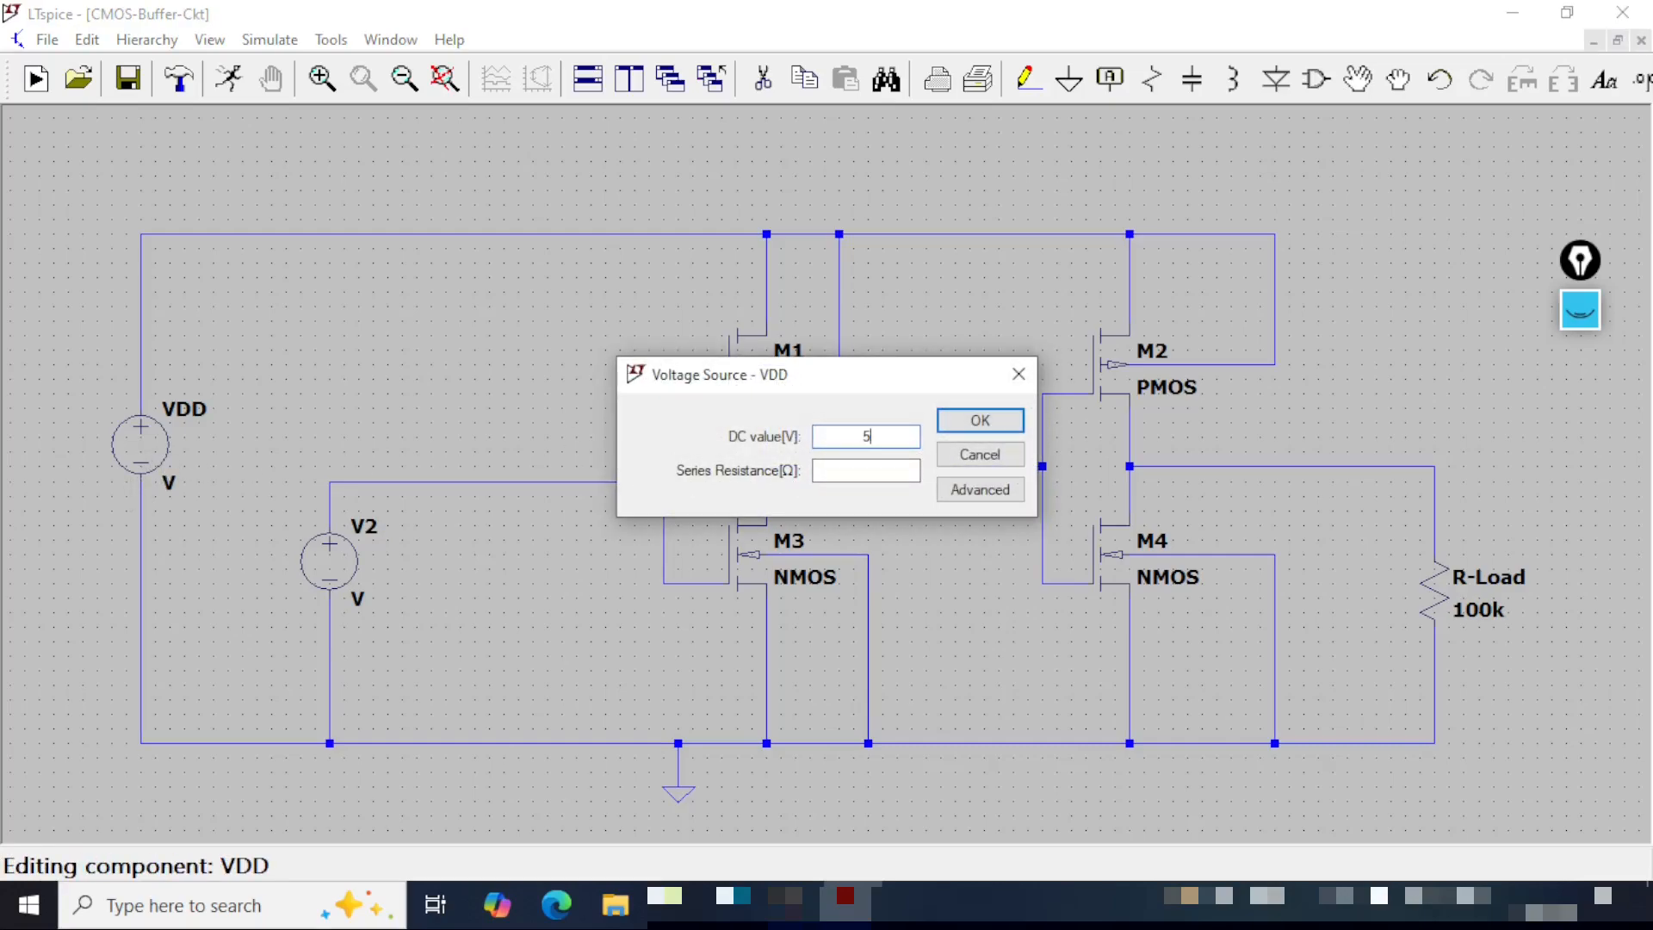
pyautogui.write('5v')
pyautogui.press('Return')
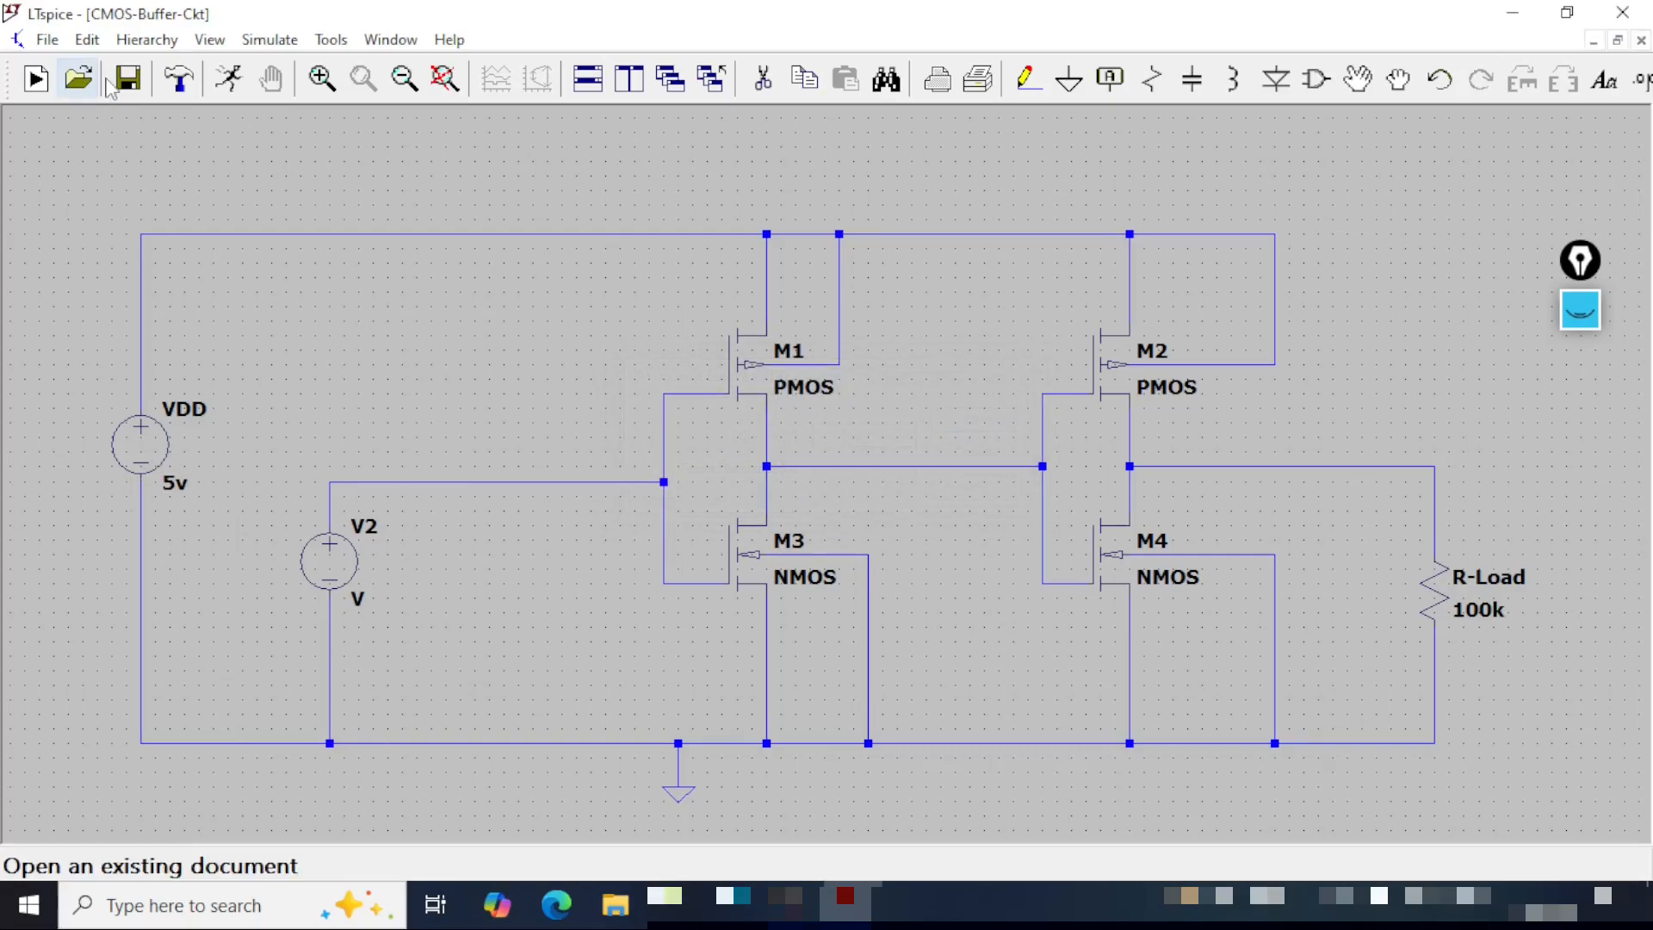
pyautogui.click(132, 84)
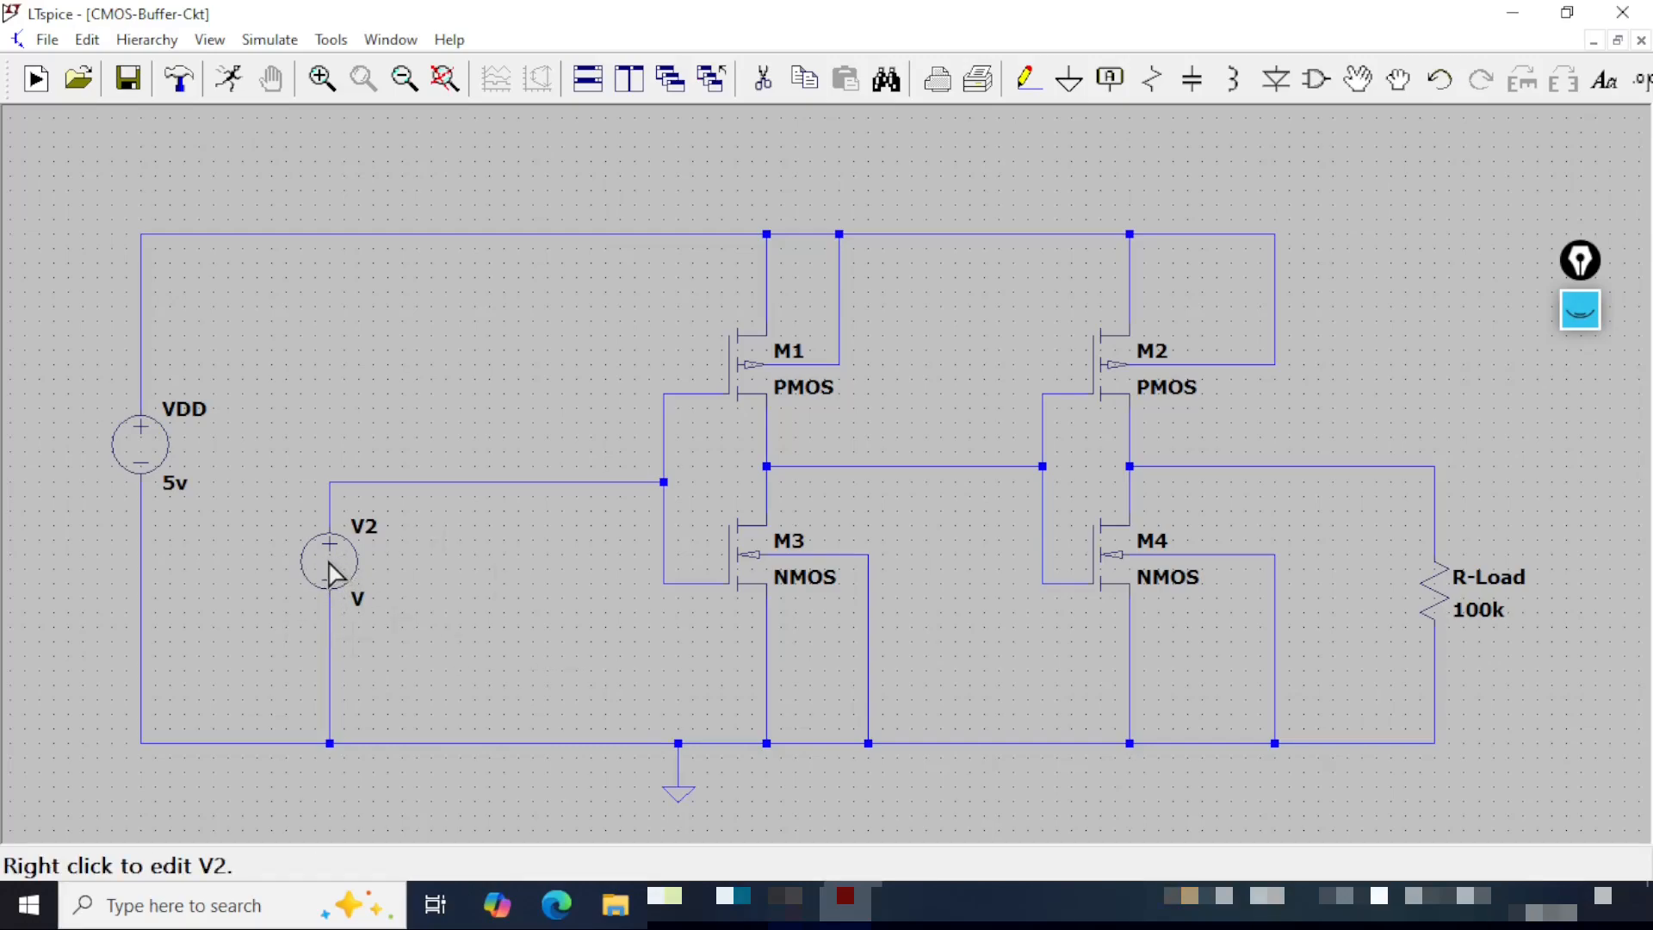
# - Configure V2 as a pulse source with Vinitial 0, Von 5, Tdelay 0, Trise 1n, Tfall 1n, Ton 20u and Tperiod 40u, and save the schematic
pyautogui.rightClick(334, 572)
pyautogui.click(970, 494)
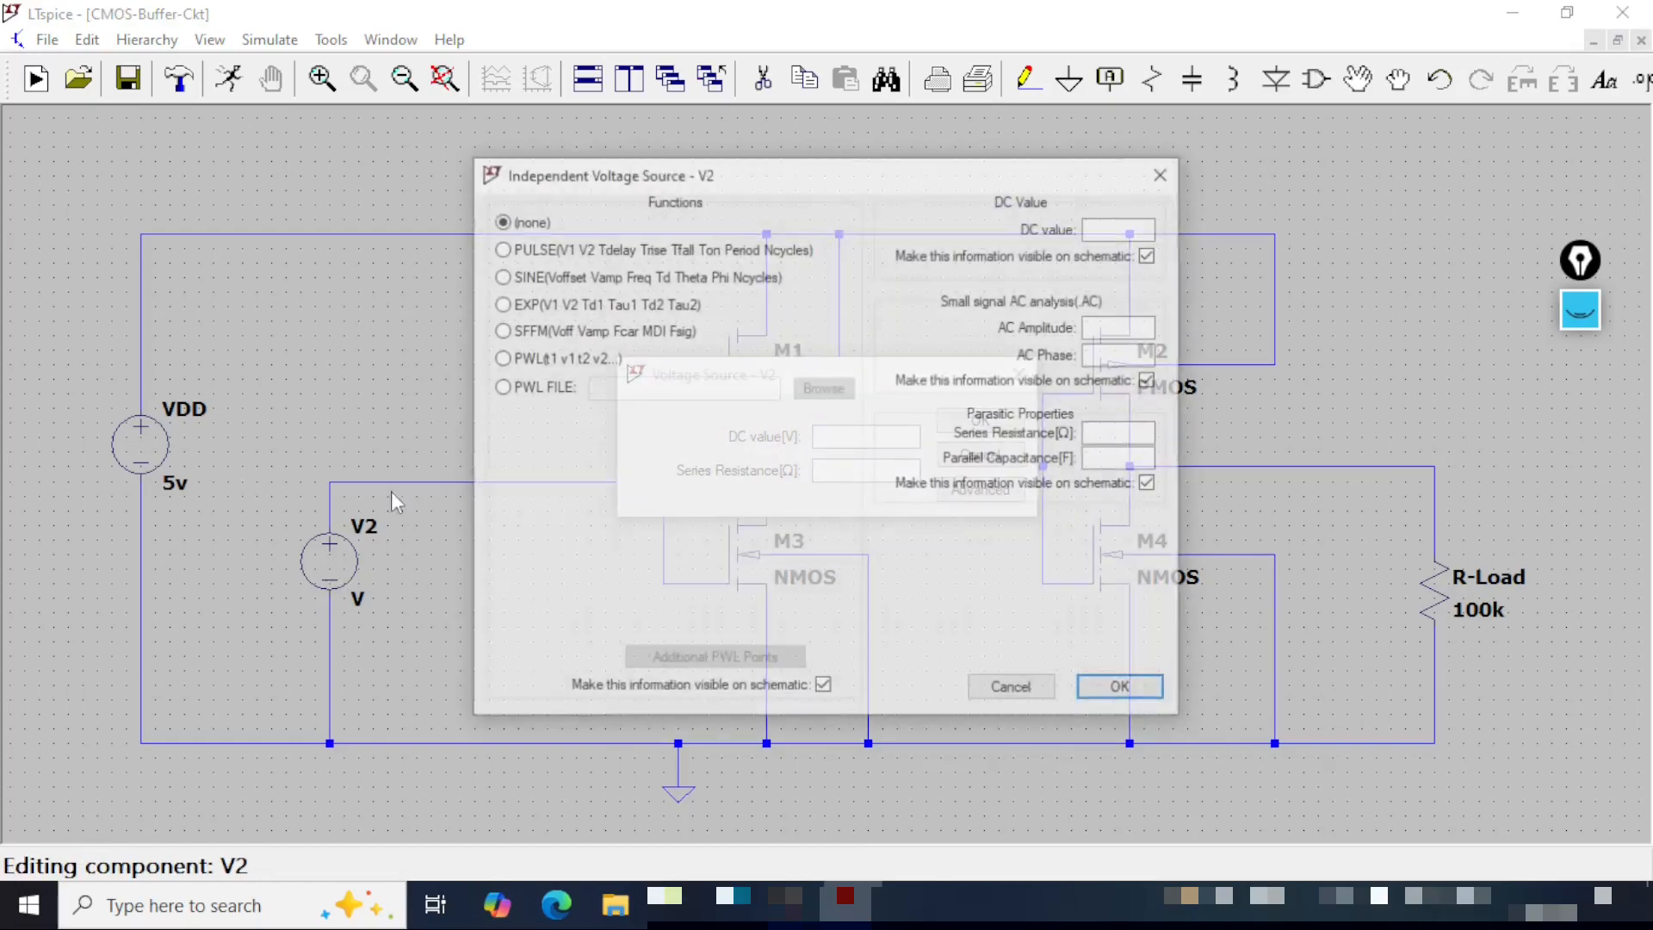
pyautogui.click(551, 249)
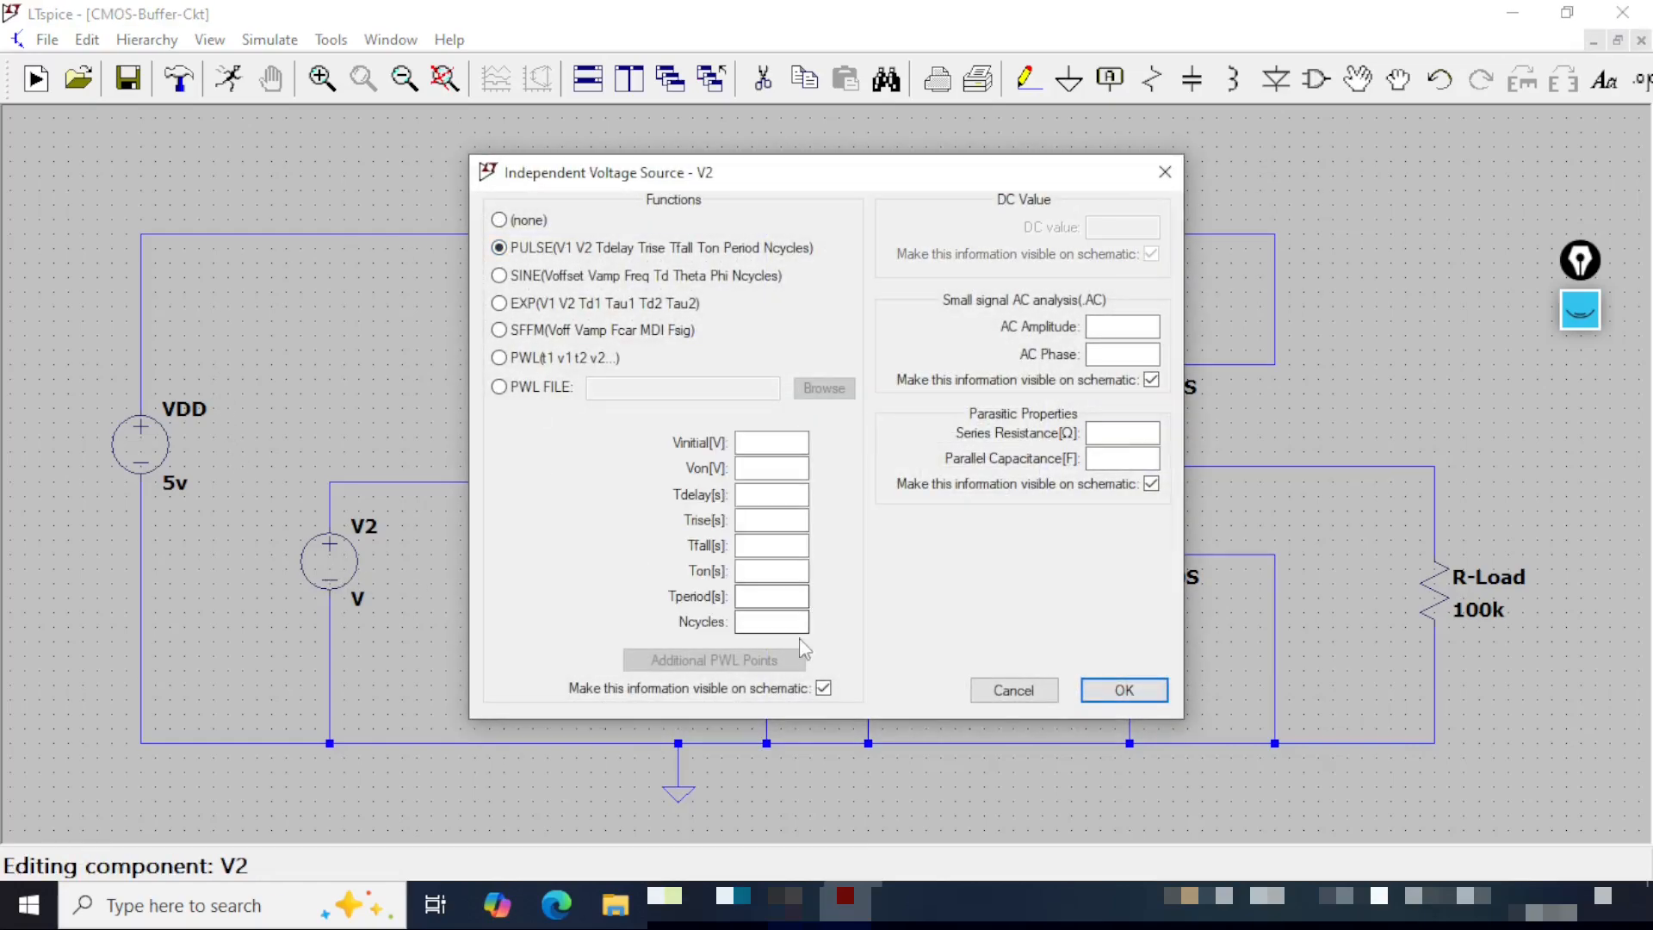
pyautogui.click(772, 441)
pyautogui.write('0')
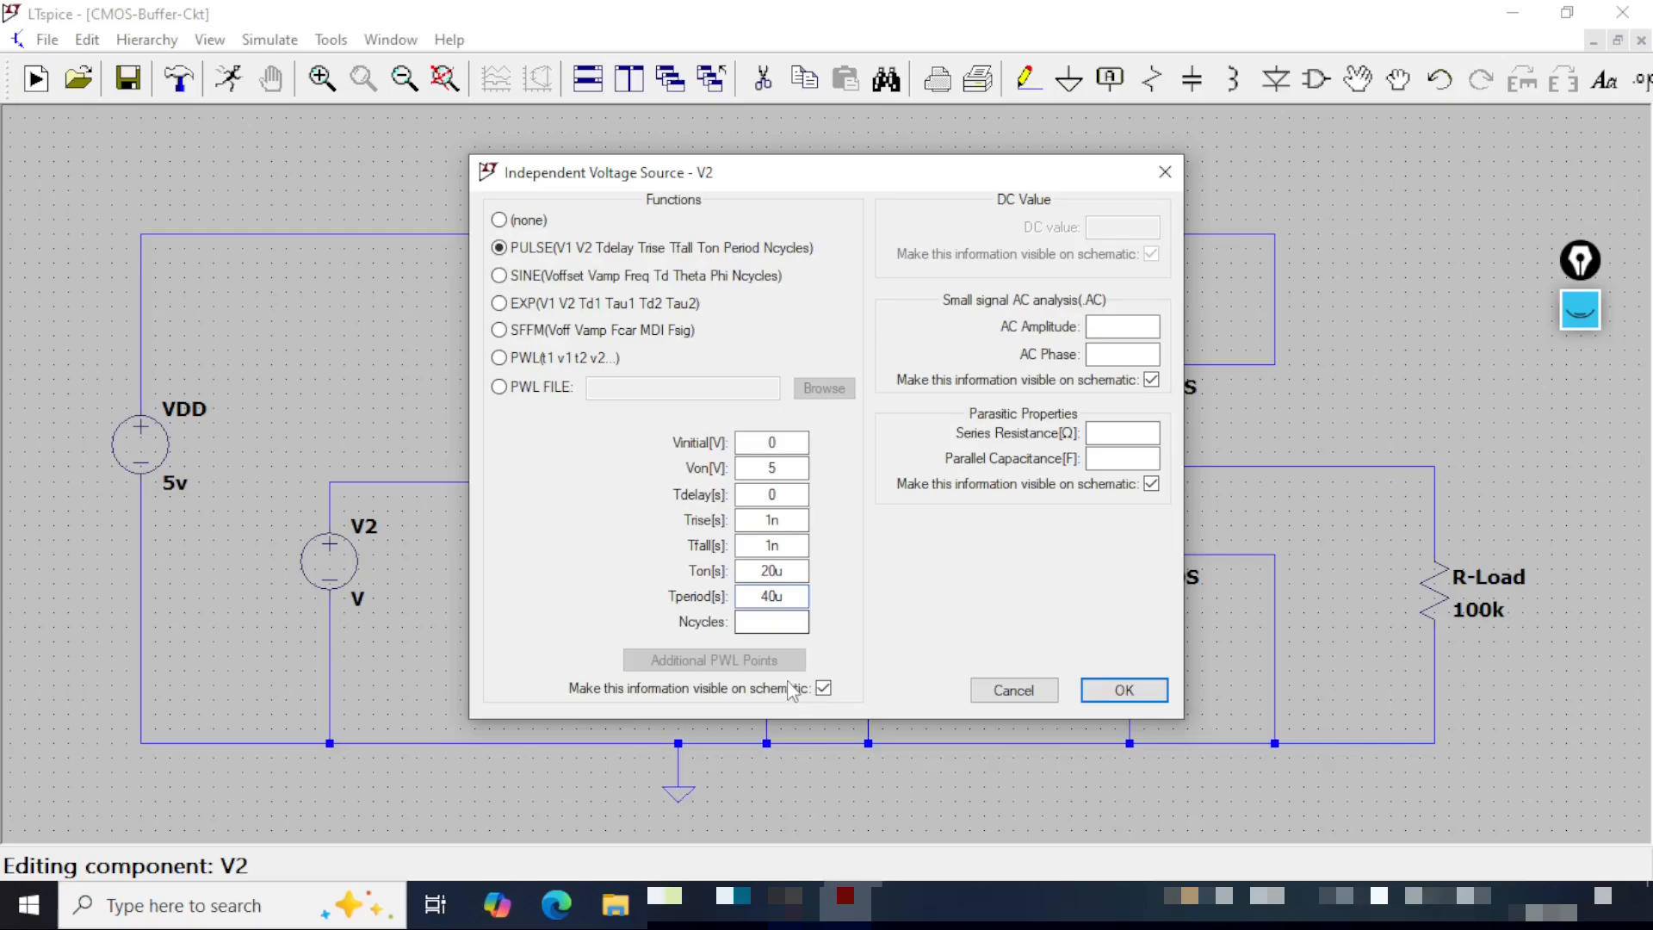
pyautogui.click(779, 469)
pyautogui.click(1124, 689)
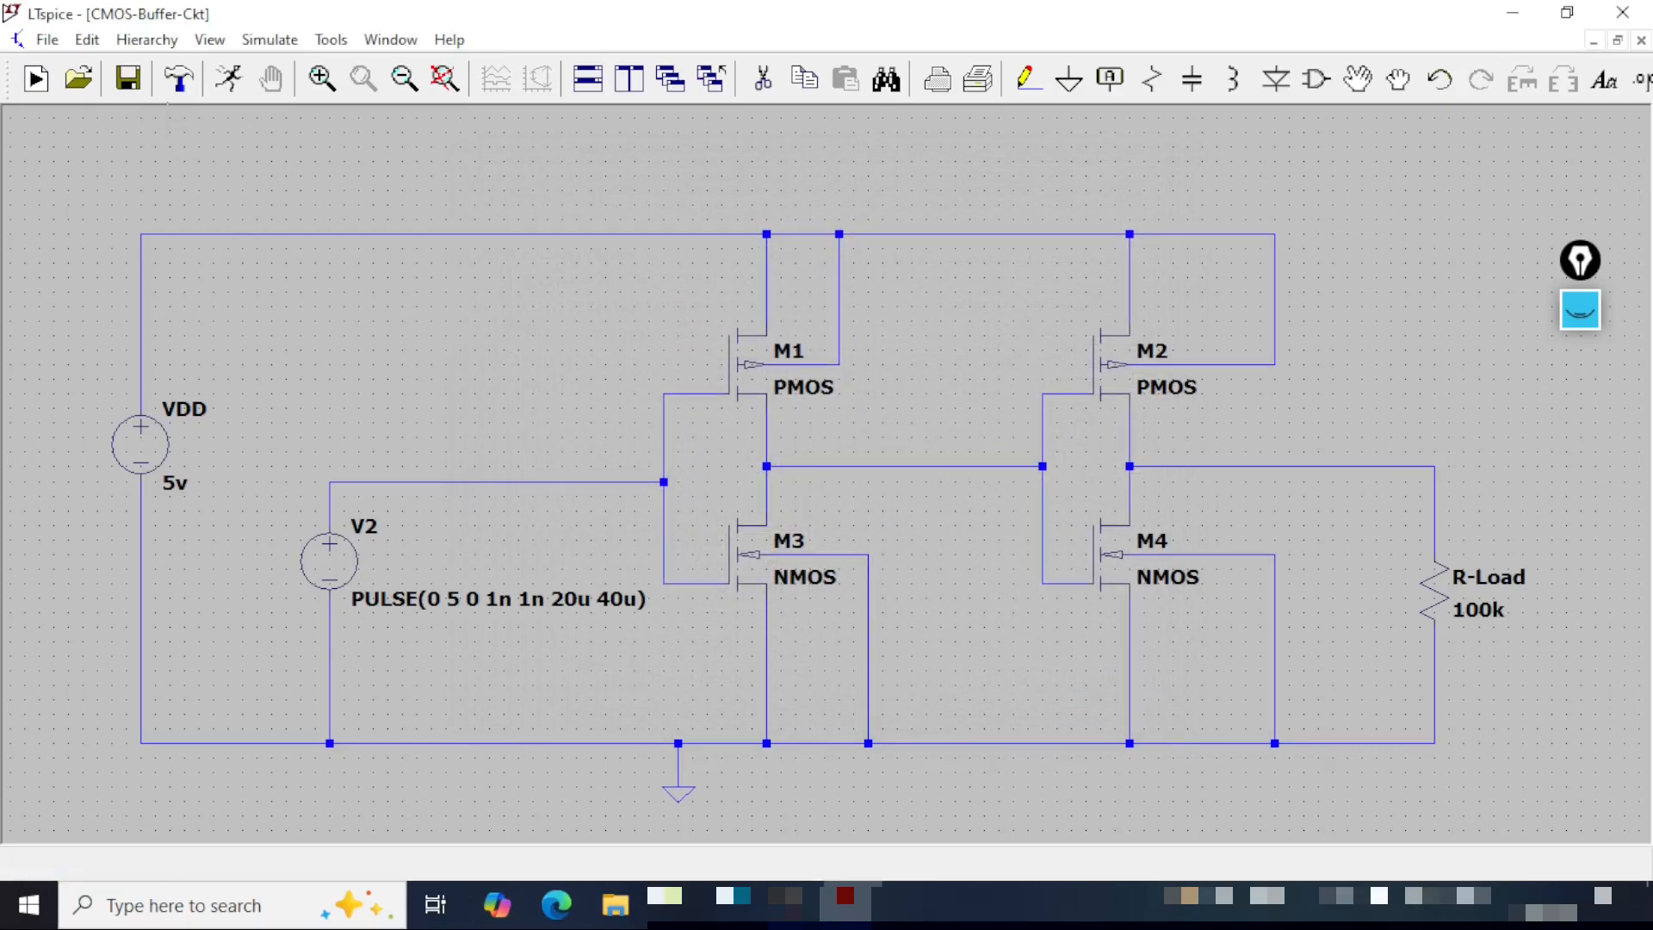
pyautogui.click(130, 80)
# - Place a net label A with port type Input at the wire corner above source V2
pyautogui.click(1114, 80)
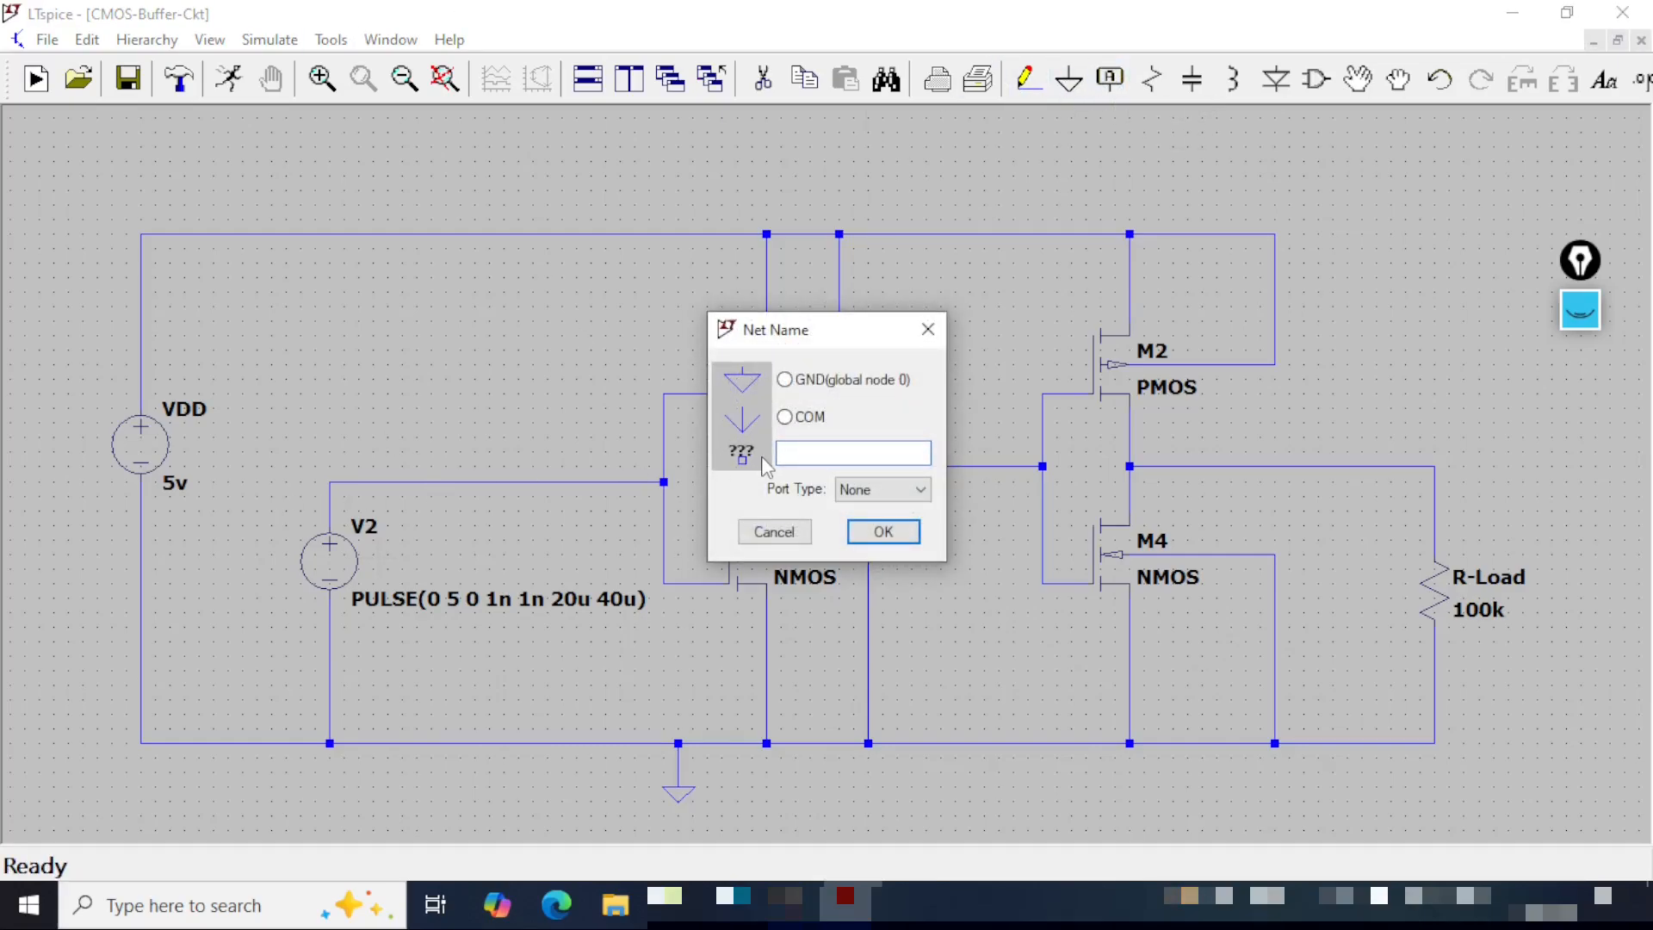
pyautogui.write('A')
pyautogui.click(904, 497)
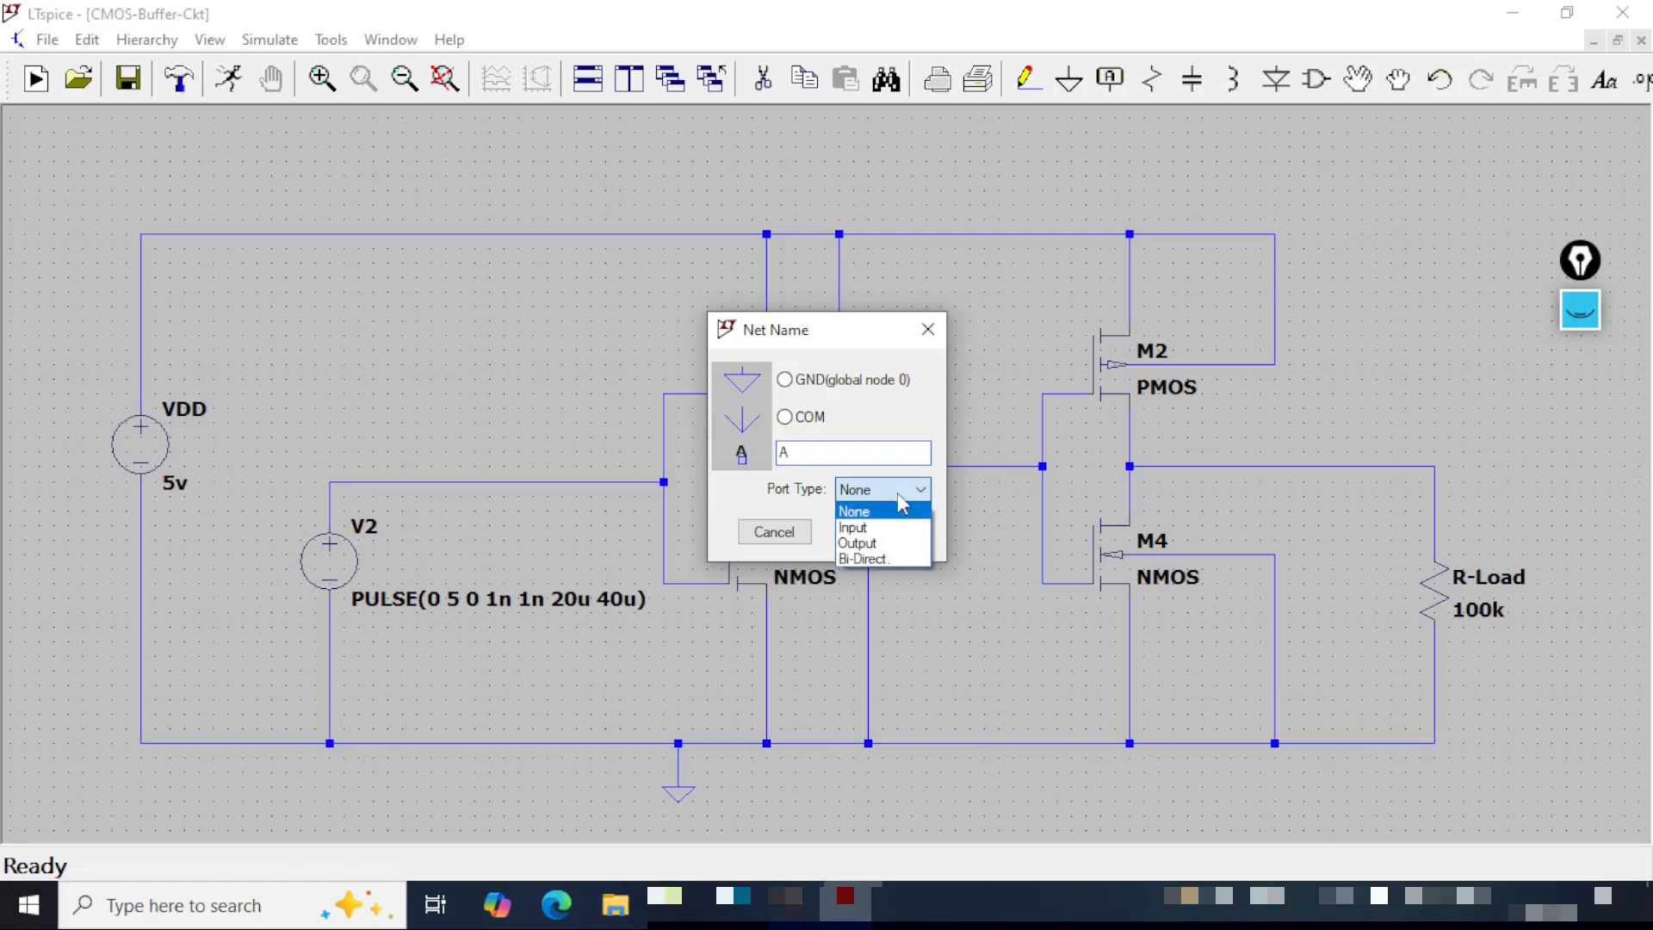
pyautogui.click(869, 509)
pyautogui.click(886, 531)
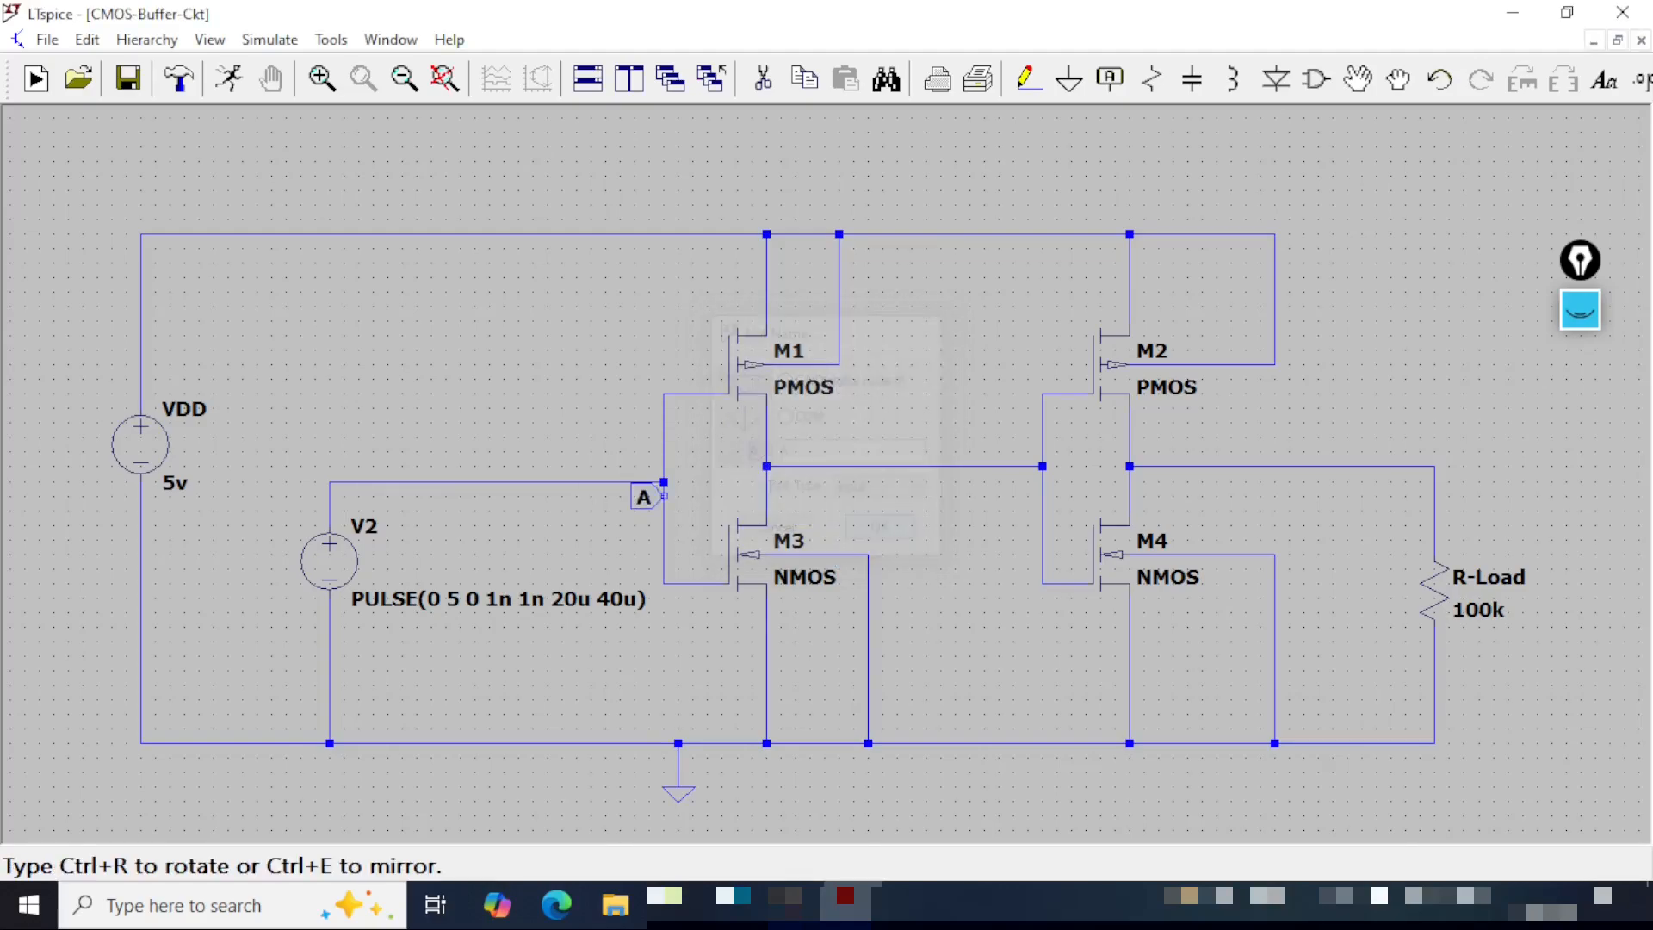
pyautogui.click(328, 482)
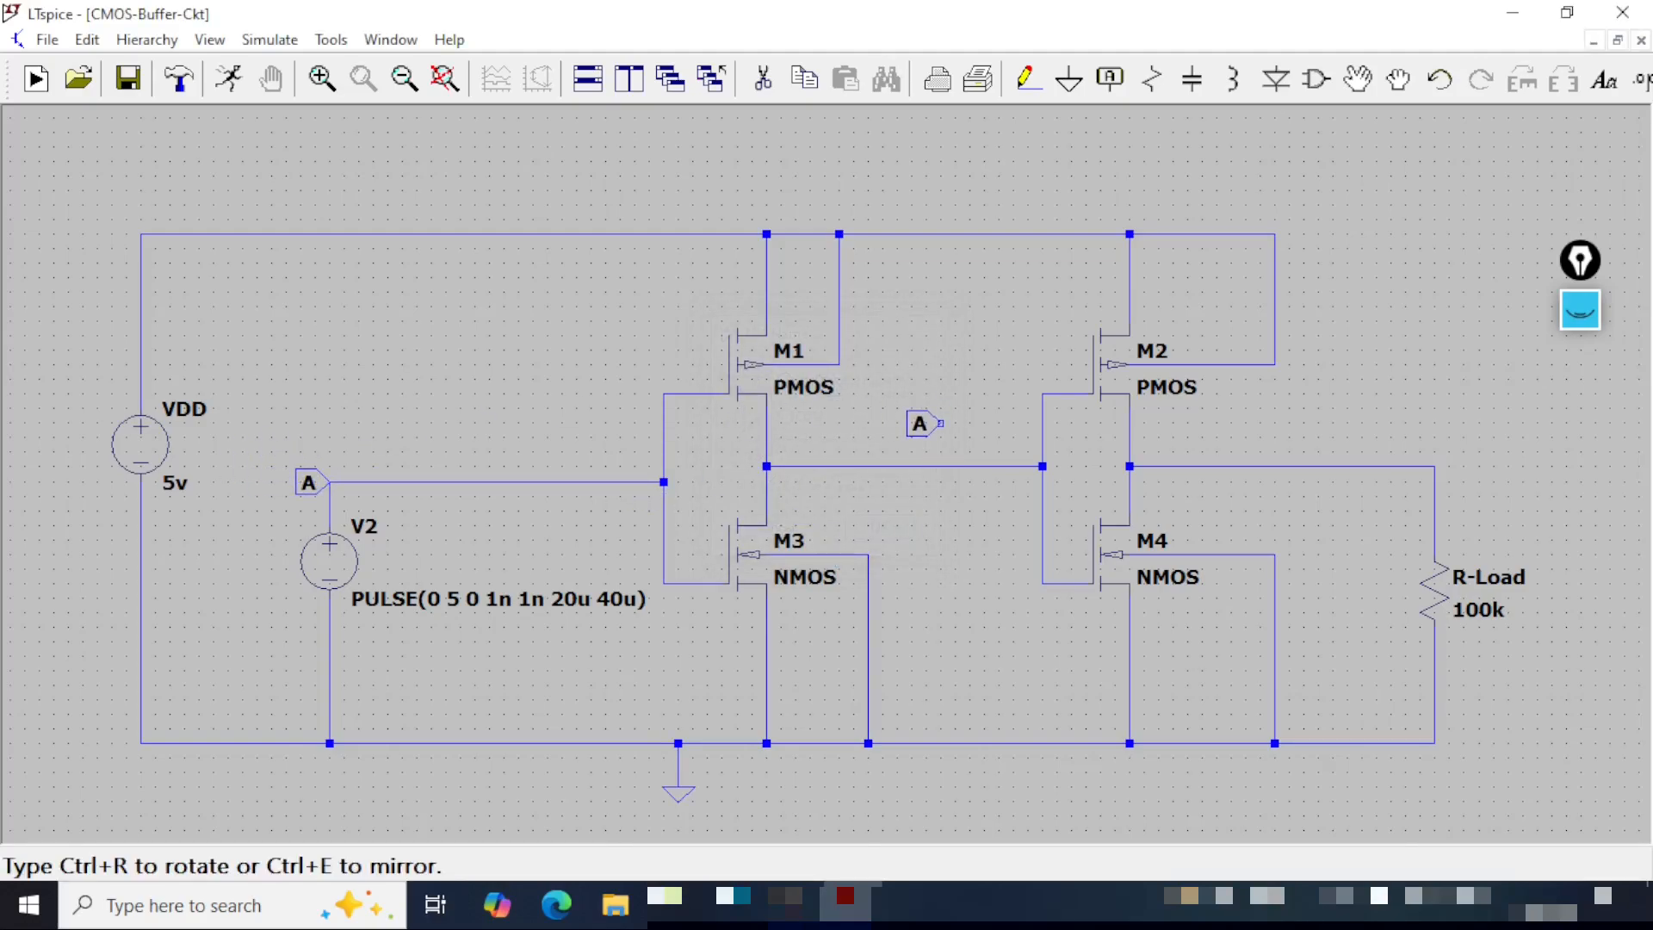
pyautogui.press('Escape')
# - Place a net label Y with port type Output at the wire corner above R-Load
pyautogui.click(1120, 79)
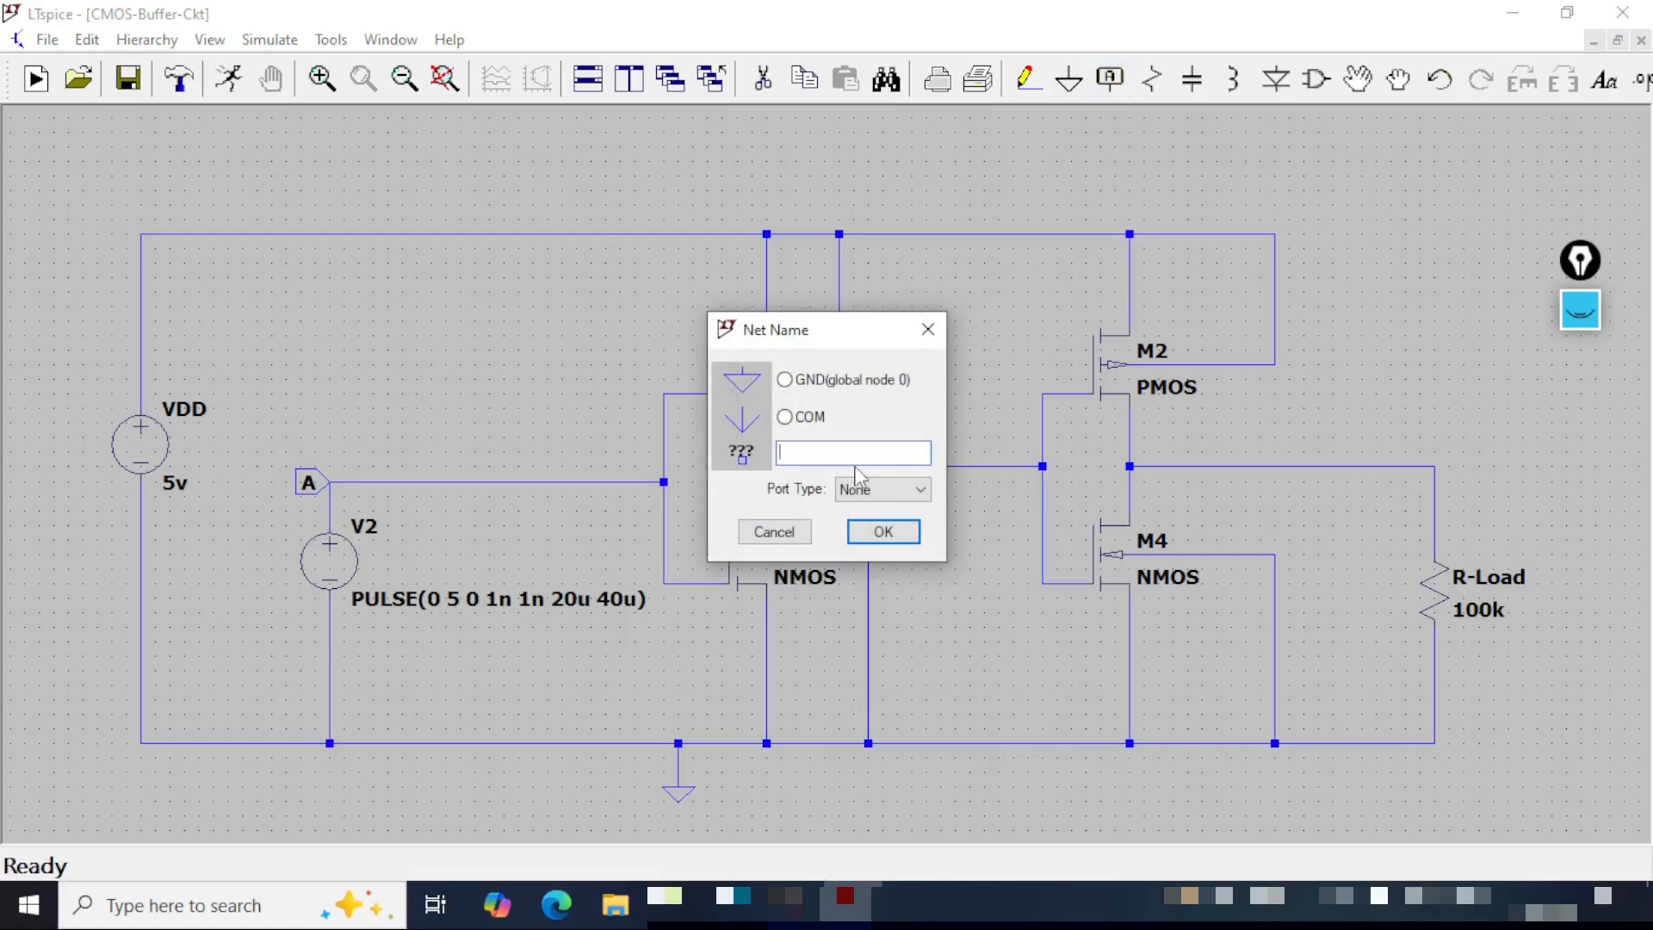
pyautogui.write('Y')
pyautogui.click(872, 488)
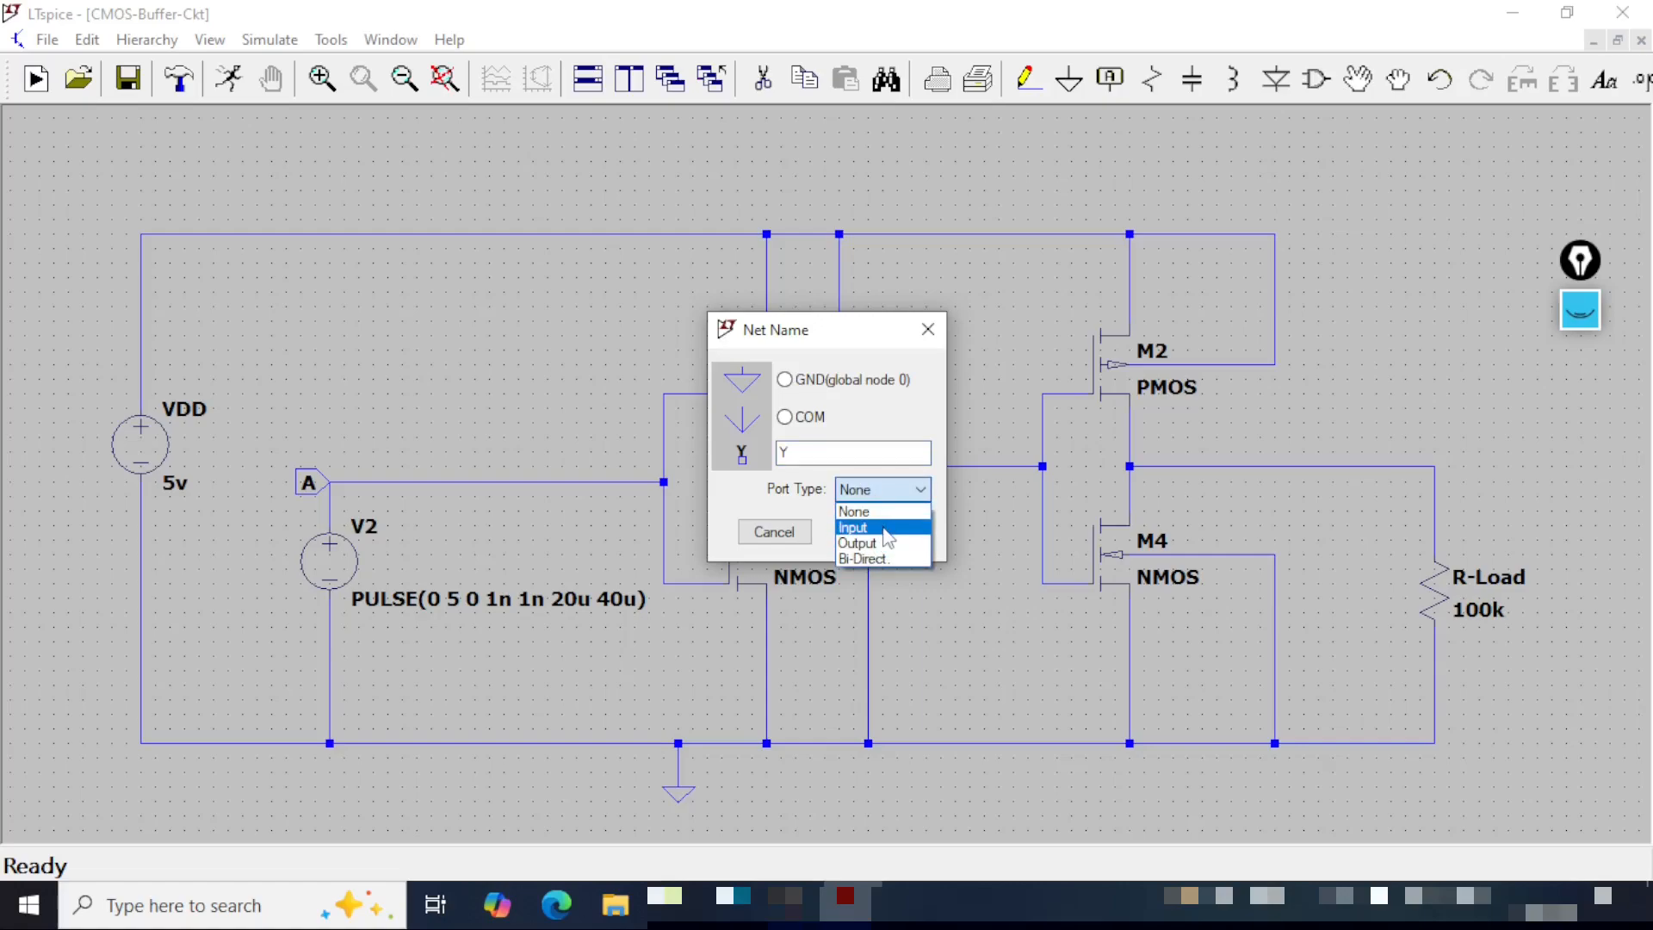
pyautogui.click(876, 543)
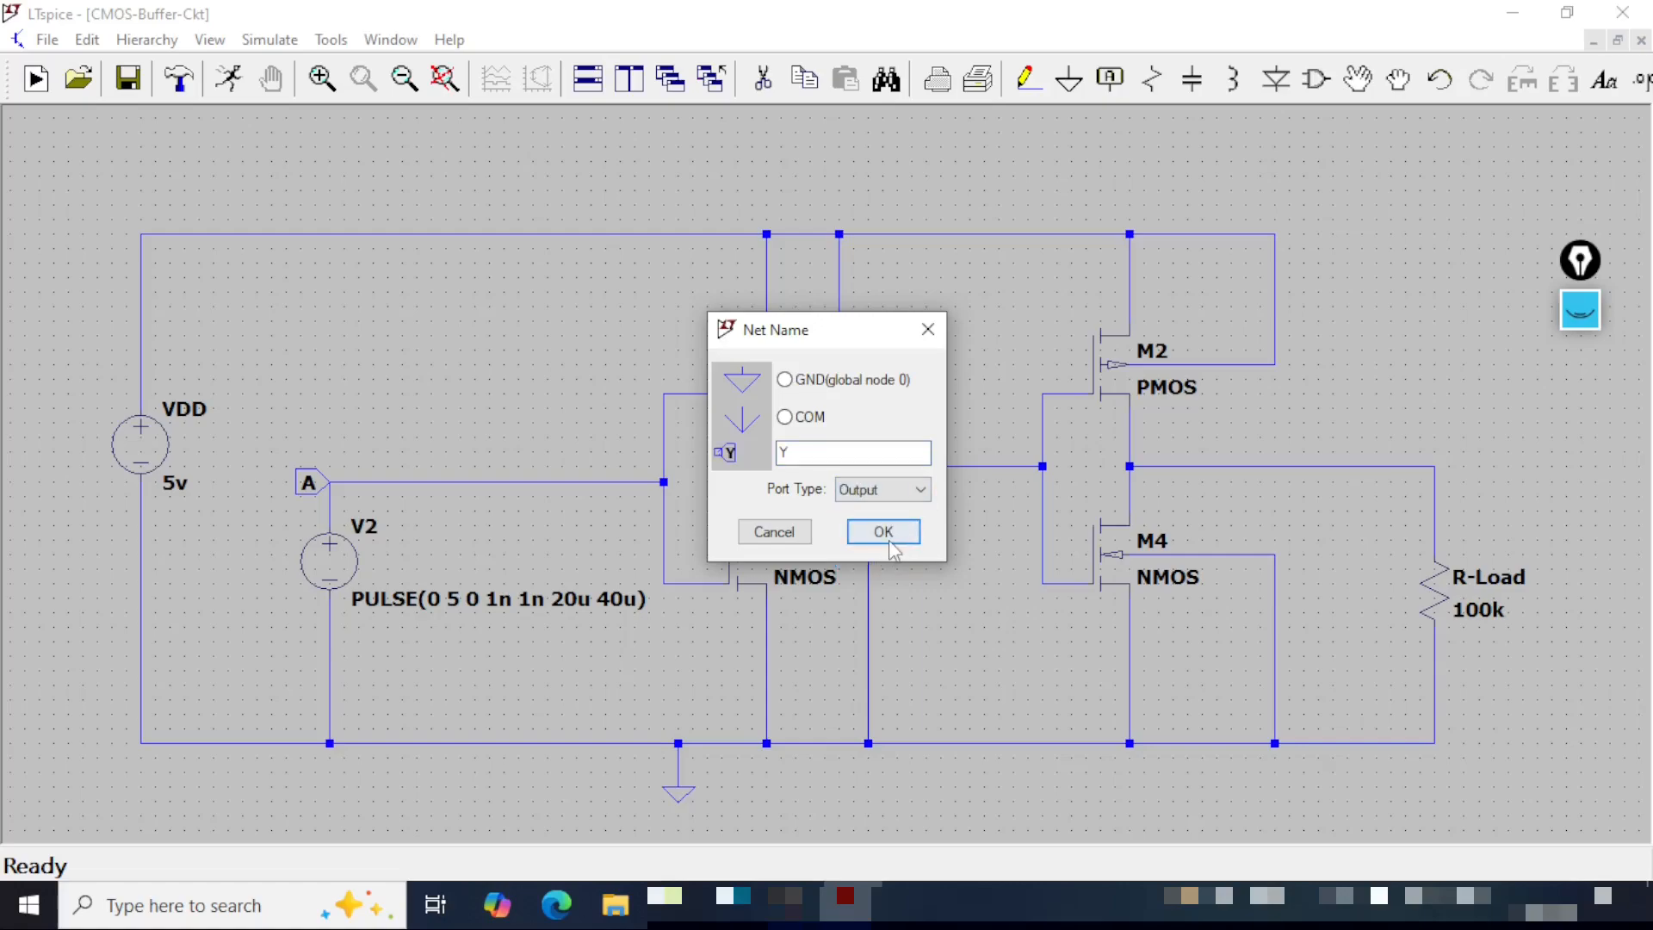
pyautogui.click(895, 540)
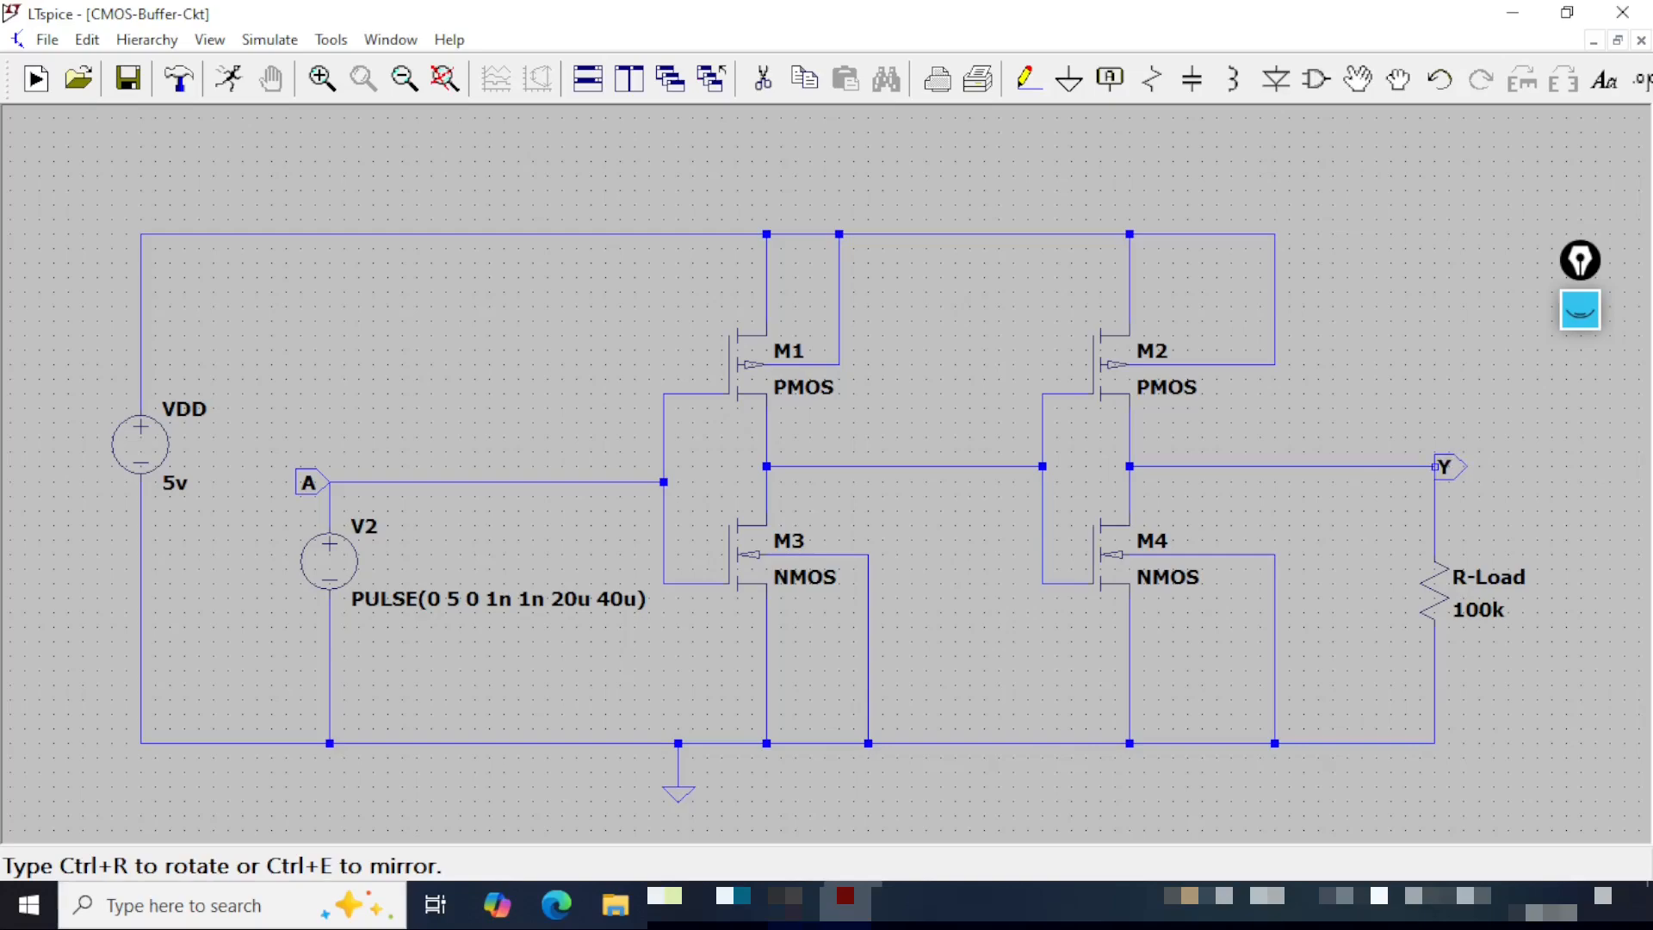
pyautogui.click(1435, 466)
pyautogui.press('Escape')
# - Circle the M1/M3 and M2/M4 inverter stages and mark their connecting net with the annotation pen, and clear the marks
pyautogui.hotkey('ctrl', 'shift', '3')
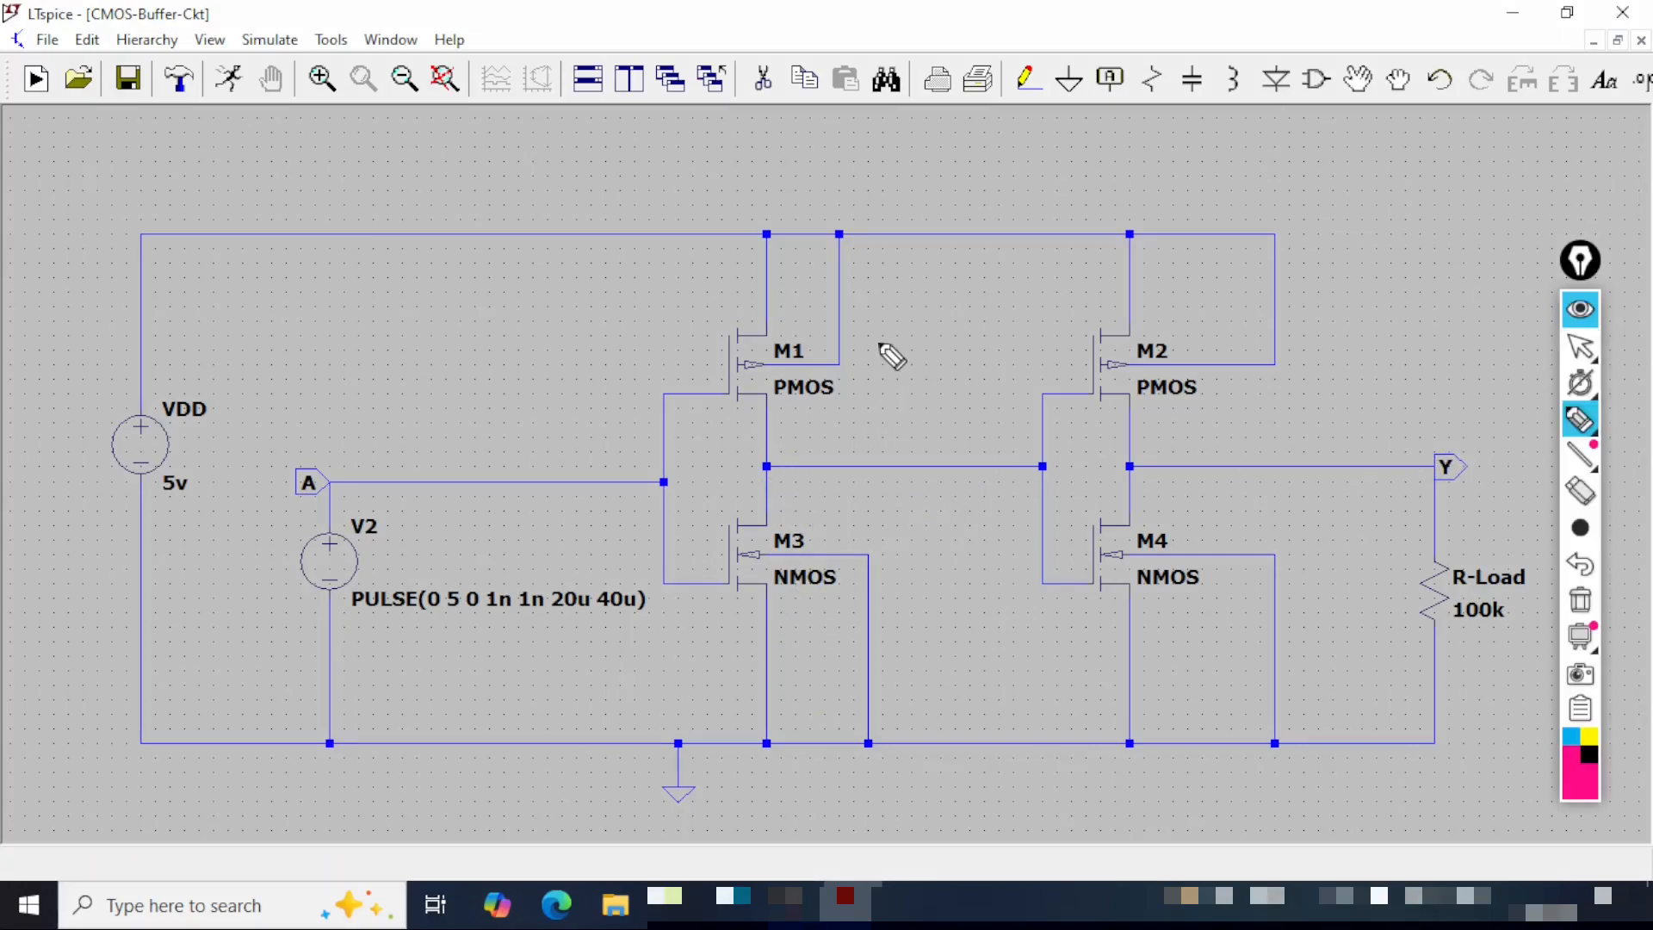
pyautogui.moveTo(879, 342)
pyautogui.mouseDown()
pyautogui.moveTo(691, 303)
pyautogui.moveTo(594, 591)
pyautogui.moveTo(895, 659)
pyautogui.moveTo(882, 323)
pyautogui.moveTo(879, 343)
pyautogui.mouseUp()
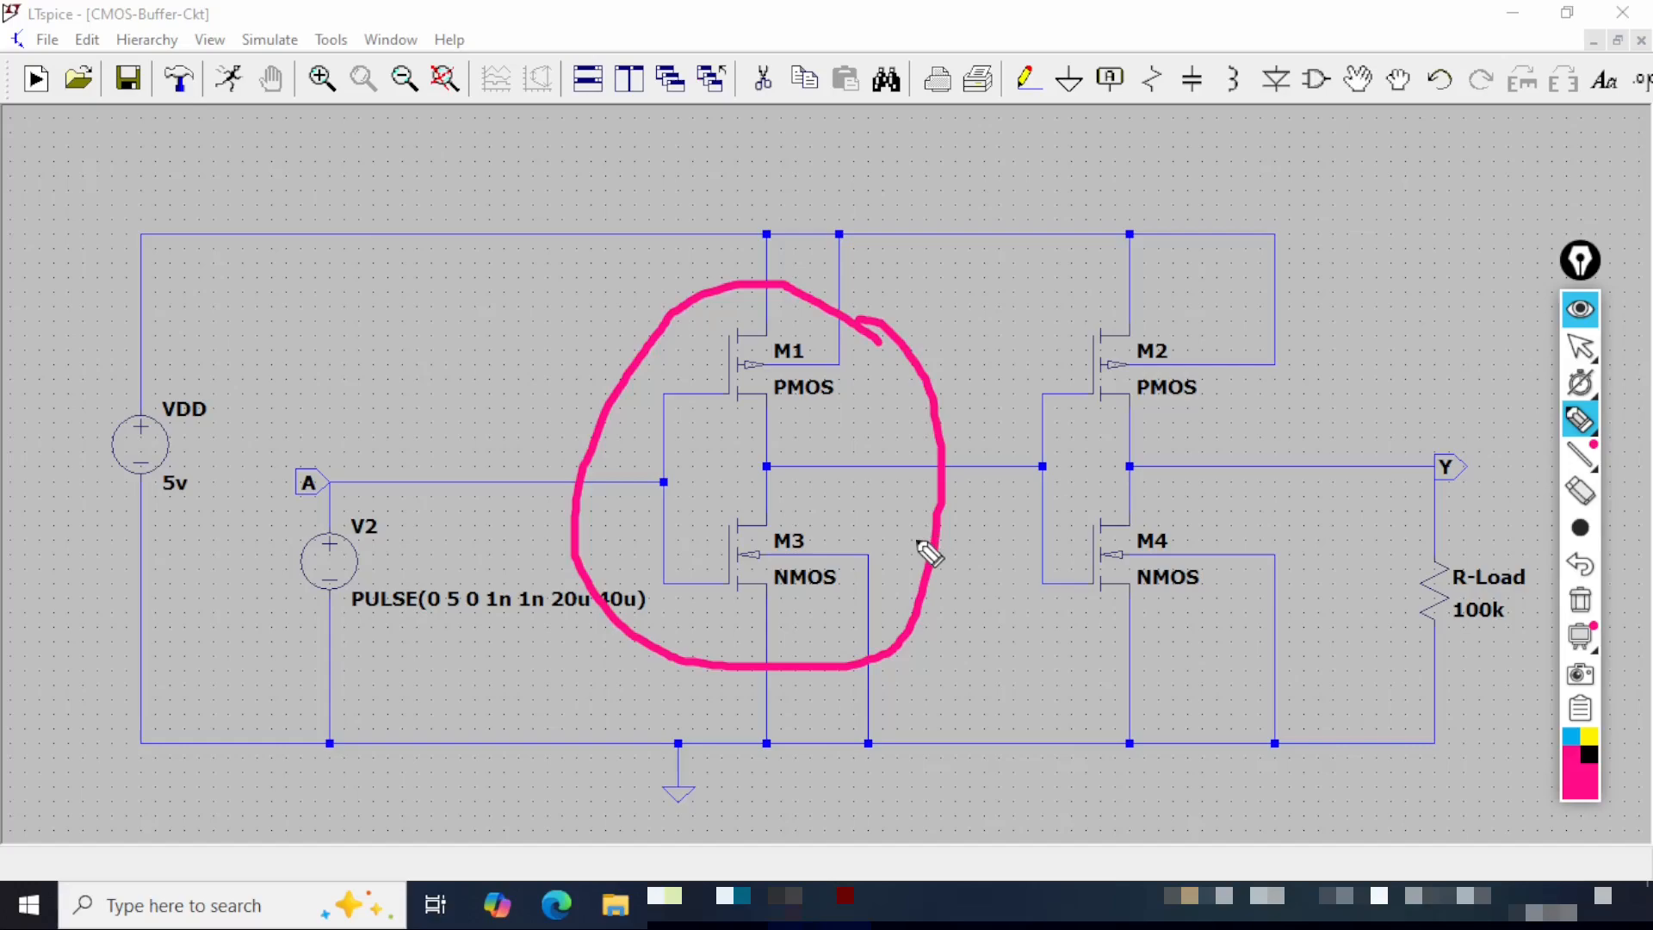
pyautogui.moveTo(1192, 302)
pyautogui.mouseDown()
pyautogui.moveTo(970, 462)
pyautogui.moveTo(1171, 656)
pyautogui.moveTo(1191, 310)
pyautogui.mouseUp()
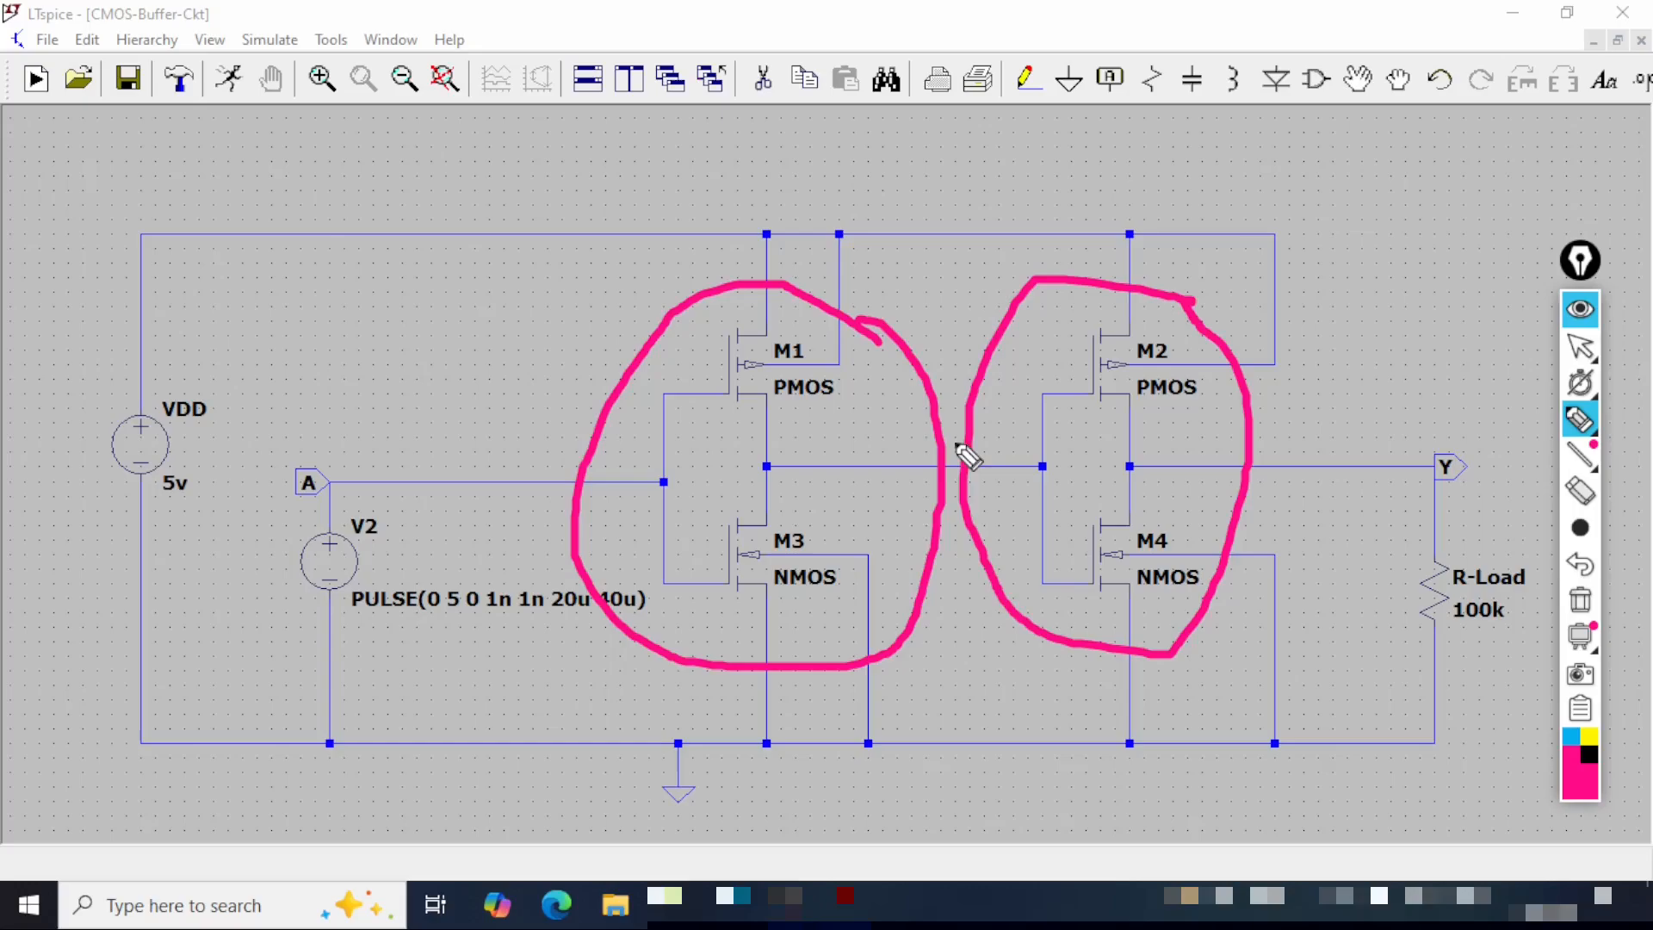
pyautogui.moveTo(904, 470); pyautogui.dragTo(1084, 376)
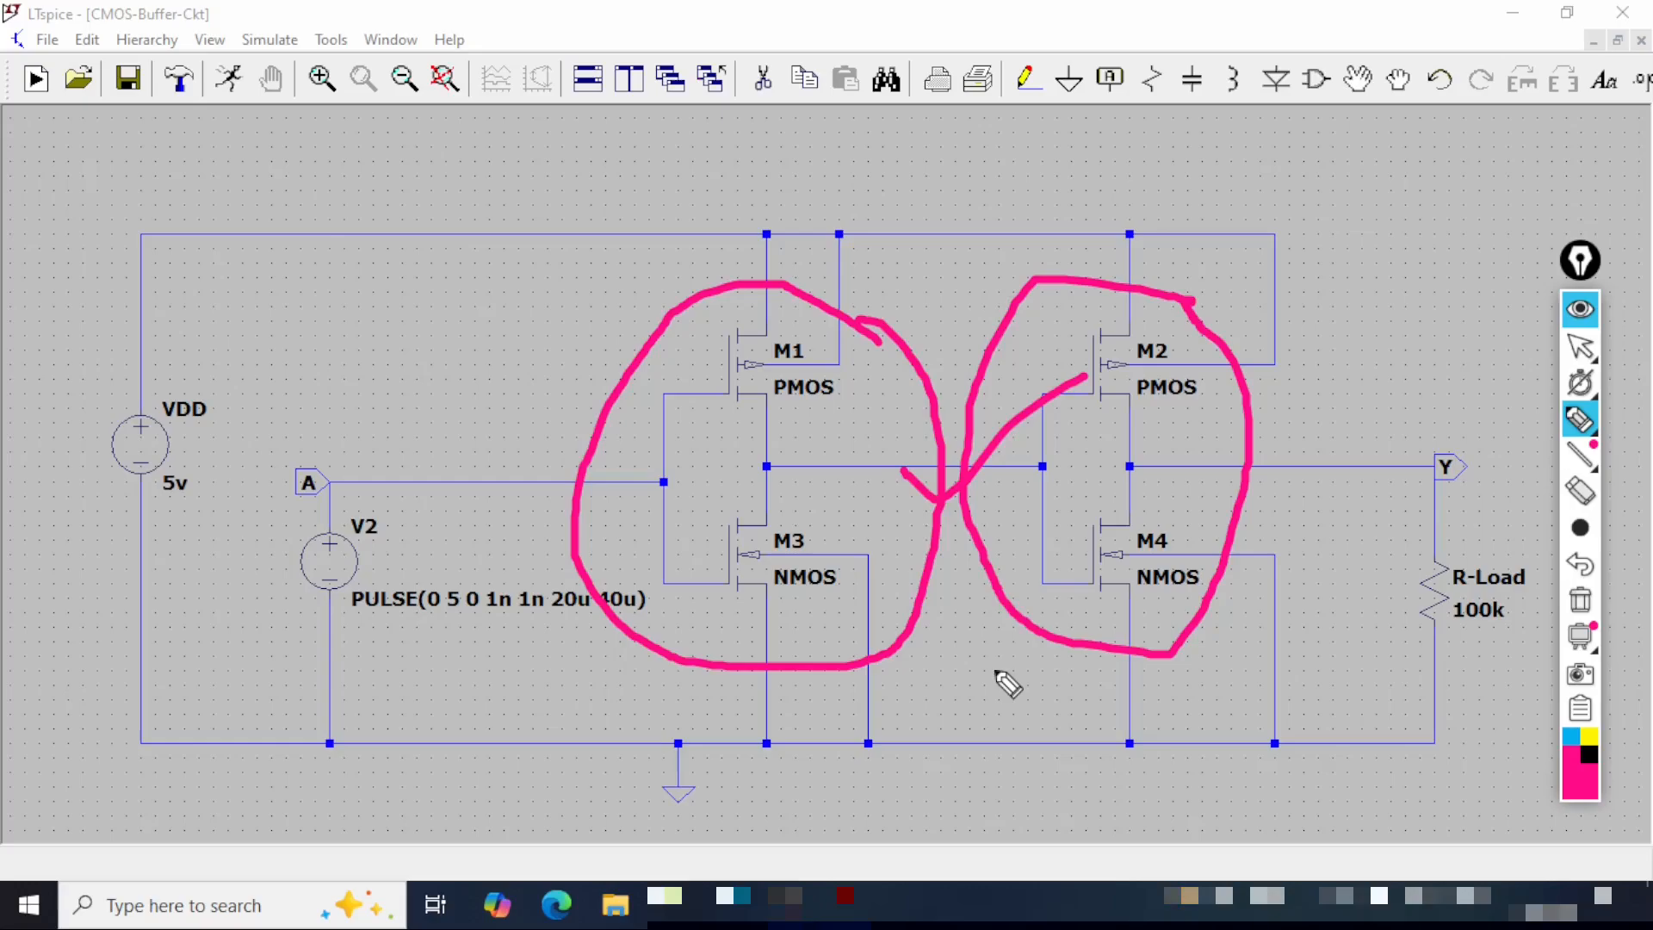
pyautogui.press('Escape')
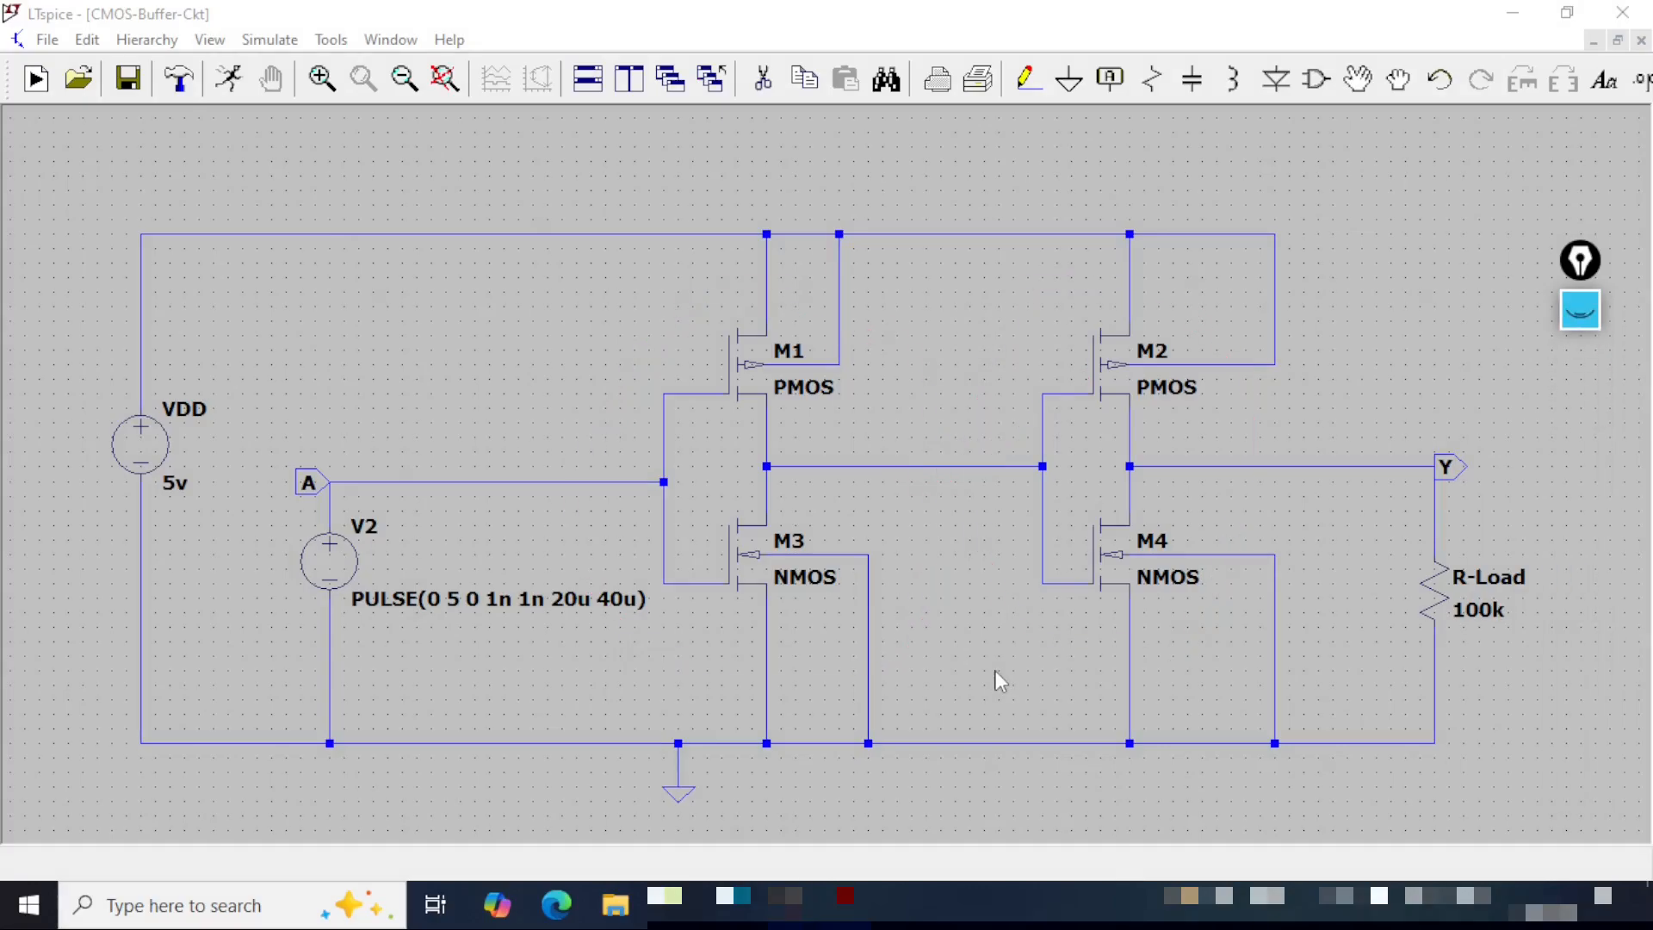
# - Place a rotated net label INT with port type Bi-Direct. on the wire connecting the two inverter stages
pyautogui.press('F4')
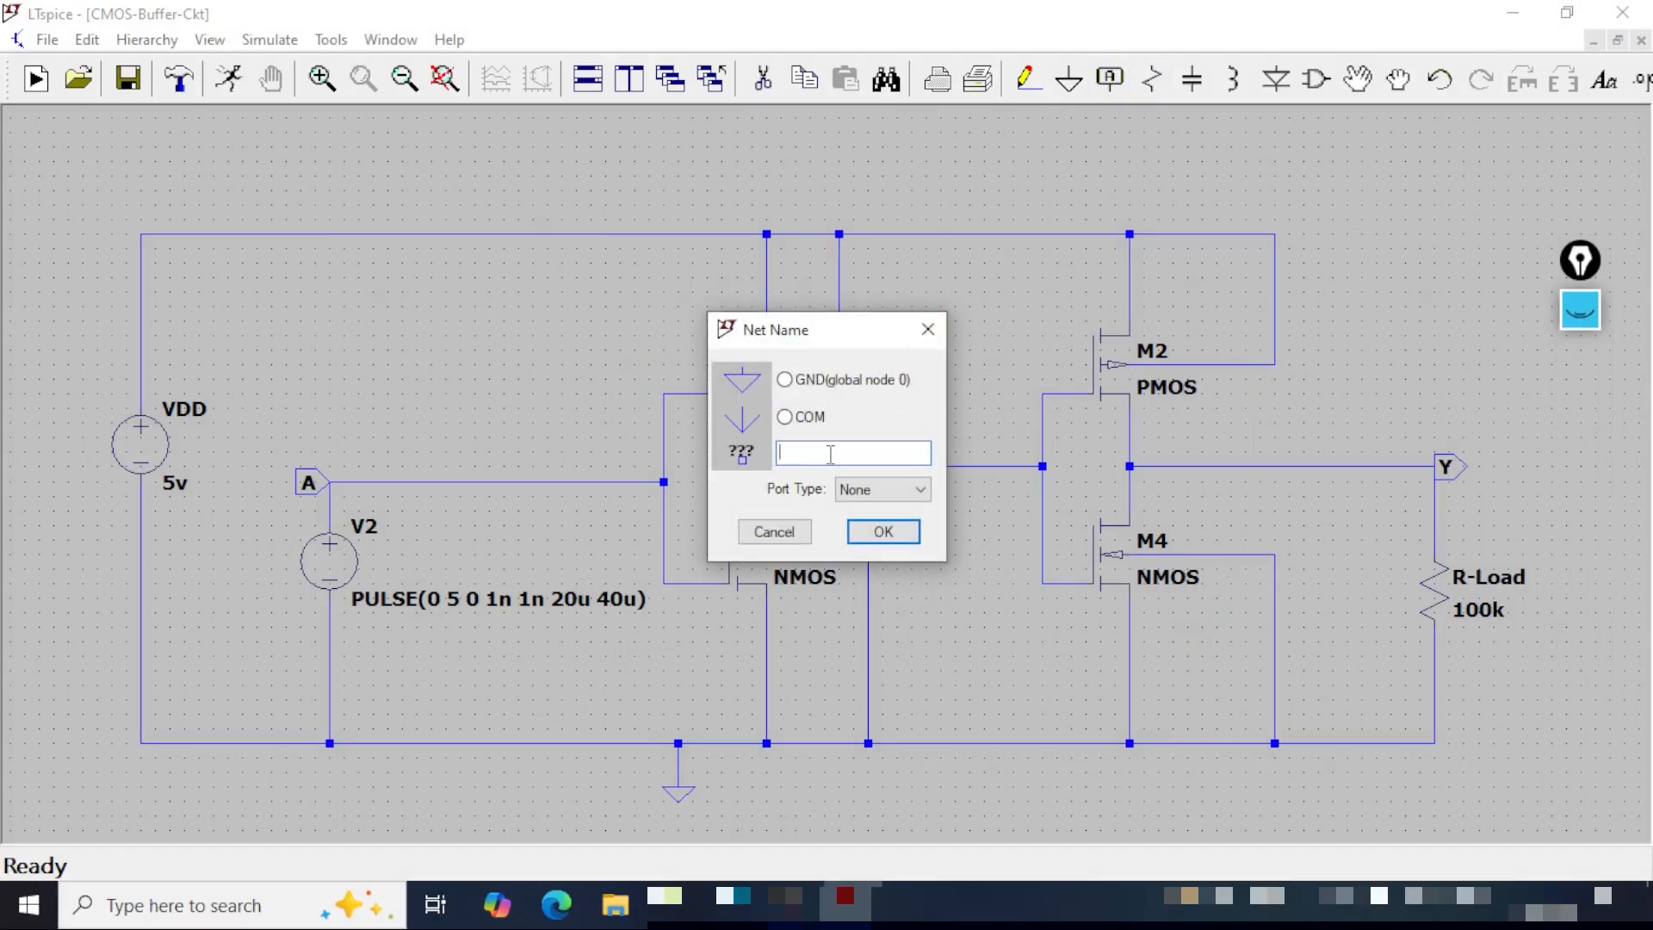
pyautogui.write('INT')
pyautogui.click(882, 489)
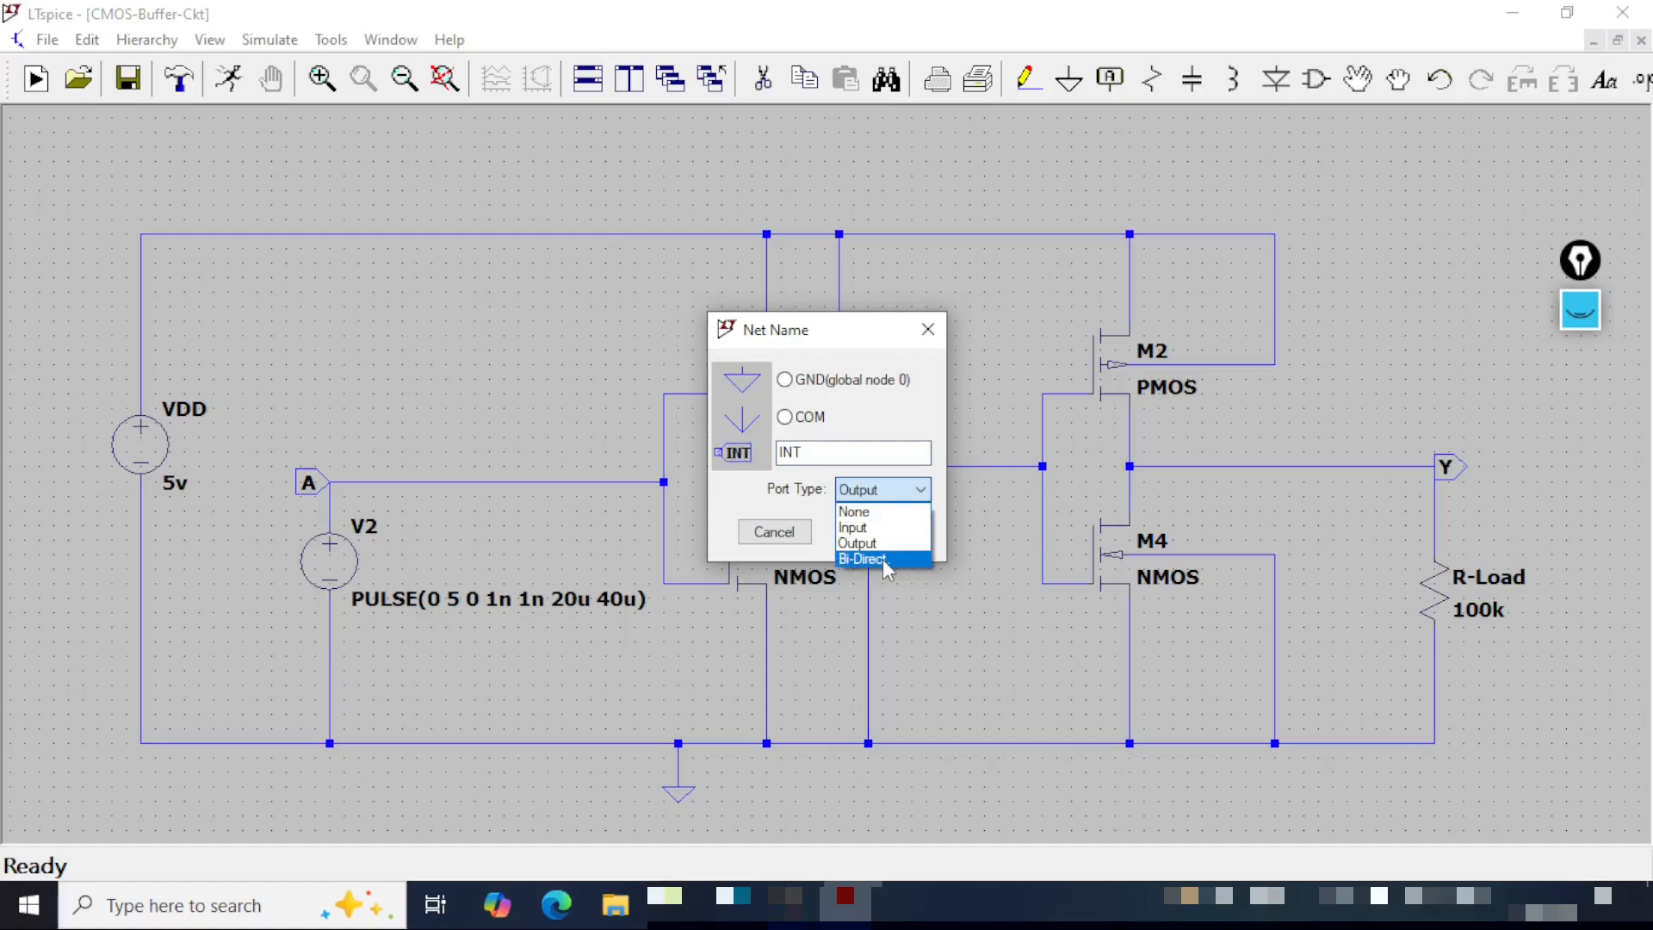
pyautogui.click(885, 560)
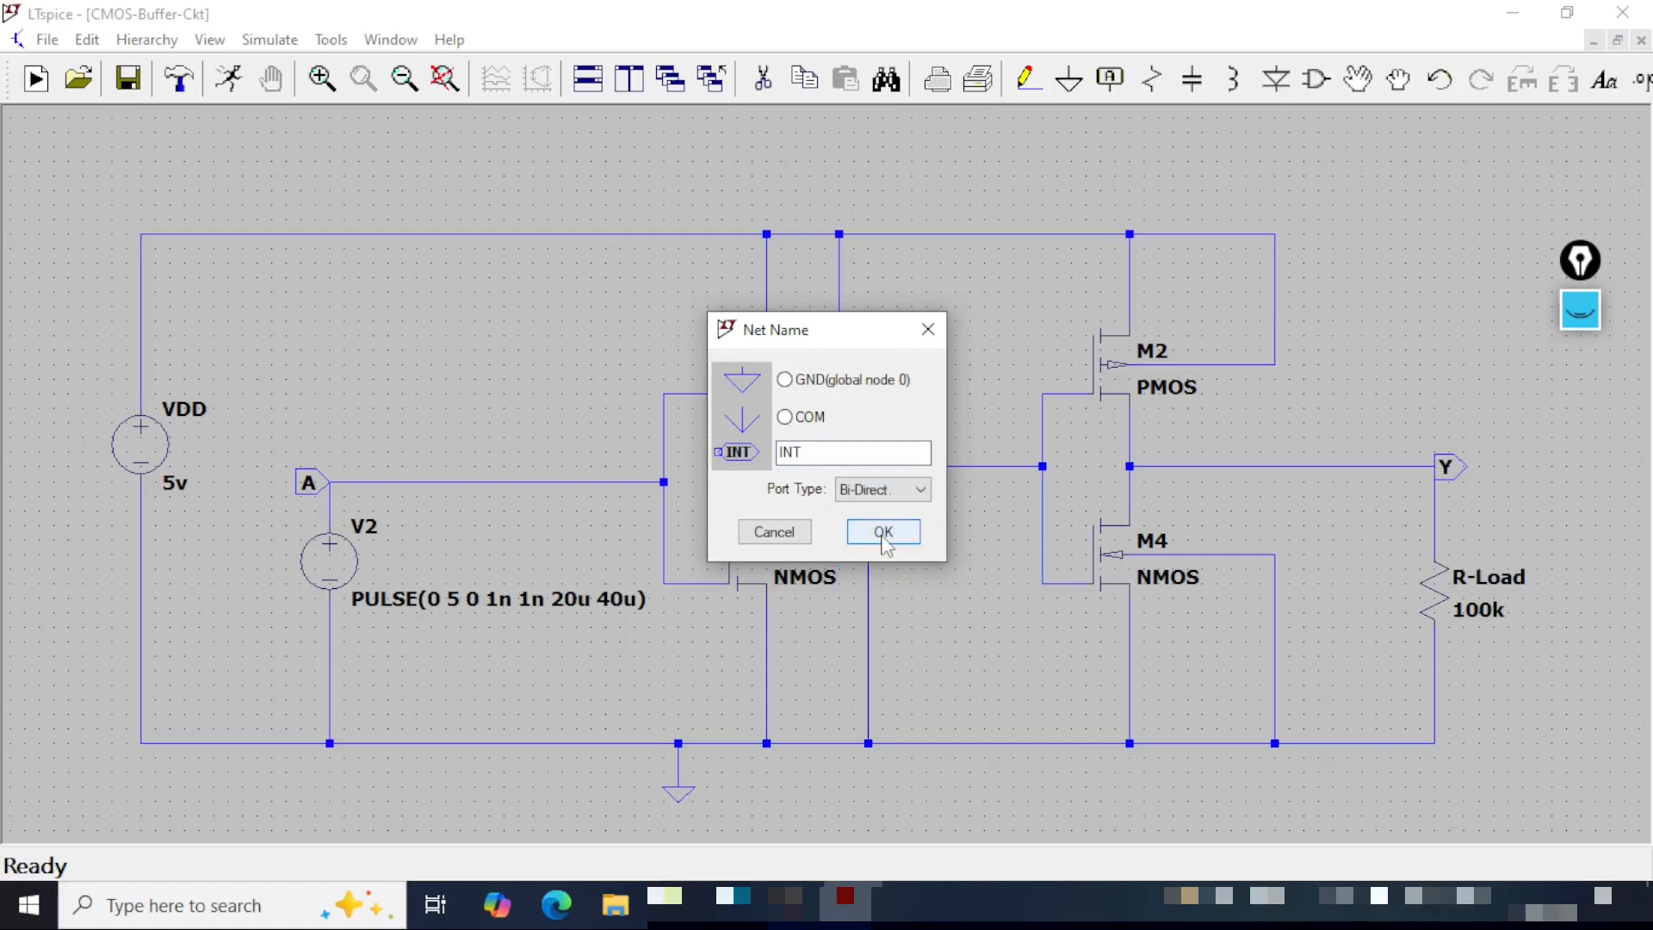
pyautogui.click(885, 532)
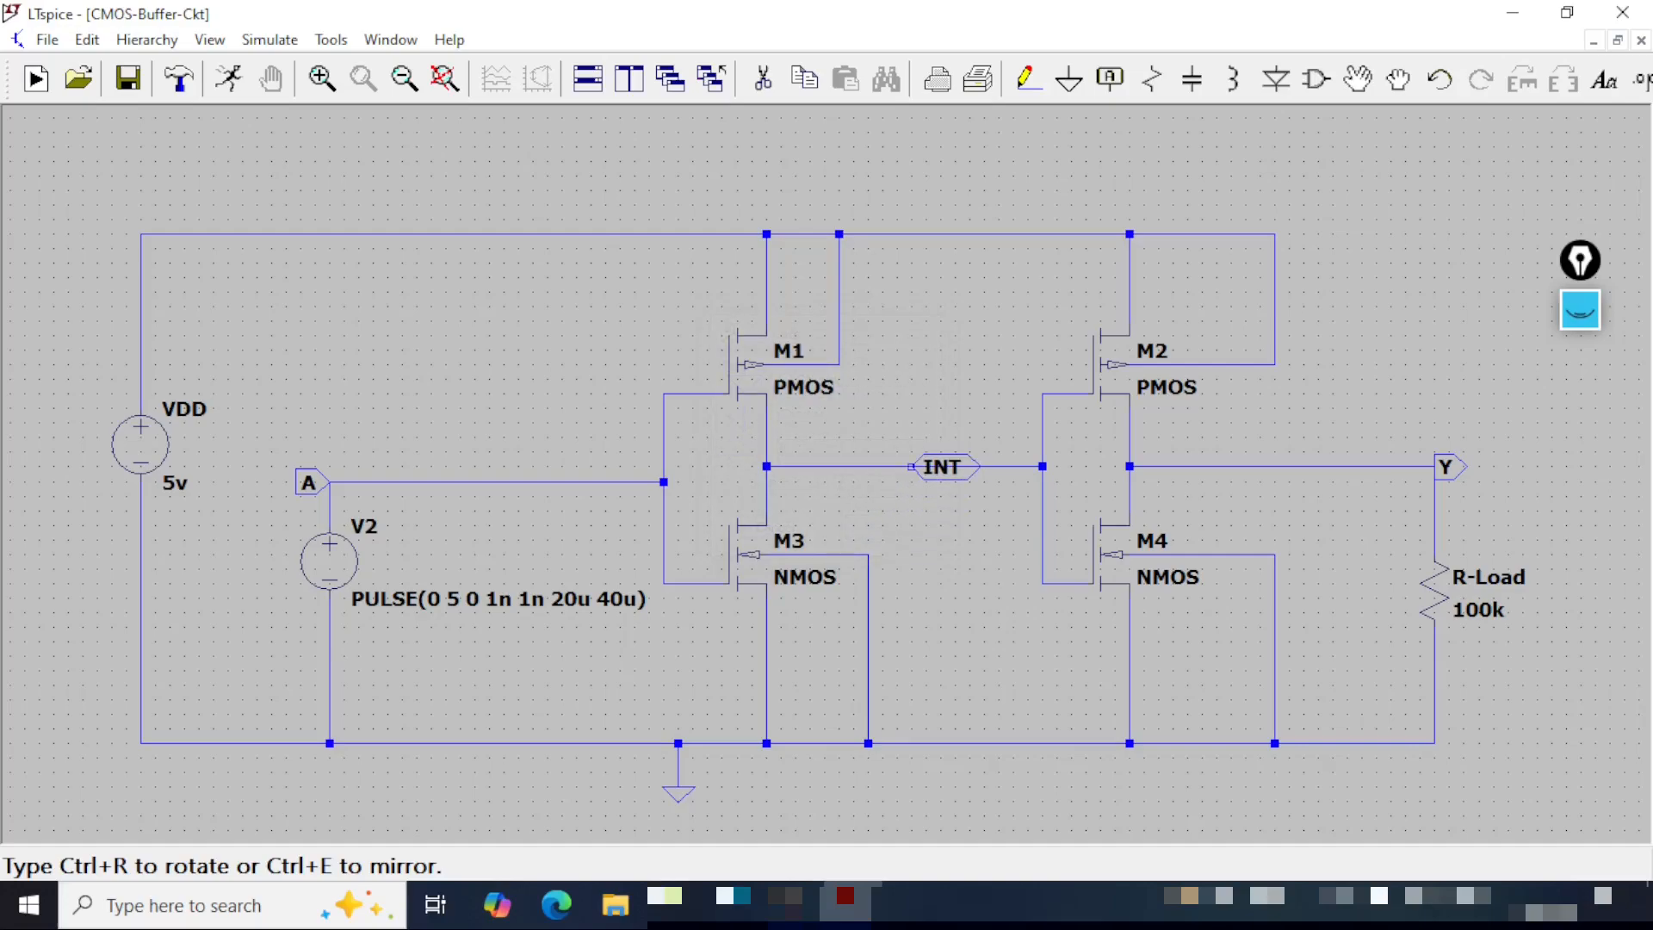
pyautogui.hotkey('ctrl', 'r')
pyautogui.click(911, 466)
pyautogui.press('Escape')
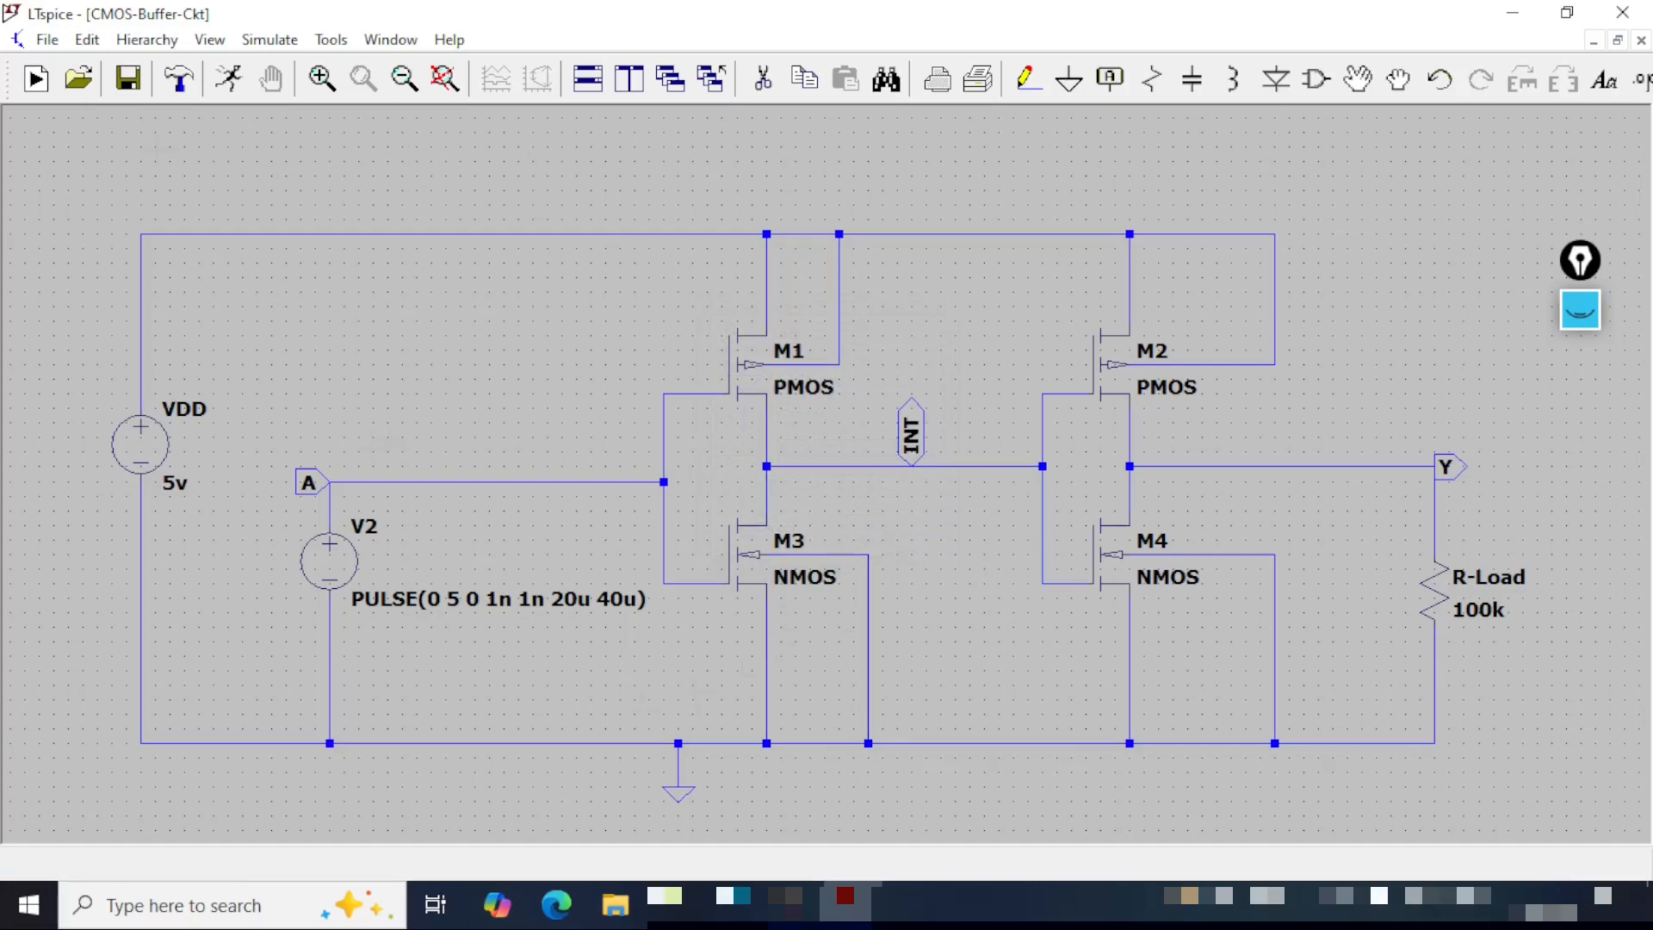
# - Open the circuit's SPICE netlist and mark the PMOS and NMOS width values of M1 to M4 with the annotation pen
pyautogui.click(212, 41)
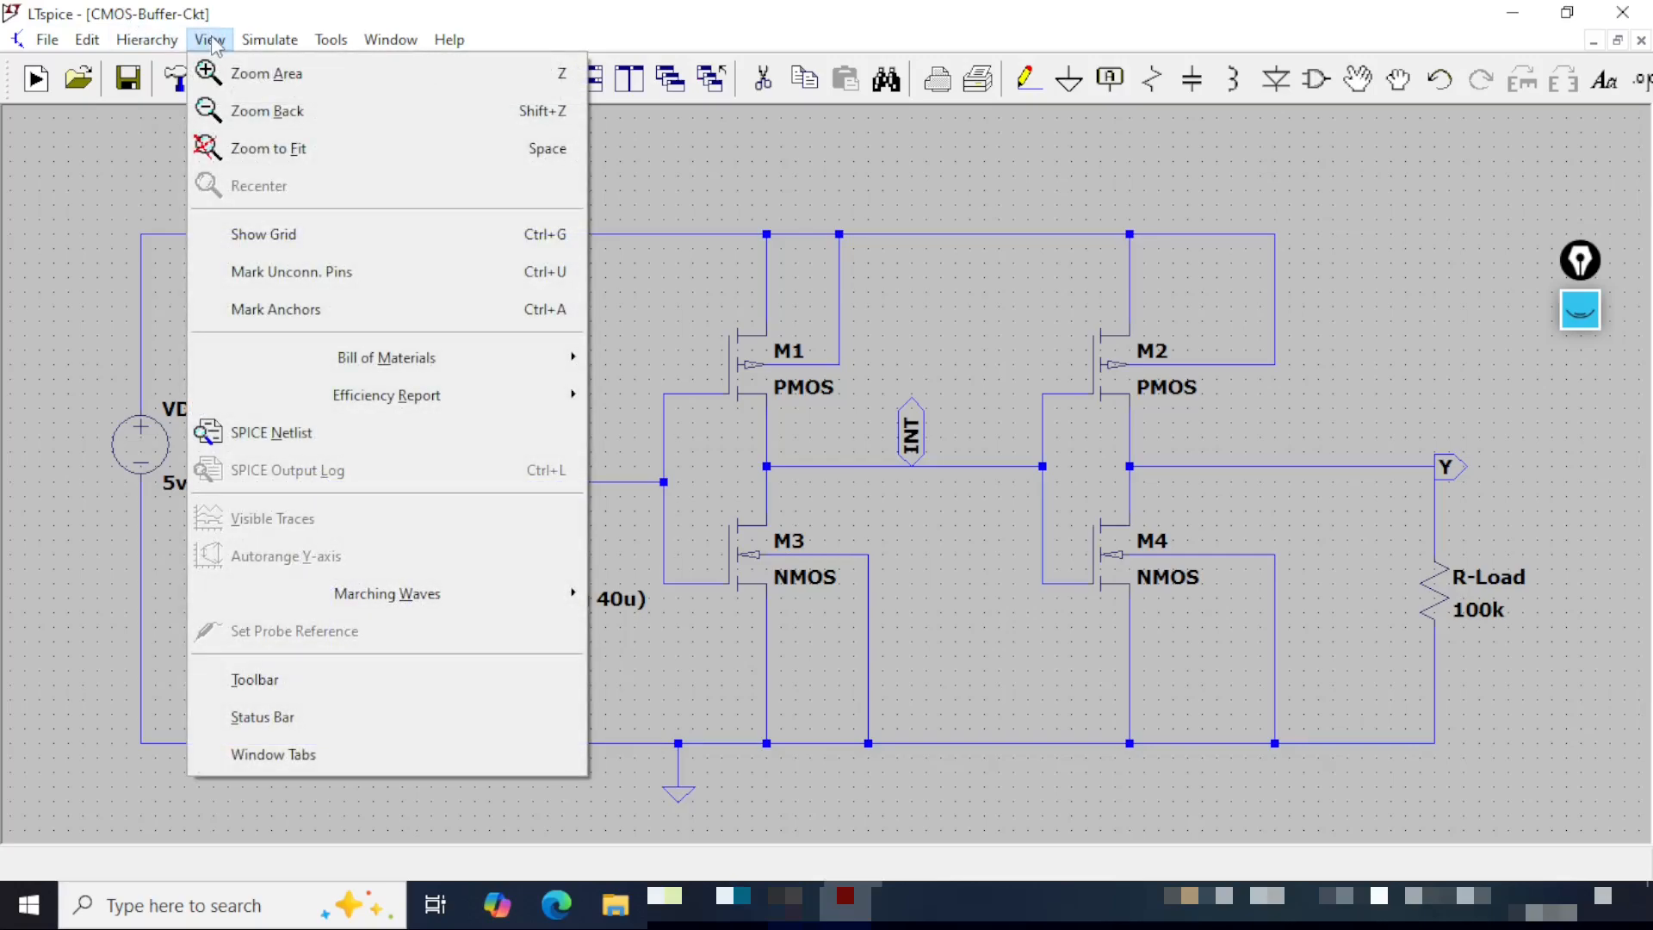
pyautogui.click(310, 442)
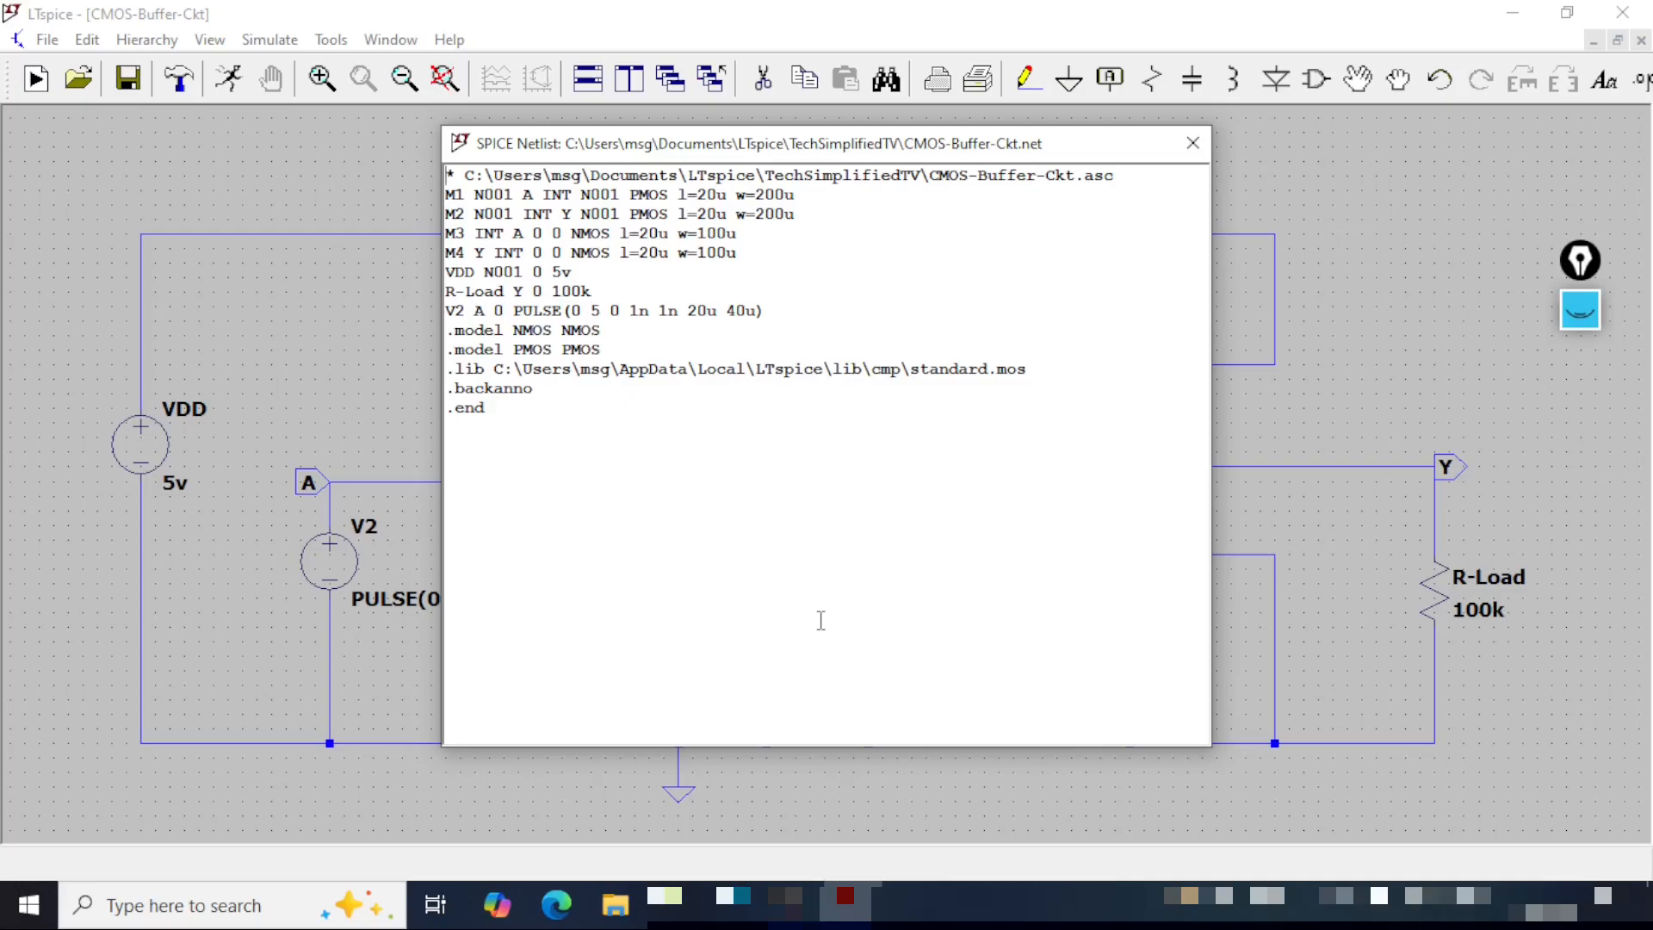
pyautogui.hotkey('ctrl', 'shift', '1')
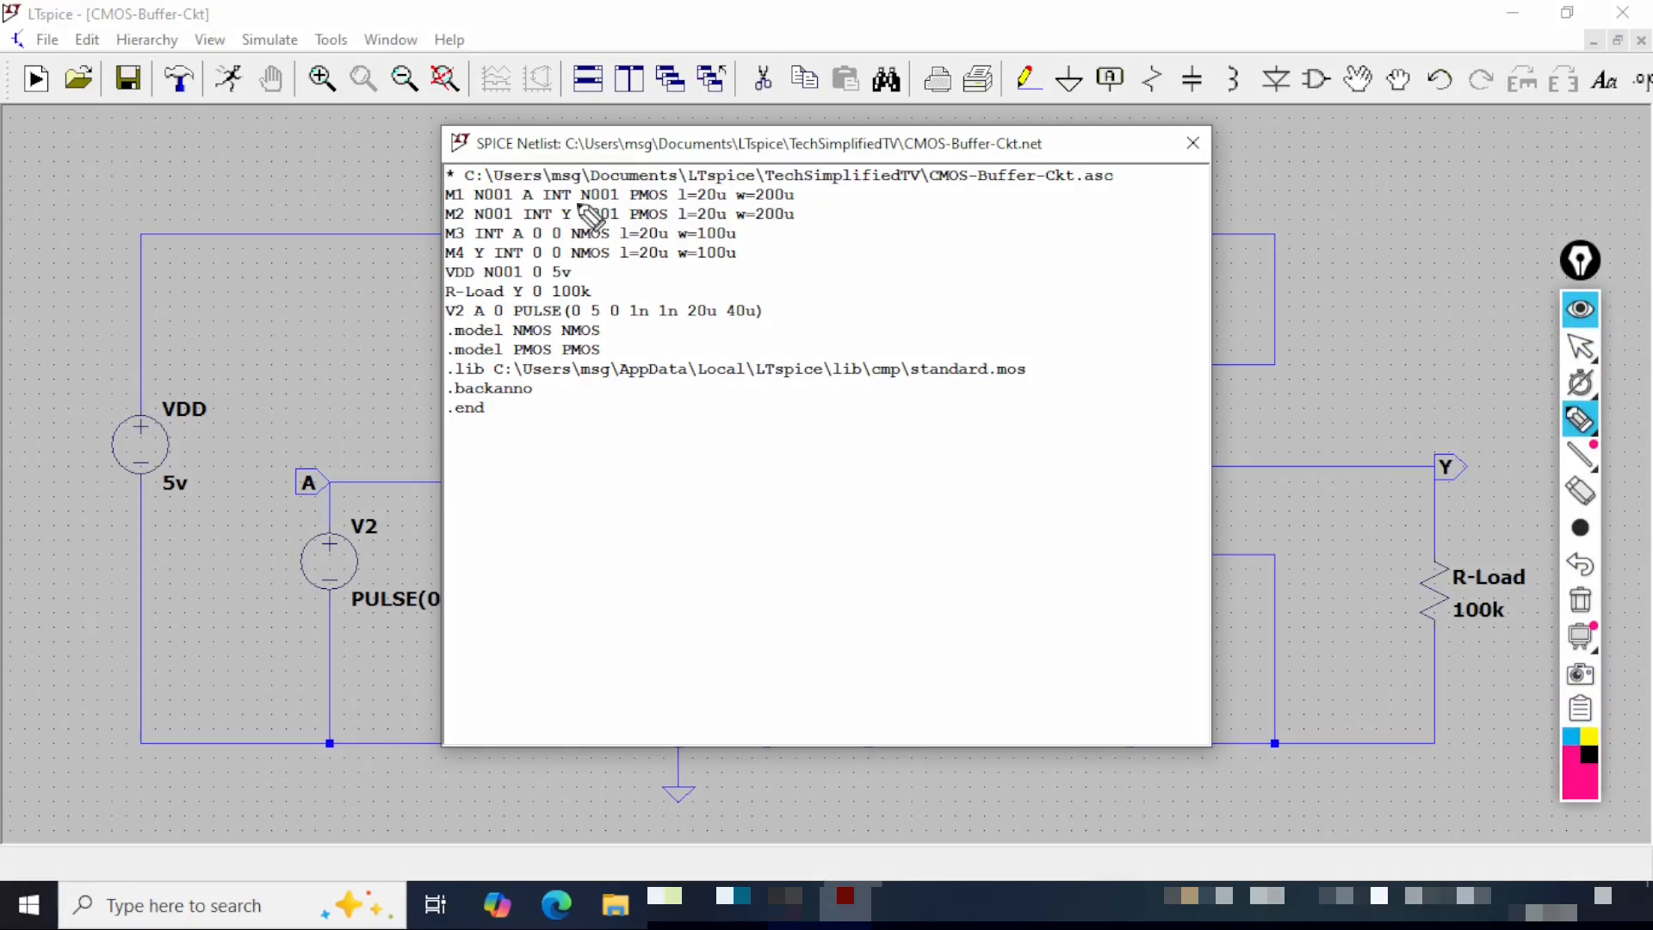
pyautogui.moveTo(577, 202)
pyautogui.mouseDown()
pyautogui.moveTo(802, 203)
pyautogui.moveTo(750, 225)
pyautogui.moveTo(776, 262)
pyautogui.mouseUp()
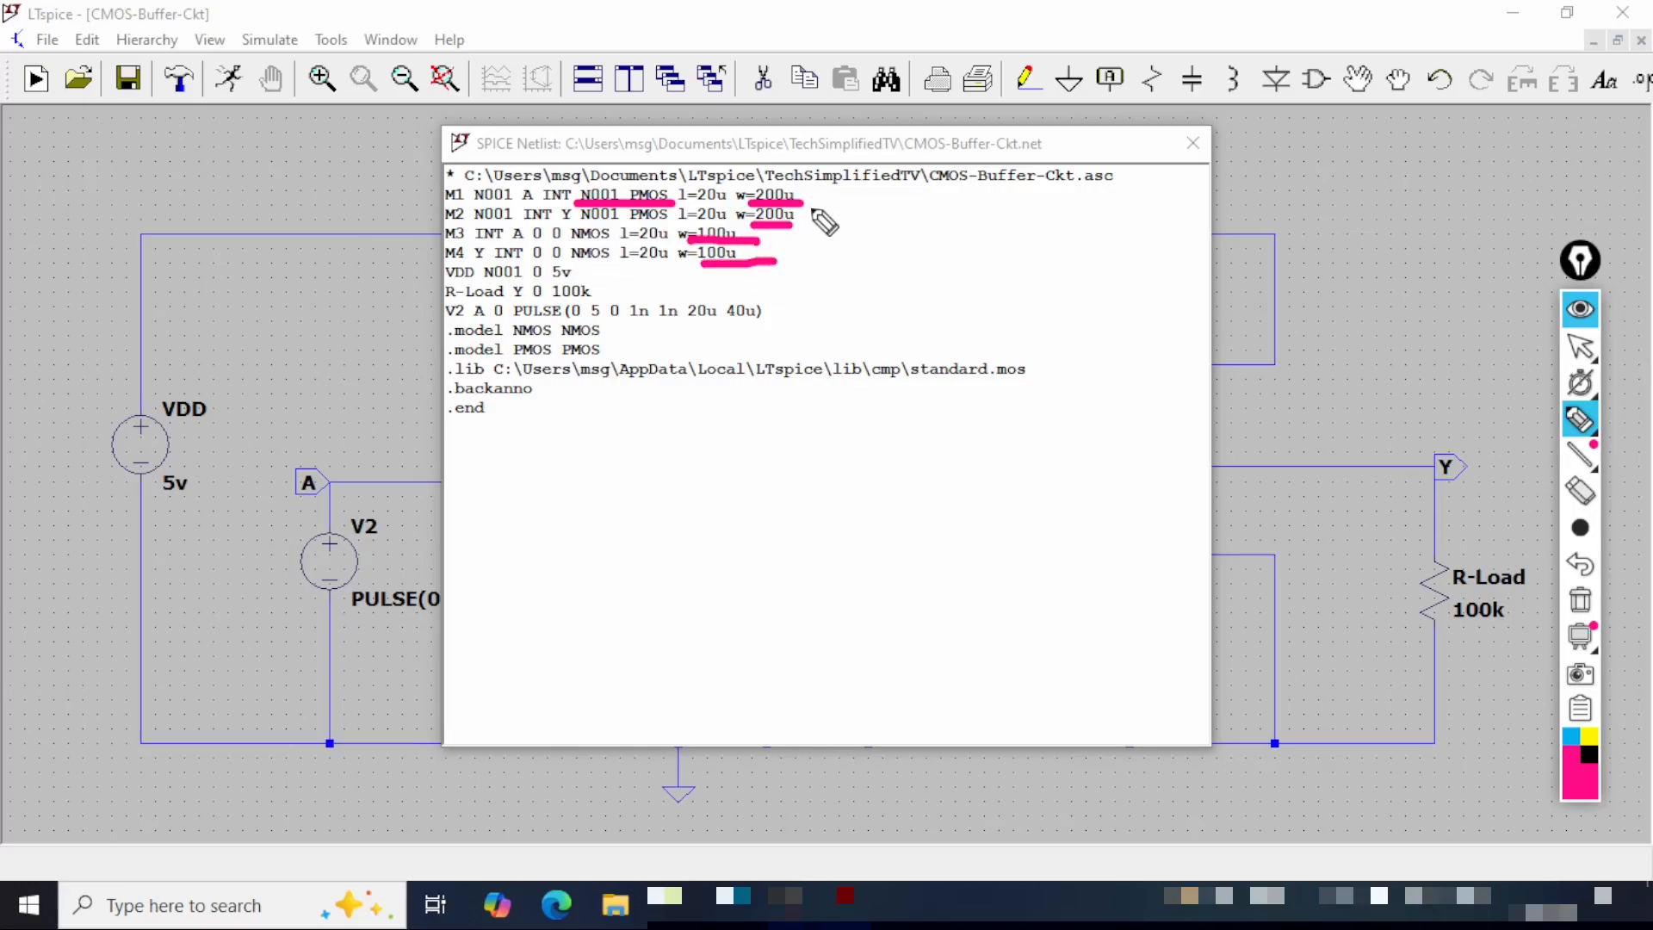
pyautogui.moveTo(812, 182); pyautogui.dragTo(790, 274)
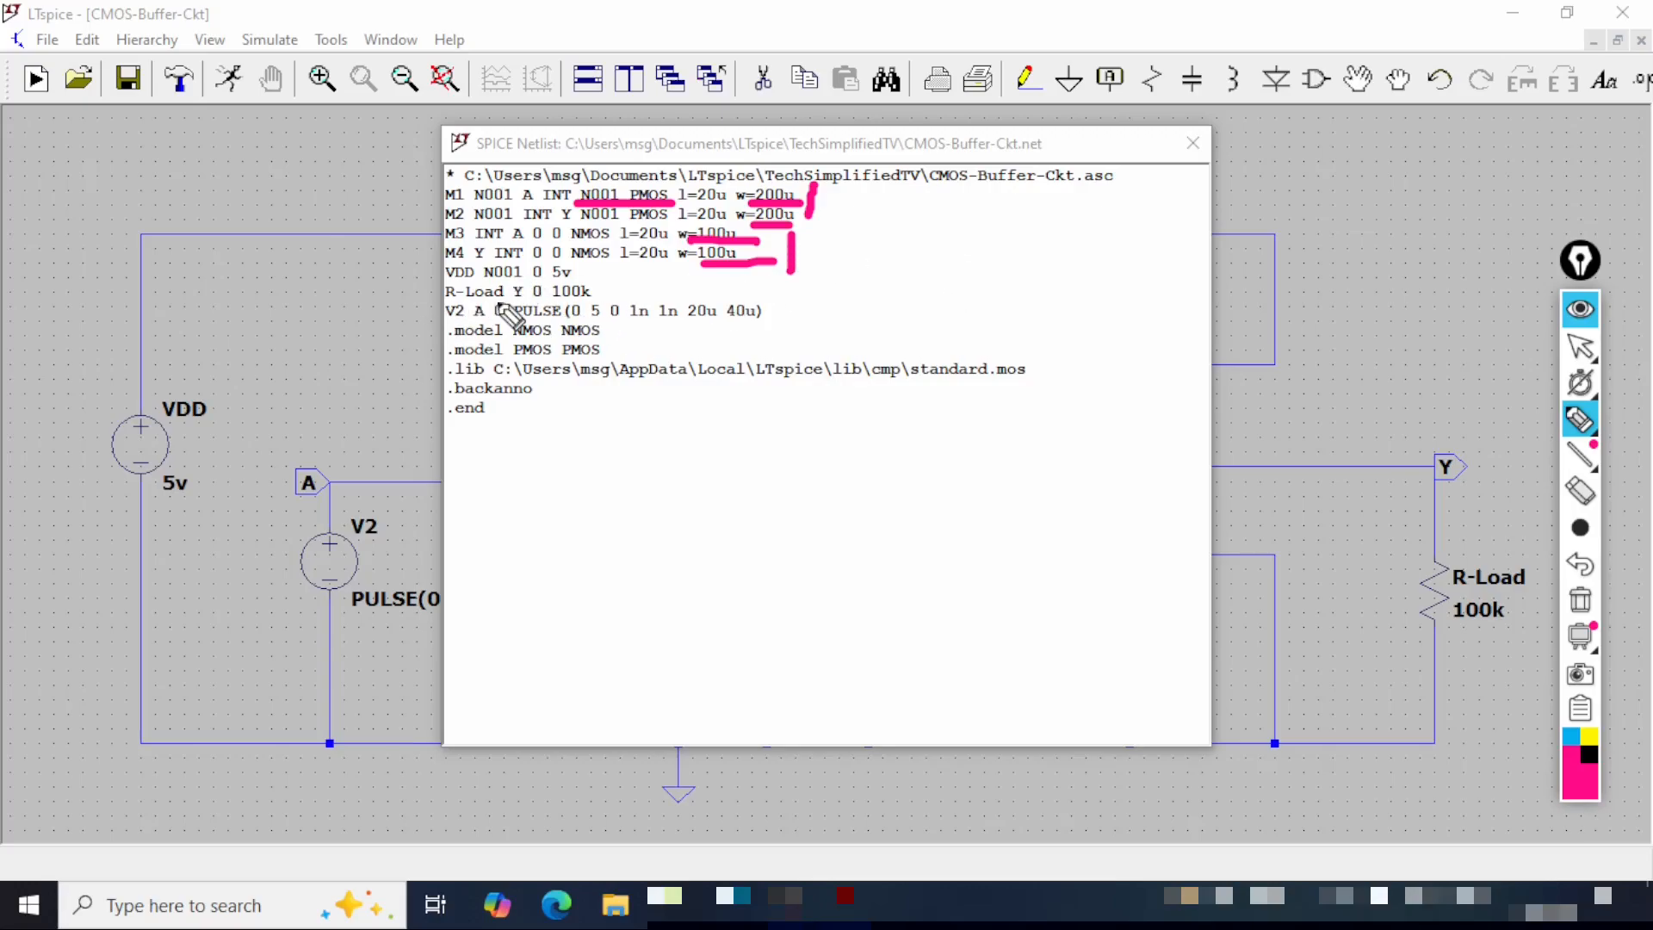
# - Mark the netlist's VDD, R-Load, V2 pulse, model and library lines, and close the netlist after clearing the marks
pyautogui.moveTo(605, 291); pyautogui.dragTo(630, 284)
pyautogui.moveTo(575, 268); pyautogui.dragTo(620, 254)
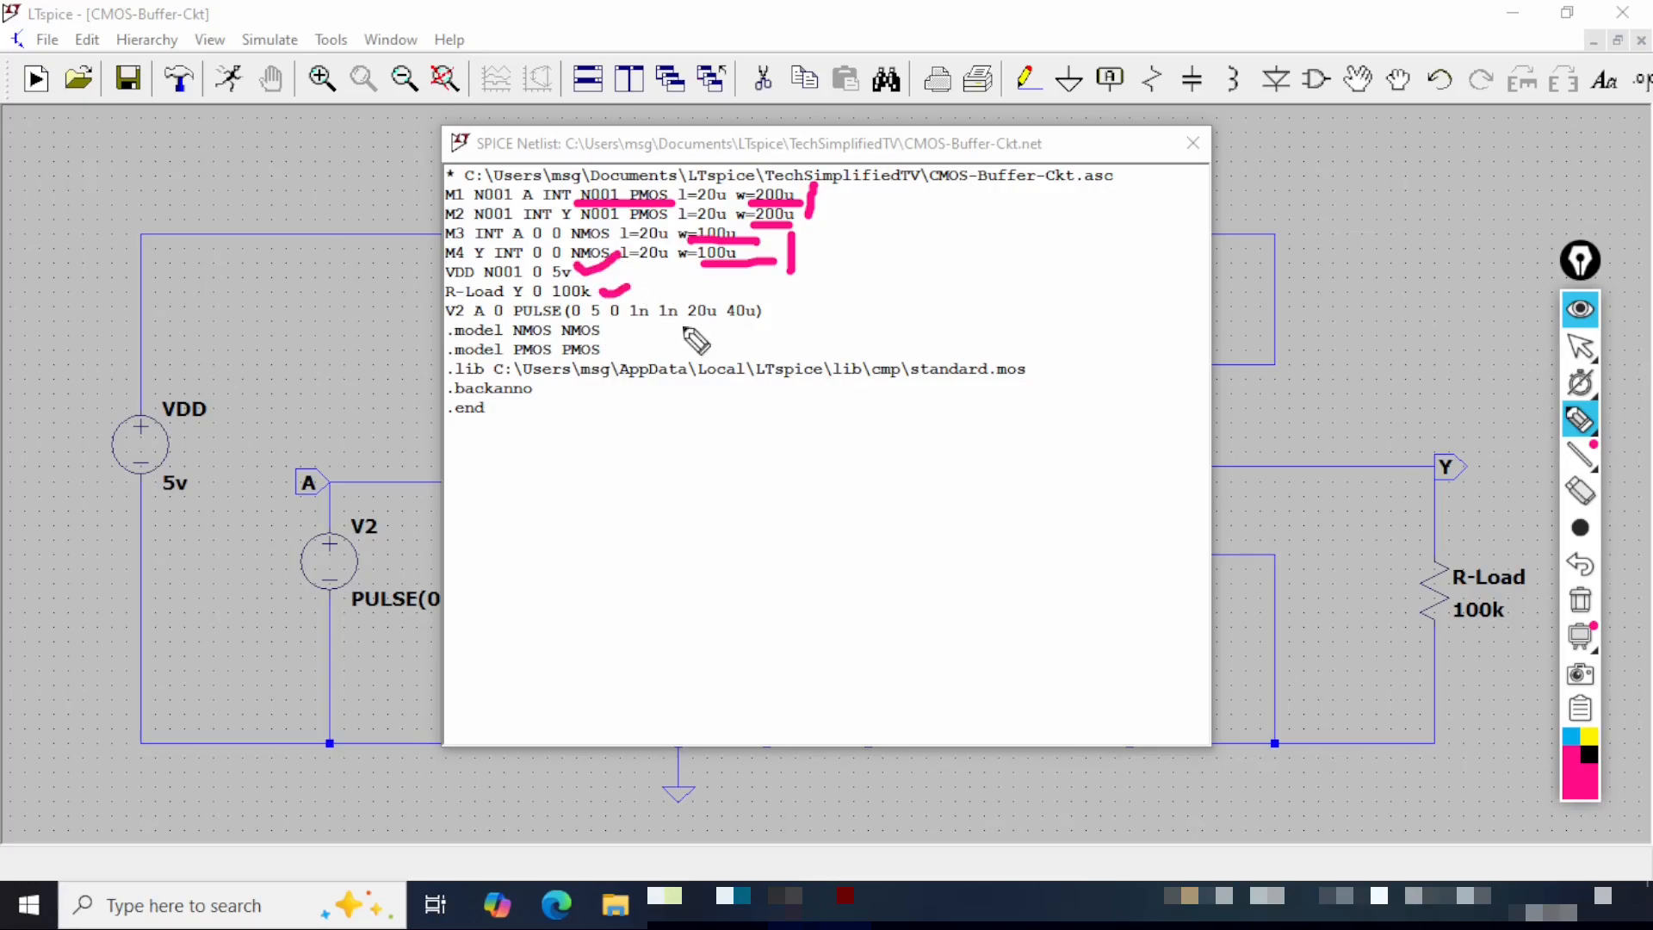
pyautogui.moveTo(513, 317)
pyautogui.mouseDown()
pyautogui.moveTo(437, 317)
pyautogui.moveTo(777, 317)
pyautogui.mouseUp()
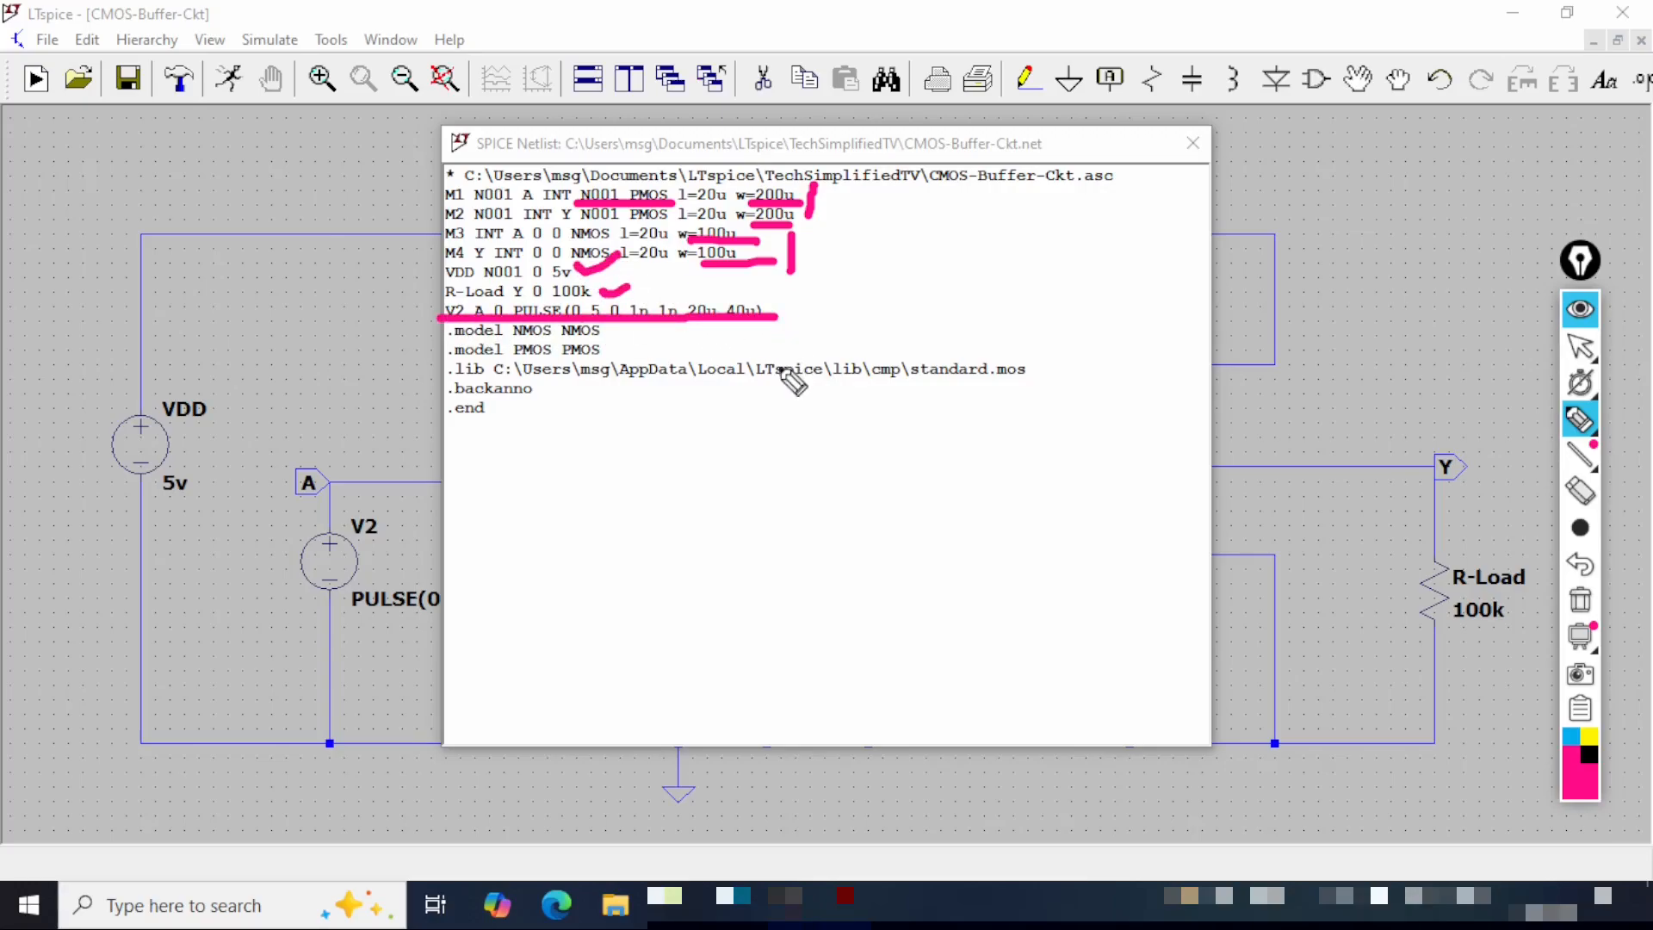
pyautogui.moveTo(606, 326); pyautogui.dragTo(607, 343)
pyautogui.moveTo(447, 375); pyautogui.dragTo(1024, 398)
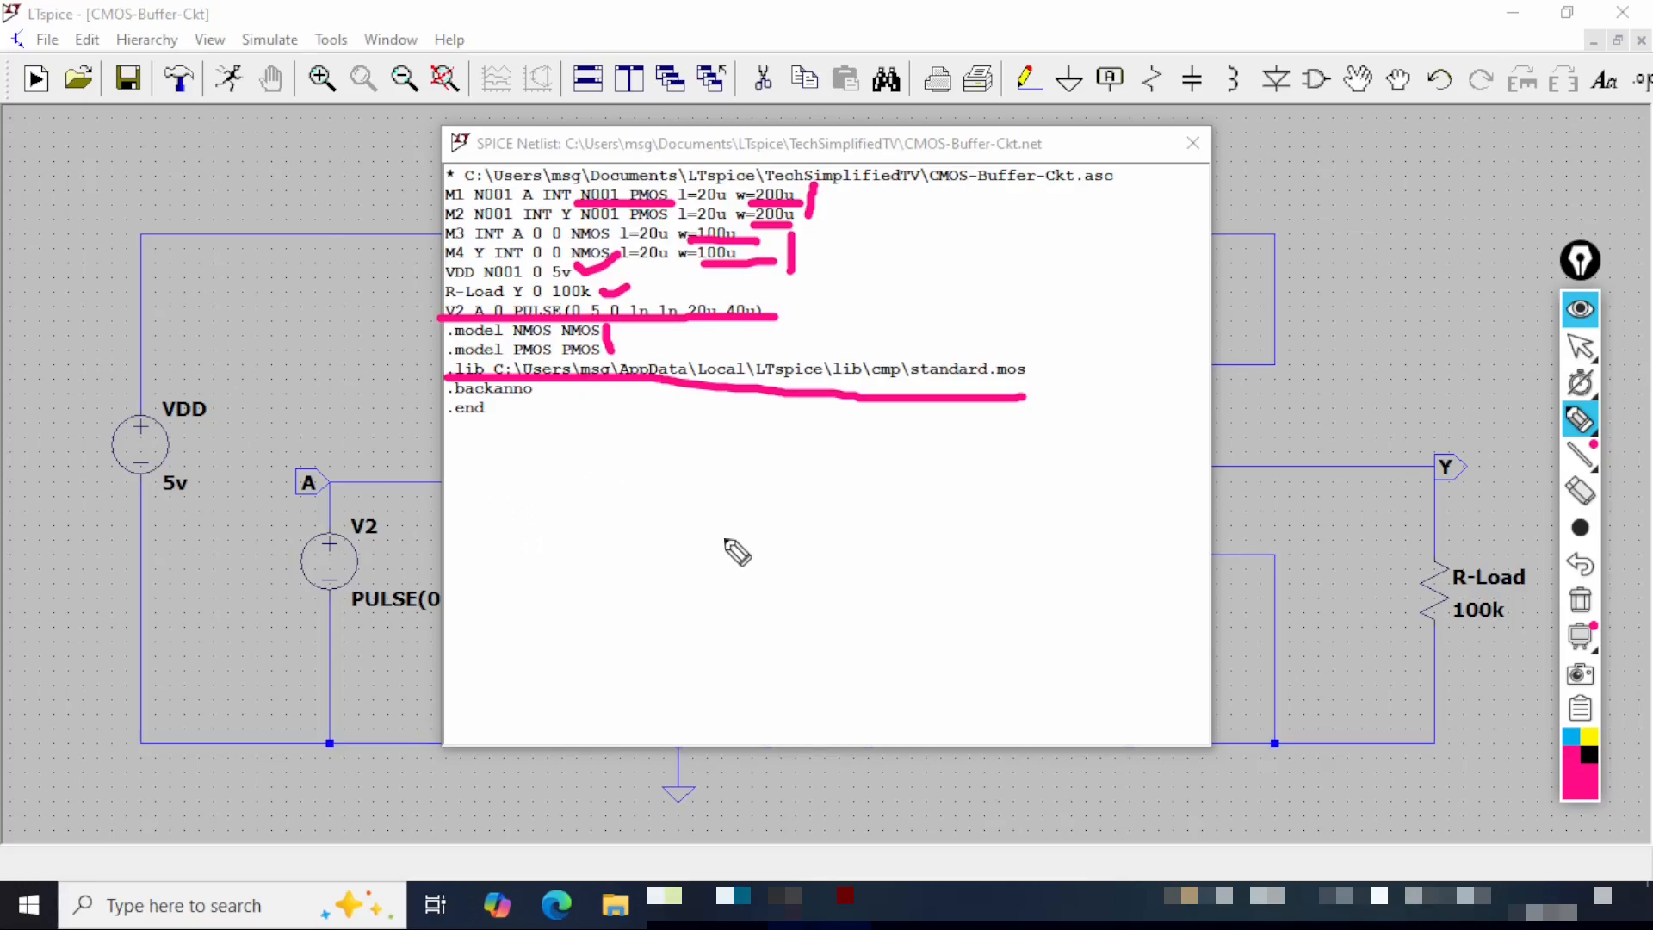
pyautogui.hotkey('ctrl', 'shift', '7')
pyautogui.hotkey('ctrl', 'shift', '1')
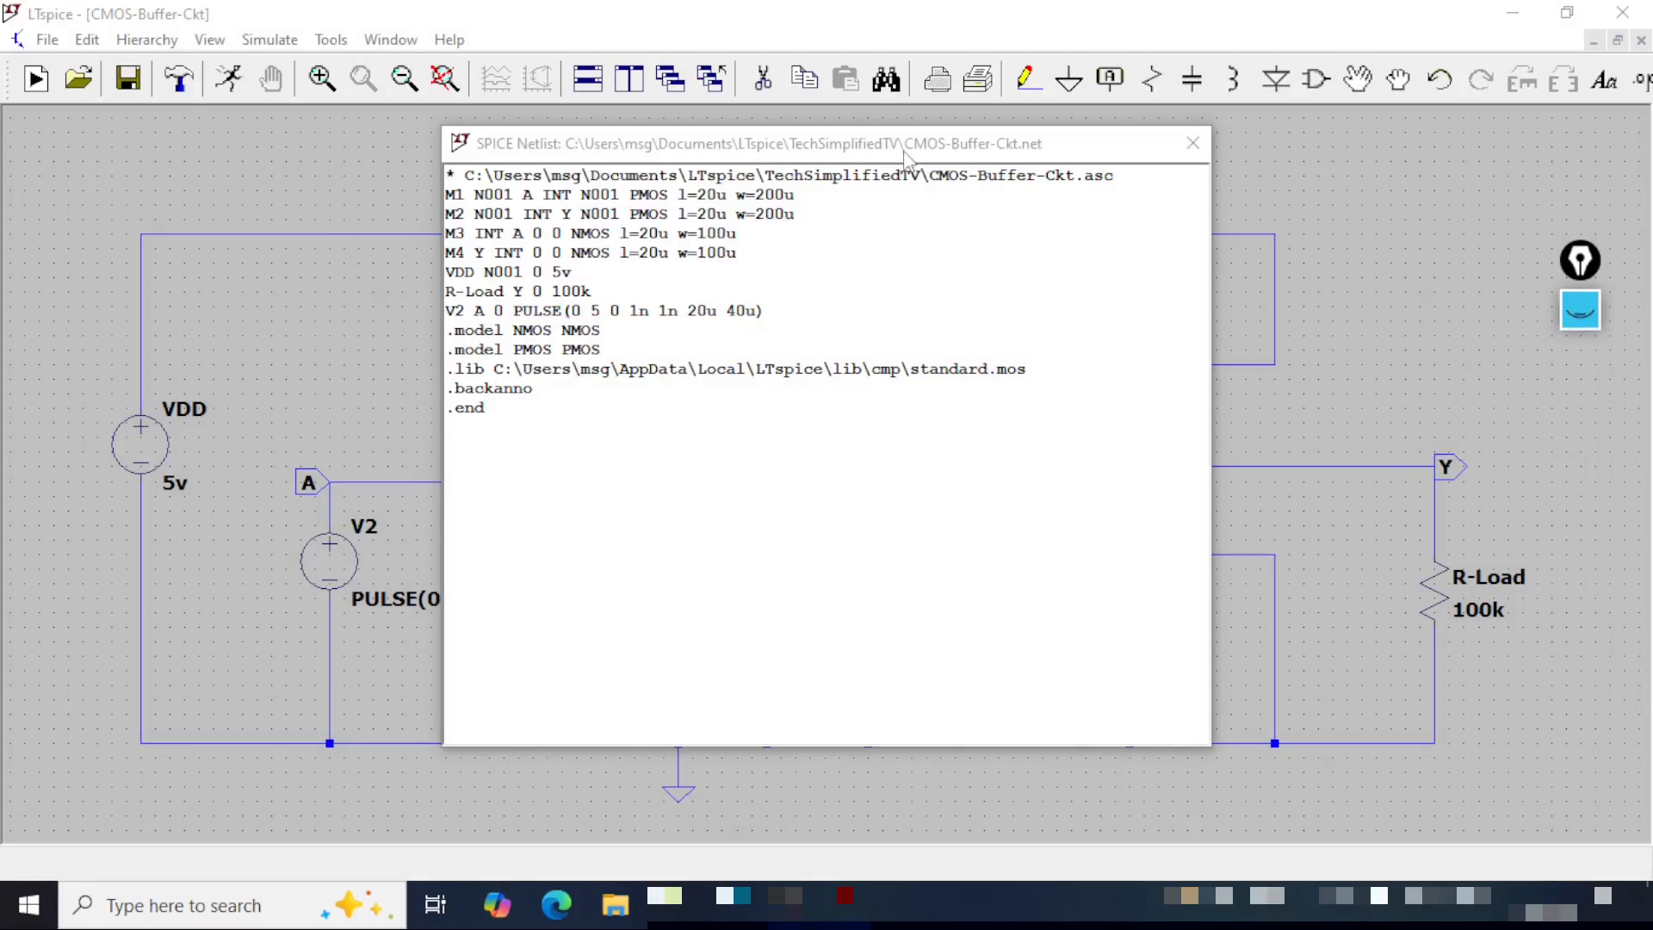
pyautogui.click(904, 153)
pyautogui.click(1191, 143)
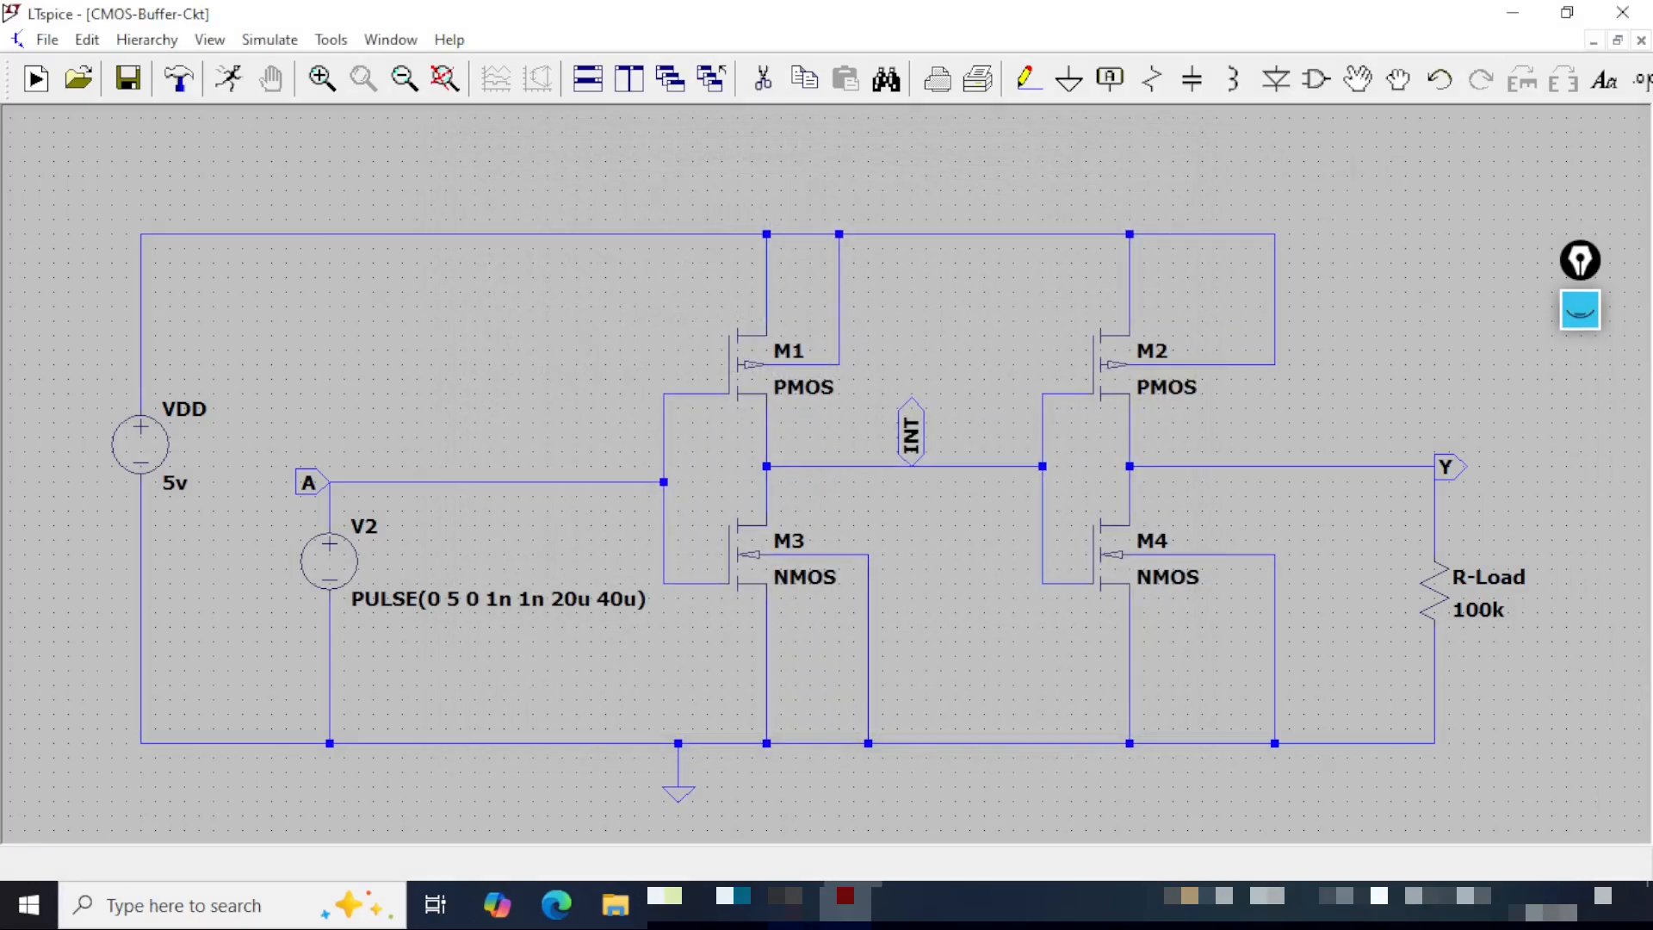
# - Place a .ic SPICE directive on the schematic below the VDD source
pyautogui.click(1643, 81)
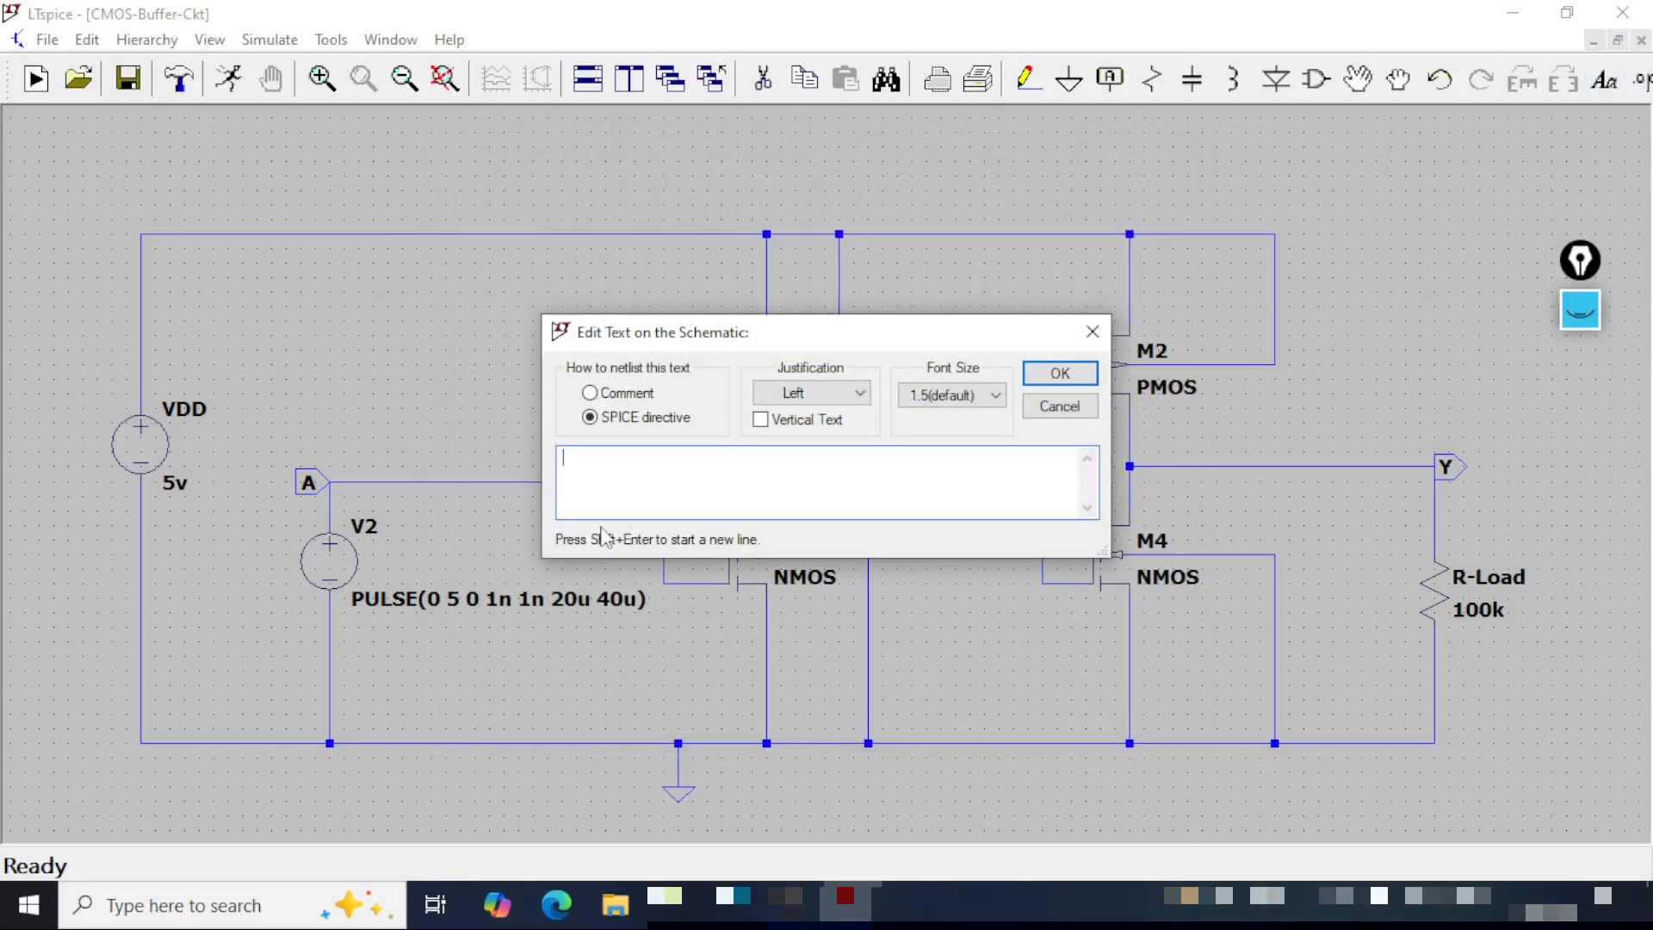
pyautogui.write('.ic')
pyautogui.click(1060, 373)
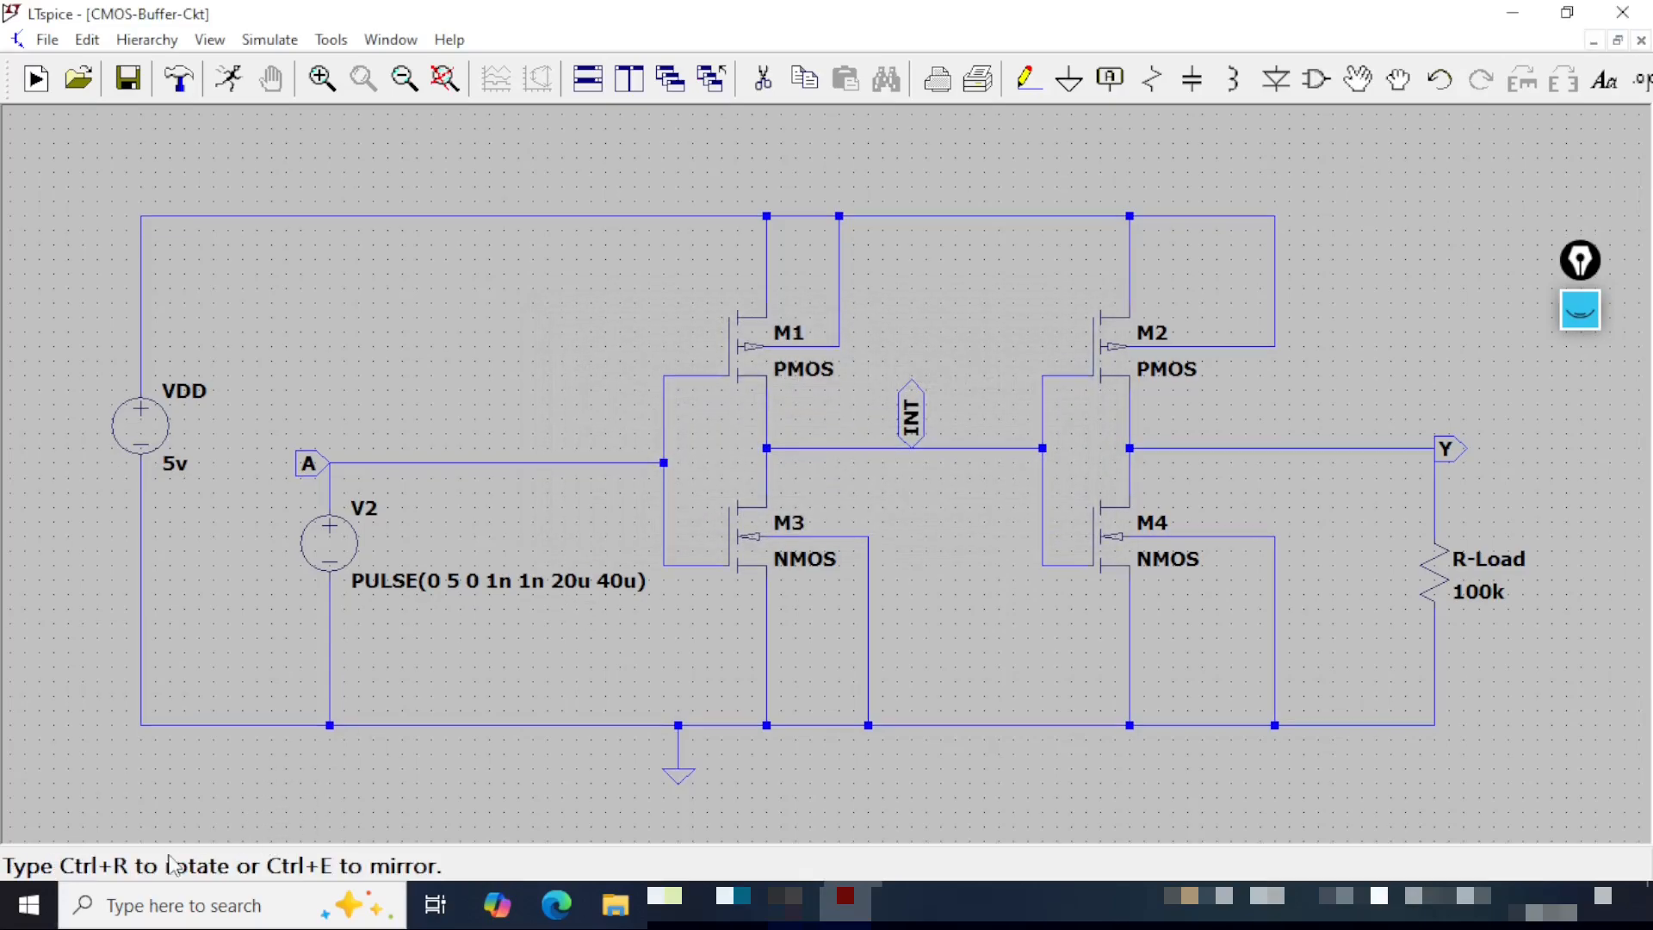
pyautogui.click(146, 777)
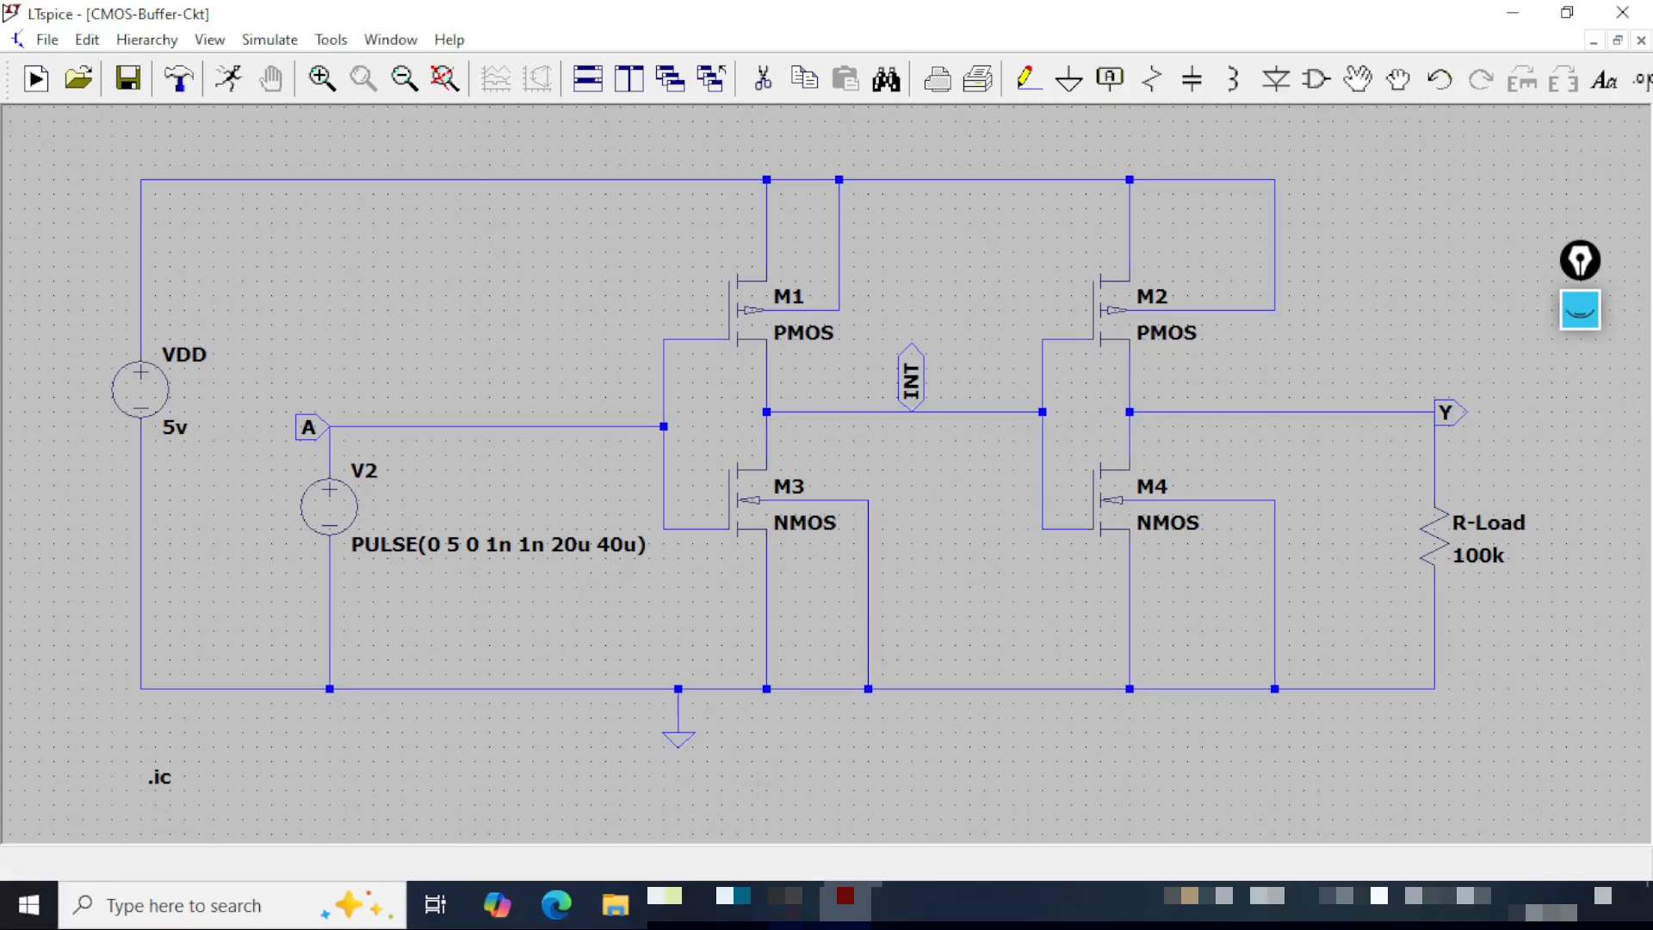
# - Place a .tran SPICE directive just below the .ic directive
pyautogui.press('s')
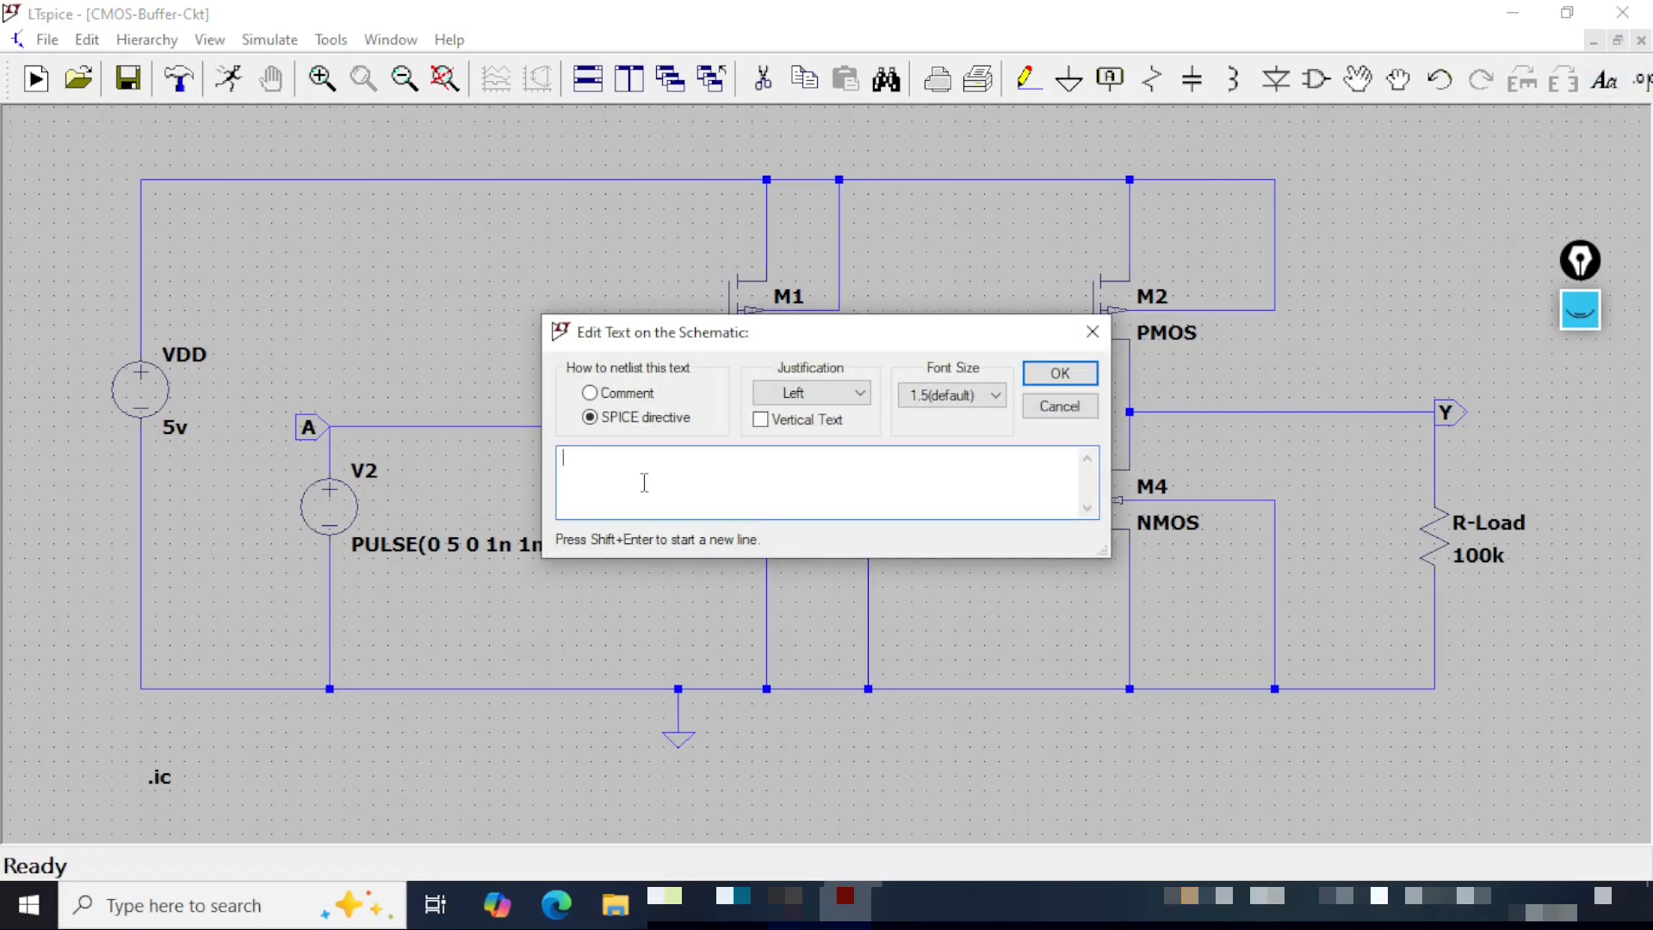
pyautogui.write('.tran')
pyautogui.click(1060, 372)
pyautogui.click(161, 783)
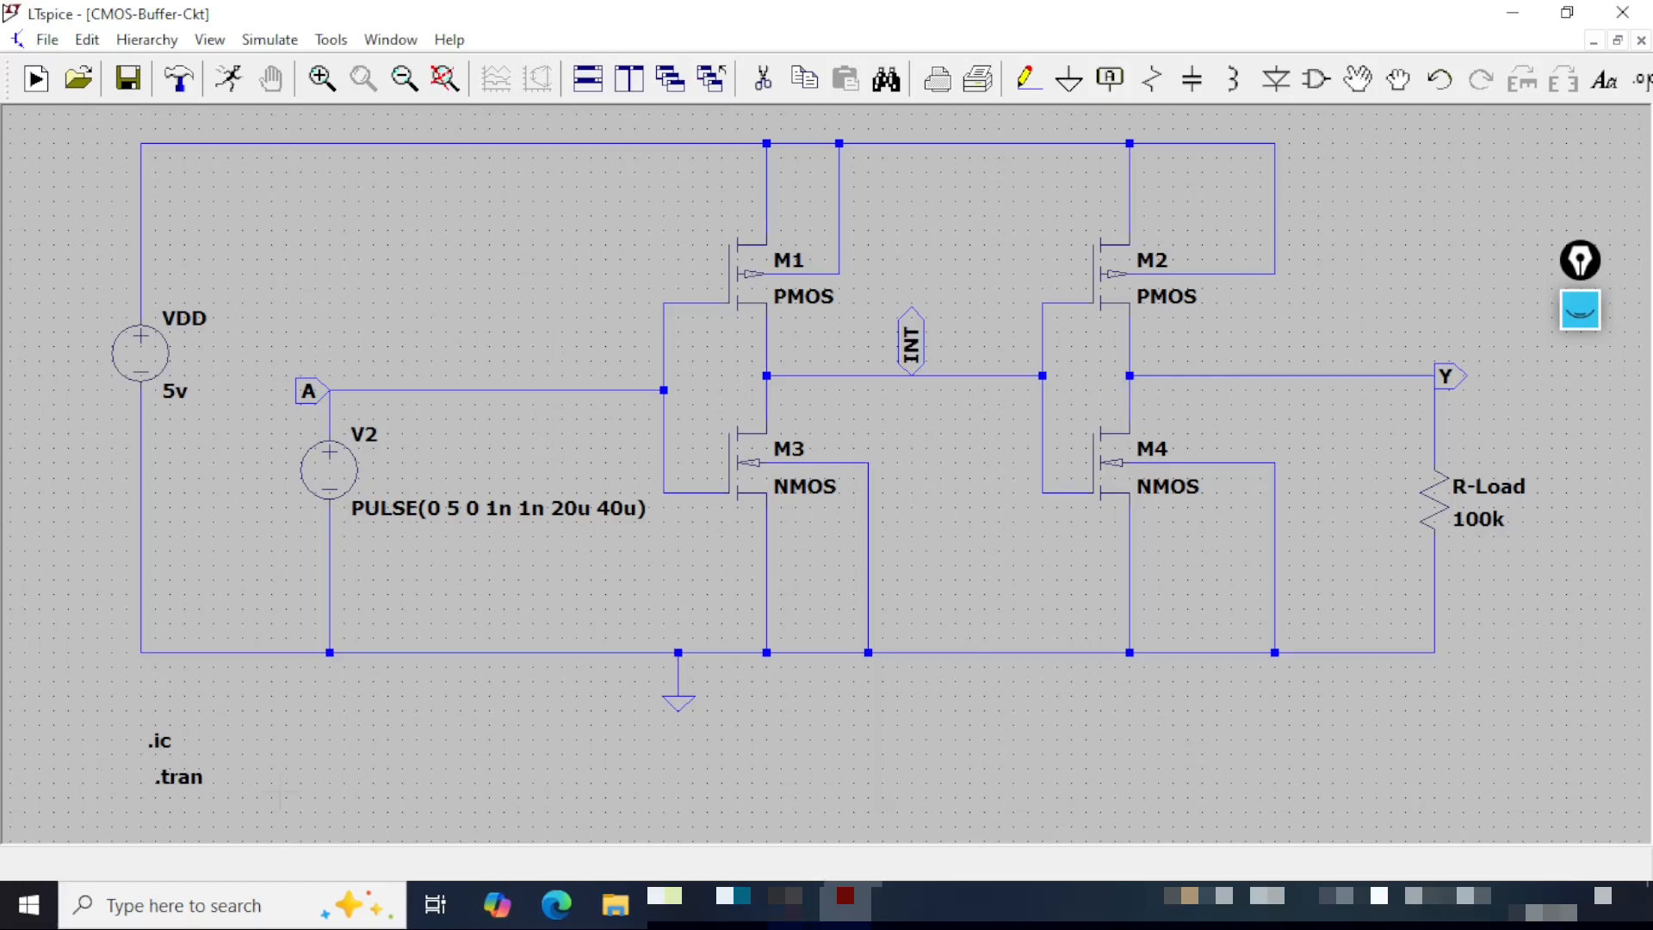
# - Configure the .tran directive with stop time 80u, time to start saving data 0 and maximum timestep 2u
pyautogui.rightClick(187, 783)
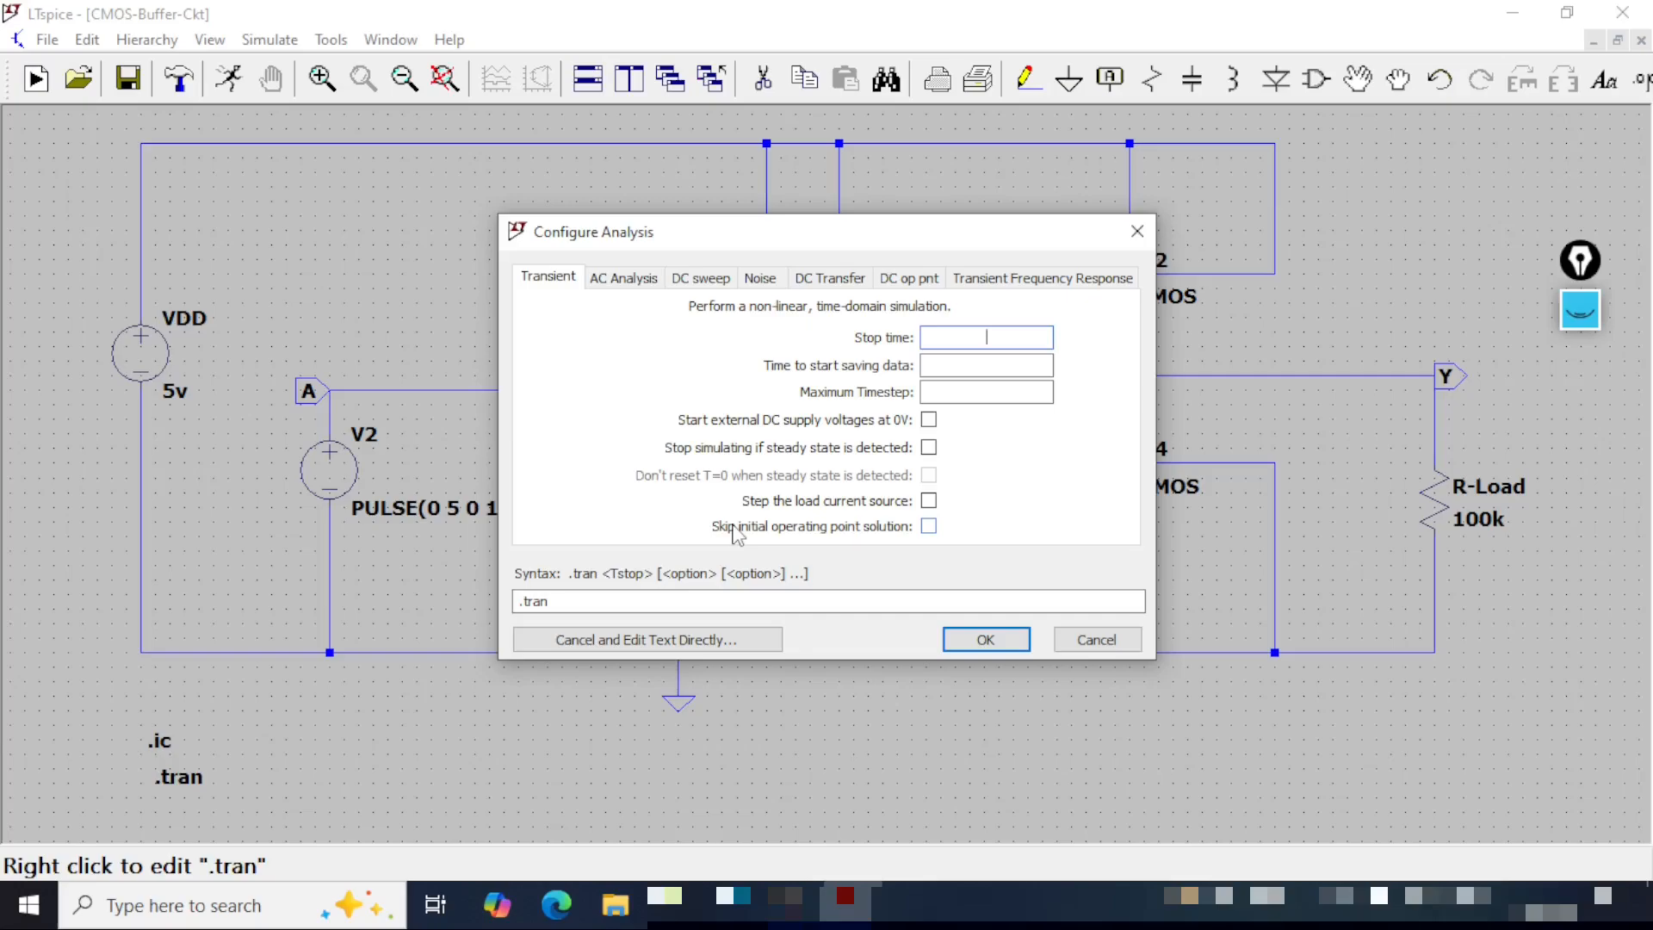
pyautogui.write('80u')
pyautogui.press('Tab')
pyautogui.write('0')
pyautogui.press('Tab')
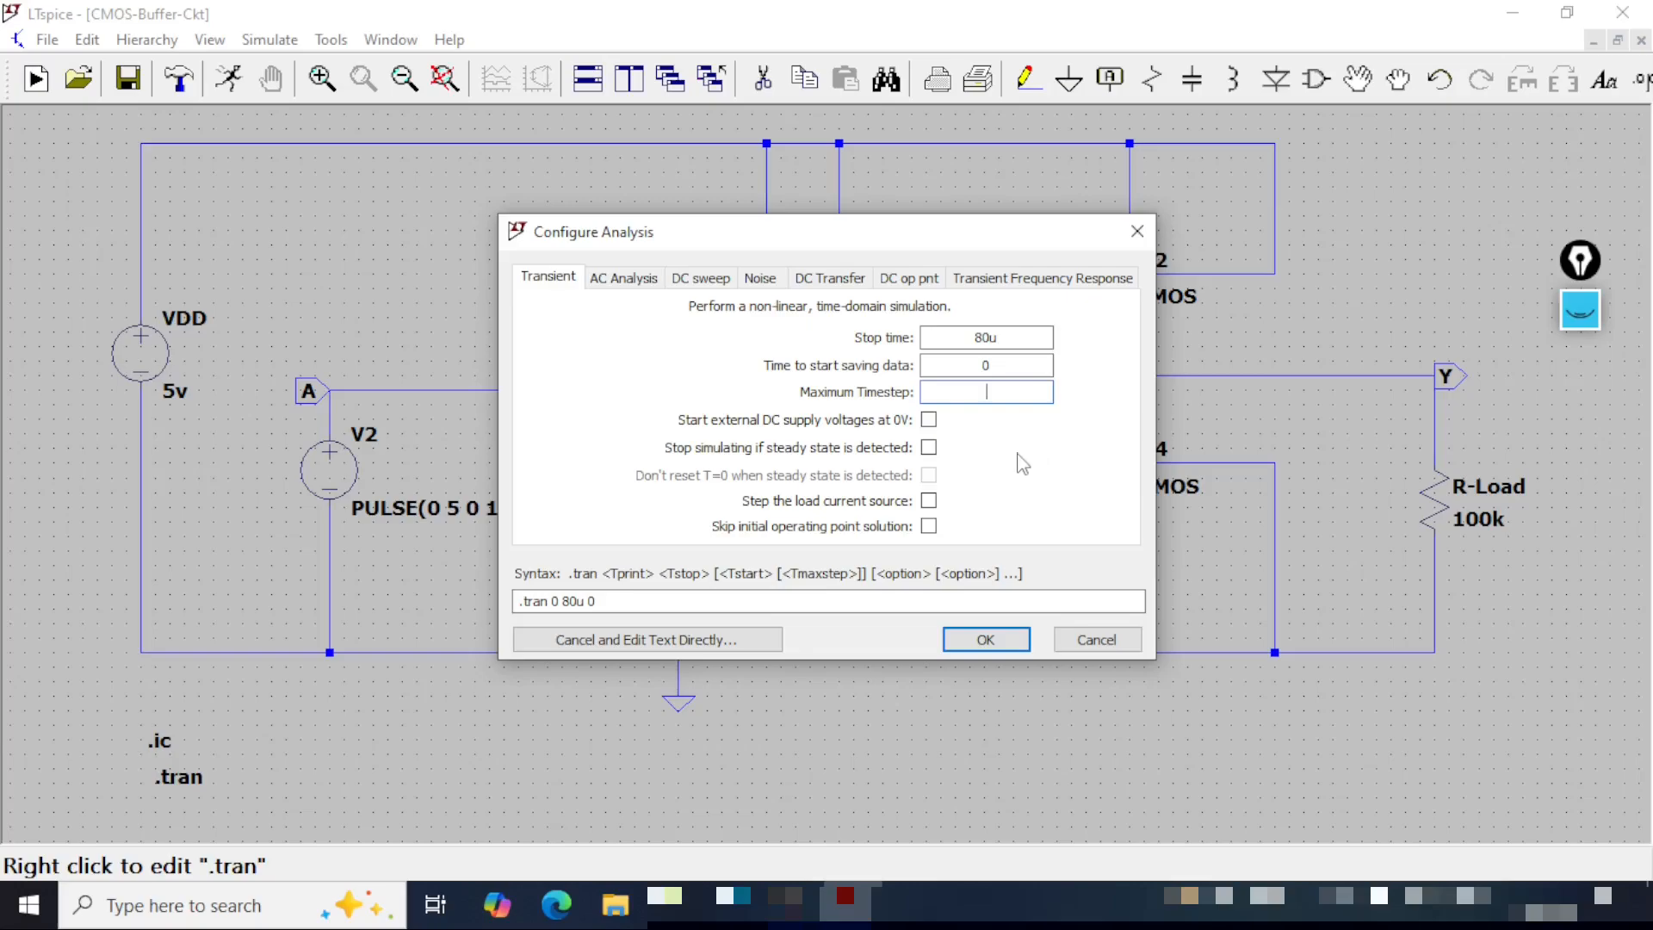
pyautogui.write('2u')
# - Mark the three time settings and the .tran command line with the annotation pen, and apply the transient analysis settings
pyautogui.hotkey('ctrl', 'shift', '3')
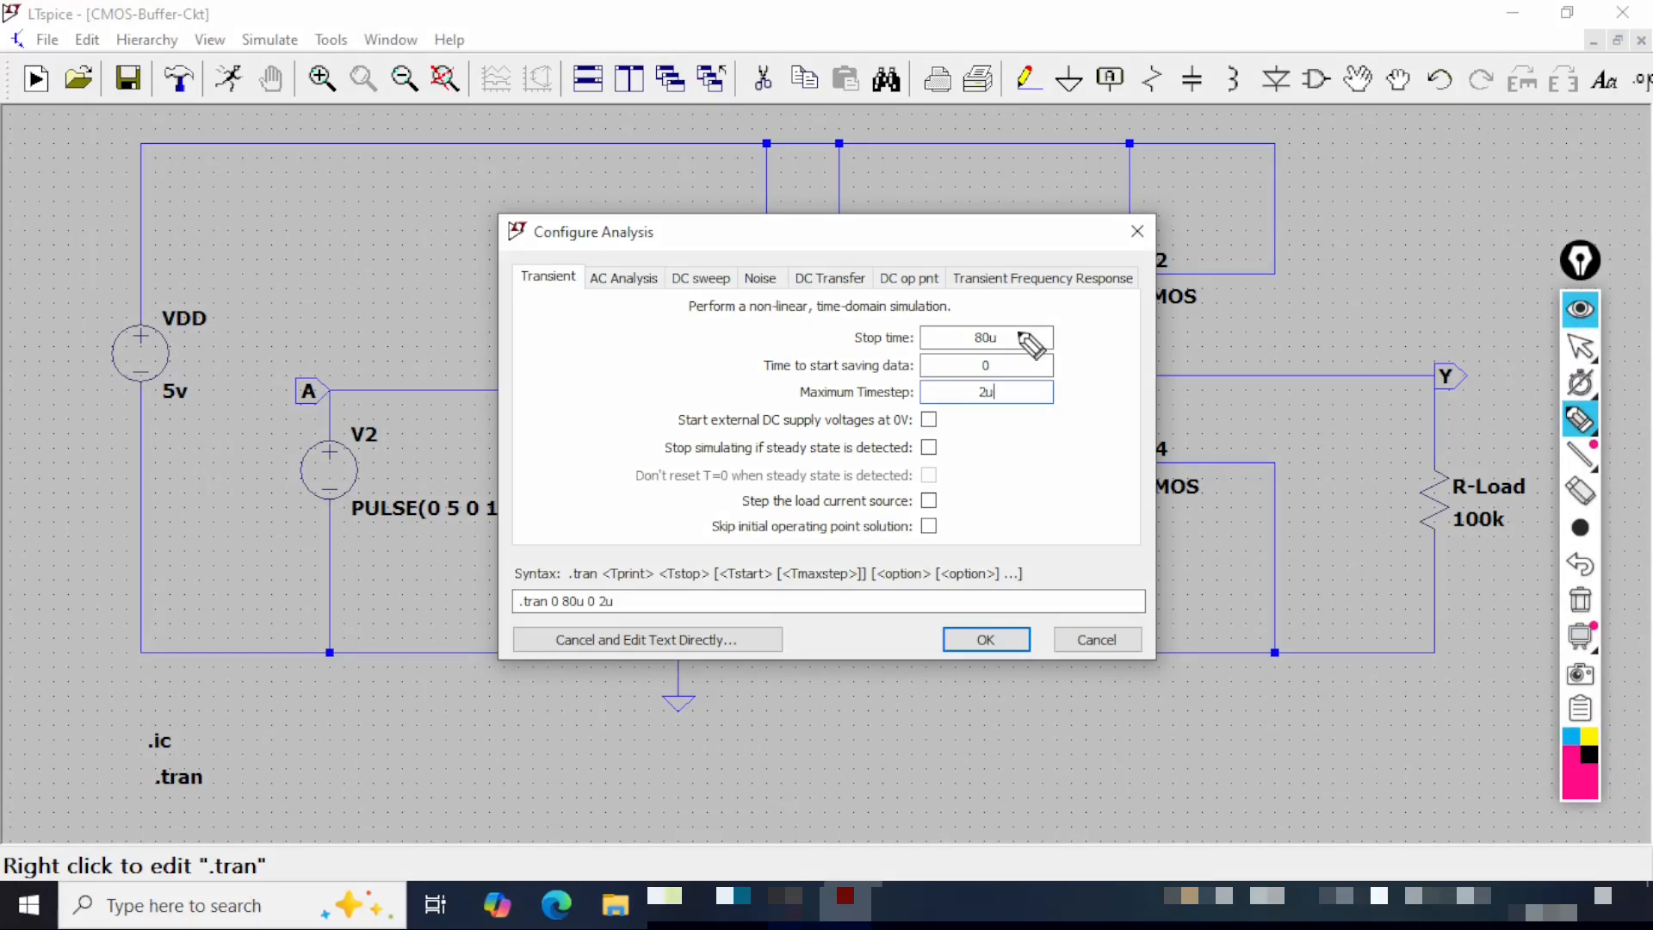
pyautogui.moveTo(1019, 333); pyautogui.dragTo(1114, 293)
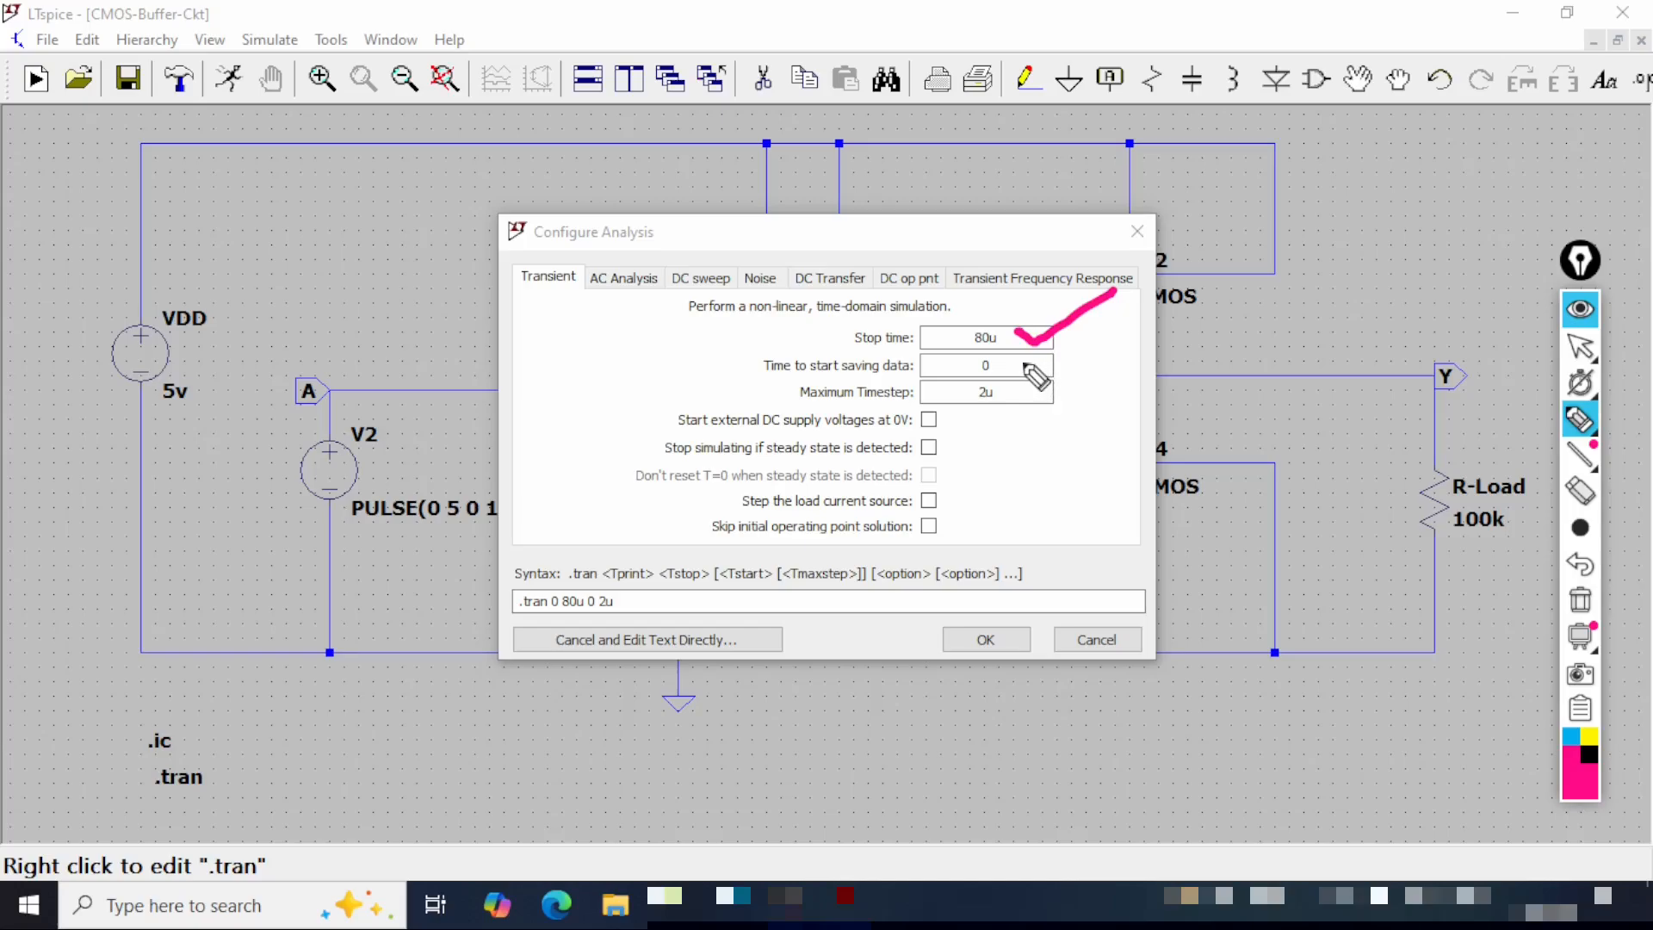
pyautogui.moveTo(1023, 365); pyautogui.dragTo(1119, 332)
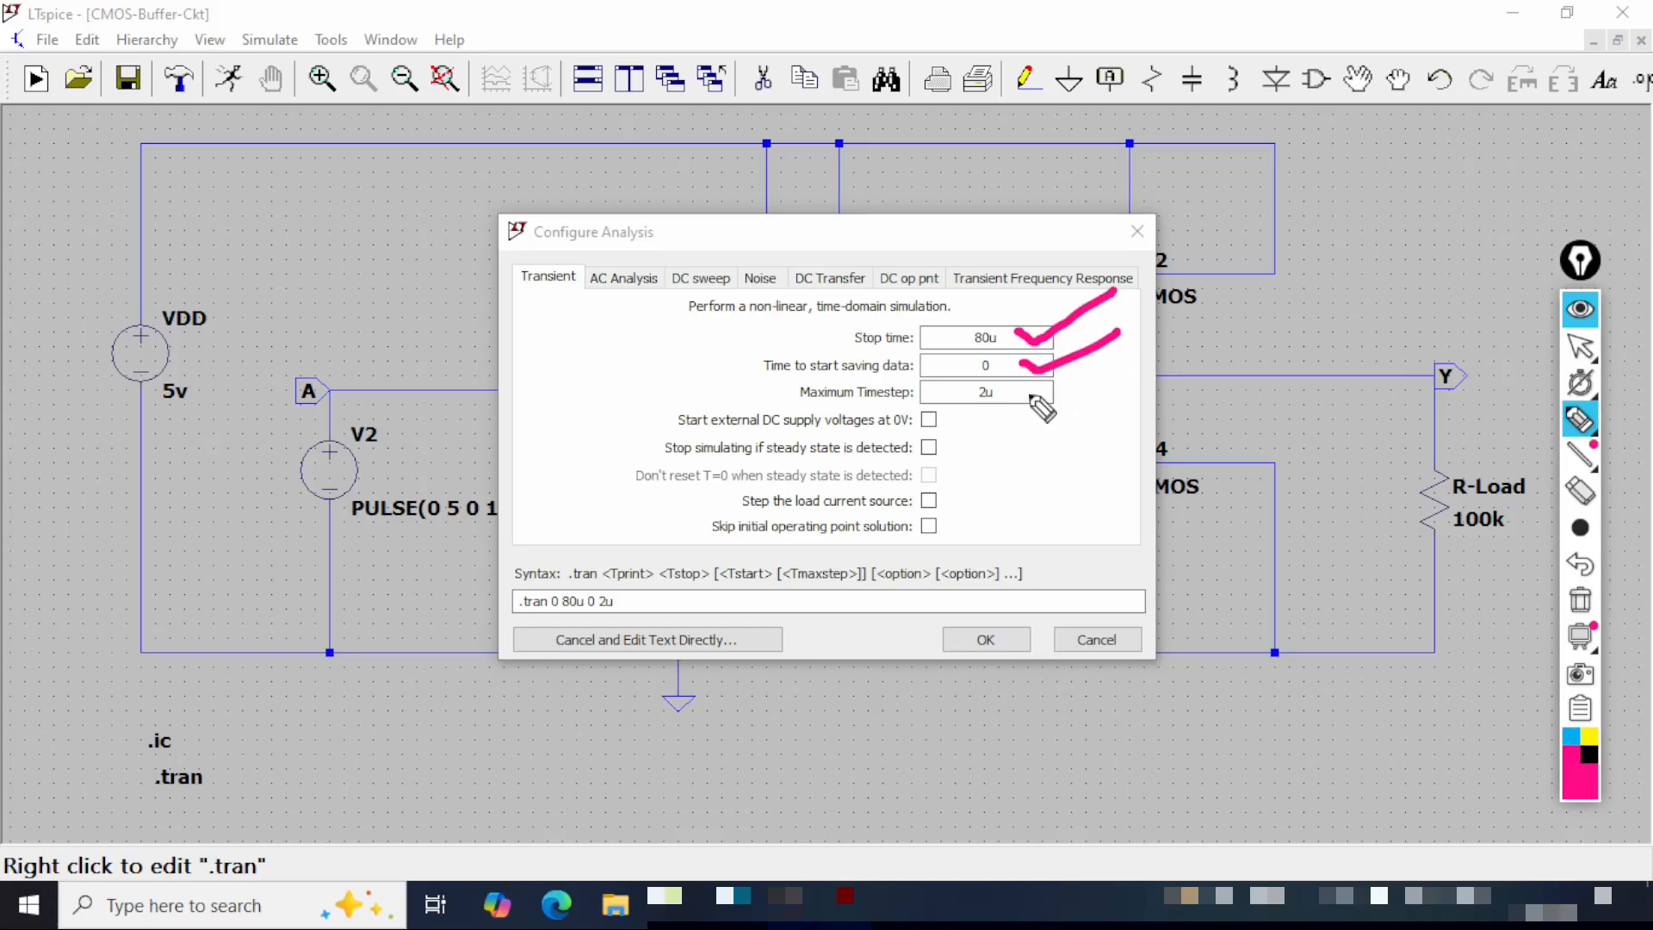
pyautogui.moveTo(1013, 394); pyautogui.dragTo(1090, 373)
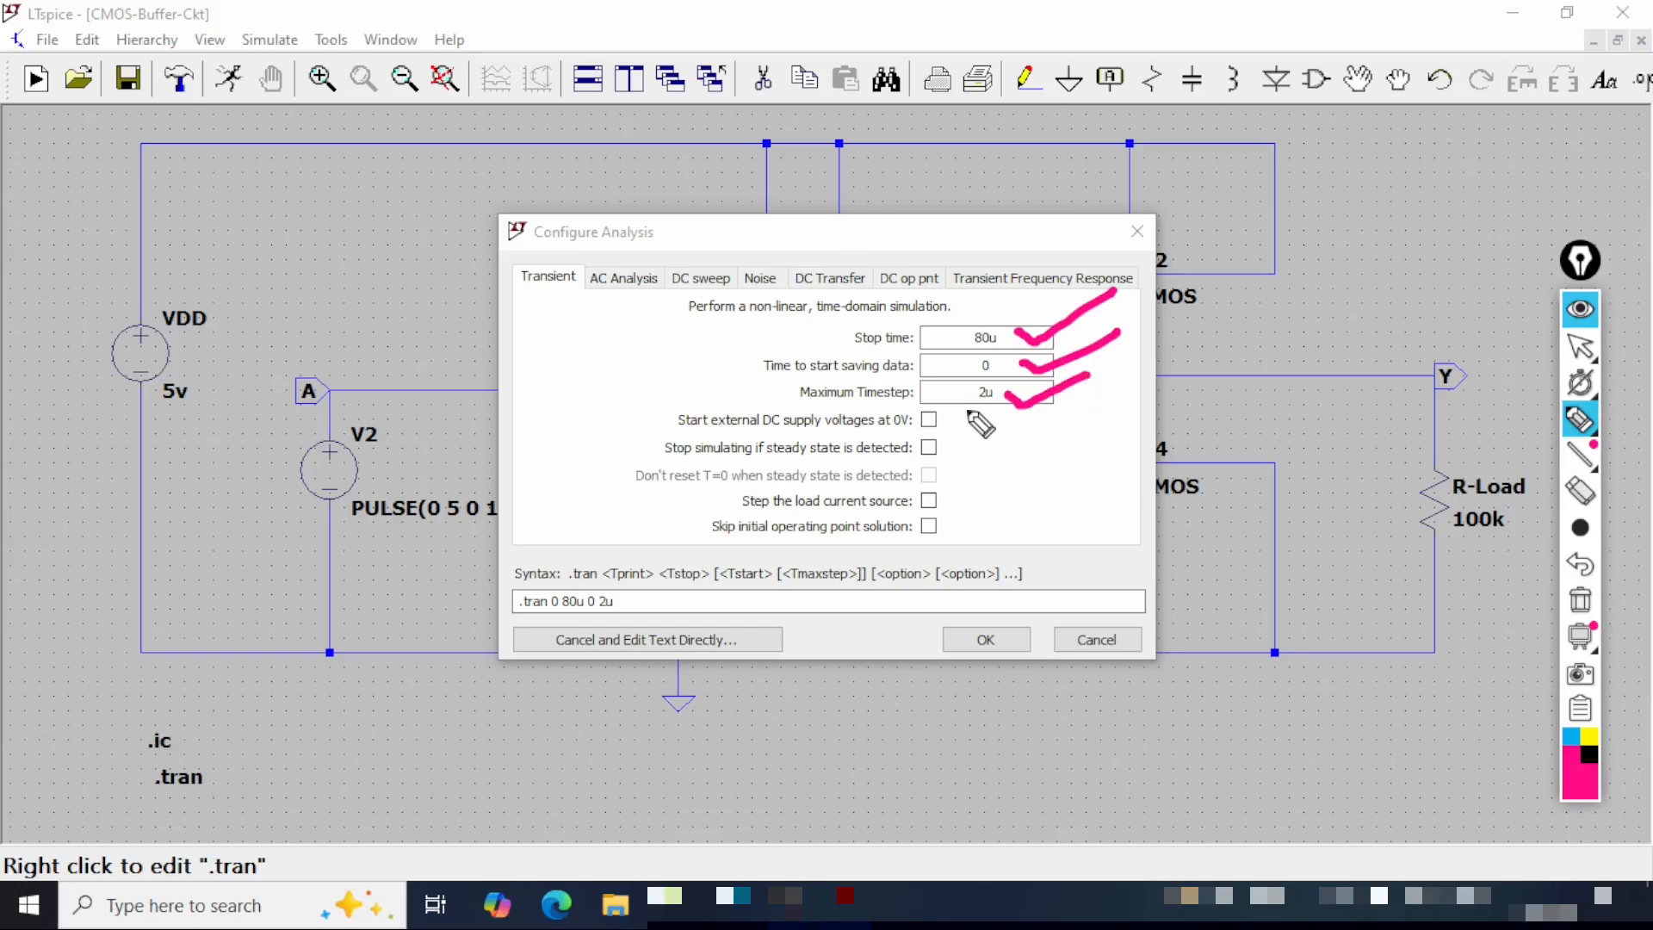
pyautogui.moveTo(964, 410); pyautogui.dragTo(1042, 414)
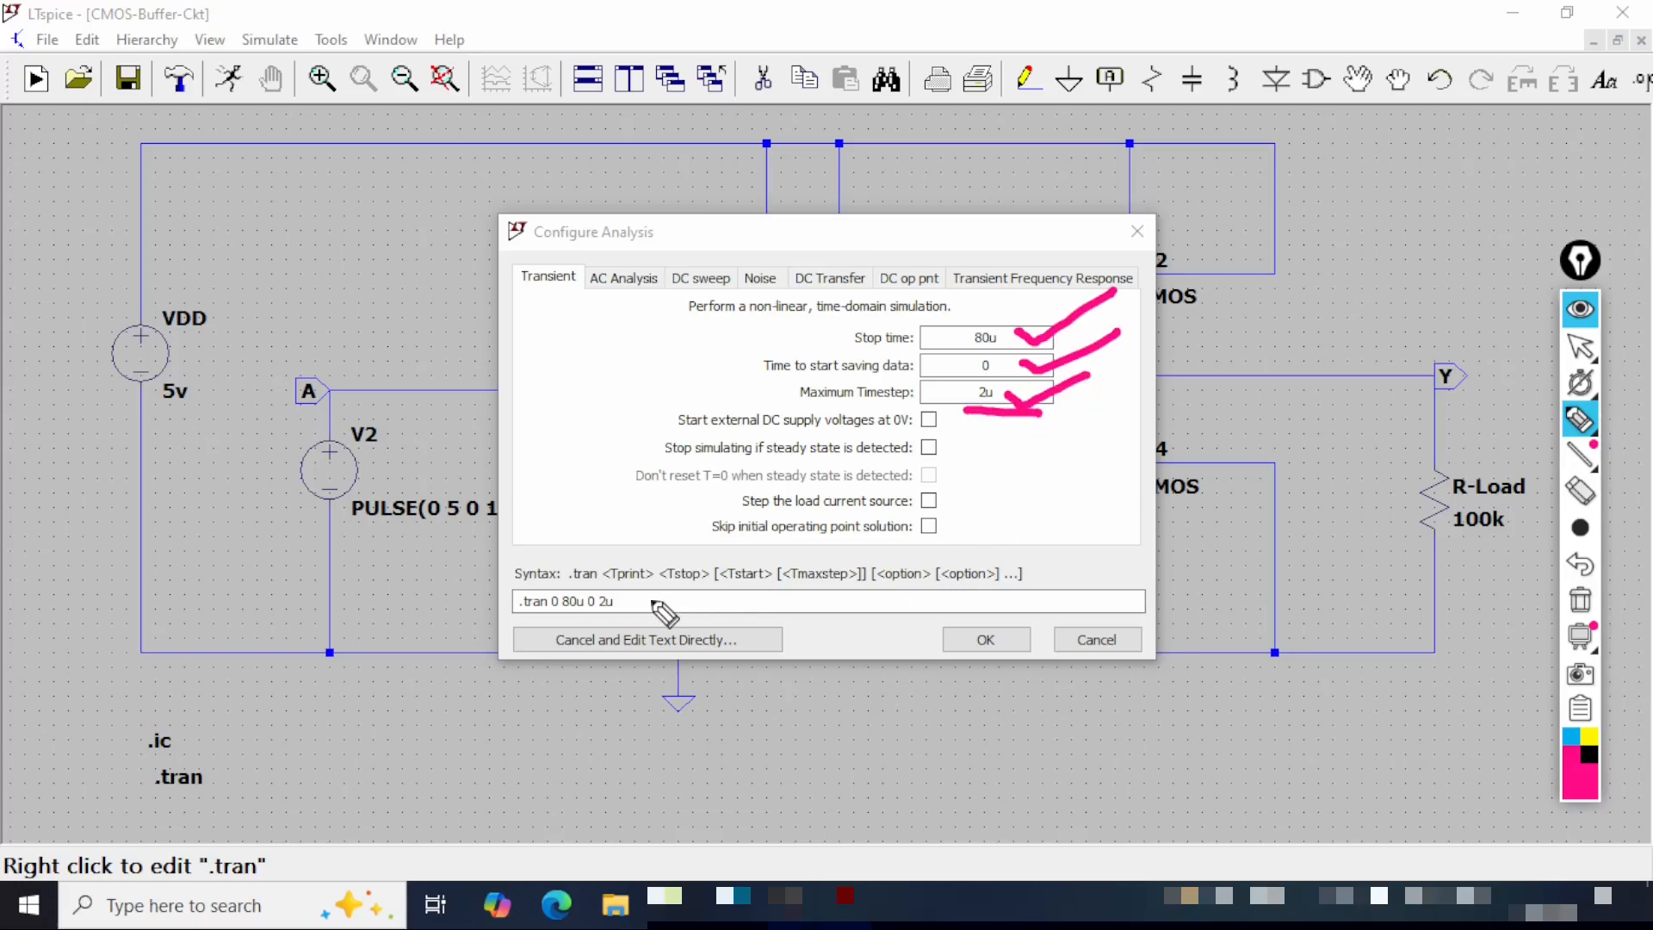
pyautogui.moveTo(654, 600)
pyautogui.mouseDown()
pyautogui.moveTo(588, 565)
pyautogui.moveTo(484, 594)
pyautogui.moveTo(560, 642)
pyautogui.moveTo(684, 622)
pyautogui.moveTo(647, 590)
pyautogui.mouseUp()
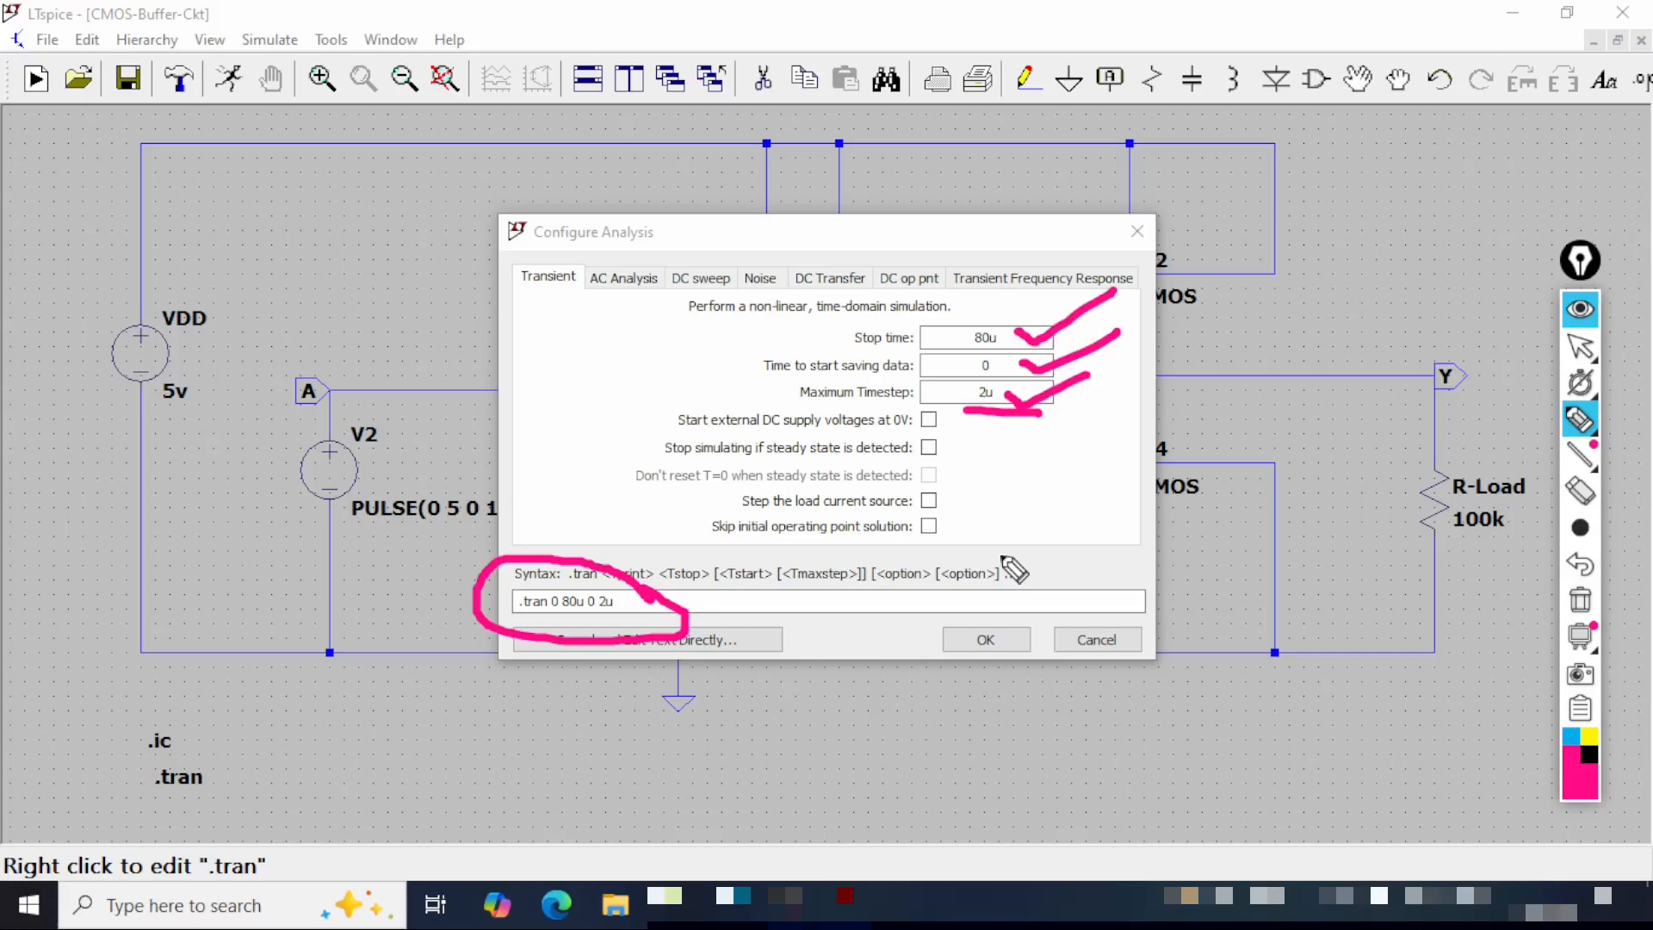
pyautogui.hotkey('ctrl', 'shift', '1')
pyautogui.click(990, 644)
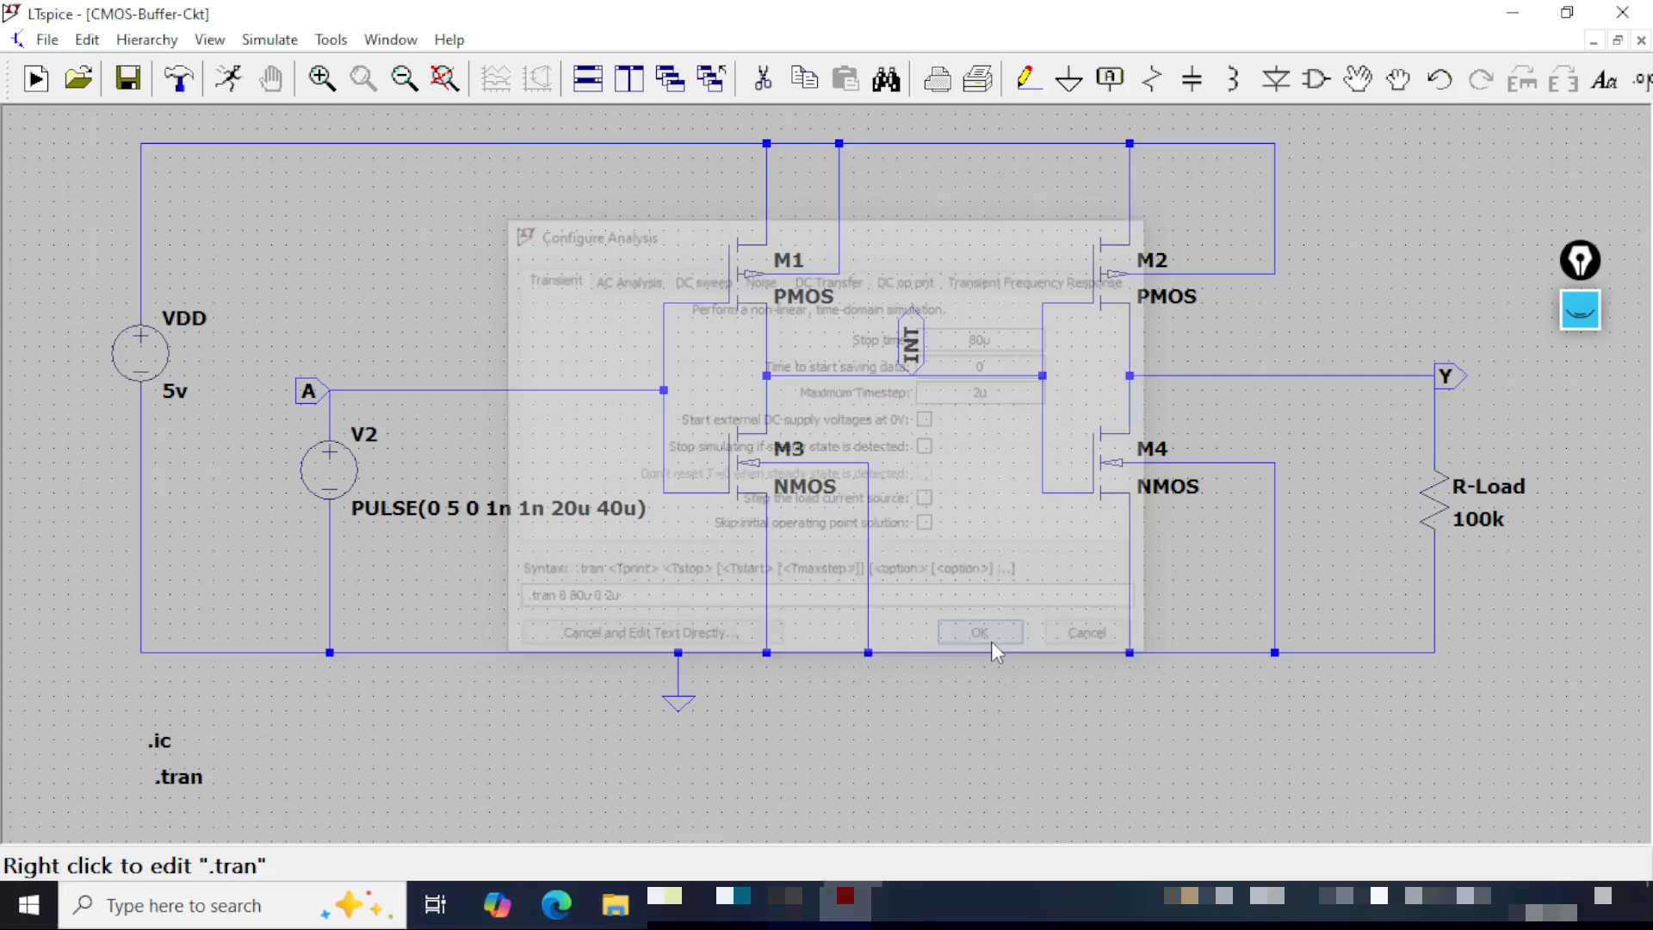
# - Save the schematic and run the transient simulation
pyautogui.click(129, 81)
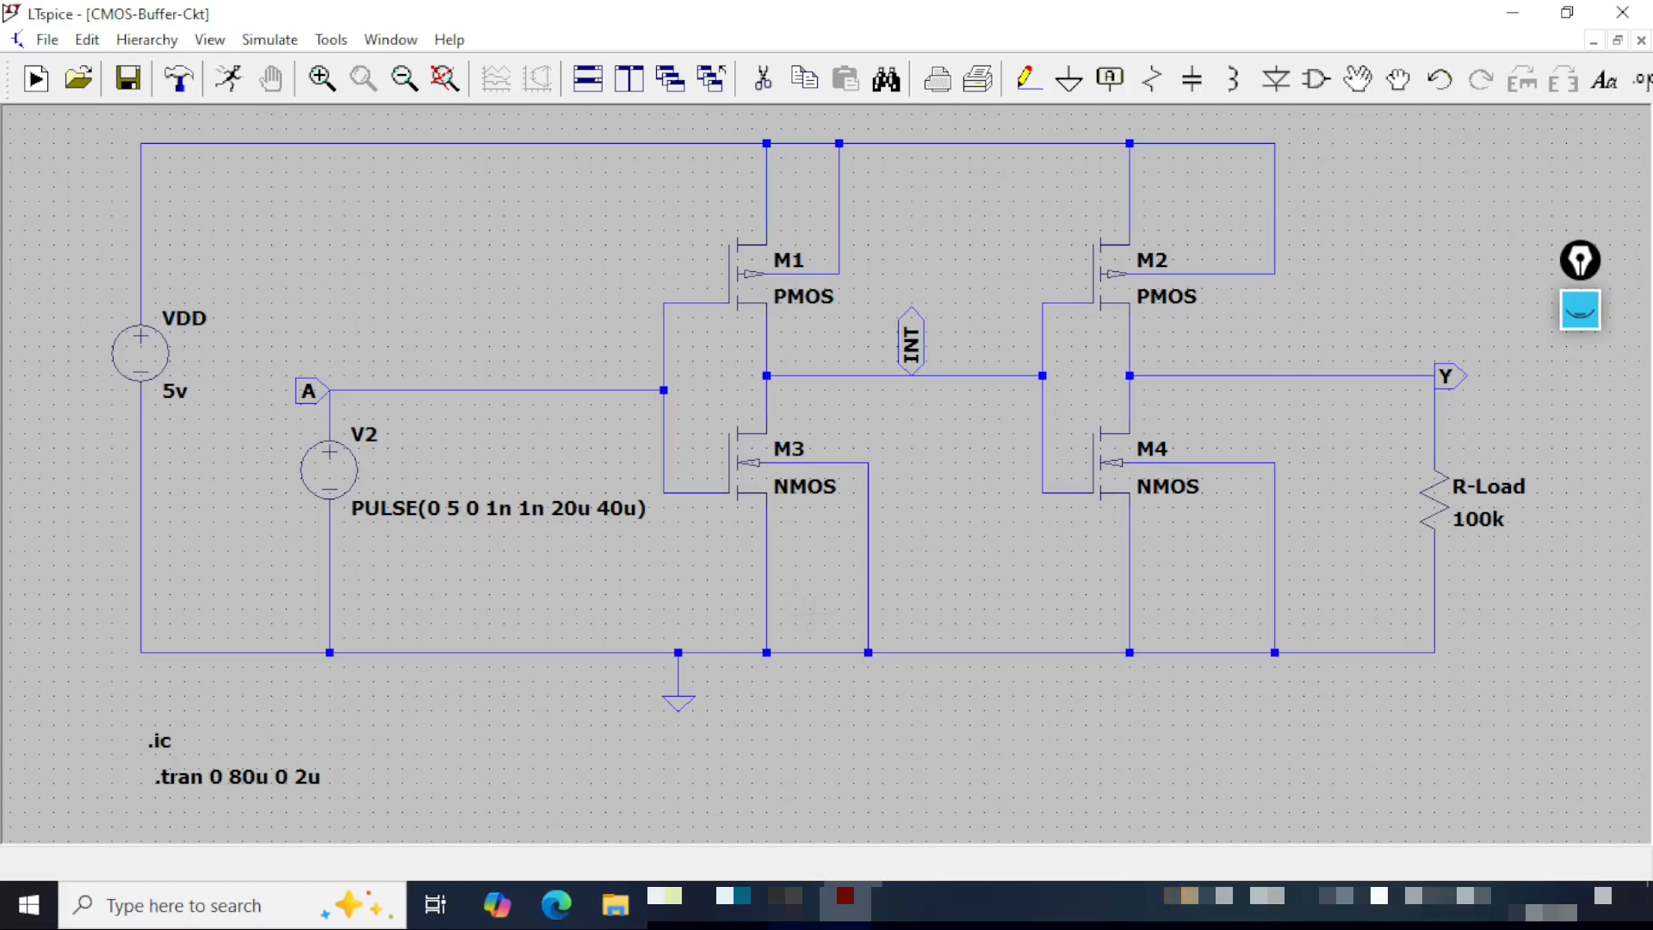
pyautogui.click(228, 78)
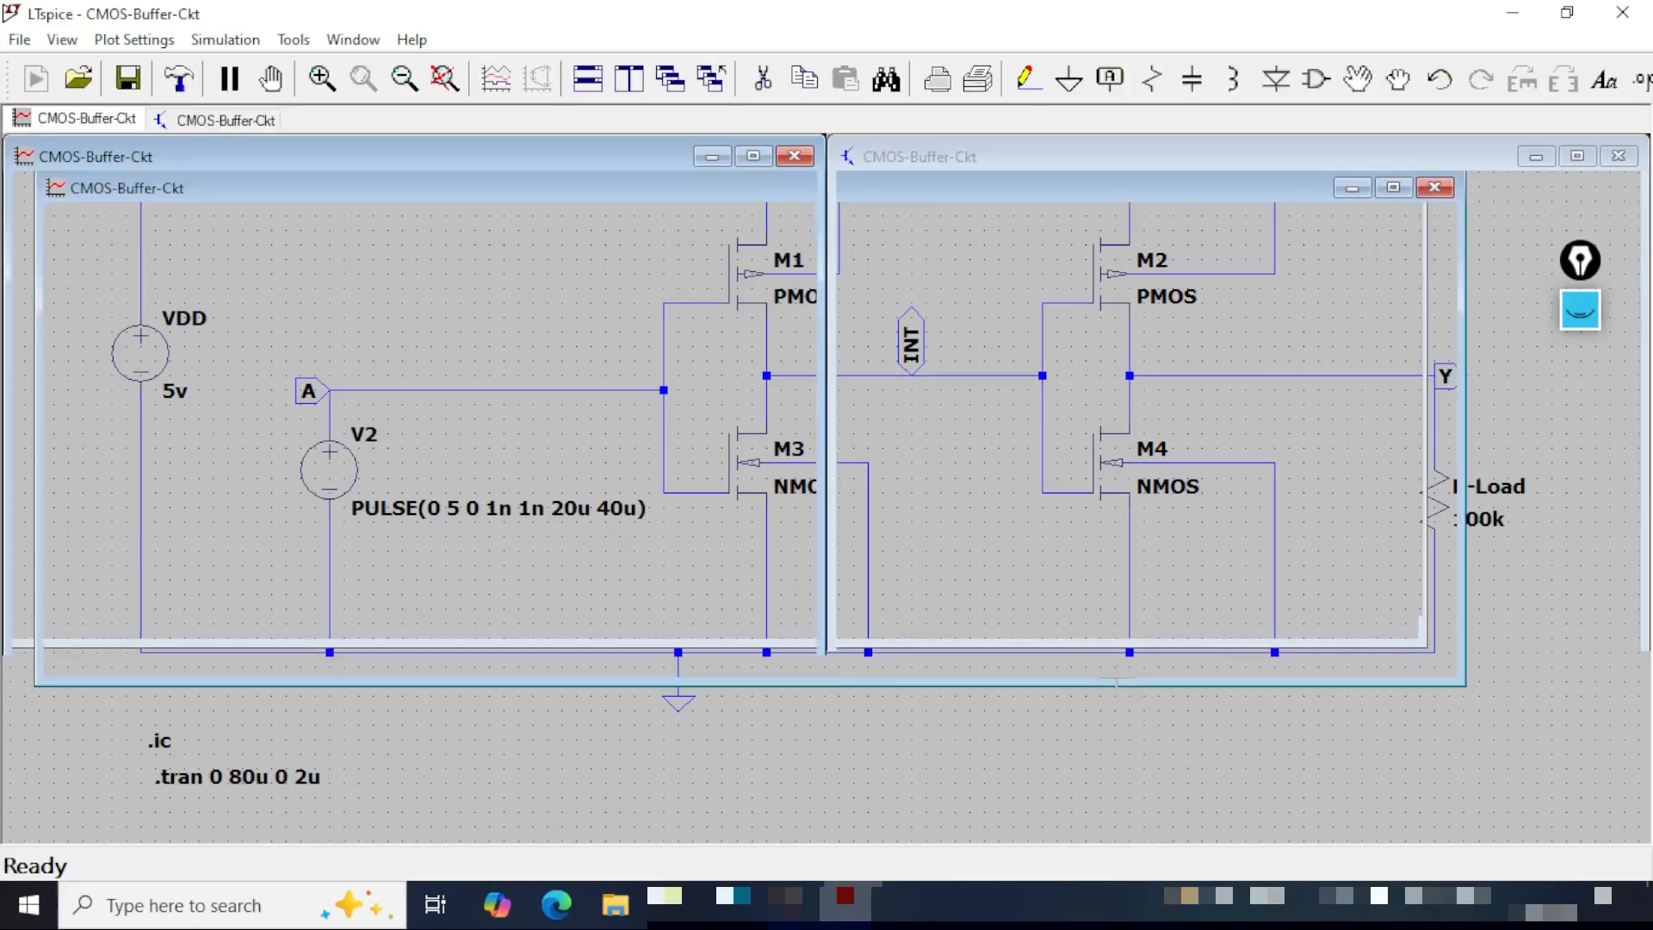
pyautogui.click(445, 79)
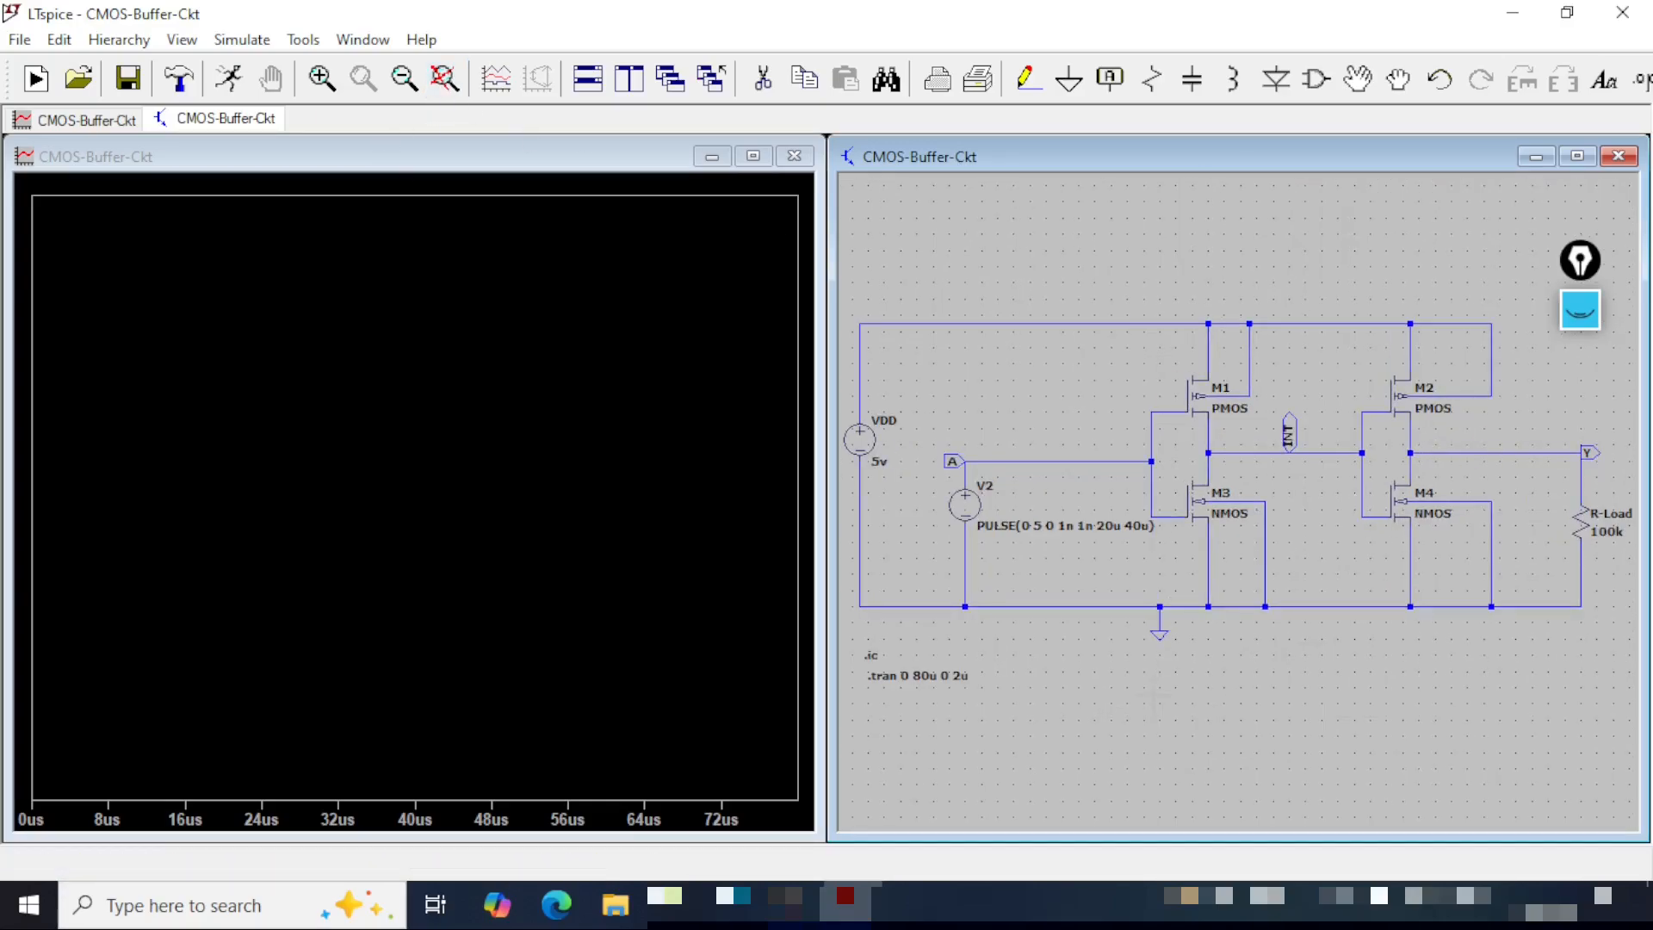
# - Plot the voltage of input net A in the waveform window
pyautogui.click(337, 517)
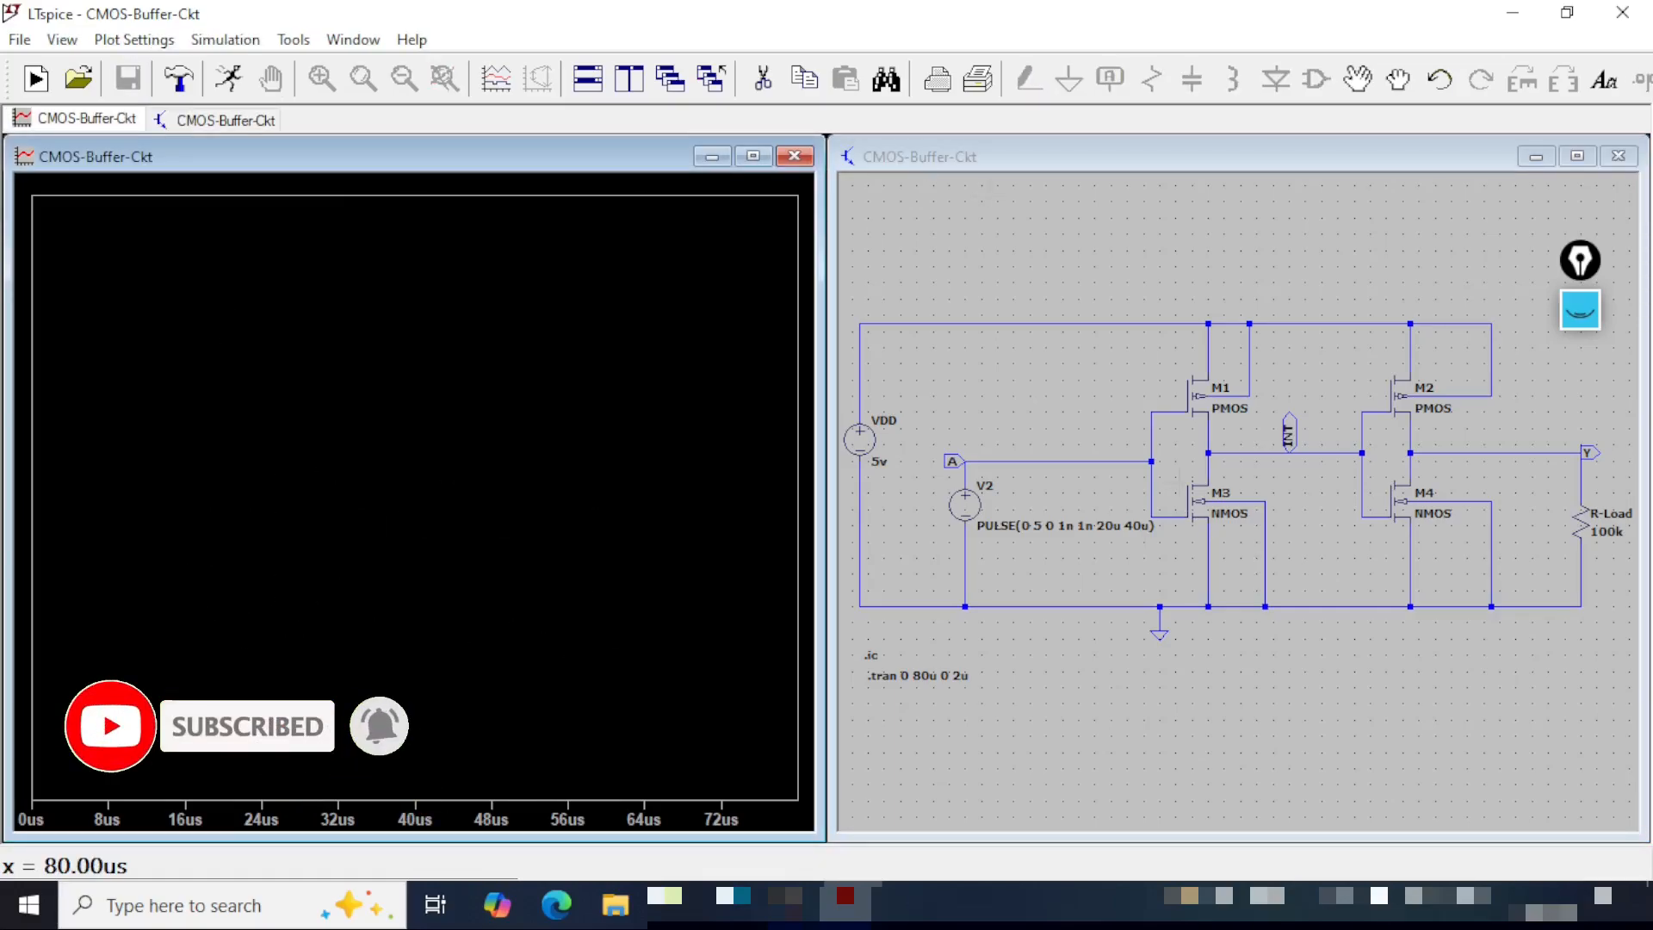
pyautogui.click(1225, 153)
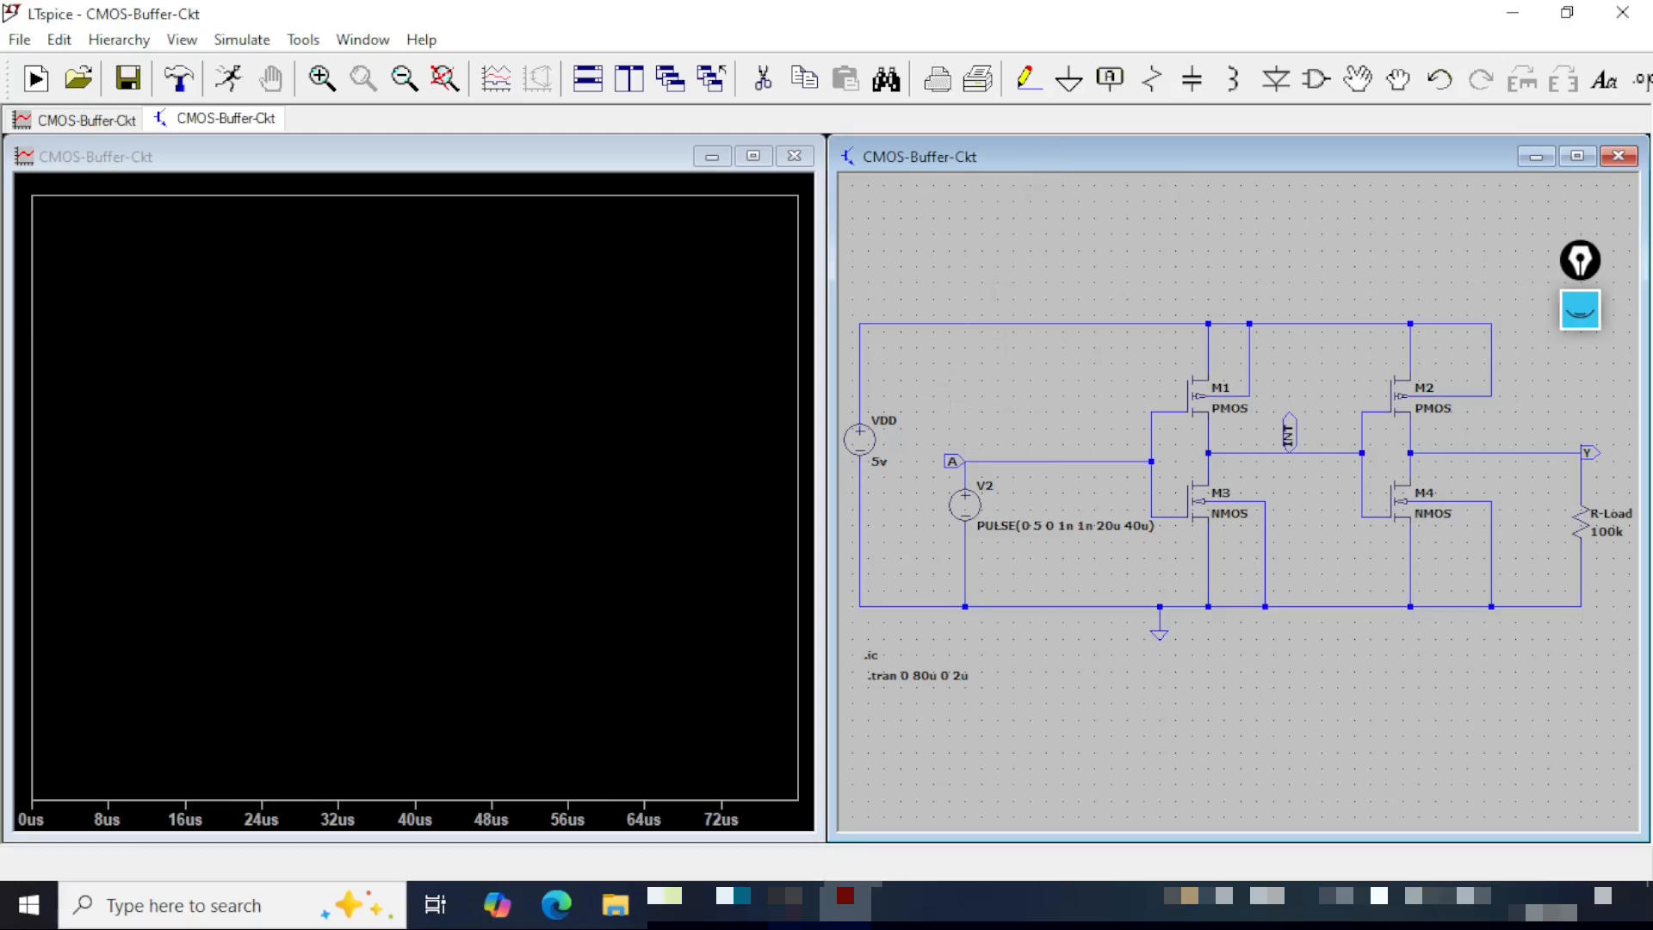
pyautogui.click(954, 460)
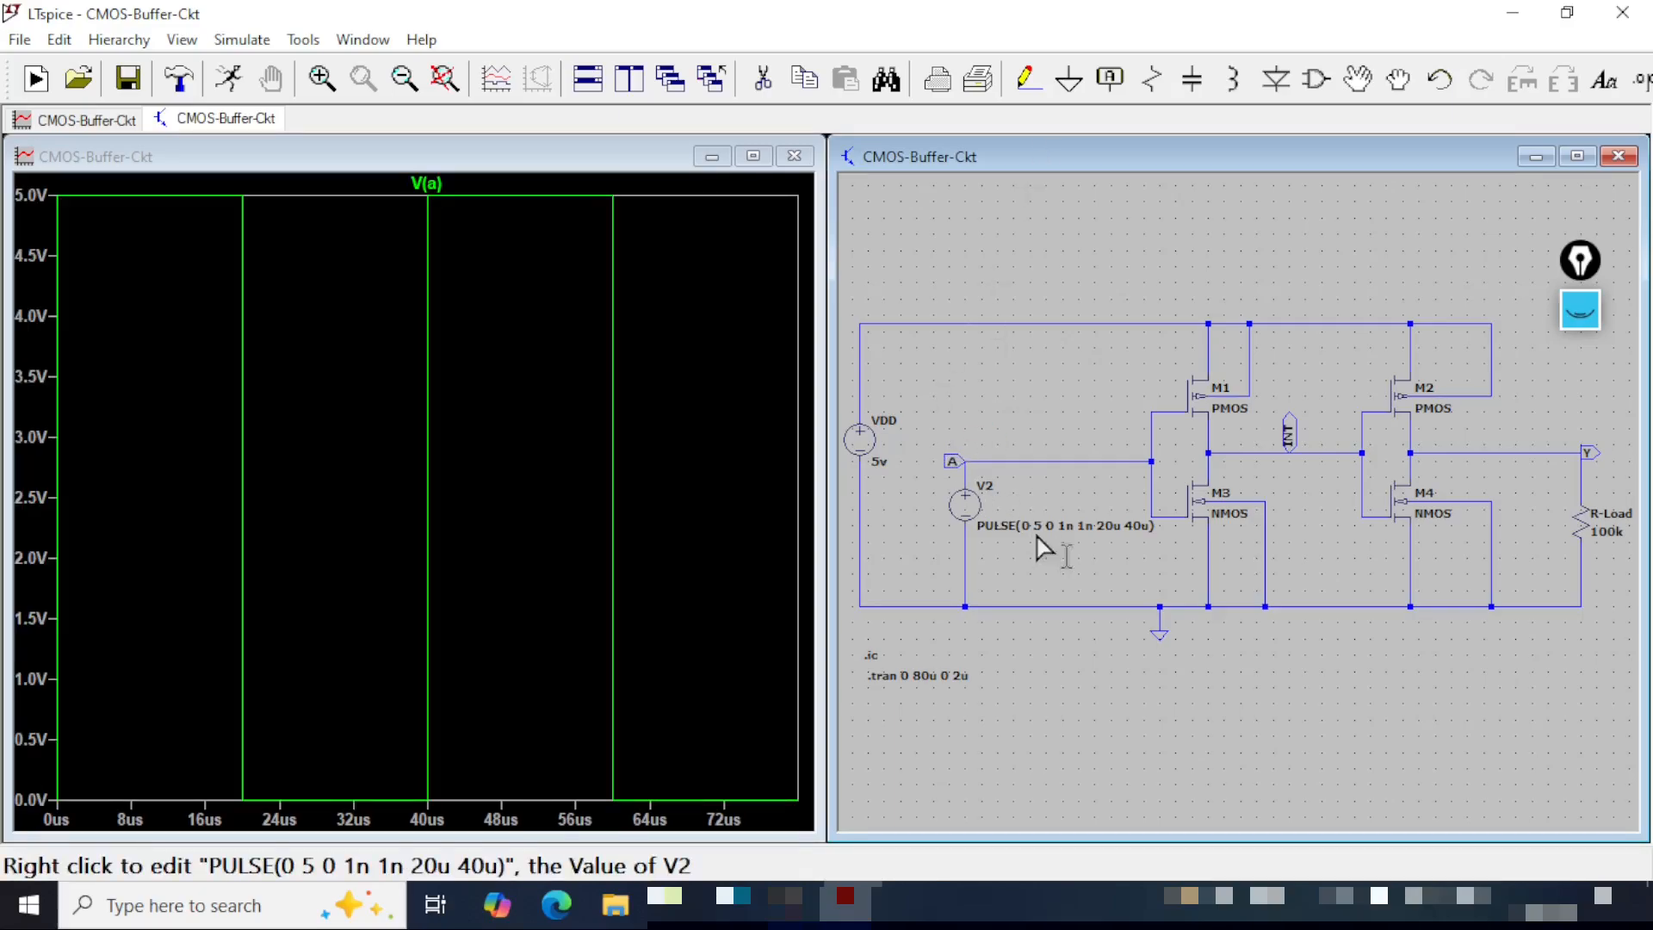
# - Add a second plot pane to the waveform window and plot the voltage of net INT in it
pyautogui.click(609, 166)
pyautogui.press('p')
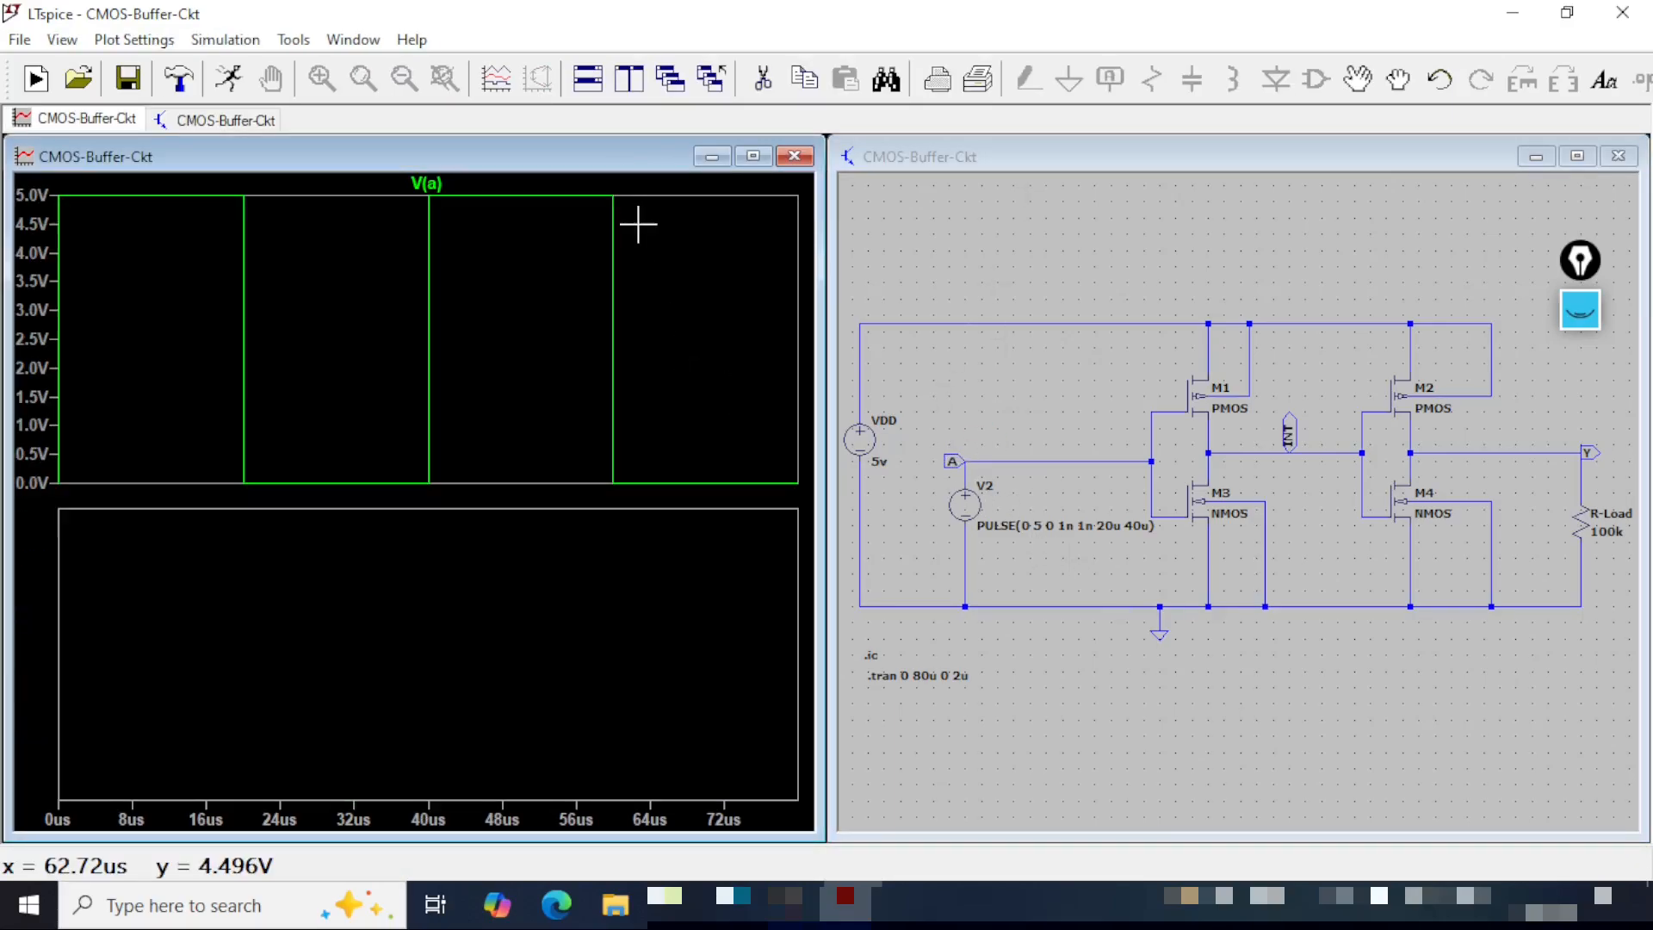
pyautogui.click(1281, 336)
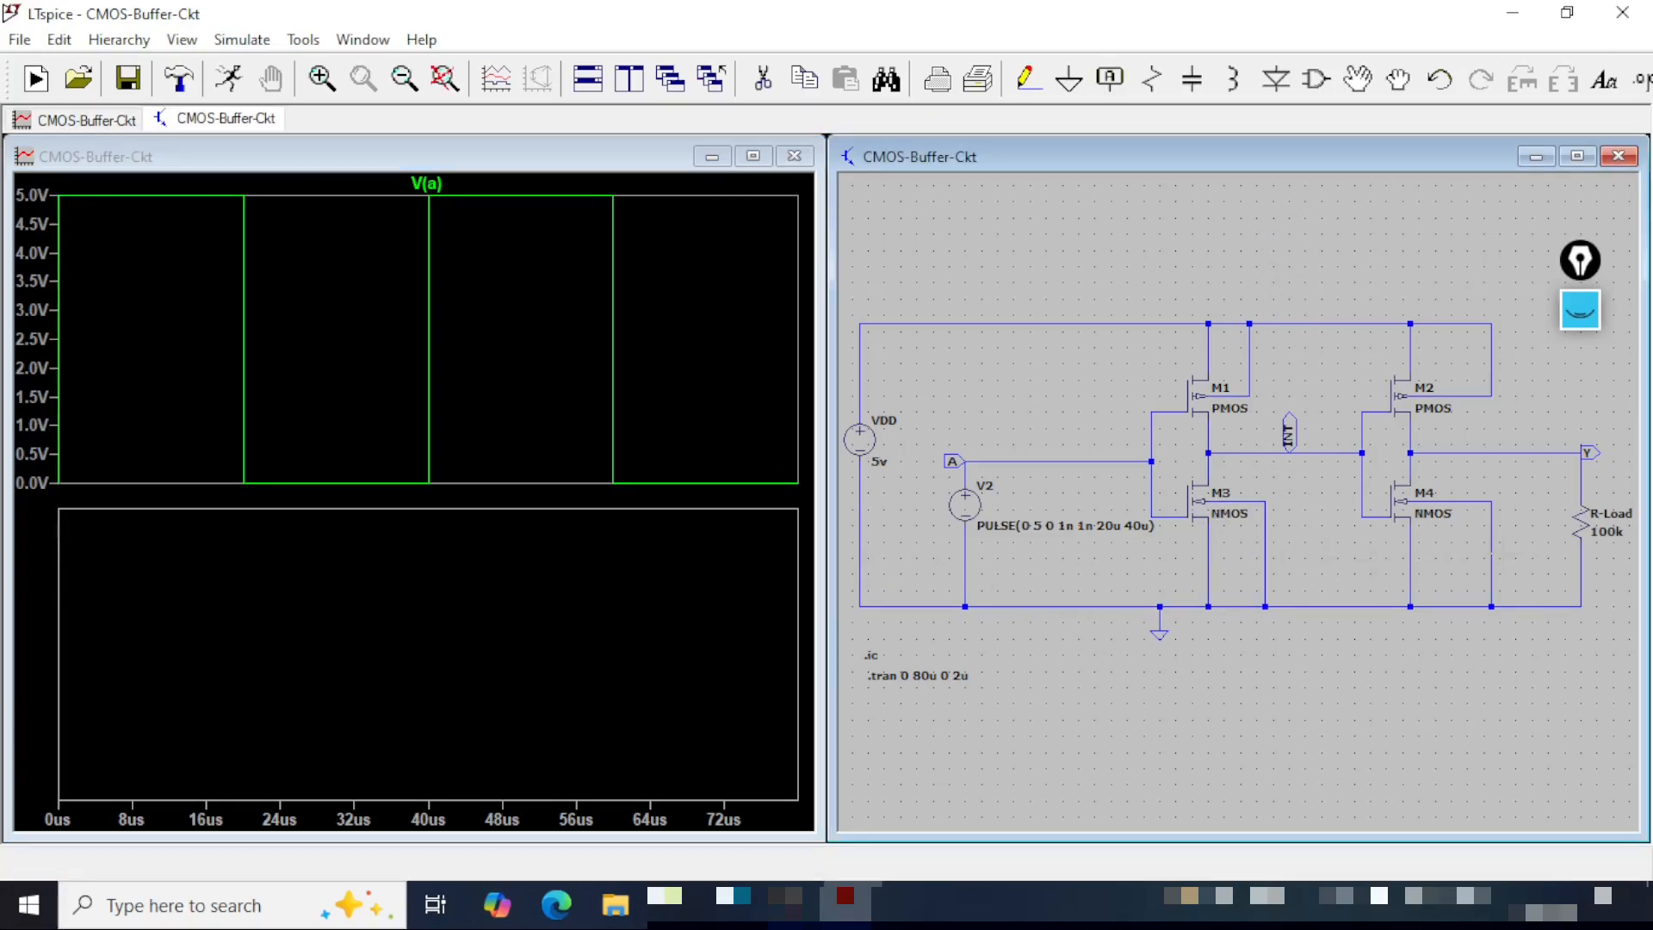
pyautogui.click(1289, 432)
# - Add a third plot pane to the waveform window and plot the voltage of output net Y in it
pyautogui.click(355, 178)
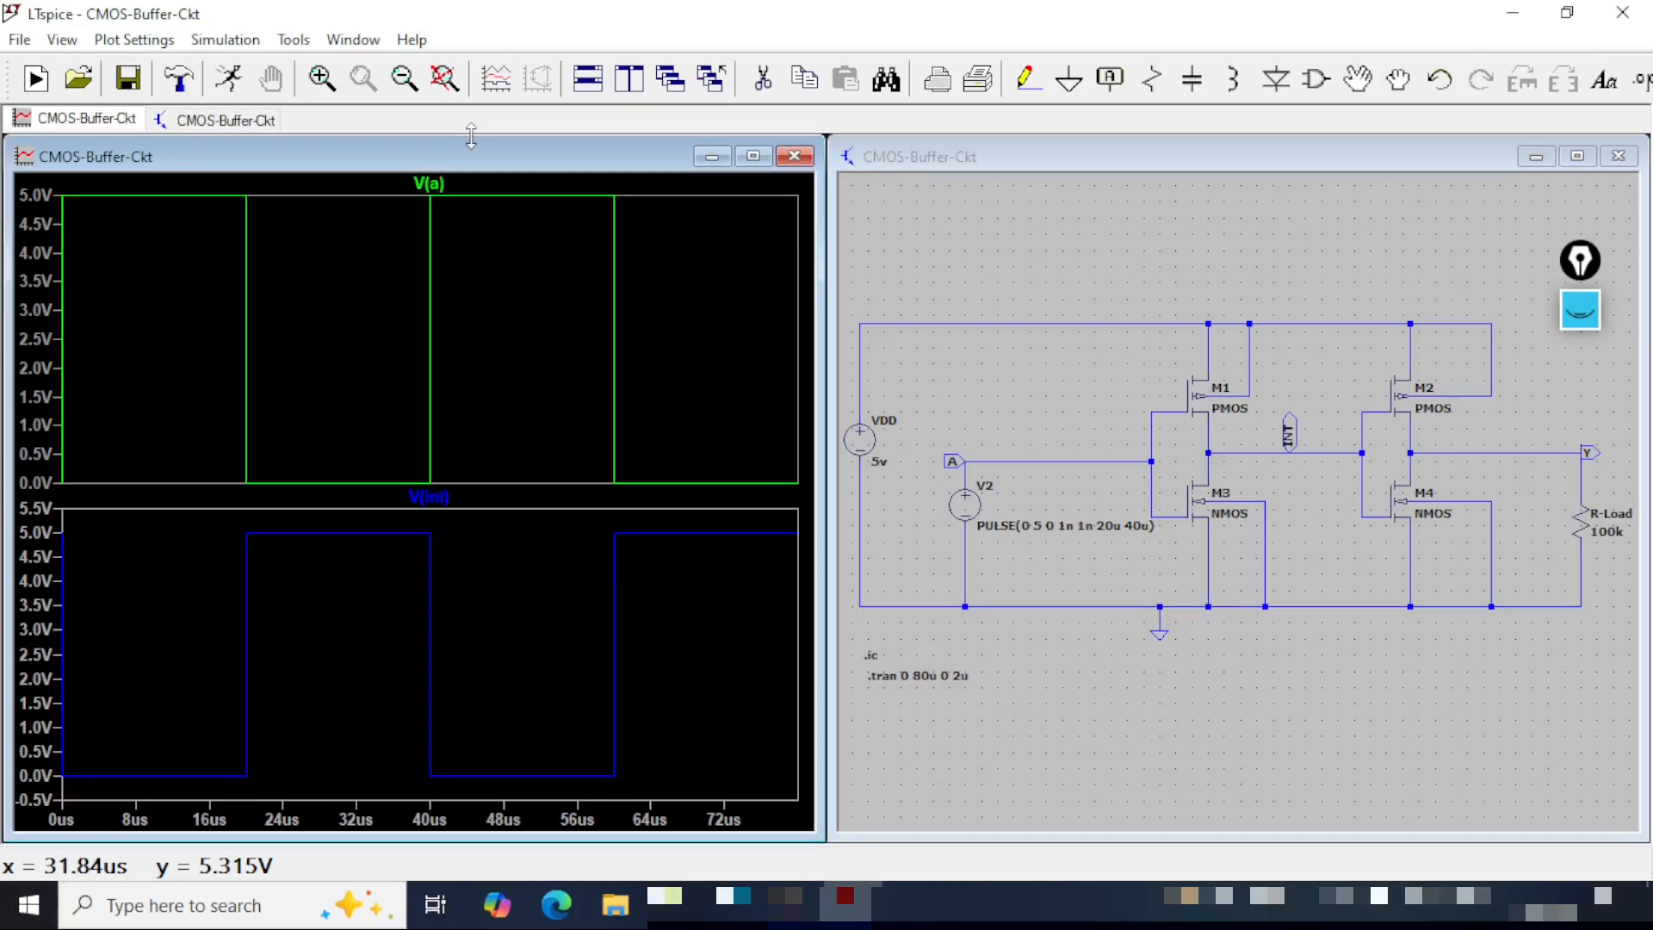
pyautogui.press('p')
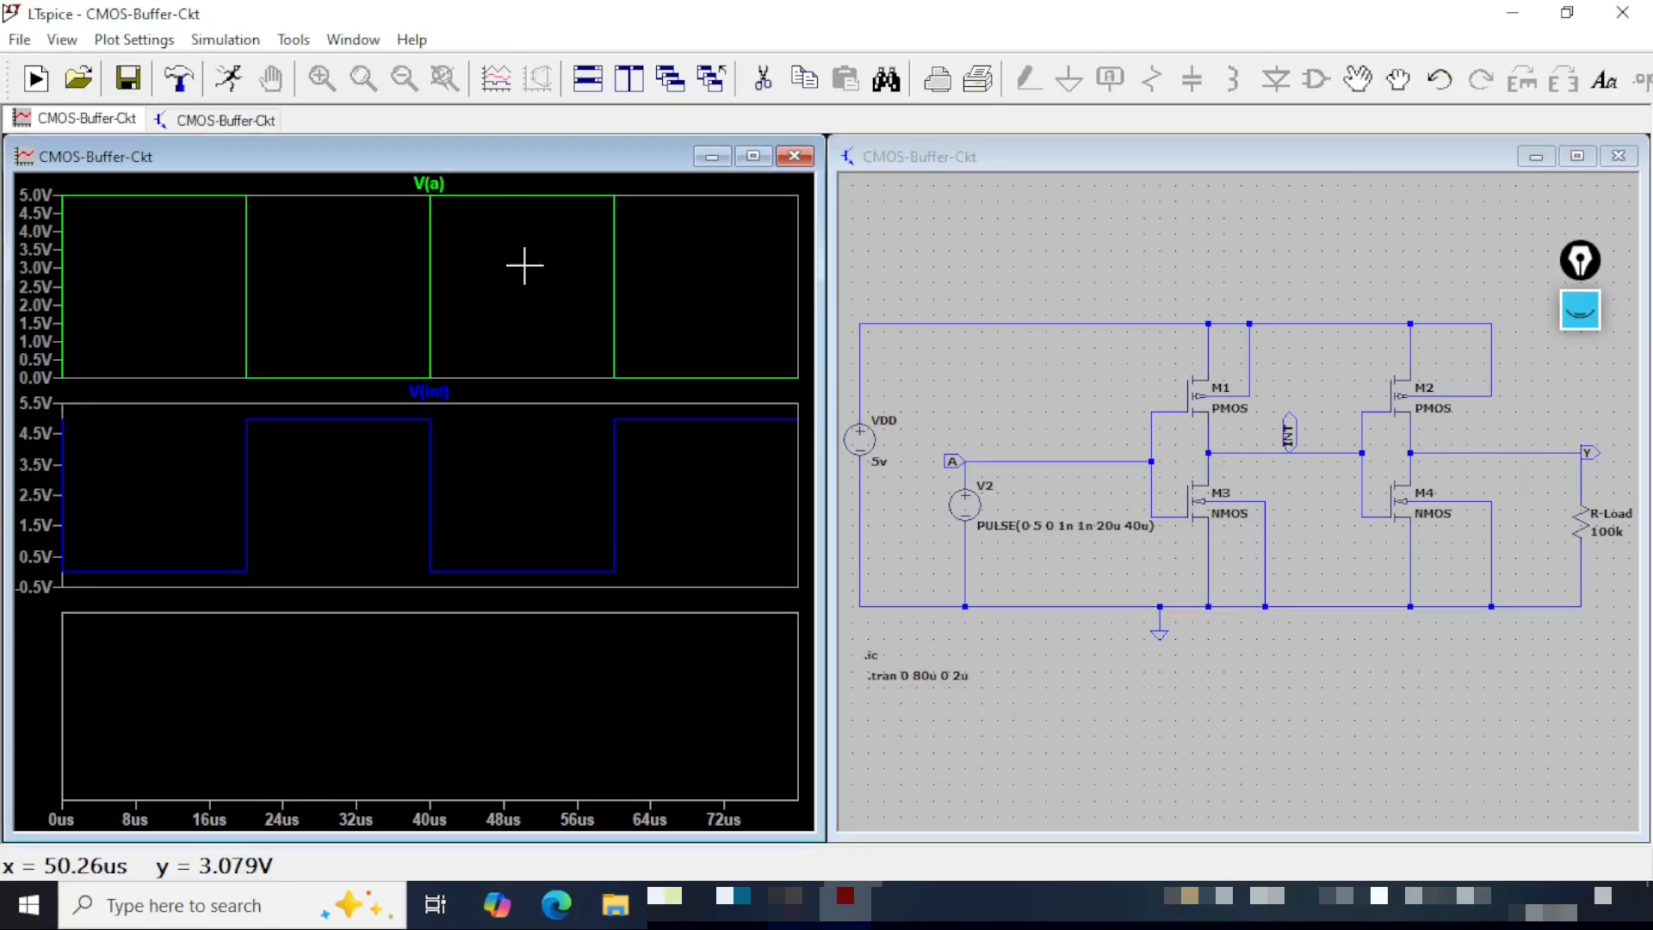
pyautogui.click(1475, 157)
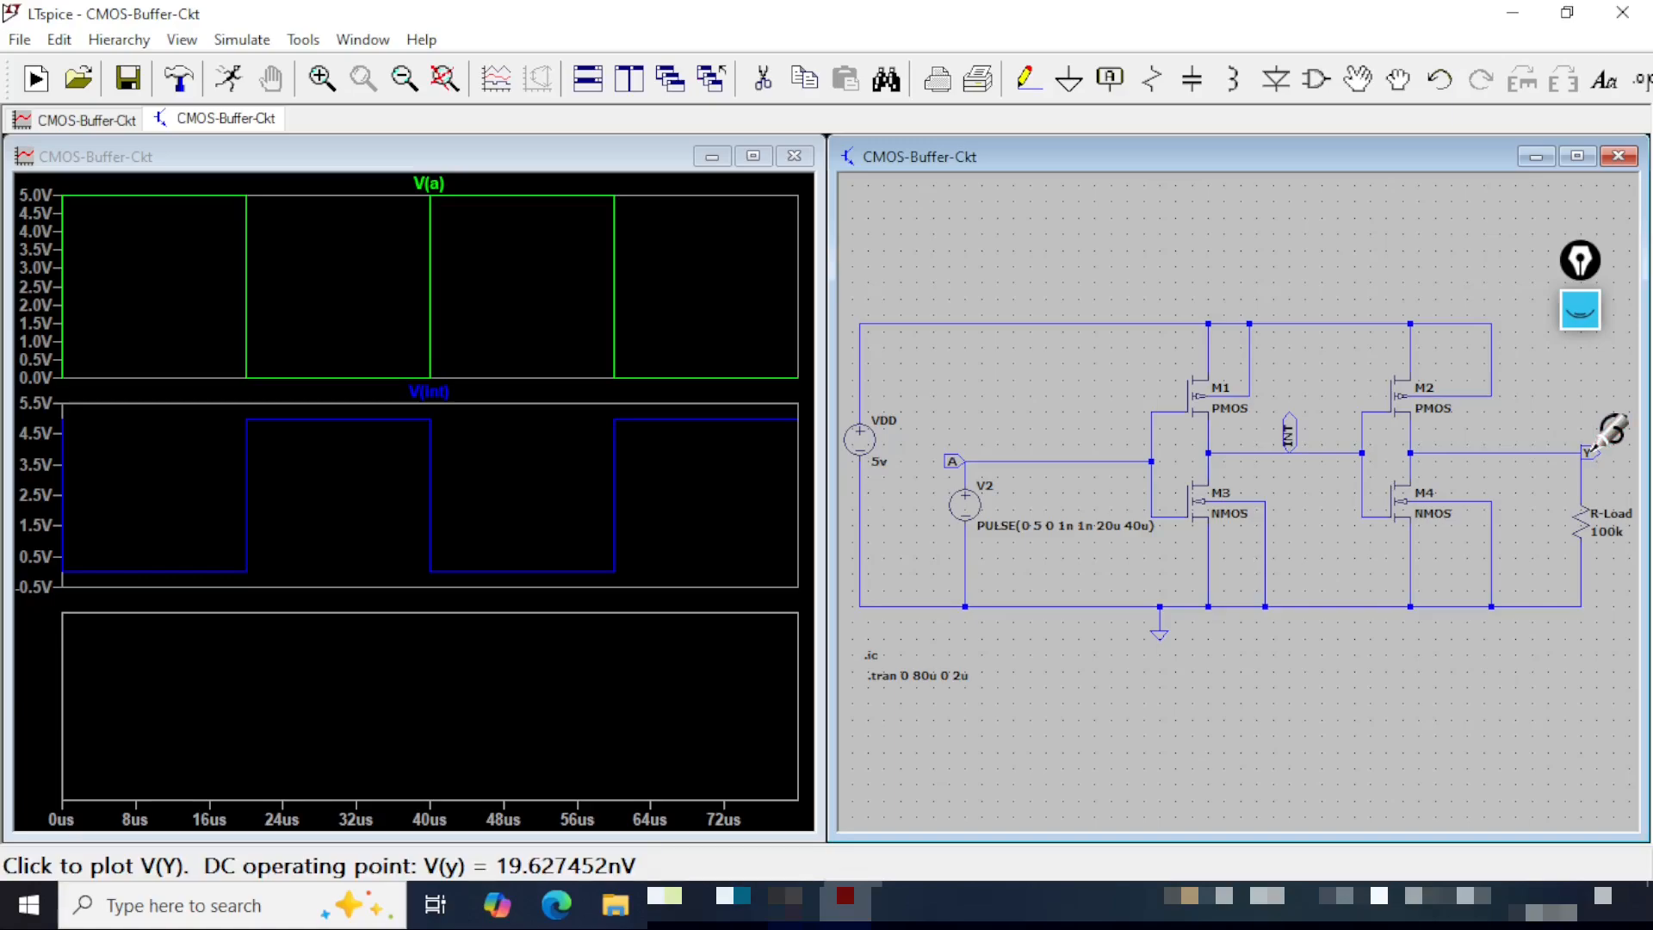
pyautogui.click(1590, 448)
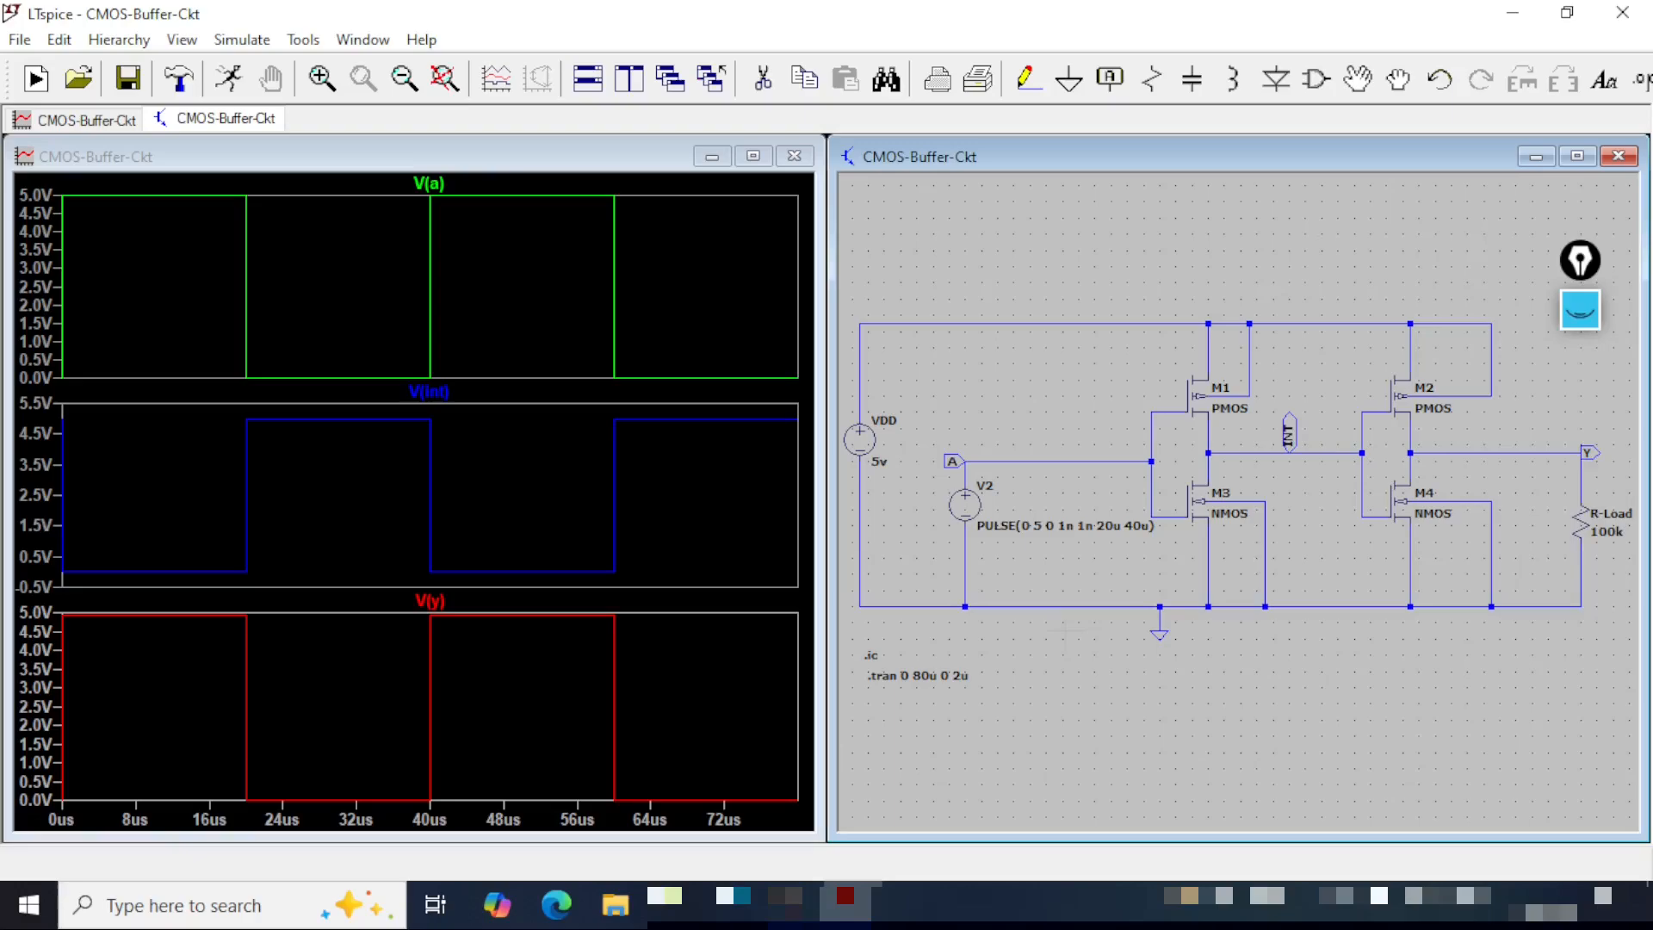
# - Trace the first cycle of V(a), V(int) and V(y) with the annotation pen and circle the INT net label in the schematic
pyautogui.hotkey('ctrl', 'shift', '1')
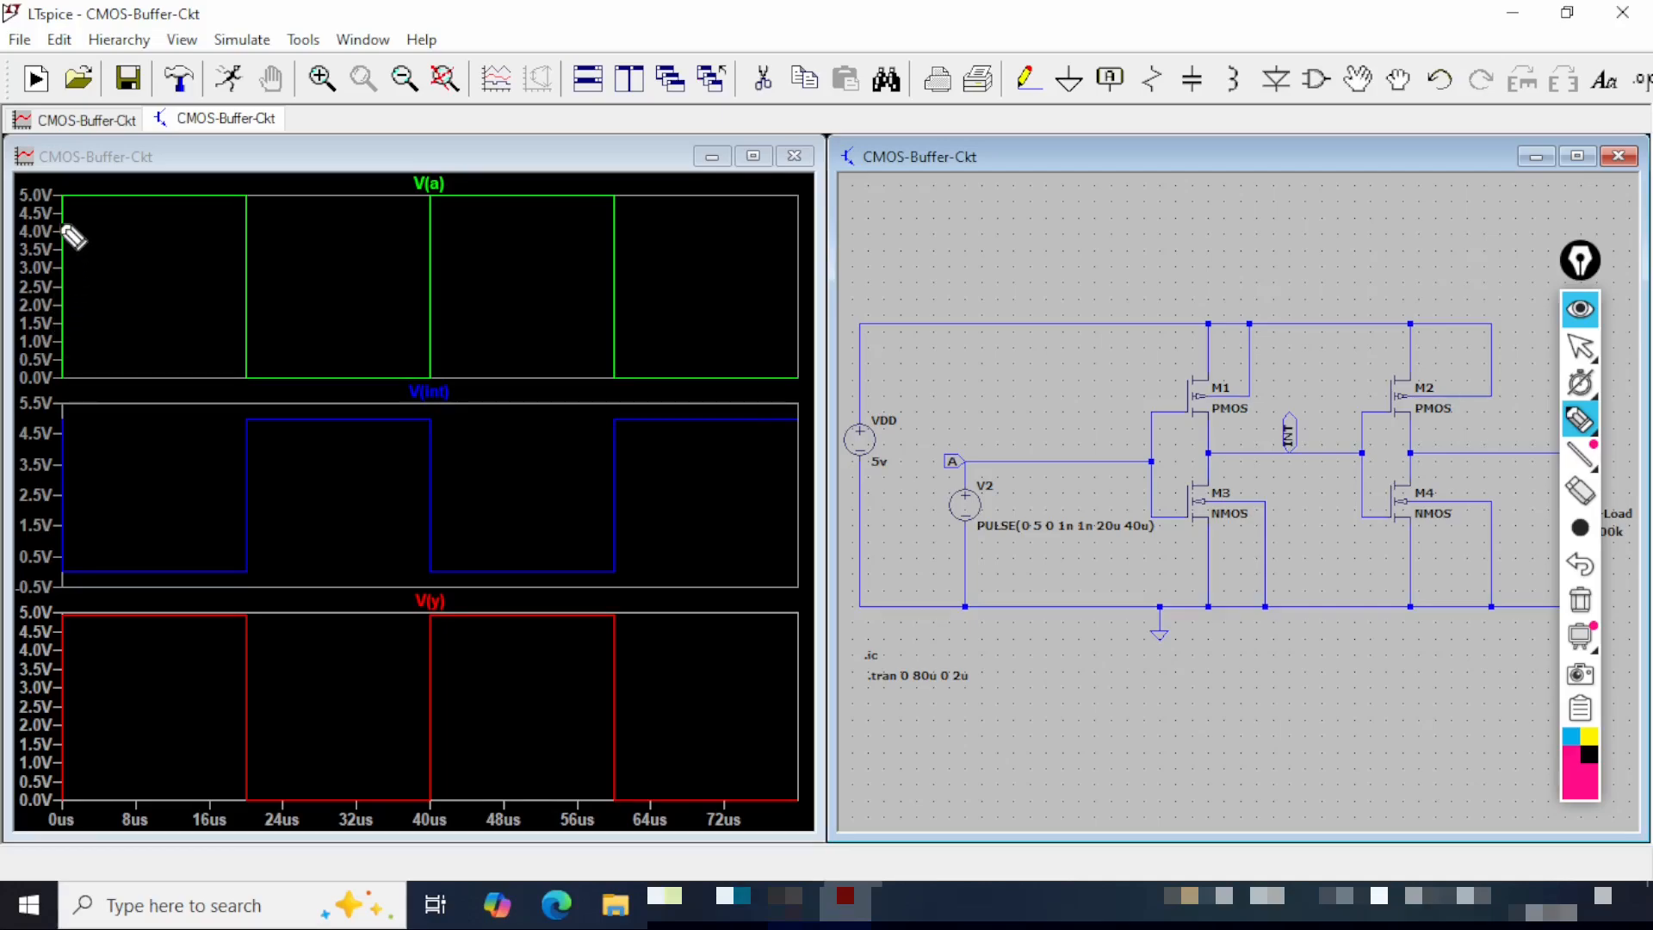
pyautogui.moveTo(57, 327)
pyautogui.mouseDown()
pyautogui.moveTo(229, 217)
pyautogui.moveTo(237, 379)
pyautogui.moveTo(274, 376)
pyautogui.mouseUp()
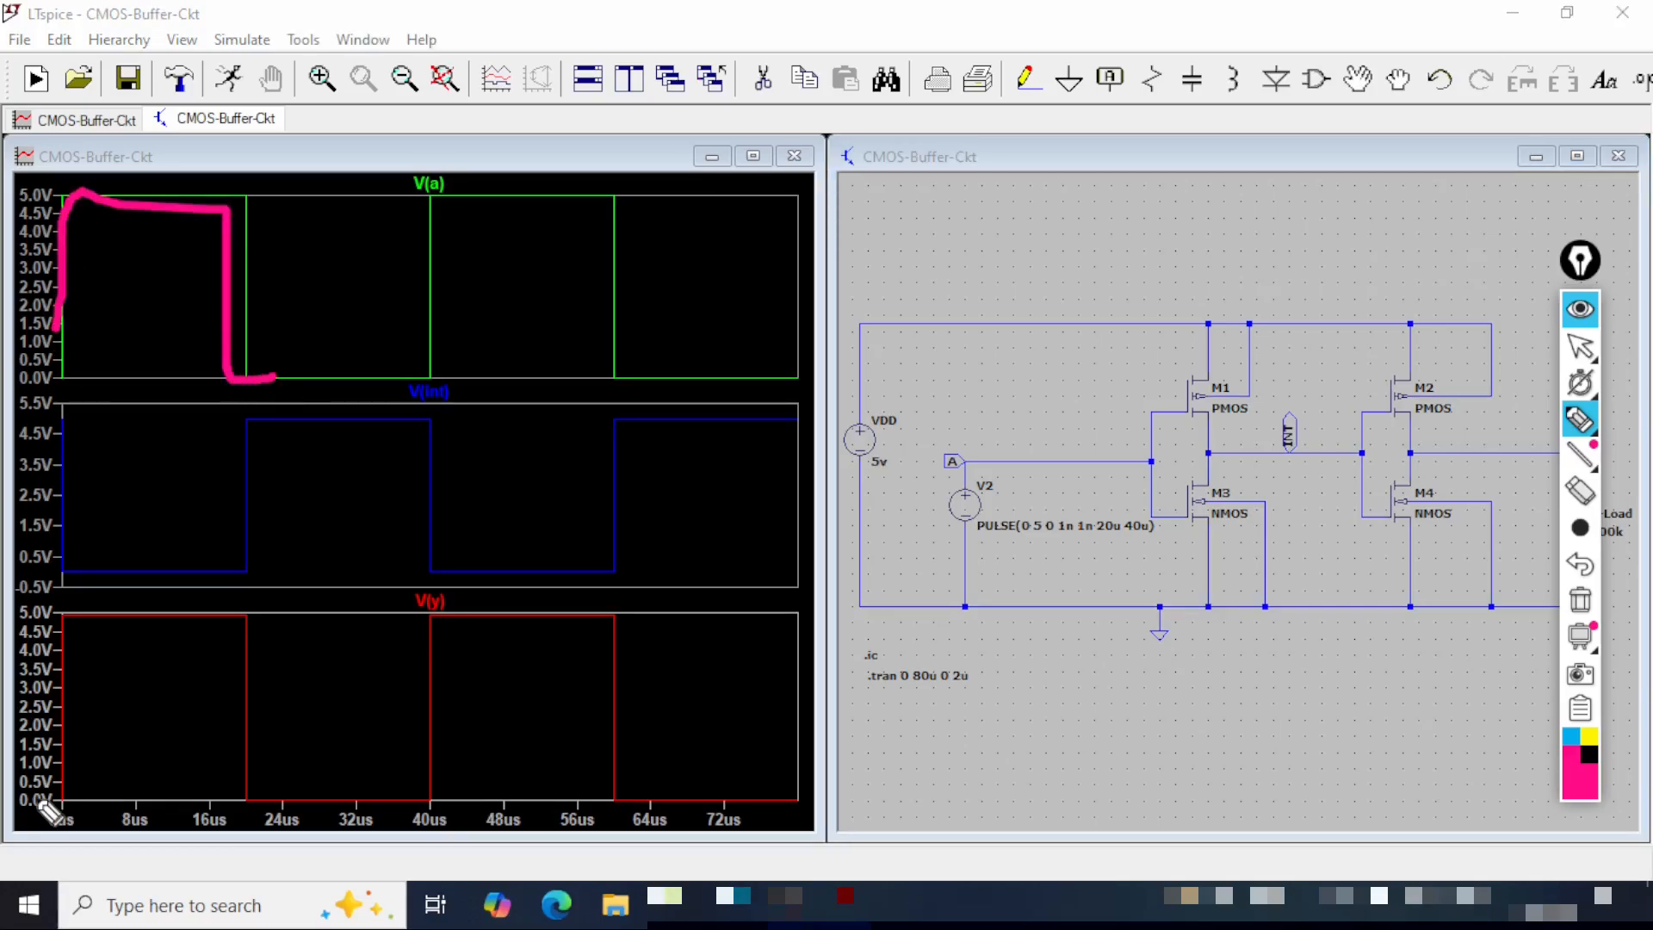
pyautogui.moveTo(44, 787)
pyautogui.mouseDown()
pyautogui.moveTo(74, 638)
pyautogui.moveTo(297, 644)
pyautogui.moveTo(265, 828)
pyautogui.moveTo(449, 797)
pyautogui.mouseUp()
pyautogui.moveTo(1308, 406)
pyautogui.mouseDown()
pyautogui.moveTo(1287, 472)
pyautogui.moveTo(1315, 420)
pyautogui.mouseUp()
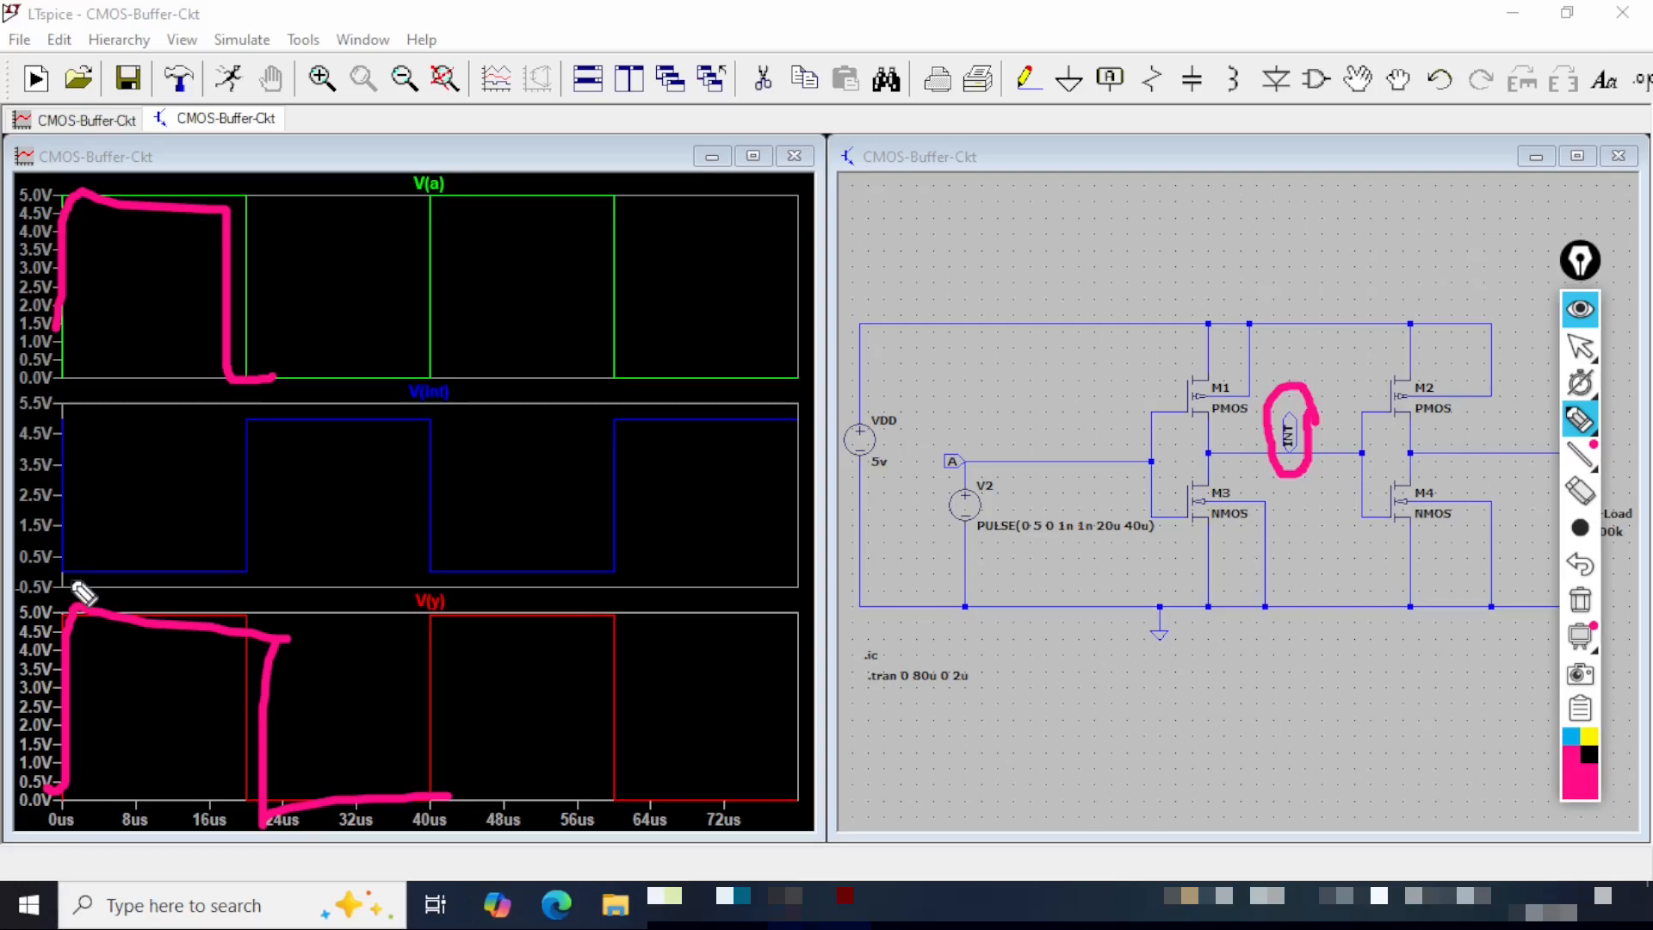
pyautogui.moveTo(59, 571)
pyautogui.mouseDown()
pyautogui.moveTo(258, 569)
pyautogui.moveTo(267, 413)
pyautogui.moveTo(389, 412)
pyautogui.mouseUp()
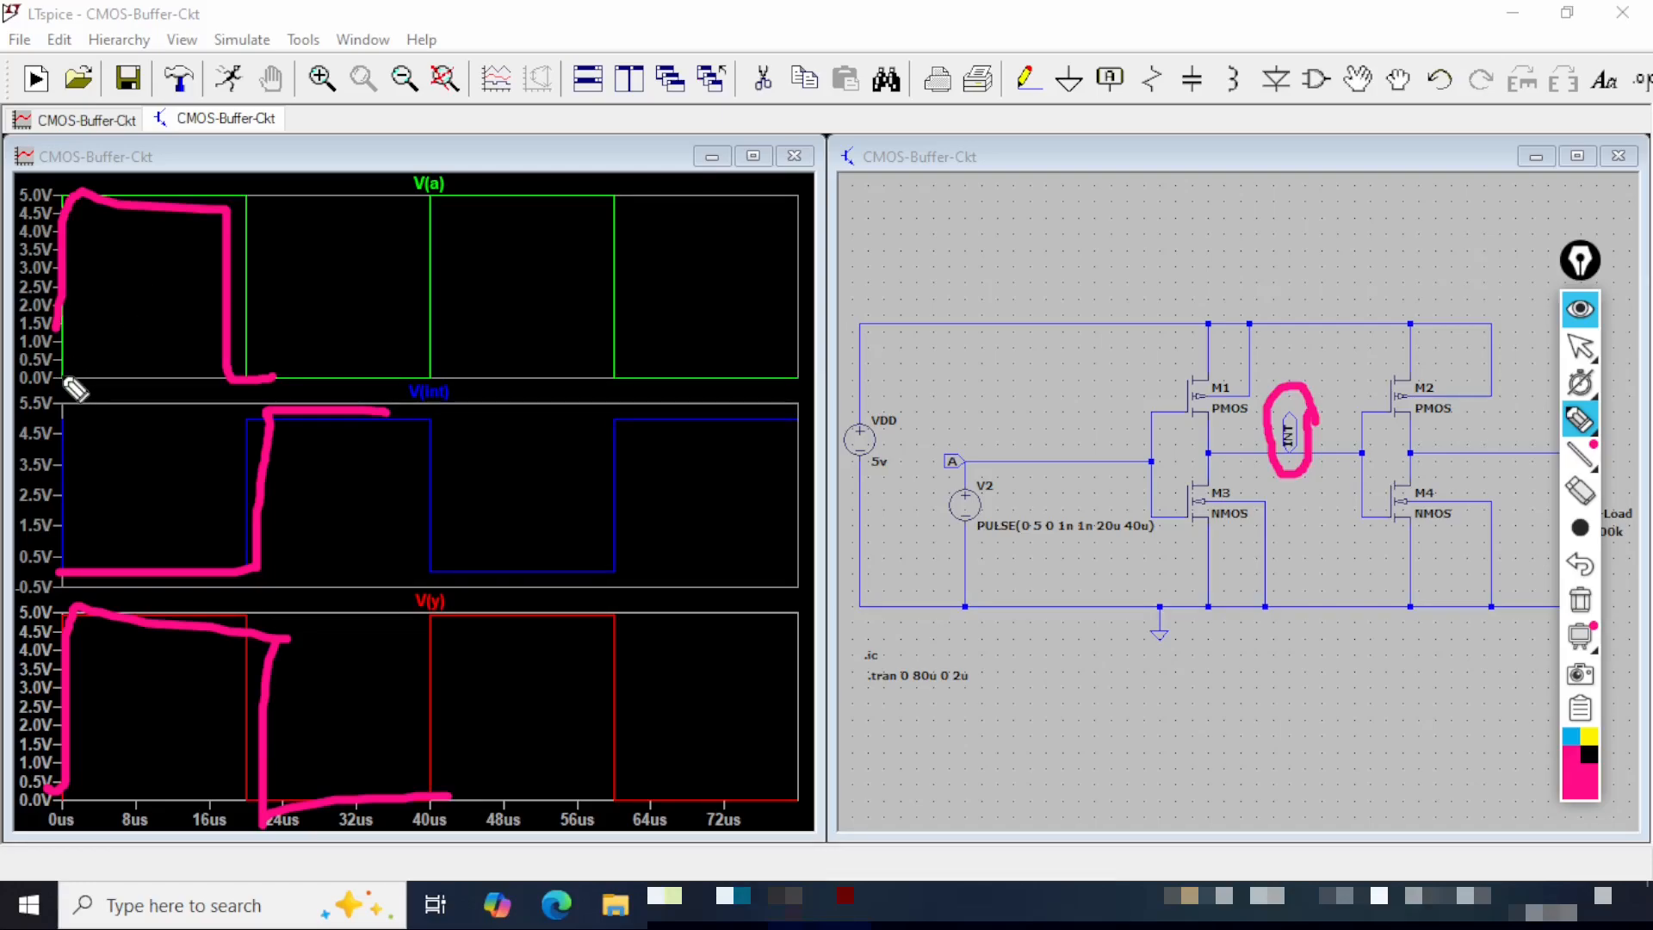
pyautogui.moveTo(69, 384)
pyautogui.mouseDown()
pyautogui.moveTo(206, 231)
pyautogui.moveTo(241, 338)
pyautogui.mouseUp()
pyautogui.moveTo(86, 535); pyautogui.dragTo(207, 534)
pyautogui.moveTo(69, 719)
pyautogui.mouseDown()
pyautogui.moveTo(185, 649)
pyautogui.moveTo(252, 768)
pyautogui.mouseUp()
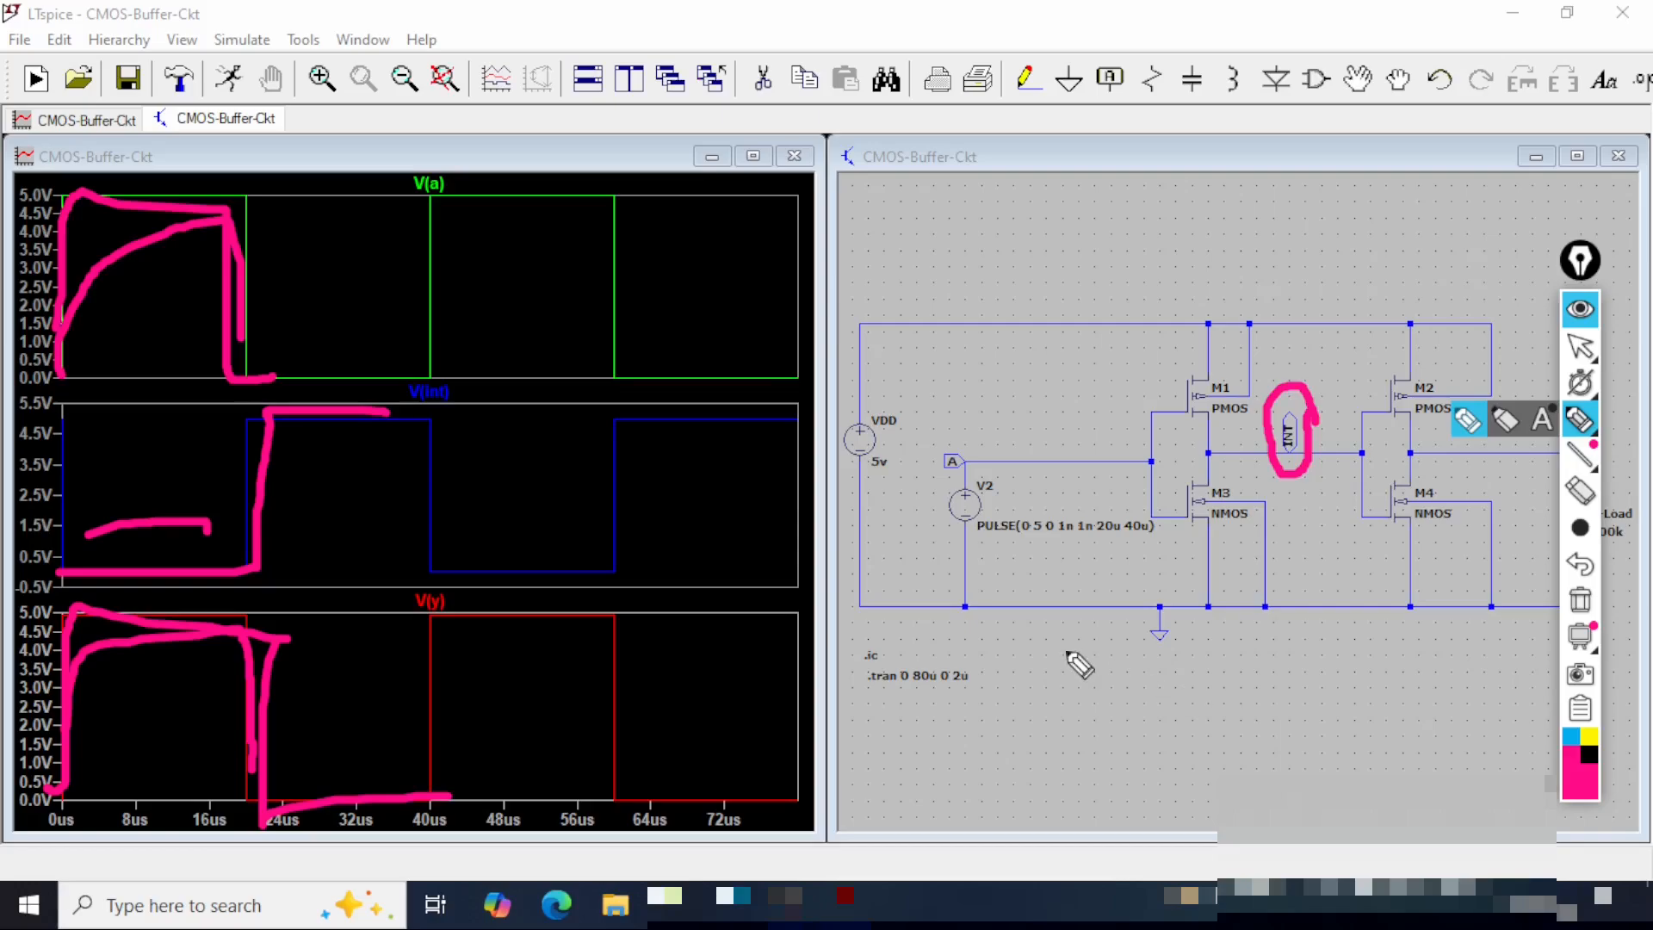
# - Trace the second cycle of all three waveforms, tick V(a) and V(y) as matching, and close the pen annotations
pyautogui.moveTo(51, 262)
pyautogui.mouseDown()
pyautogui.moveTo(196, 173)
pyautogui.moveTo(517, 389)
pyautogui.mouseUp()
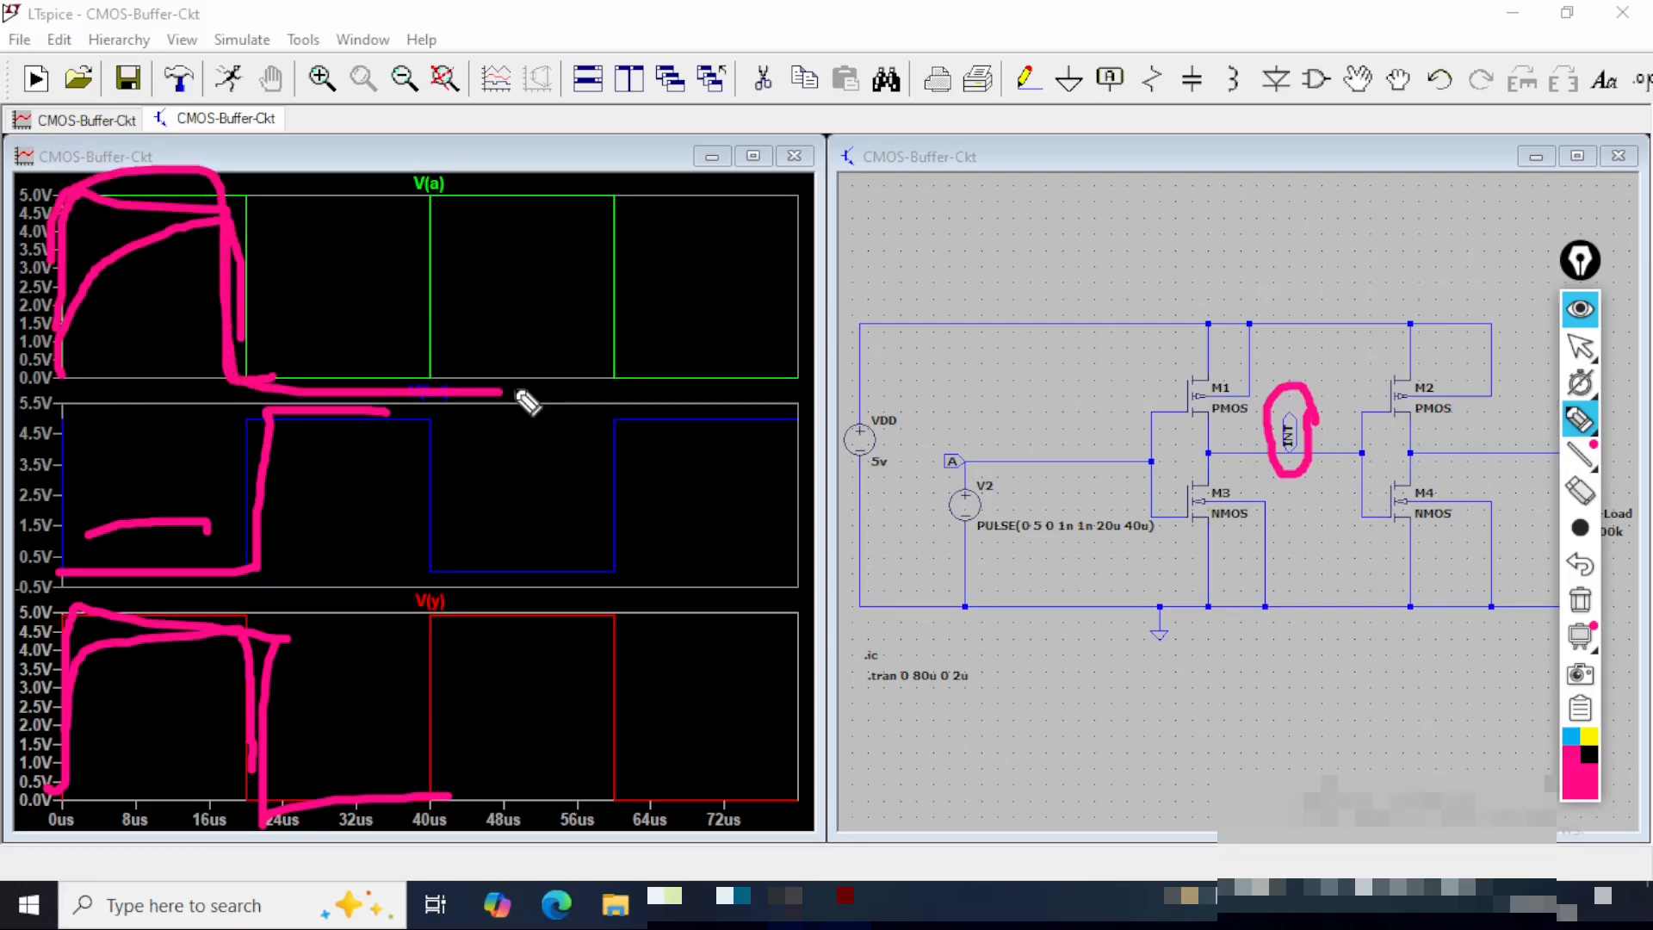
pyautogui.moveTo(423, 337)
pyautogui.mouseDown()
pyautogui.moveTo(551, 164)
pyautogui.moveTo(614, 373)
pyautogui.moveTo(762, 378)
pyautogui.mouseUp()
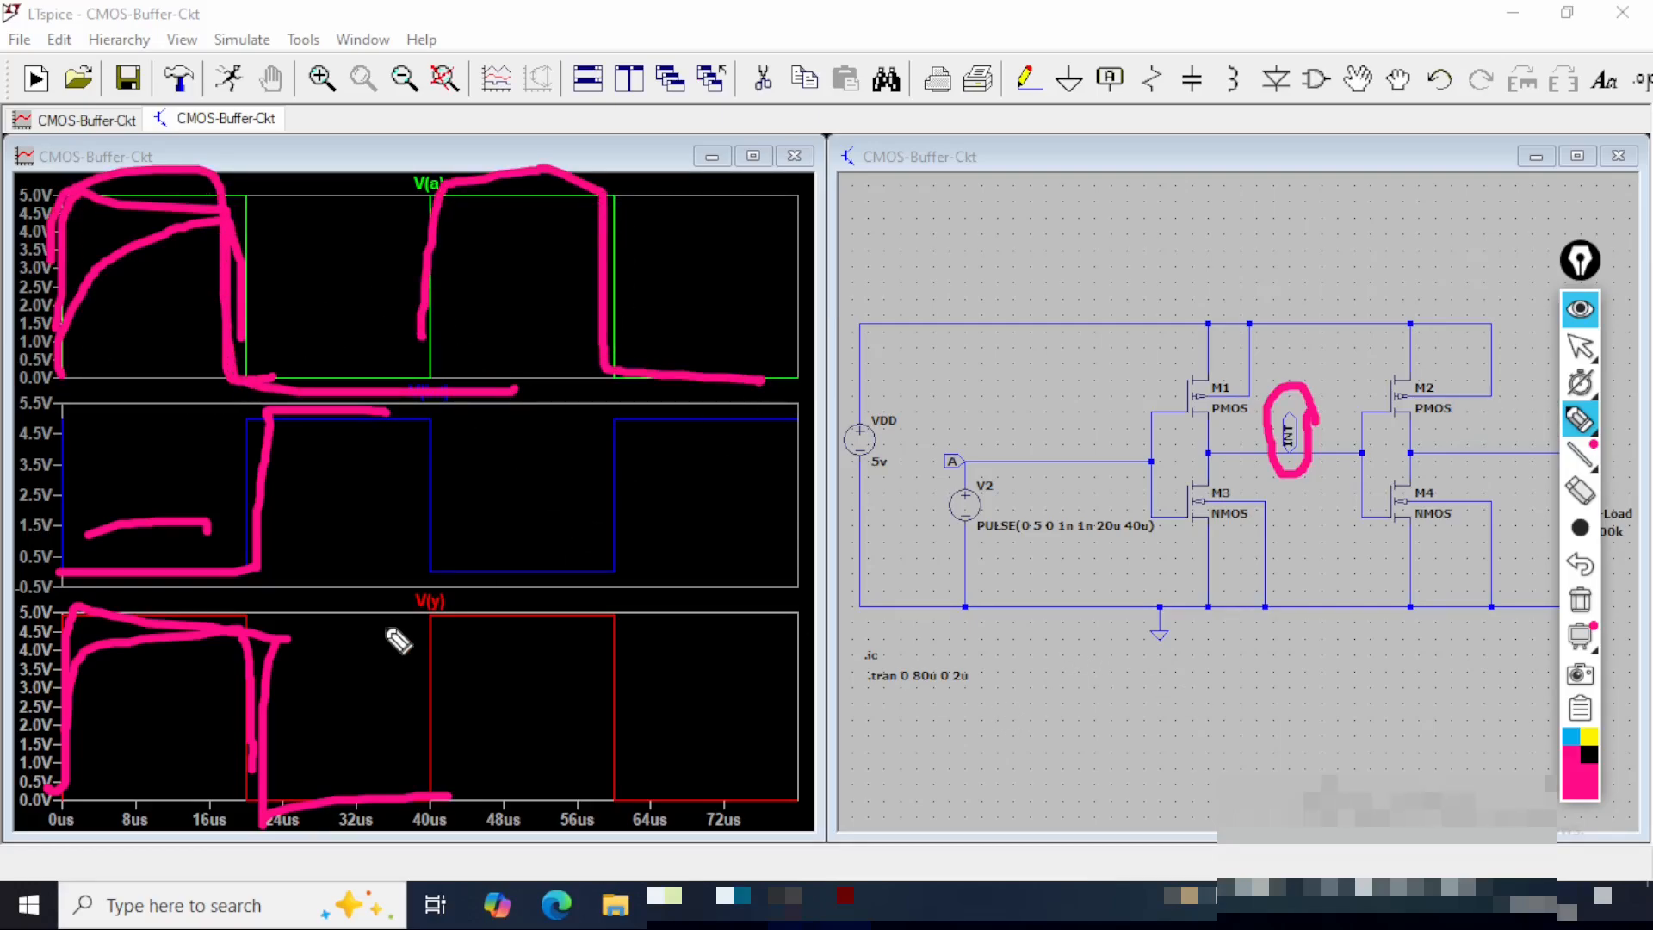
pyautogui.moveTo(389, 605)
pyautogui.mouseDown()
pyautogui.moveTo(447, 580)
pyautogui.moveTo(614, 419)
pyautogui.moveTo(766, 456)
pyautogui.mouseUp()
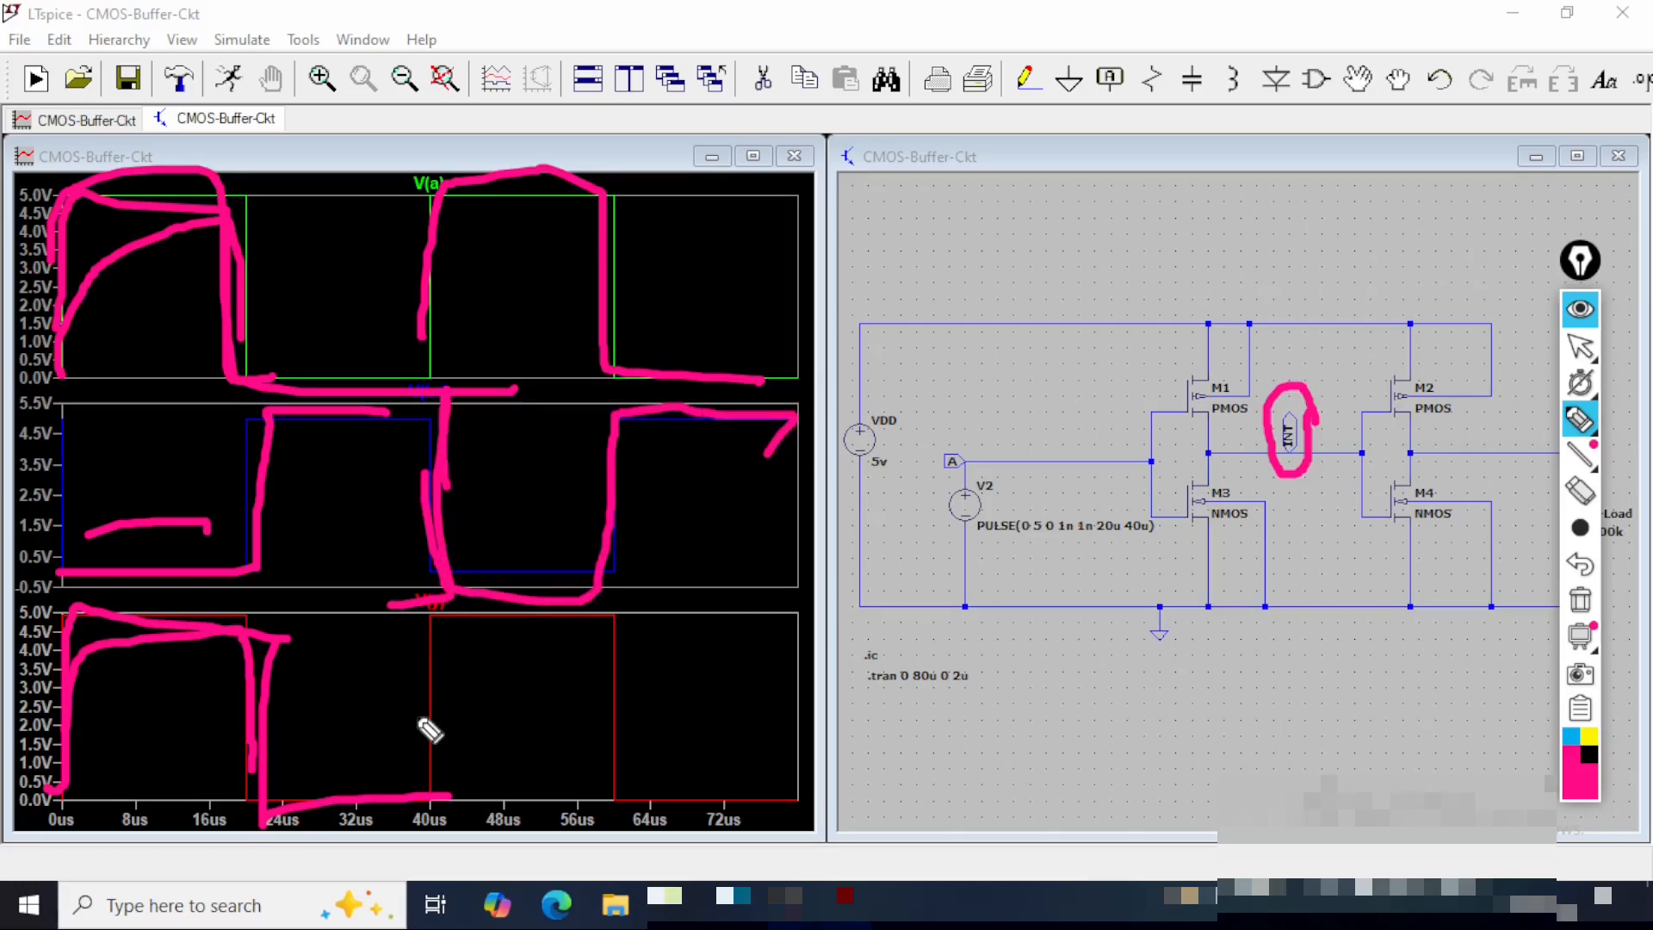
pyautogui.moveTo(411, 717); pyautogui.dragTo(926, 757)
pyautogui.moveTo(446, 121); pyautogui.dragTo(418, 745)
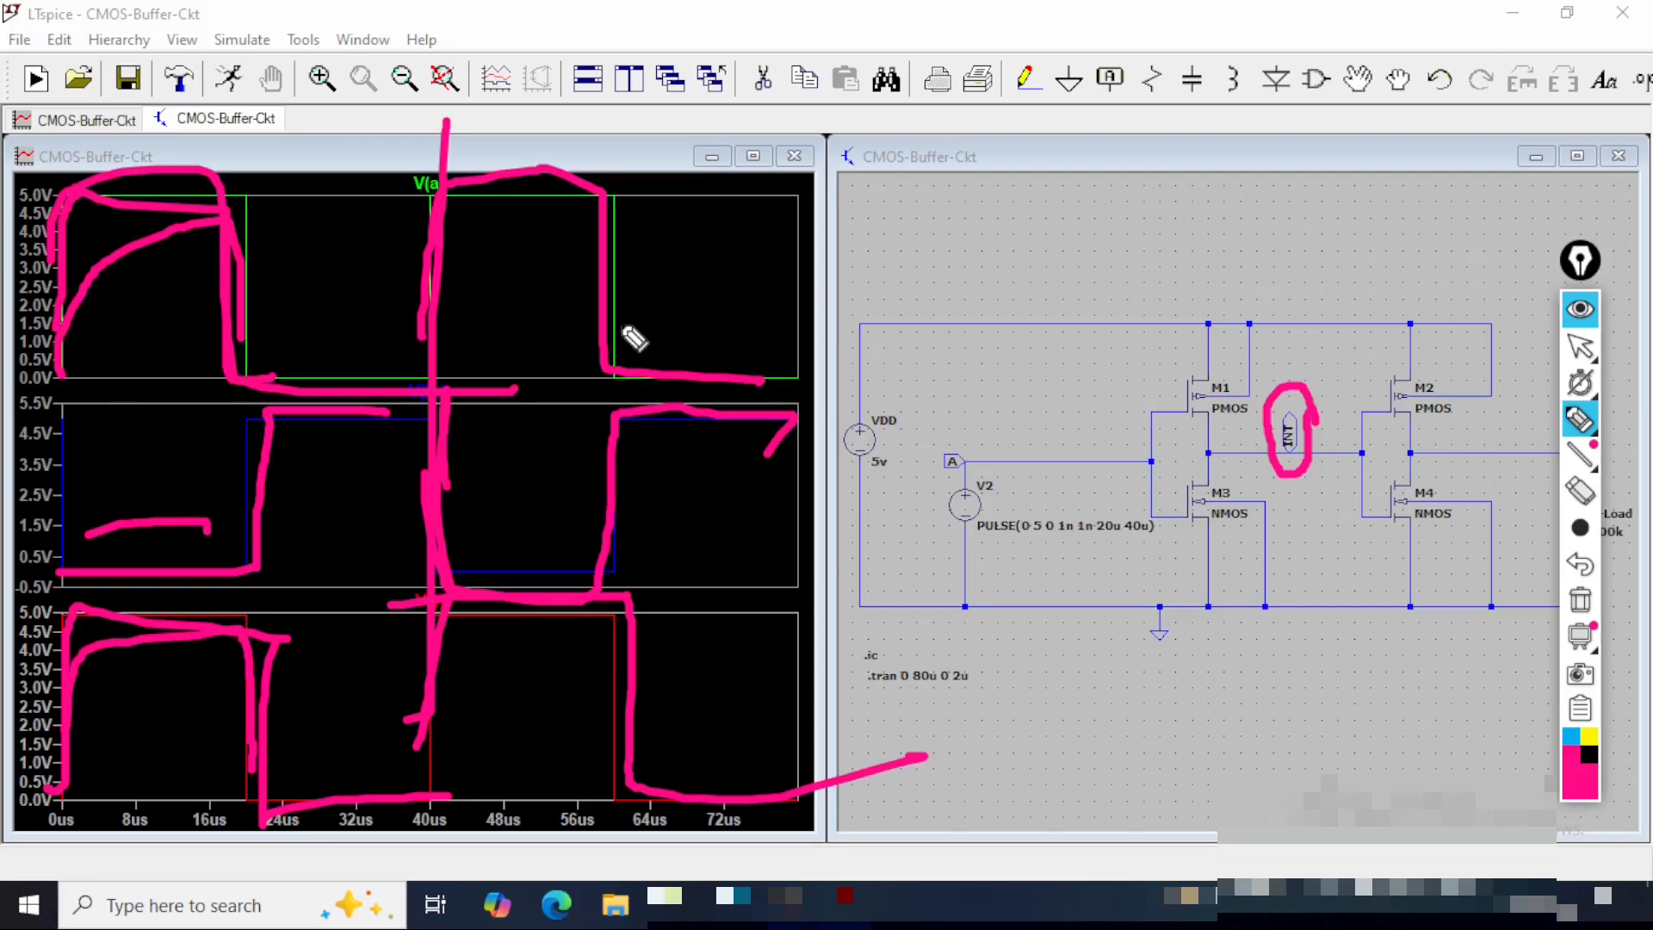
pyautogui.moveTo(656, 282); pyautogui.dragTo(898, 250)
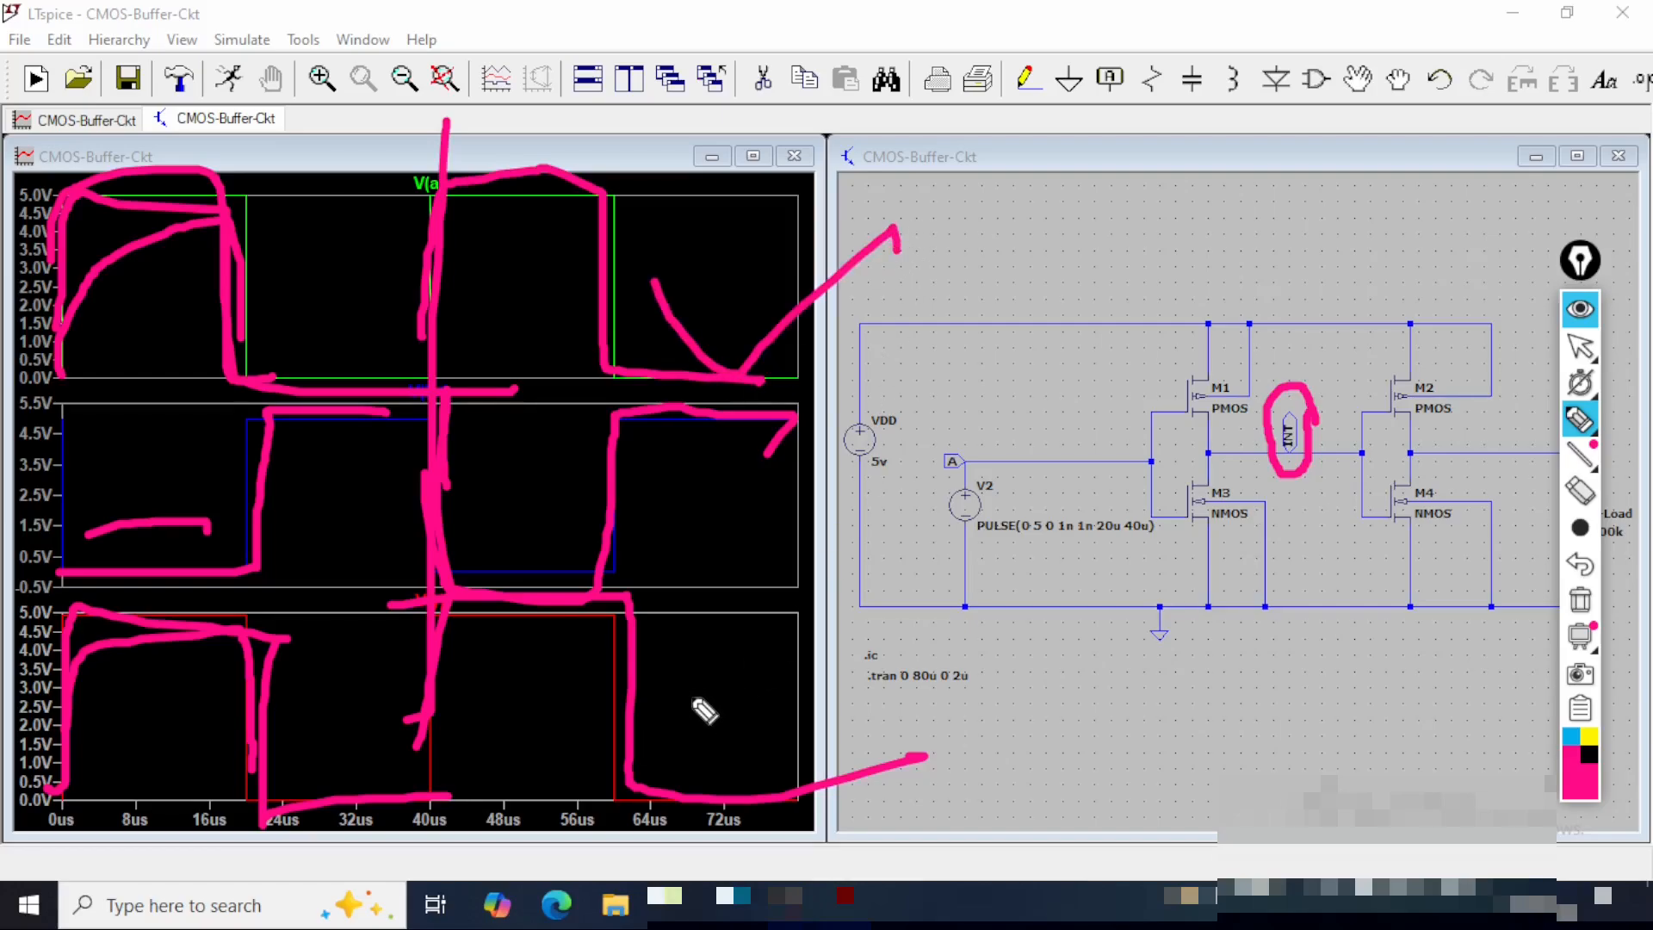
pyautogui.moveTo(693, 697)
pyautogui.mouseDown()
pyautogui.moveTo(788, 688)
pyautogui.moveTo(845, 656)
pyautogui.mouseUp()
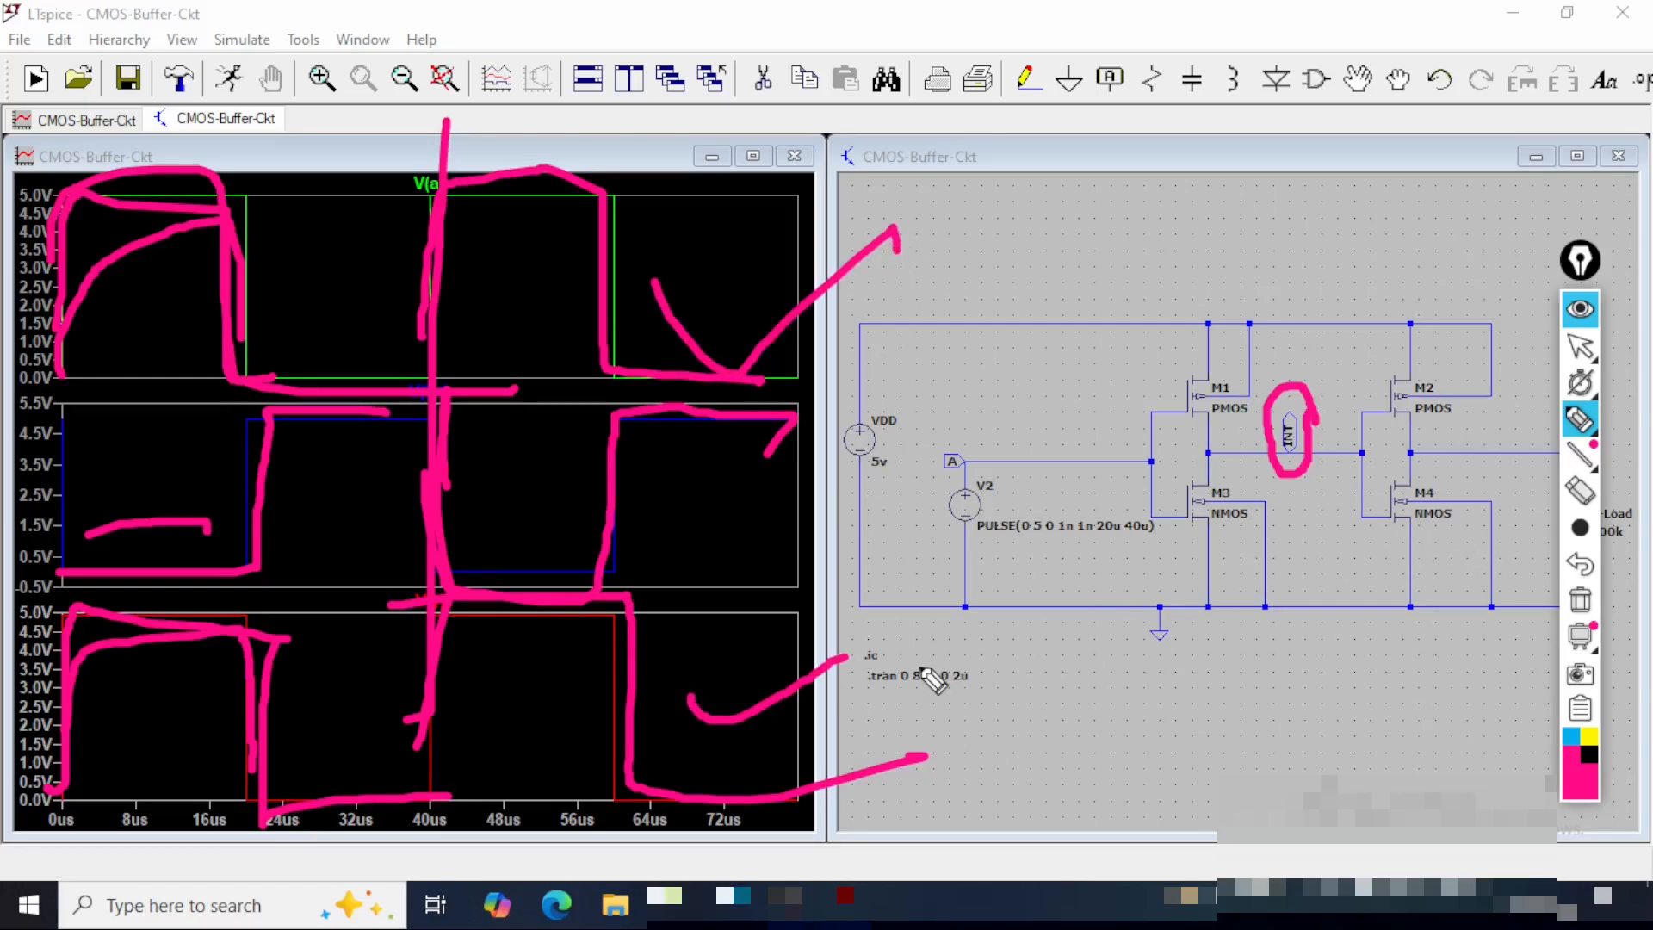
pyautogui.hotkey('ctrl', 'shift', '1')
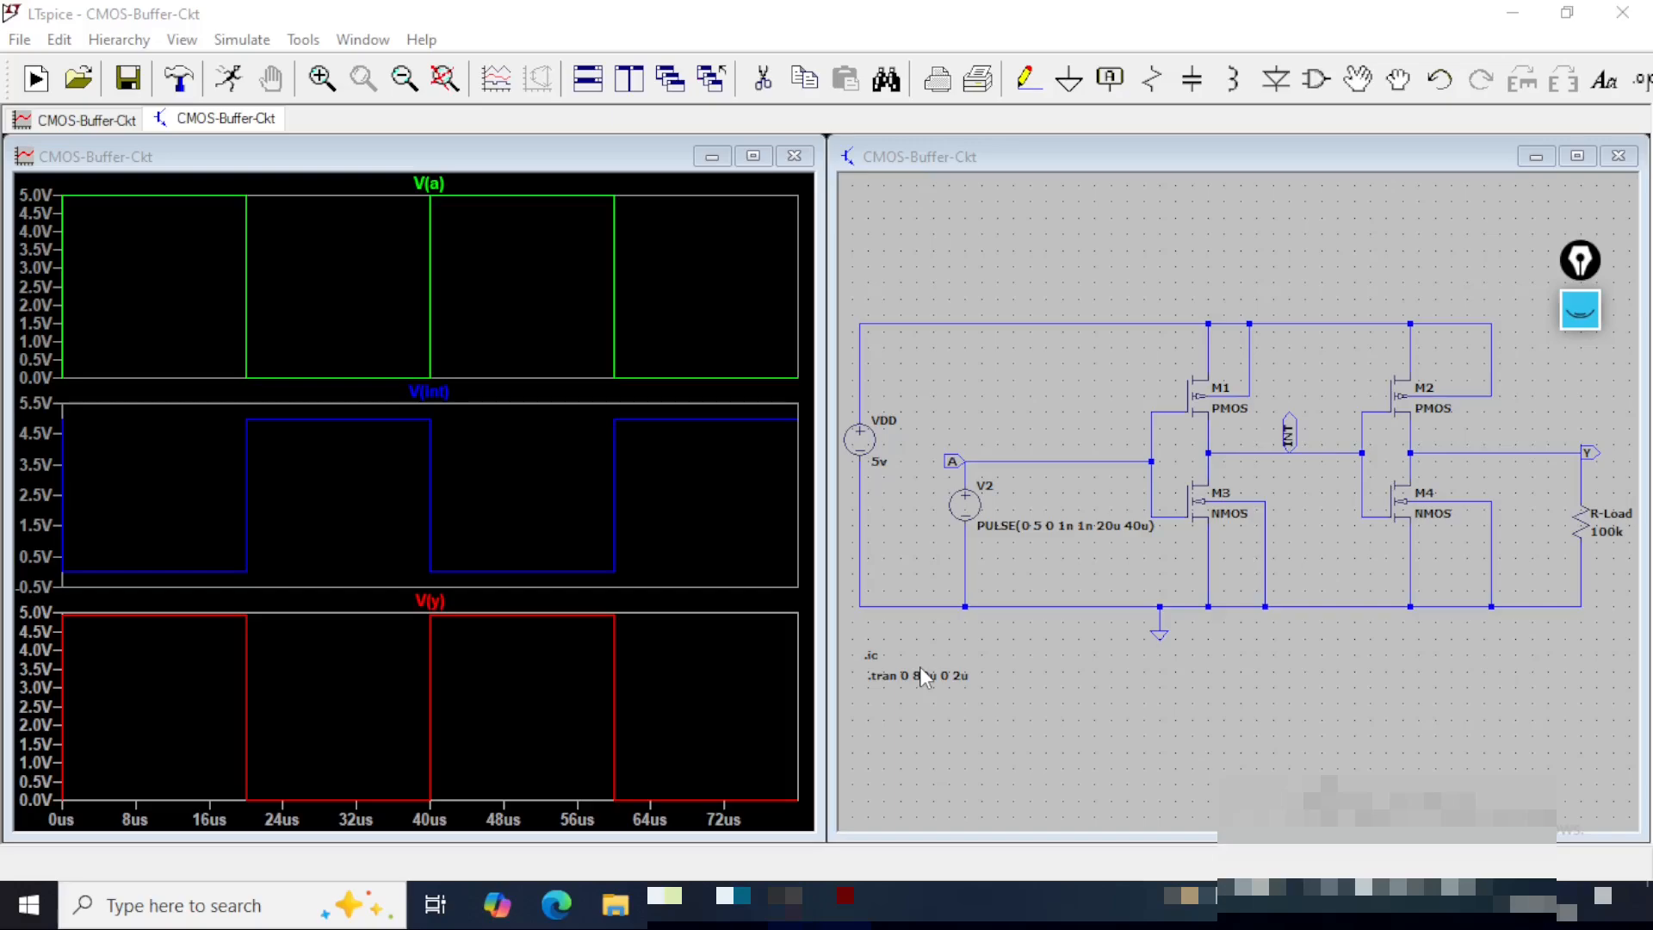